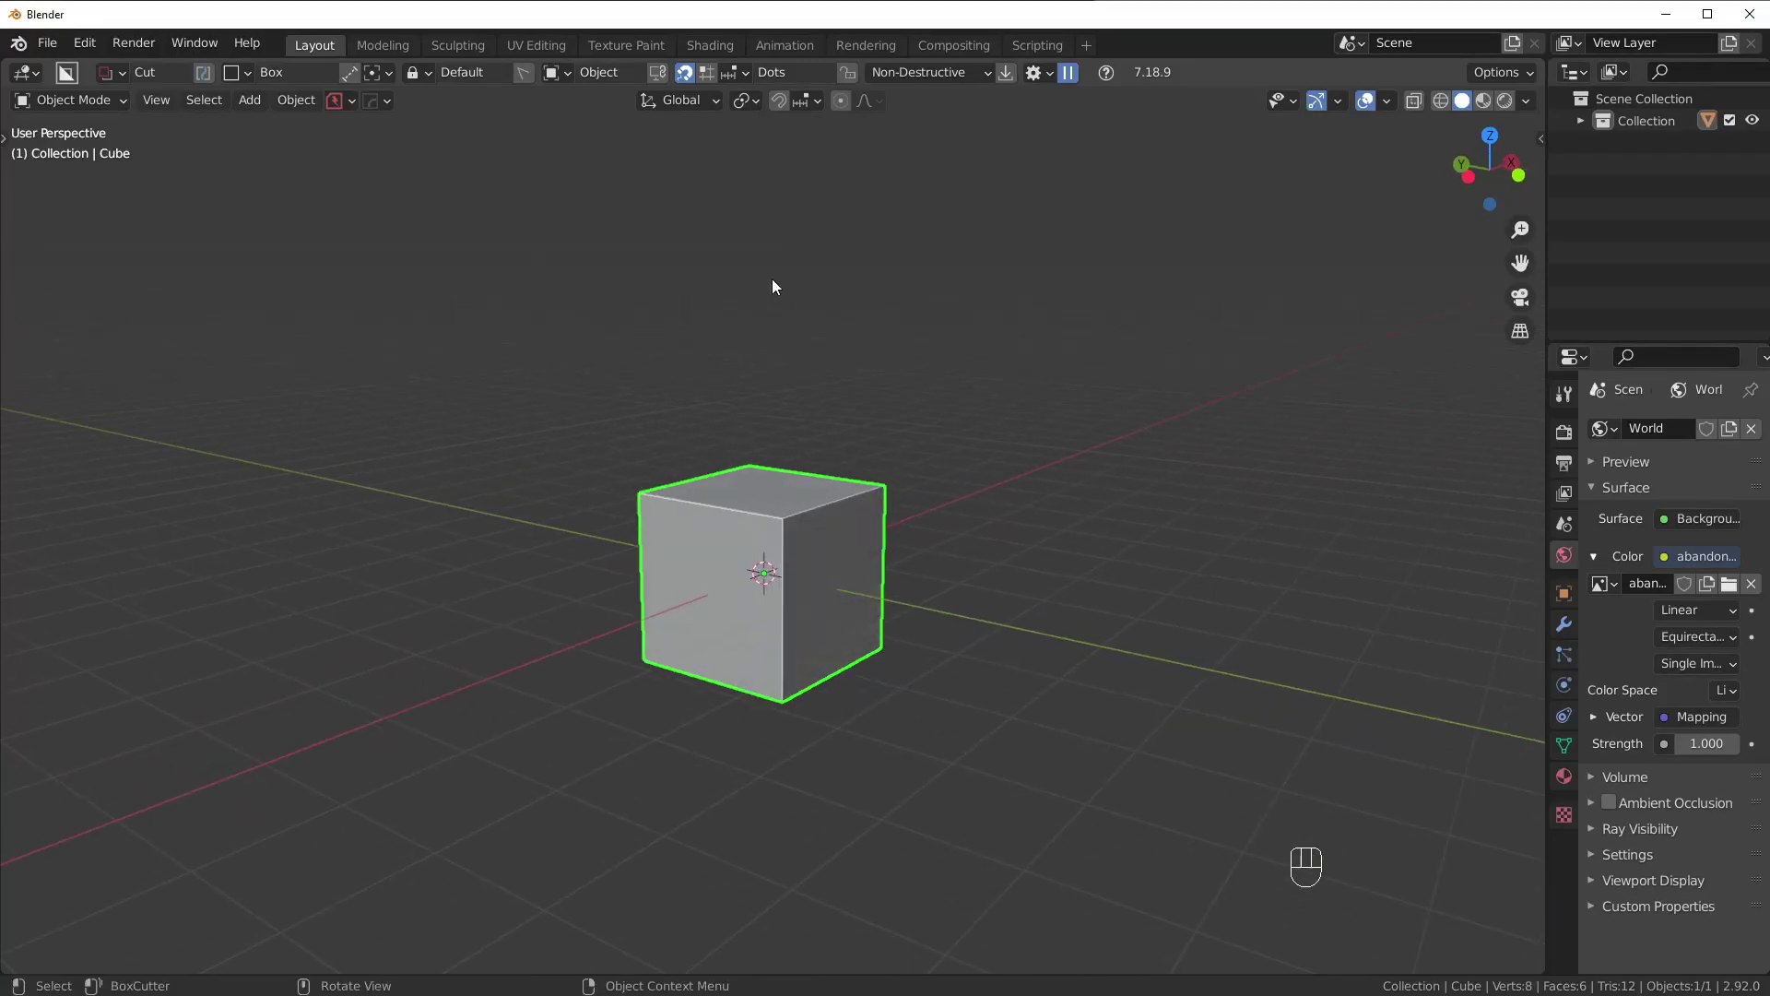
# Widen the properties area and orbit the view around the default cube.
pyautogui.moveTo(772, 281); pyautogui.dragTo(667, 385, button='middle')
pyautogui.scroll(2, 666, 384)
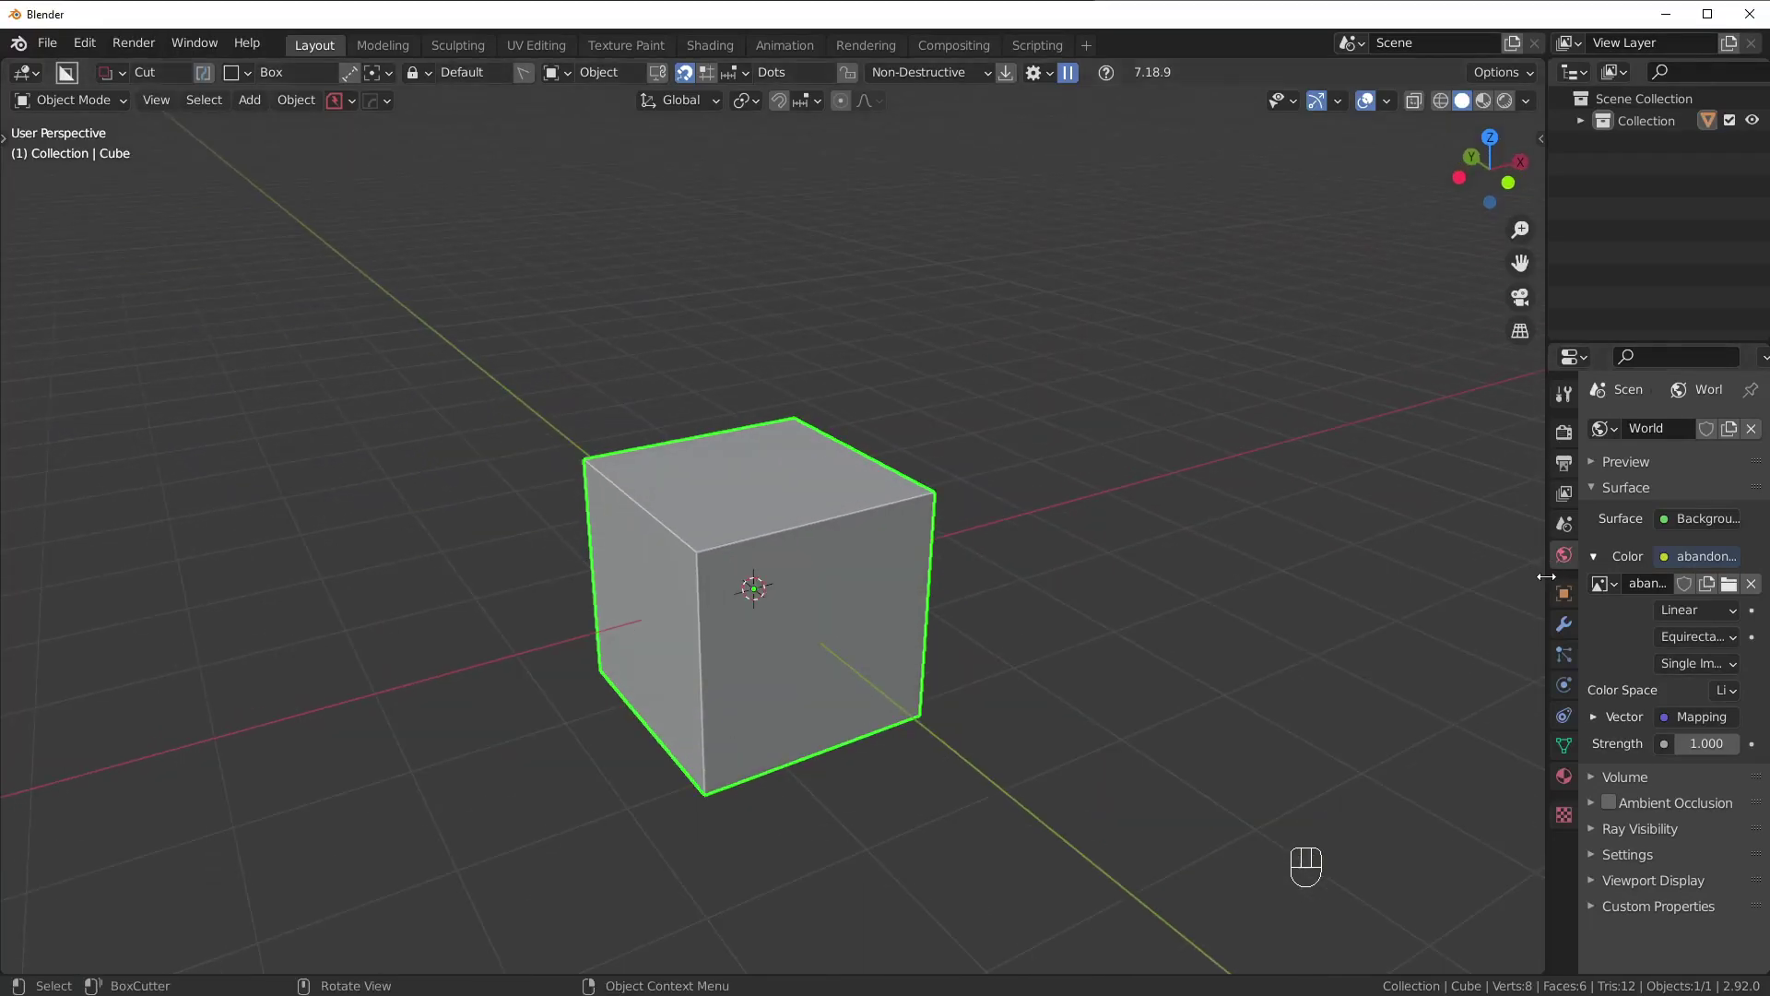
pyautogui.moveTo(1546, 581); pyautogui.dragTo(1443, 581)
pyautogui.moveTo(1106, 580); pyautogui.dragTo(968, 590, button='middle')
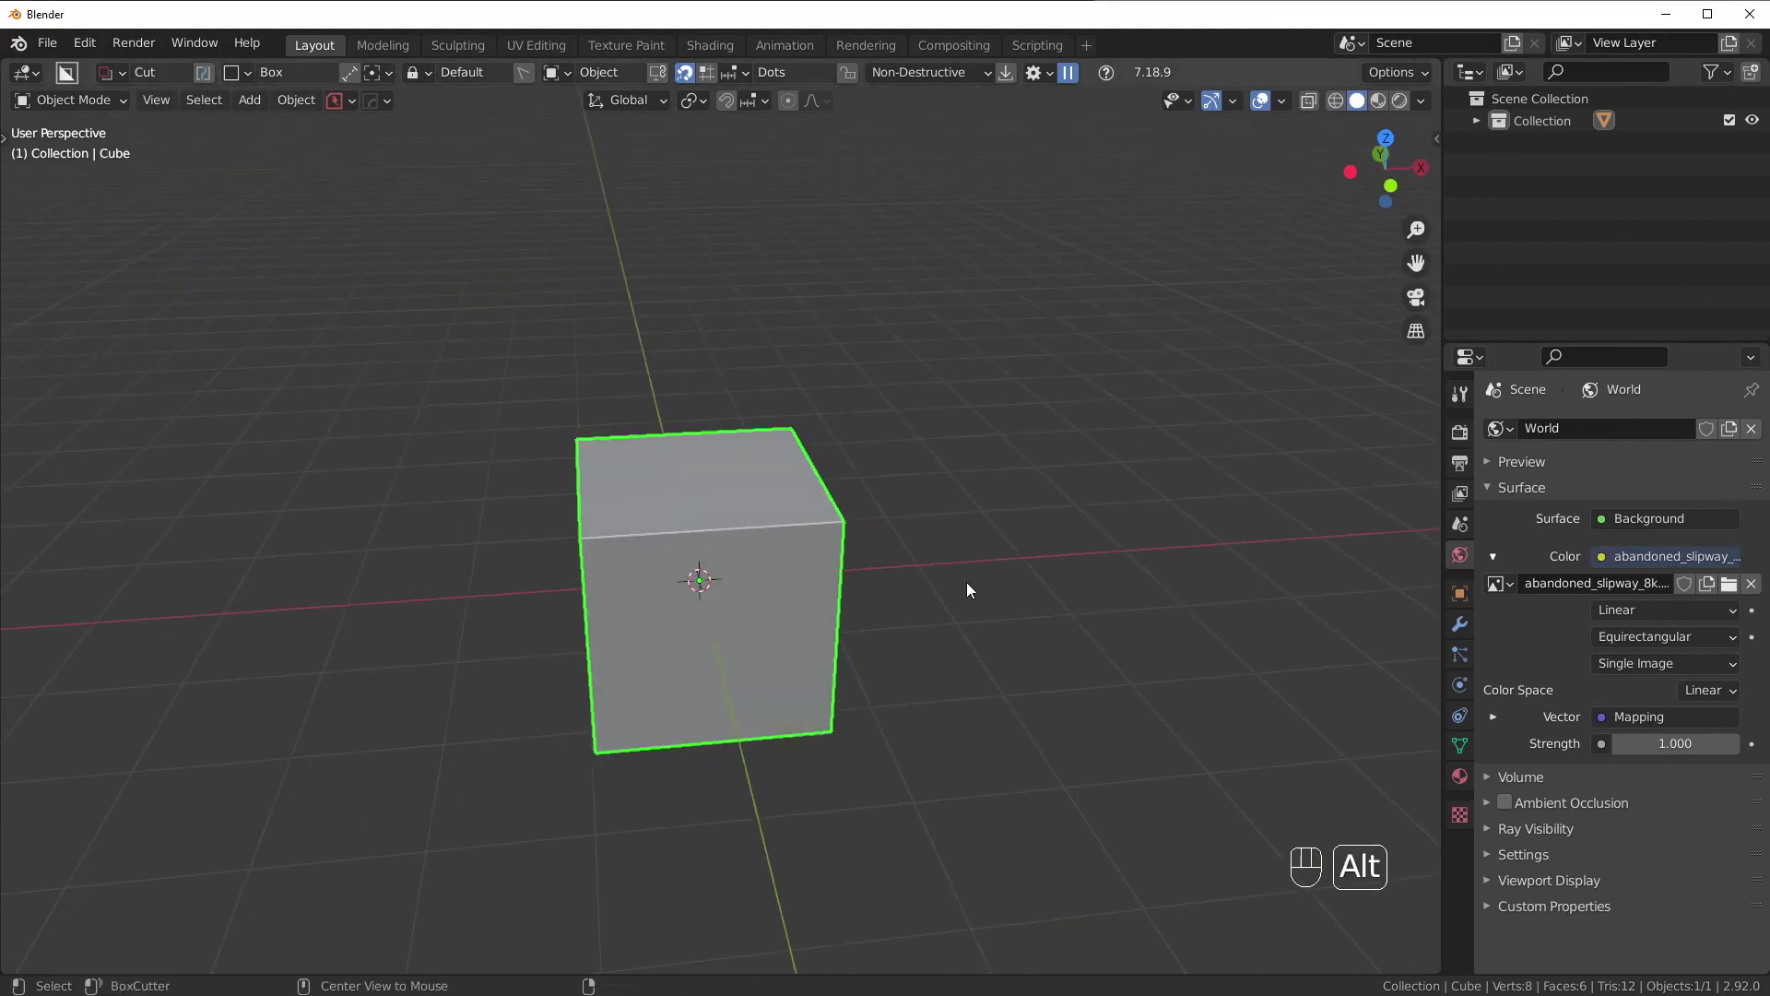
# Cancel the Mirror Gizmo without mirroring and show the cube's empty modifier stack.
pyautogui.hotkey('alt', 'x')
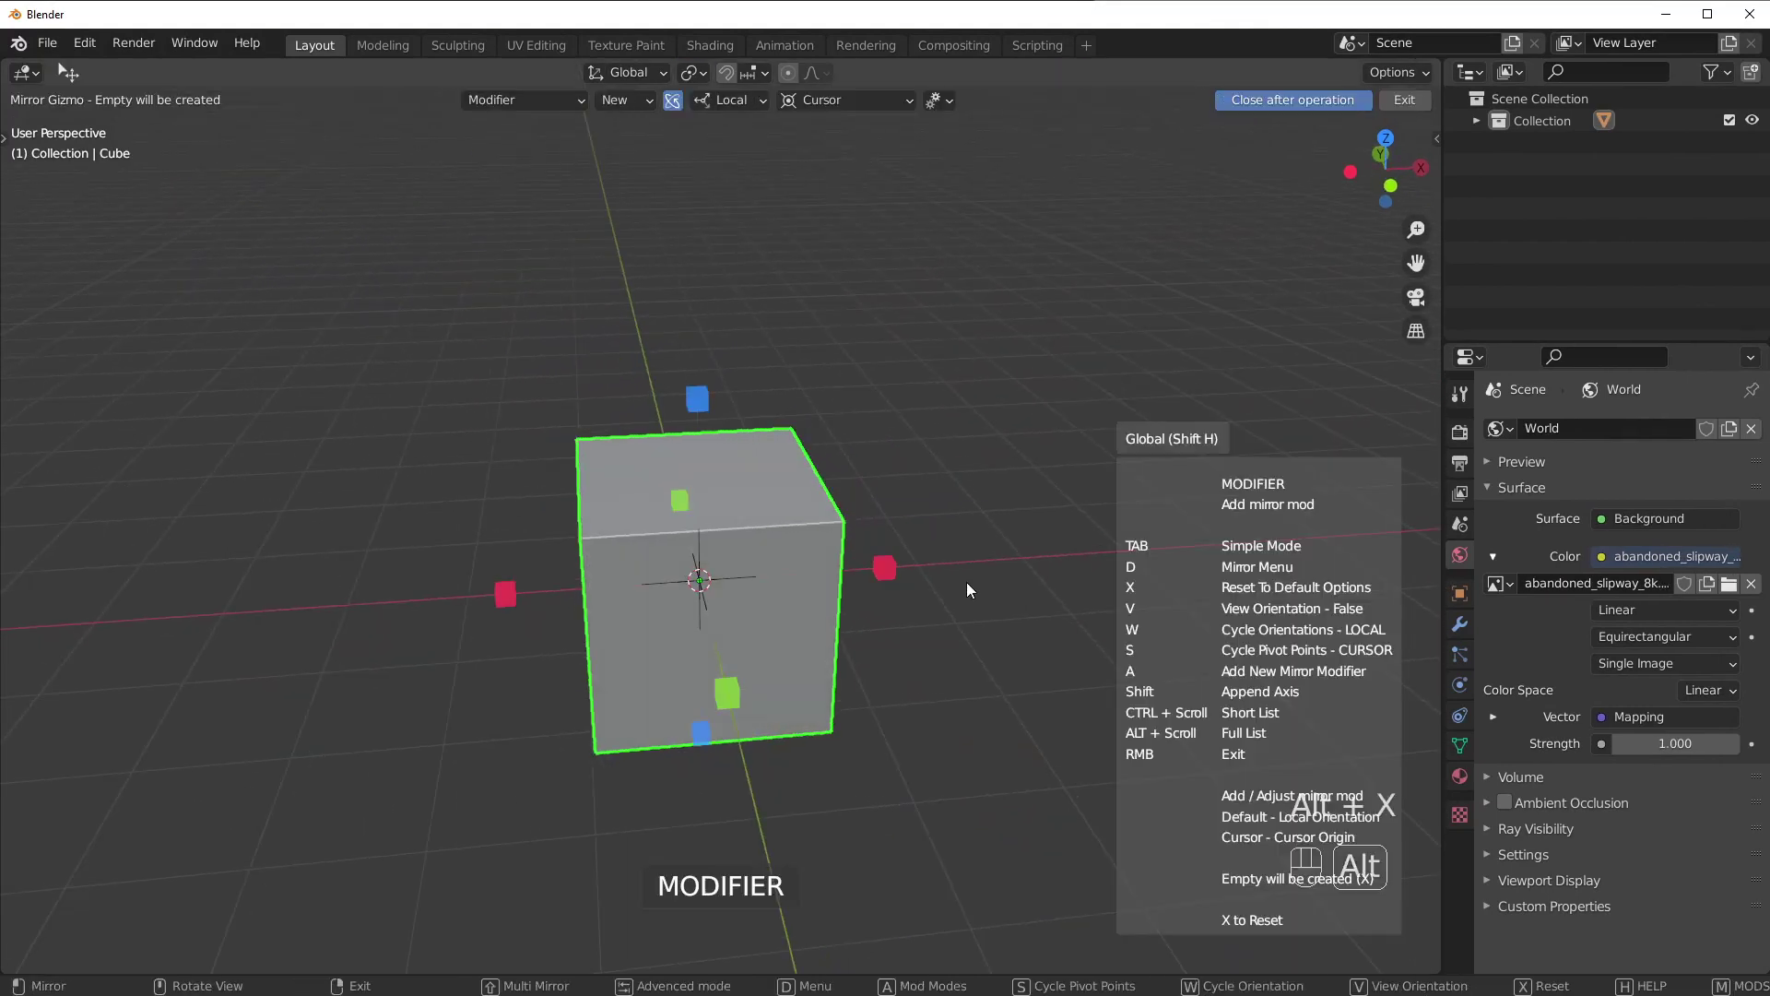
pyautogui.rightClick(1086, 597)
pyautogui.click(1459, 624)
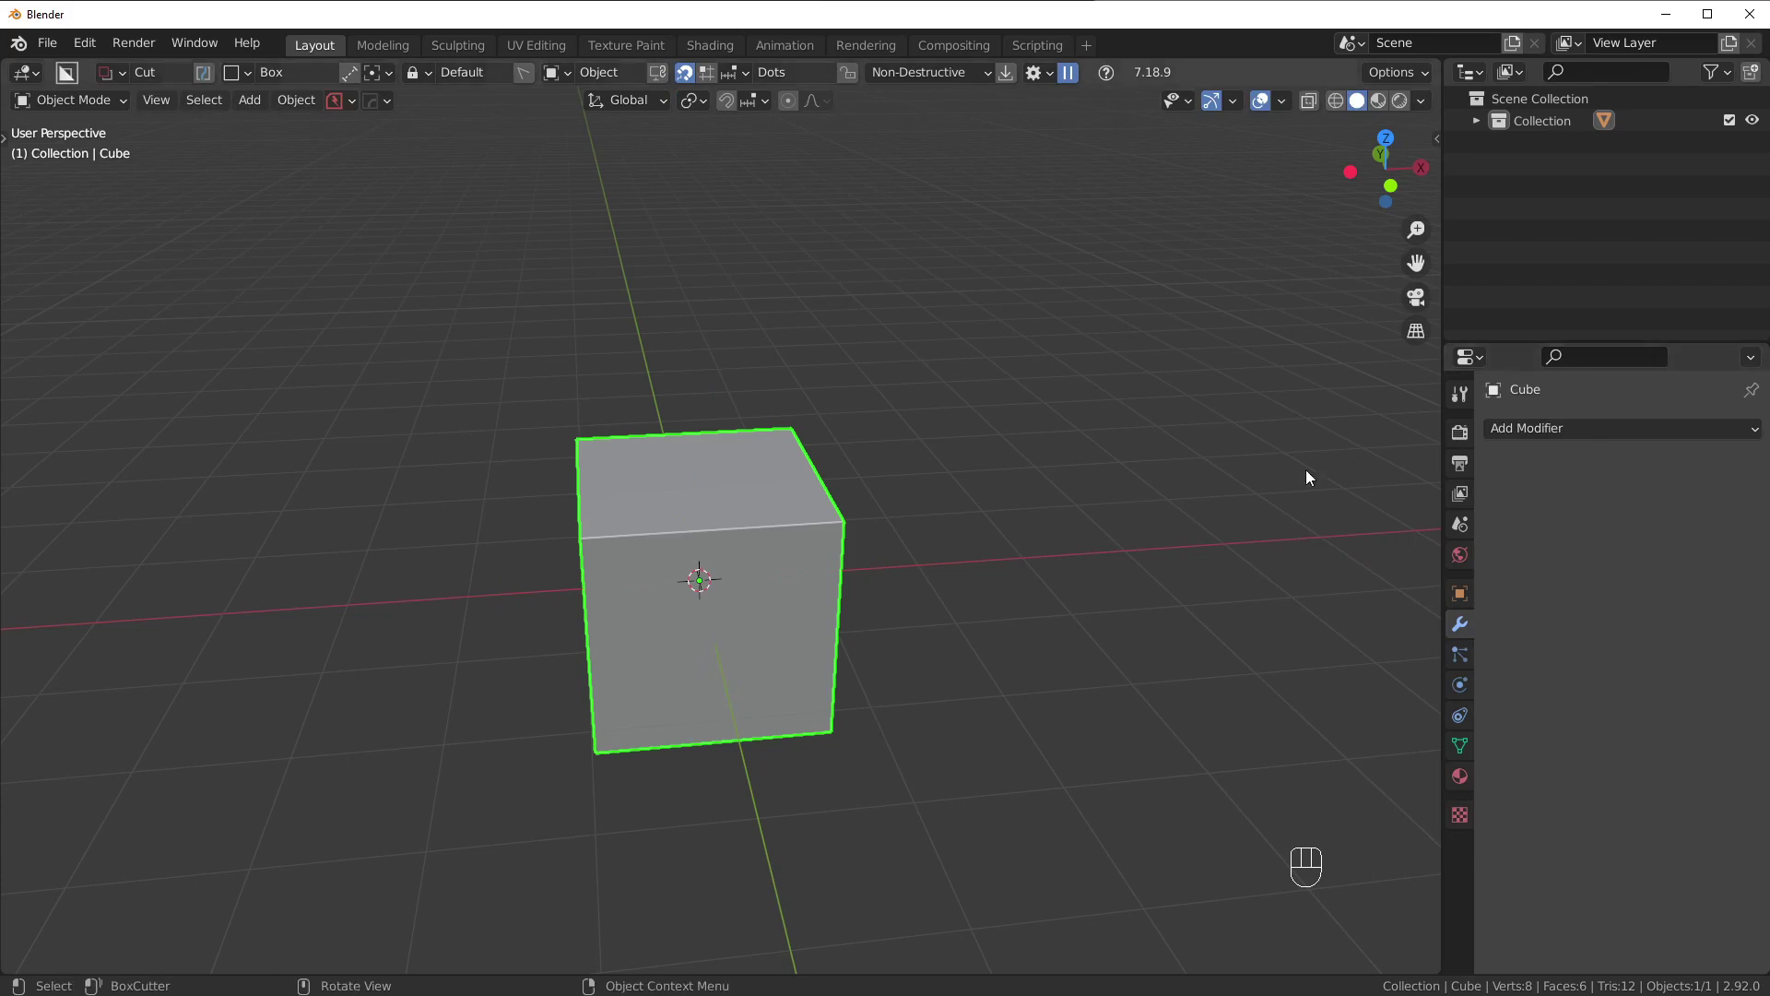
# Cut a rectangular BoxCutter notch into the cube's top front edge.
pyautogui.moveTo(921, 553); pyautogui.dragTo(861, 592, button='middle')
pyautogui.moveTo(1011, 534); pyautogui.dragTo(993, 542, button='middle')
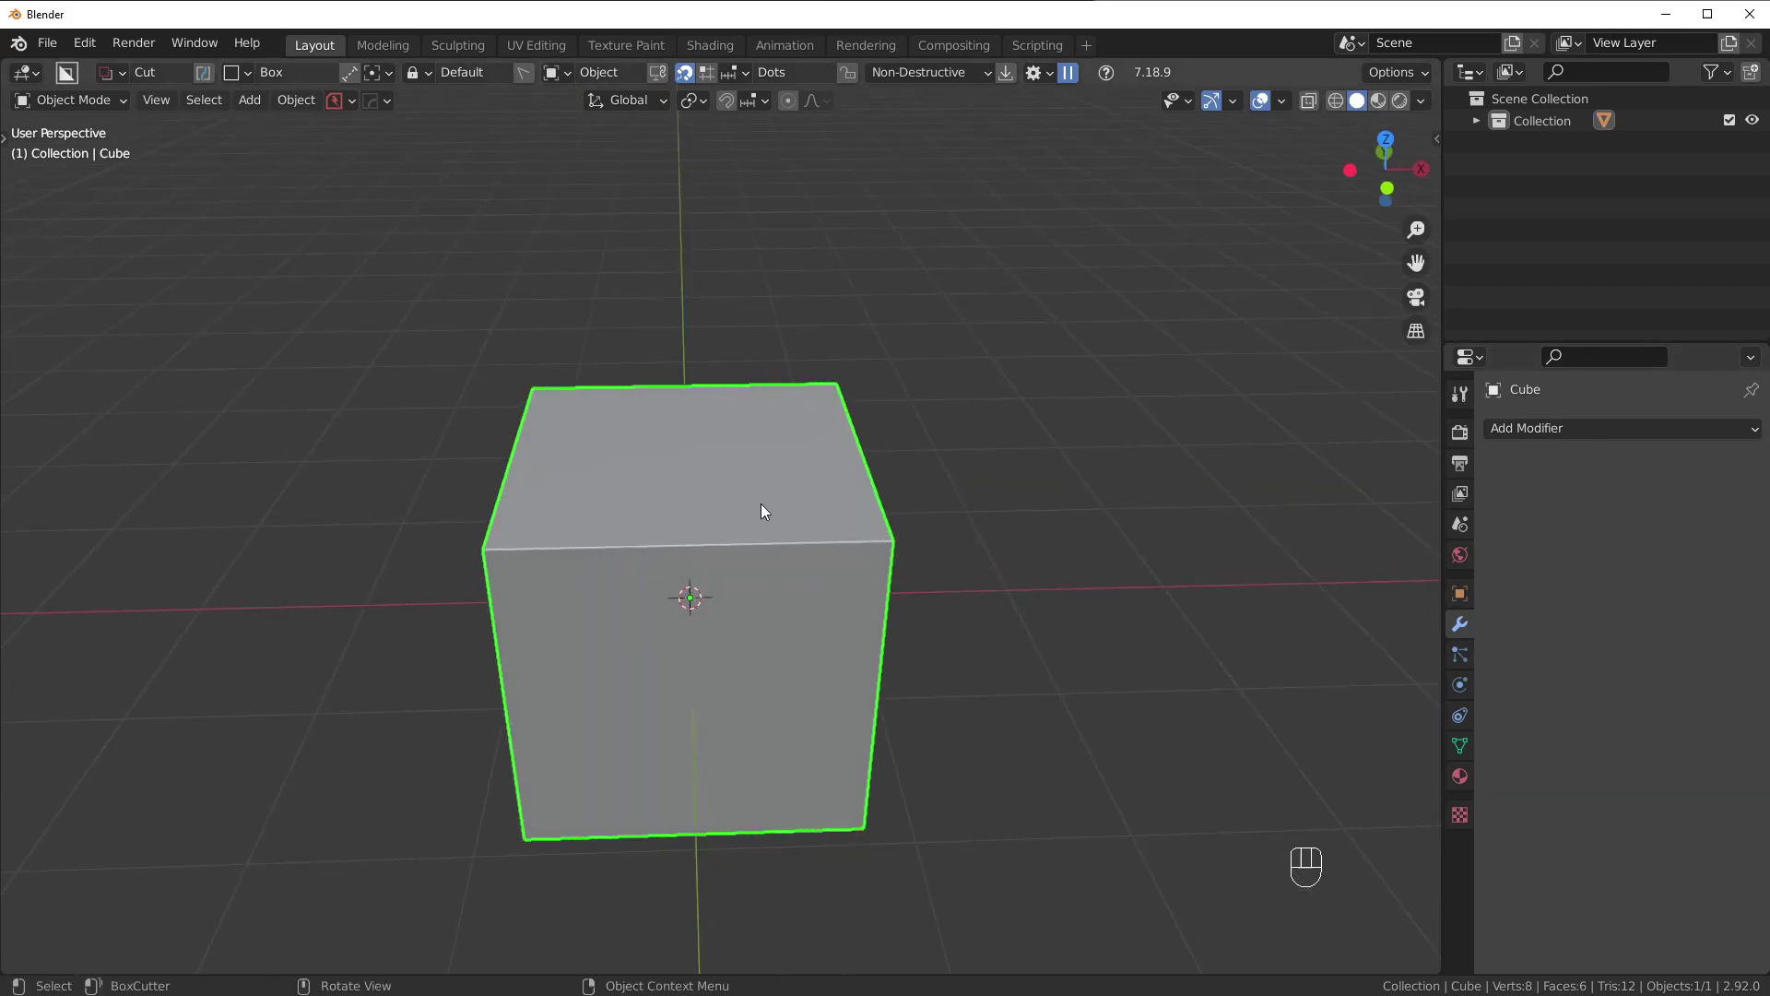
pyautogui.press('d')
pyautogui.moveTo(553, 518); pyautogui.dragTo(645, 579)
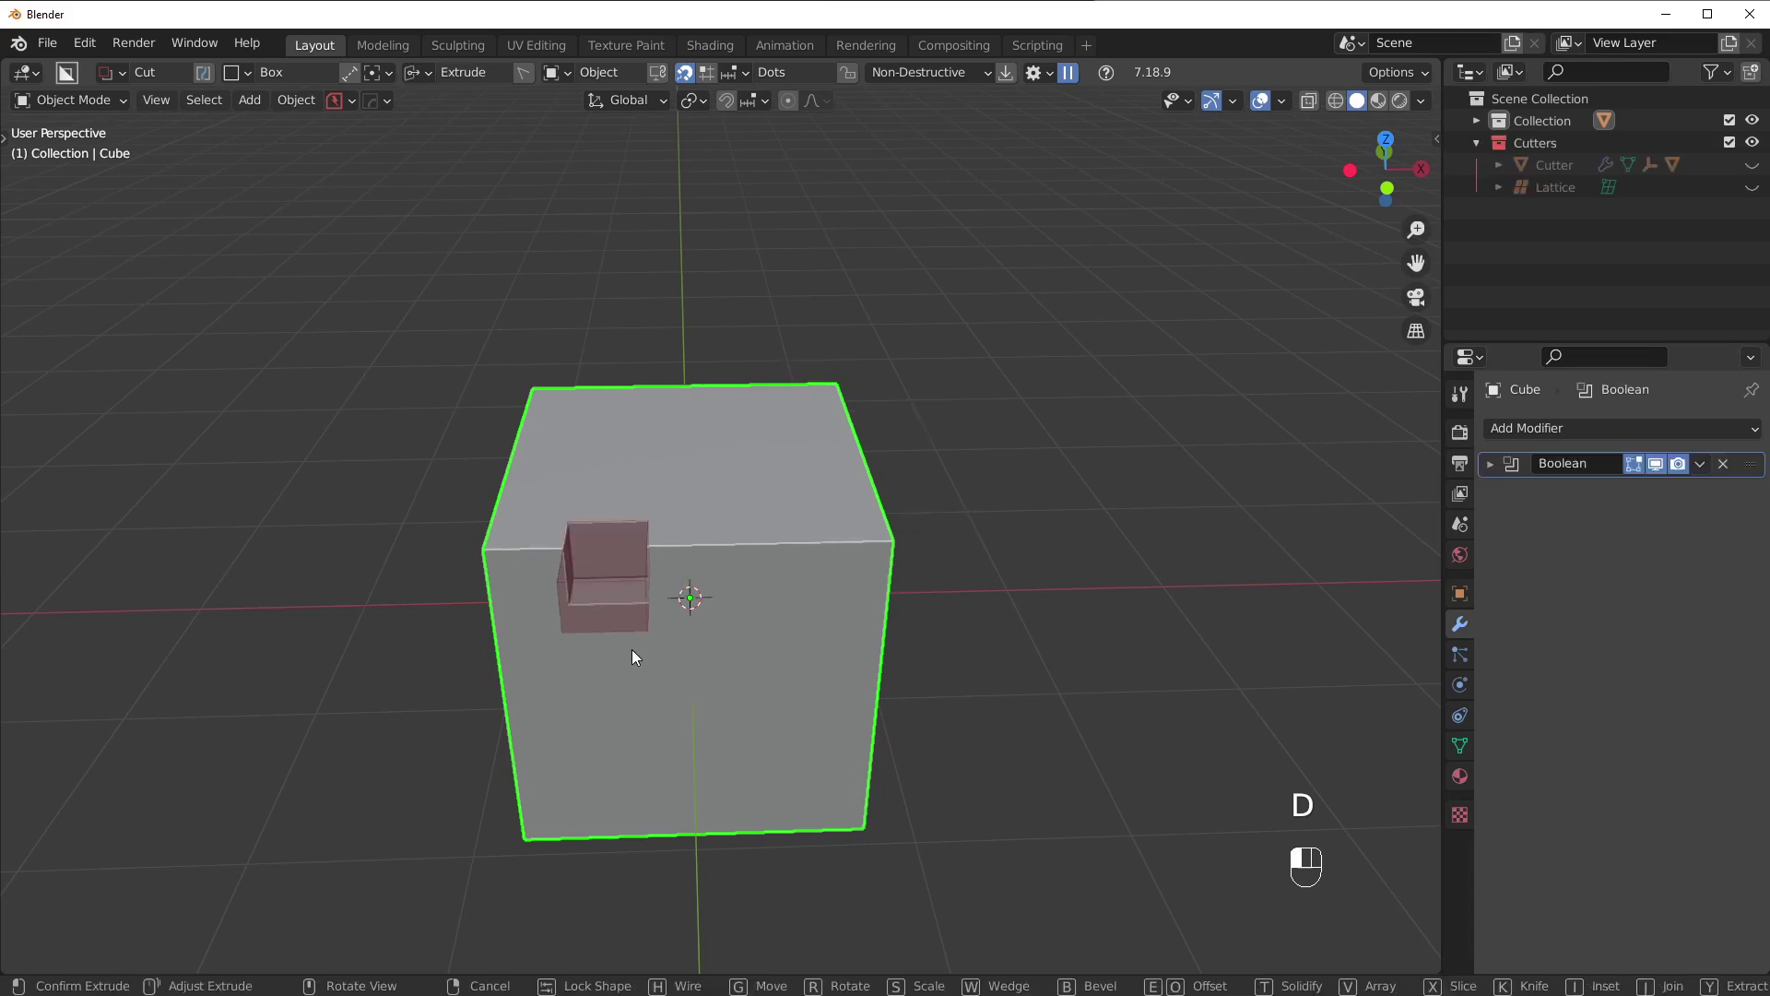
pyautogui.click(627, 648)
pyautogui.moveTo(622, 640); pyautogui.dragTo(623, 553, button='middle')
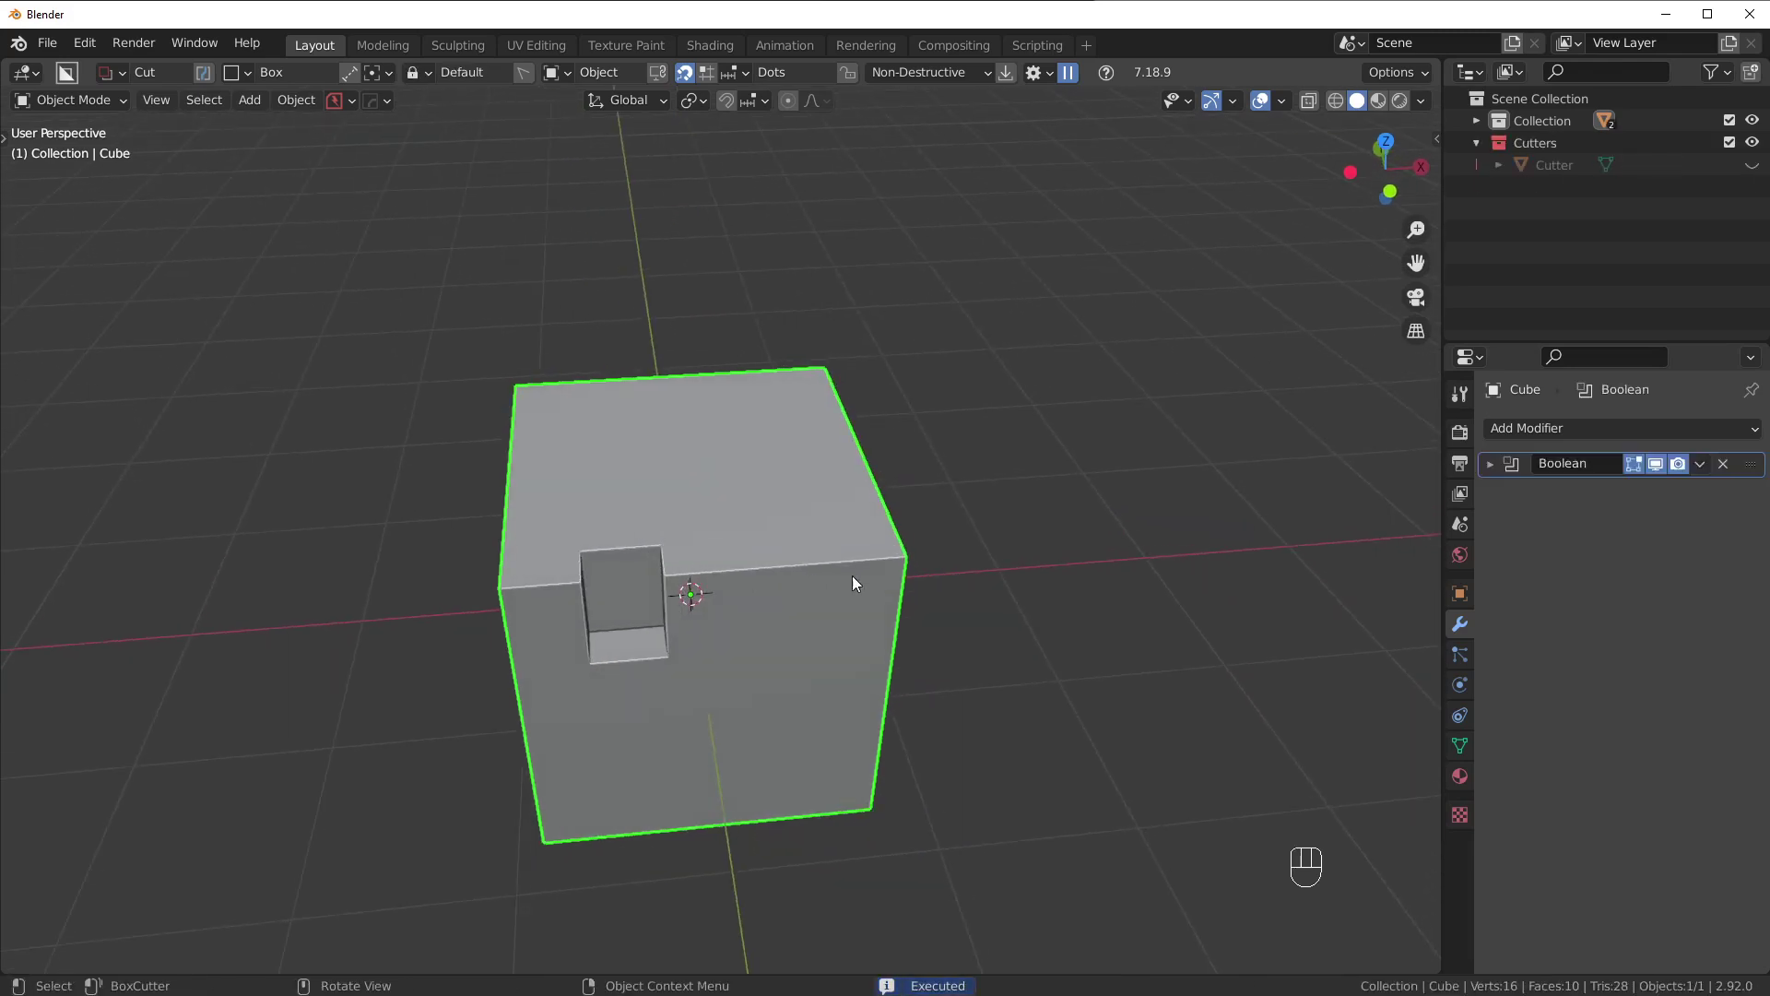
pyautogui.moveTo(808, 566); pyautogui.dragTo(799, 567, button='middle')
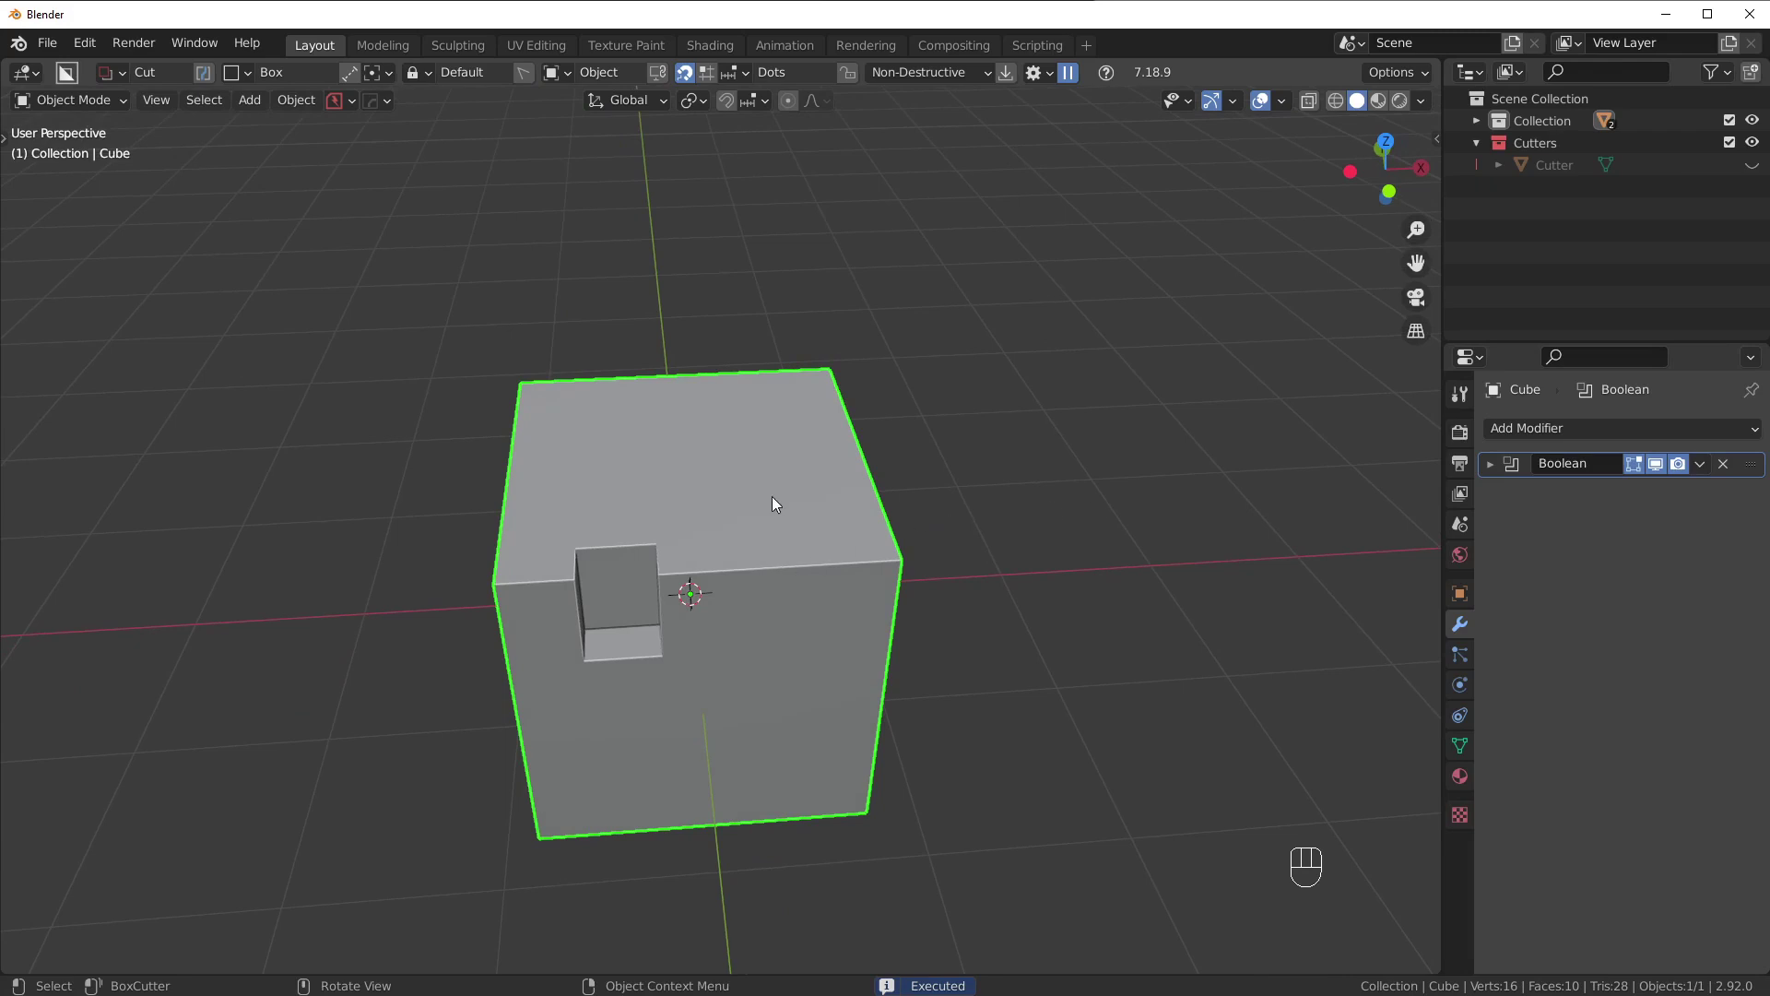
# Mirror the notch across X using the Mirror Gizmo in Modifier mode, then inspect it.
pyautogui.hotkey('alt', 'x')
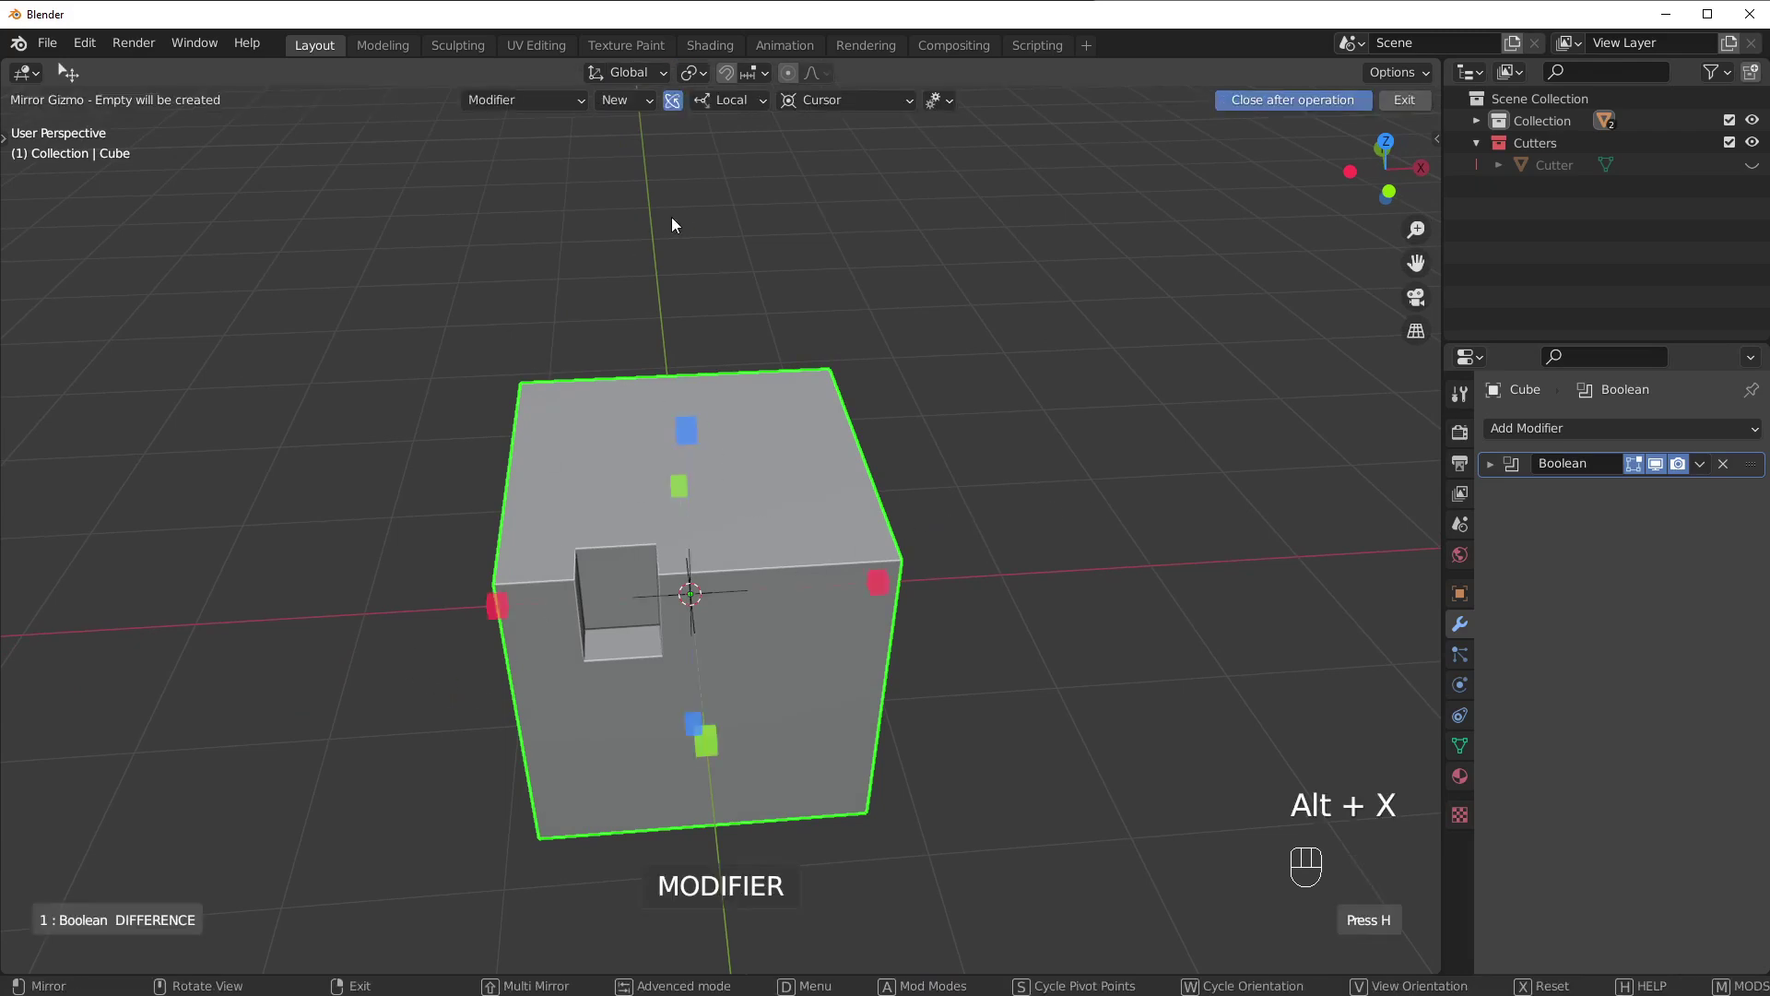
pyautogui.scroll(-2, 667, 219)
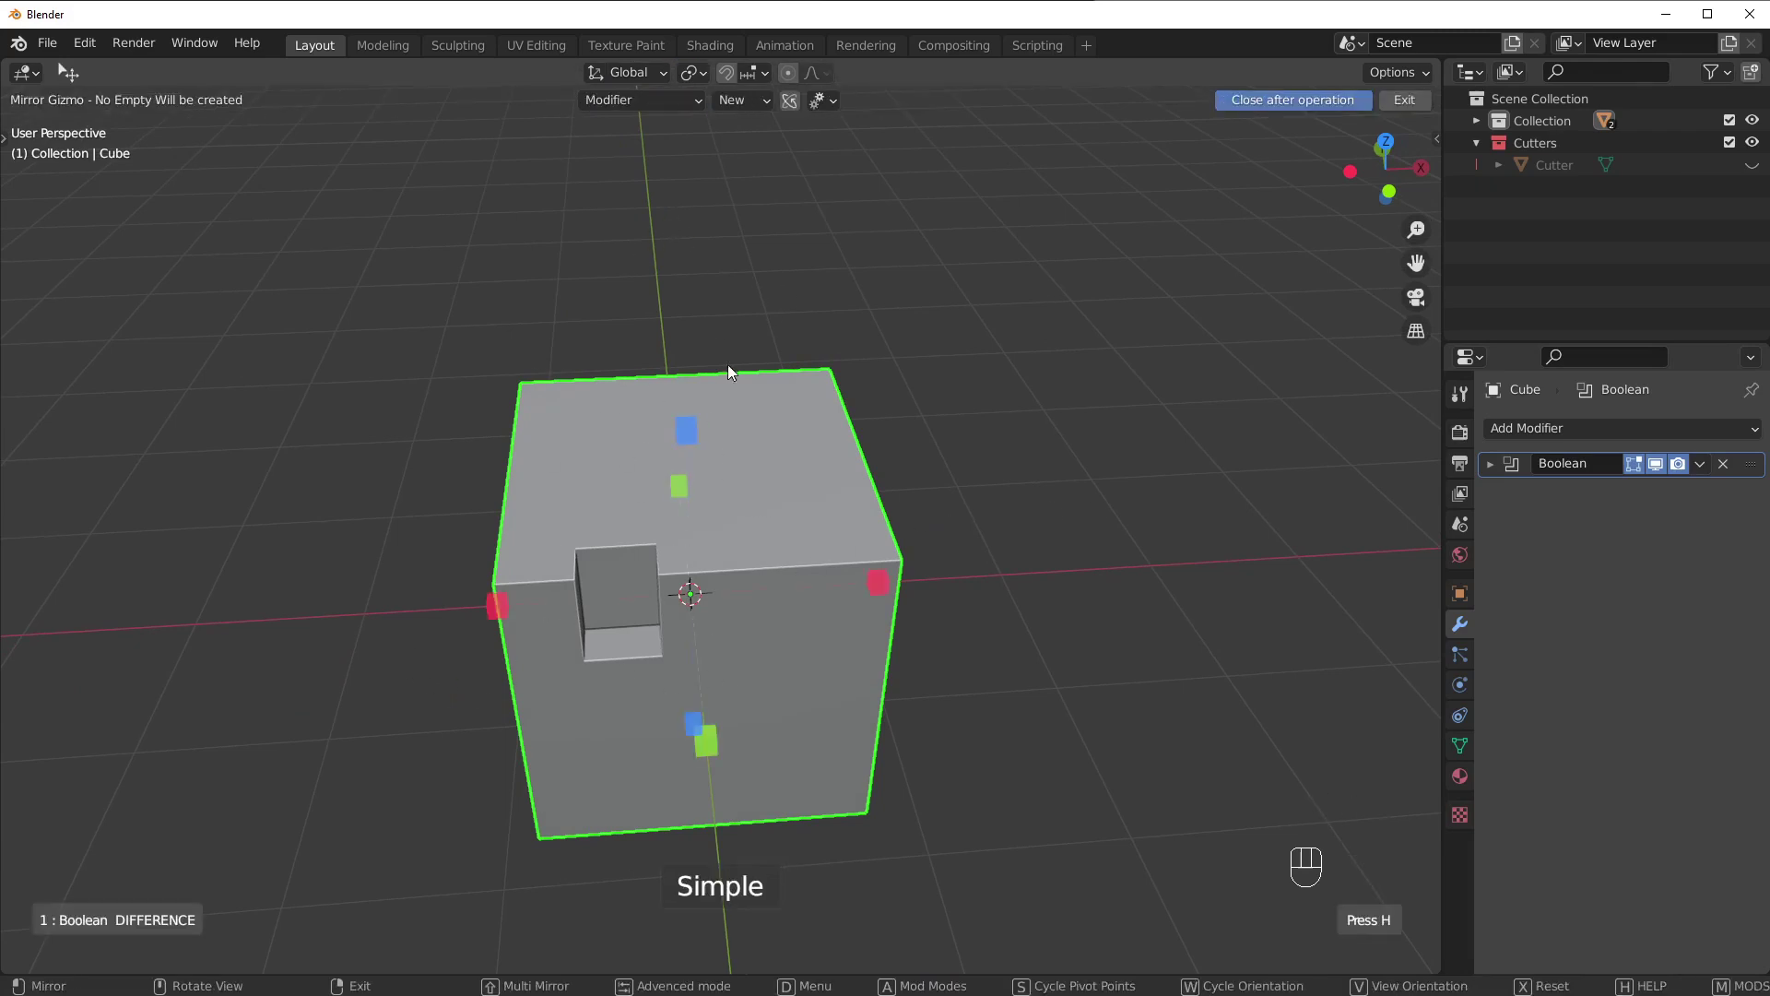
pyautogui.click(656, 103)
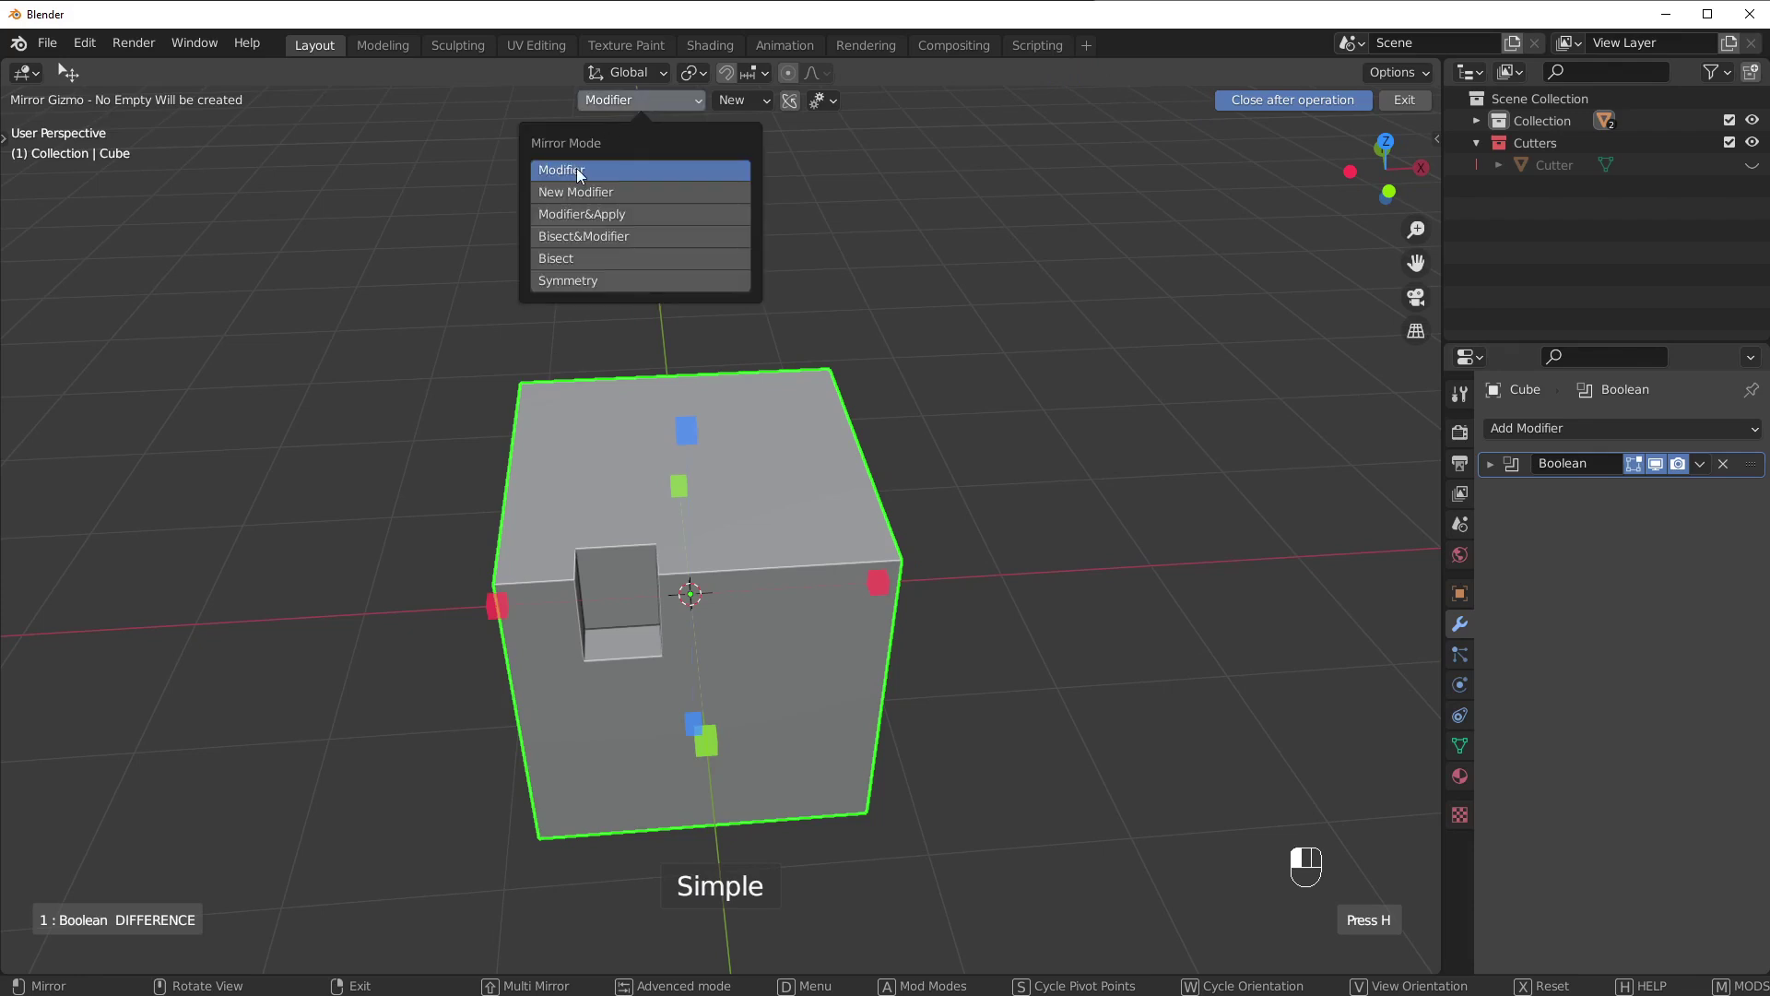
pyautogui.click(577, 169)
pyautogui.click(506, 611)
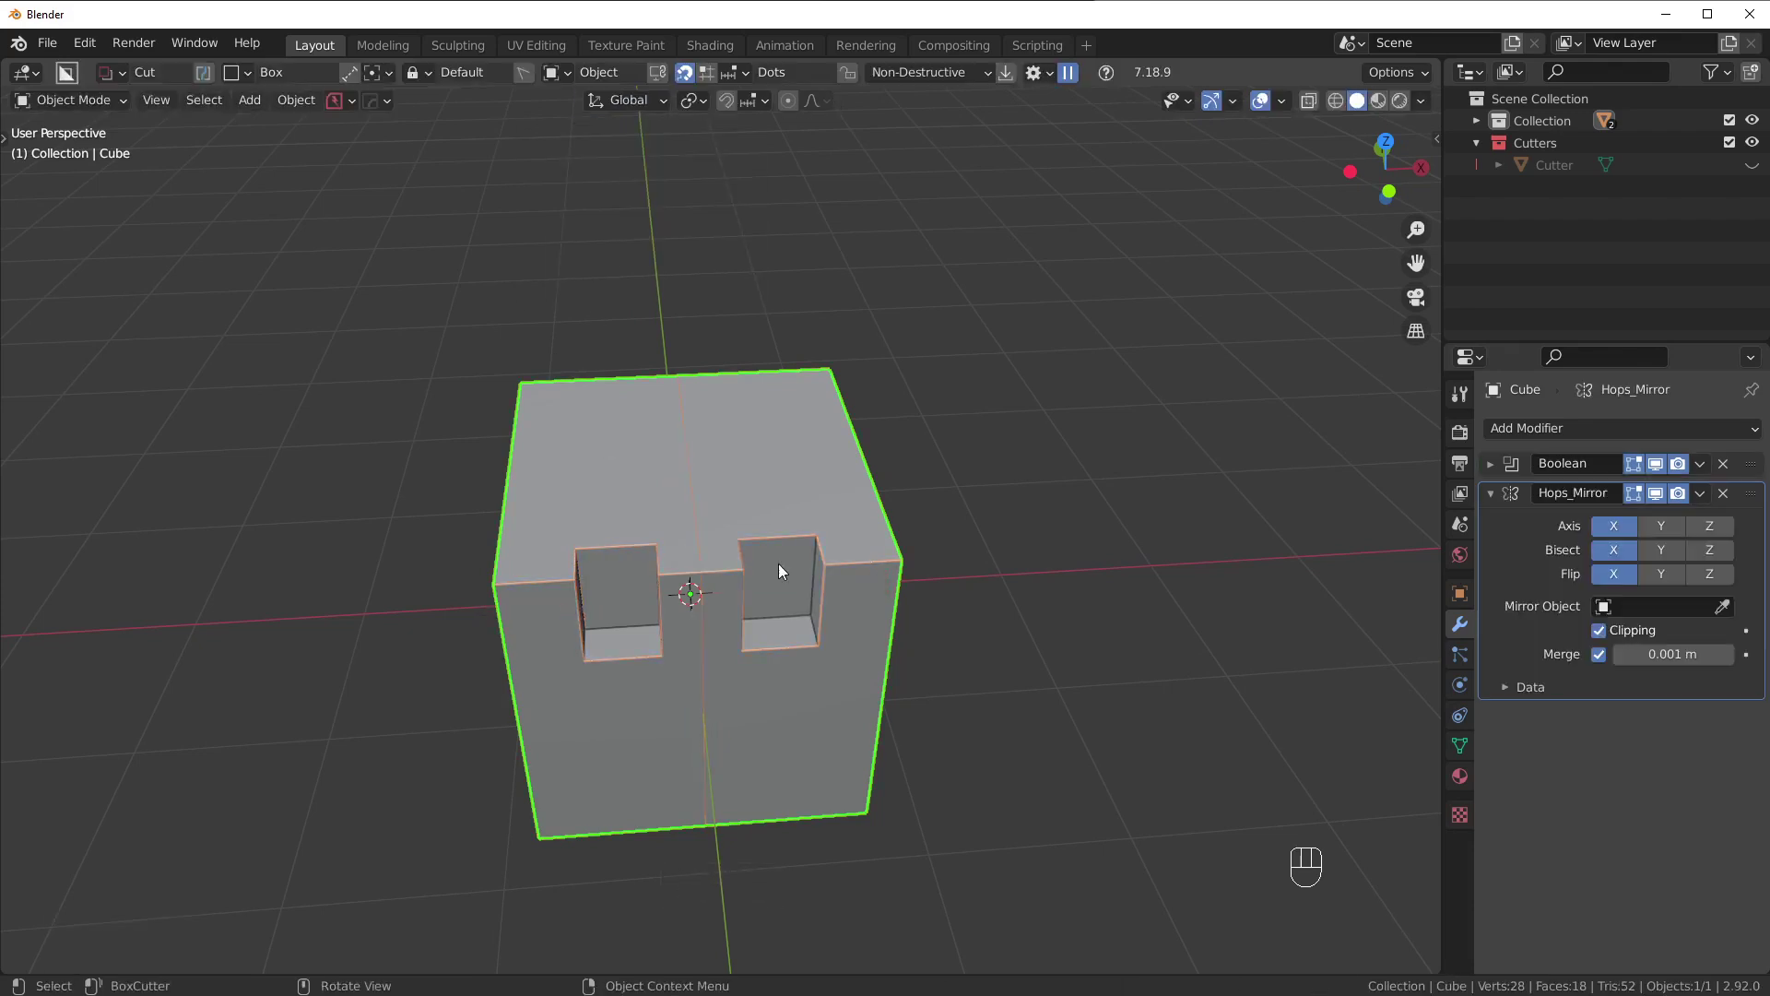
pyautogui.moveTo(778, 567); pyautogui.dragTo(1151, 525, button='middle')
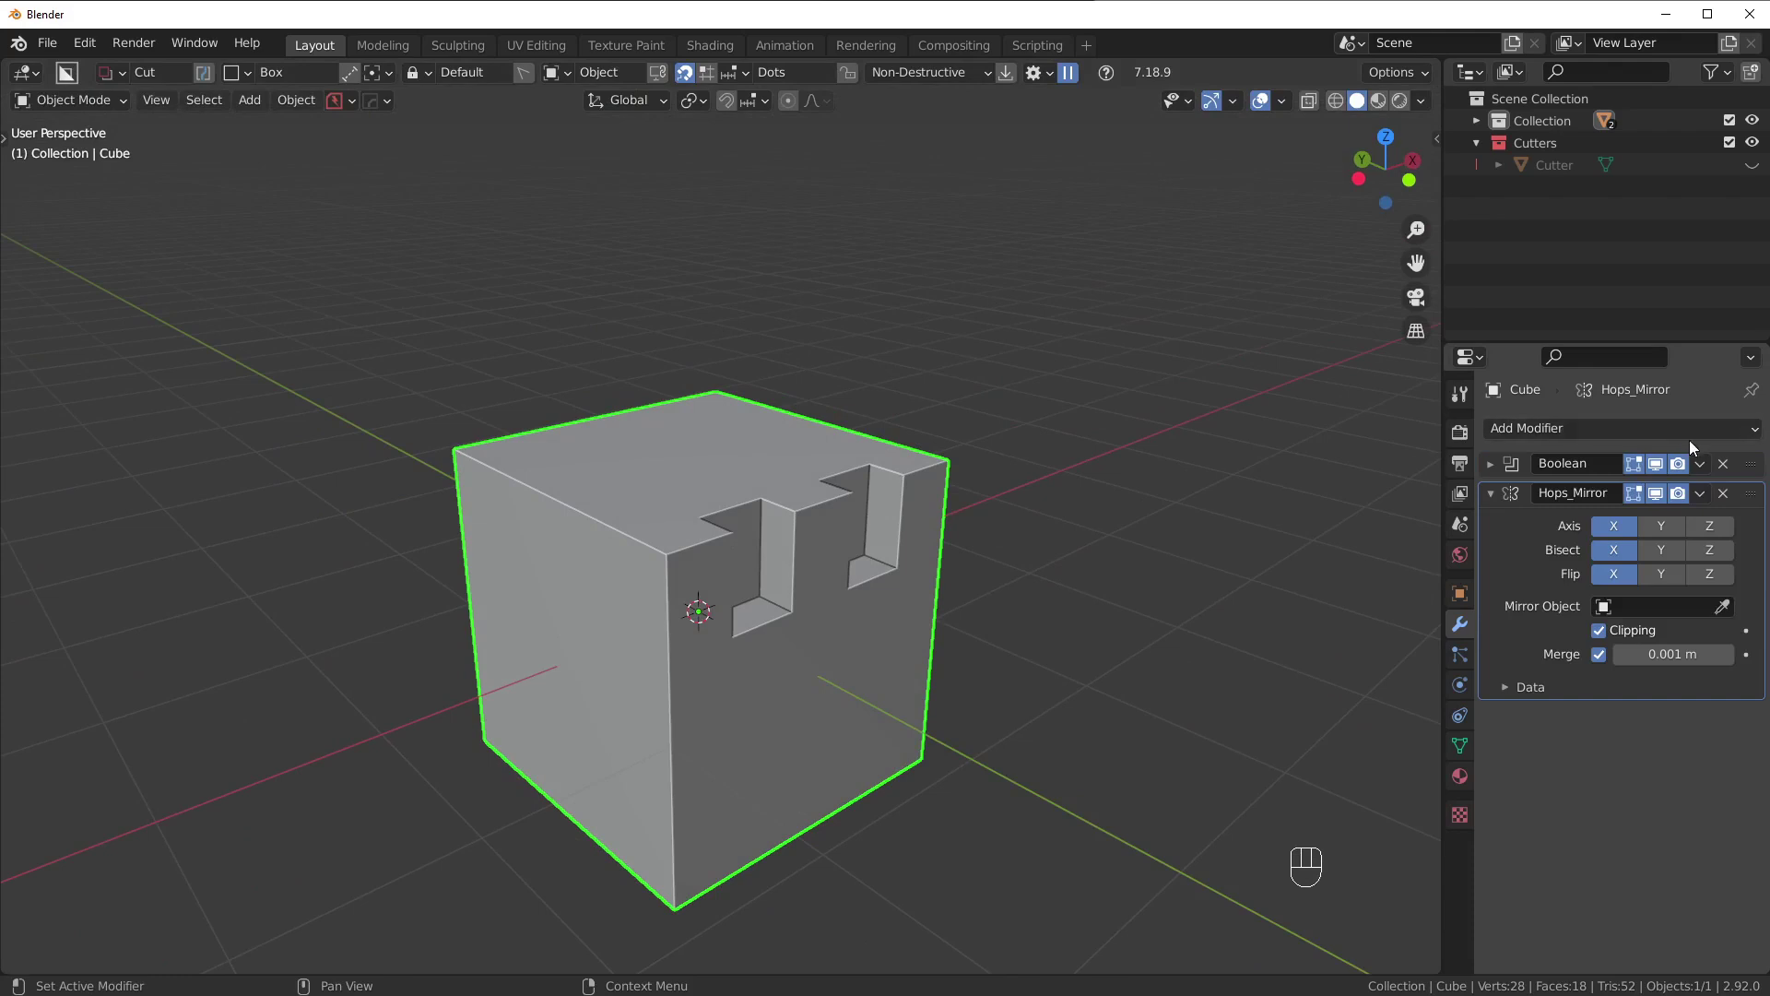
pyautogui.click(1628, 428)
pyautogui.moveTo(728, 389); pyautogui.dragTo(629, 600, button='middle')
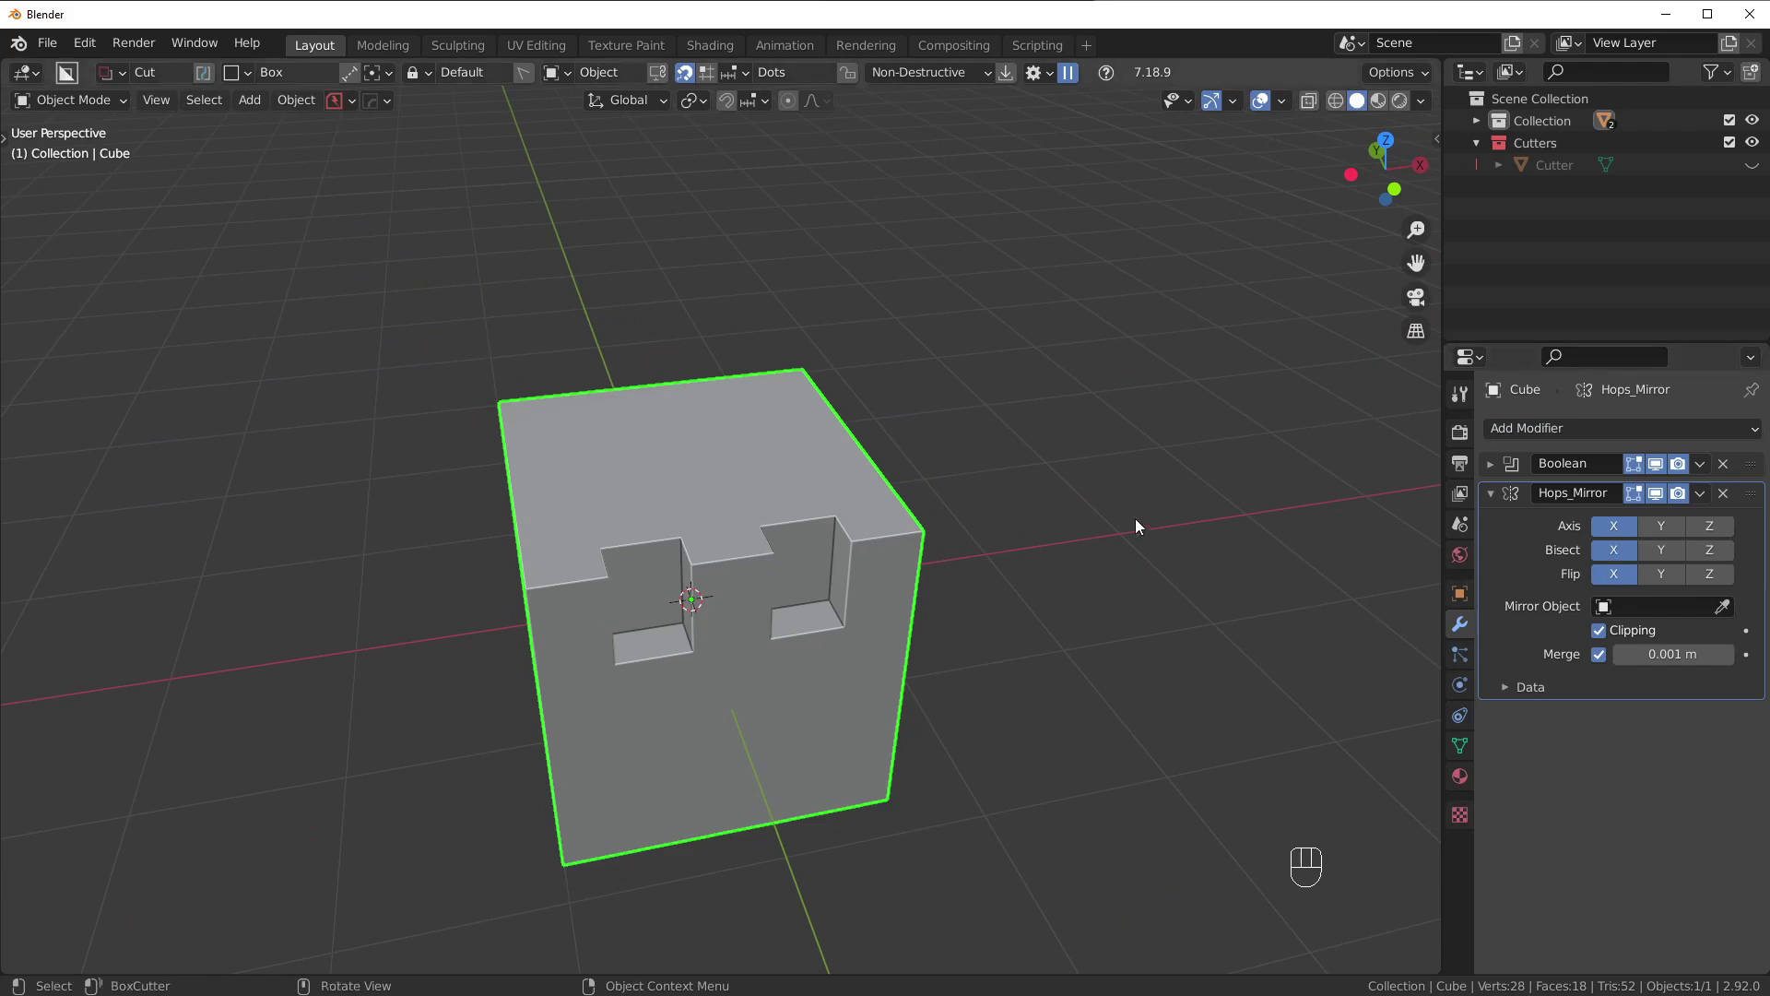
pyautogui.moveTo(1136, 518); pyautogui.dragTo(1003, 516, button='middle')
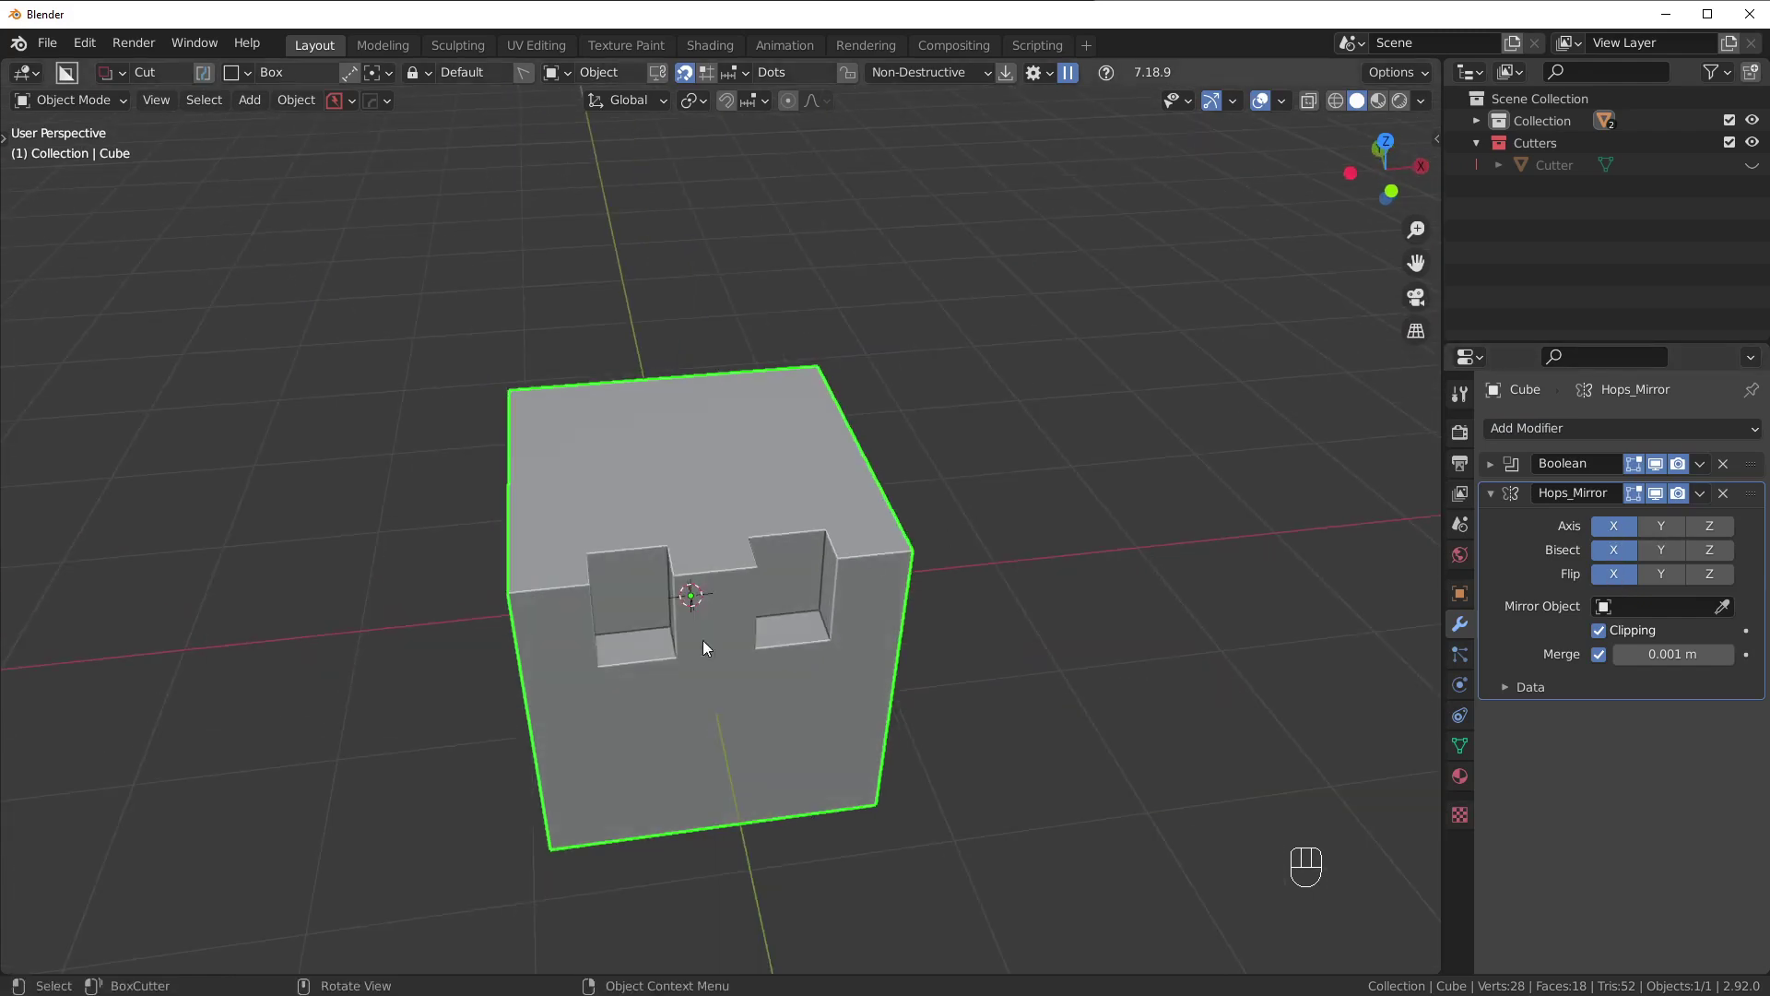
# Reveal and select the Boolean cutter via the HardOps Q menu, then reselect the cube.
pyautogui.scroll(4, 693, 644)
pyautogui.moveTo(628, 639); pyautogui.dragTo(702, 672, button='middle')
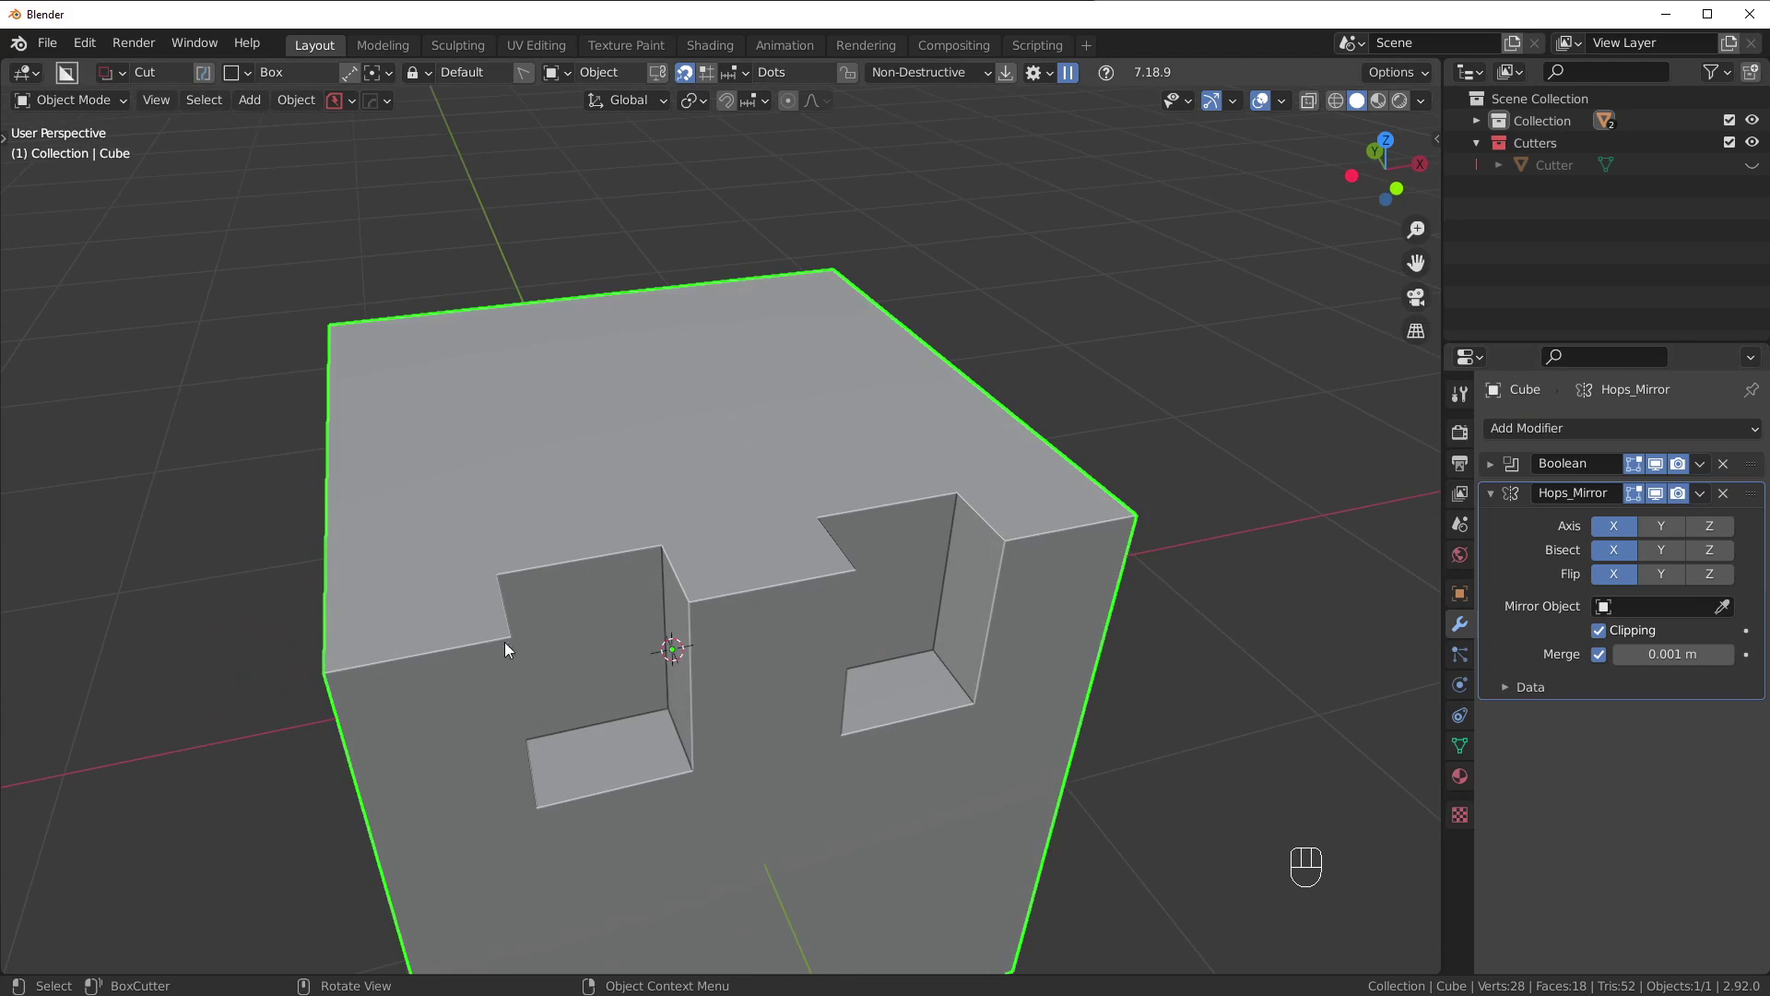
pyautogui.press('q')
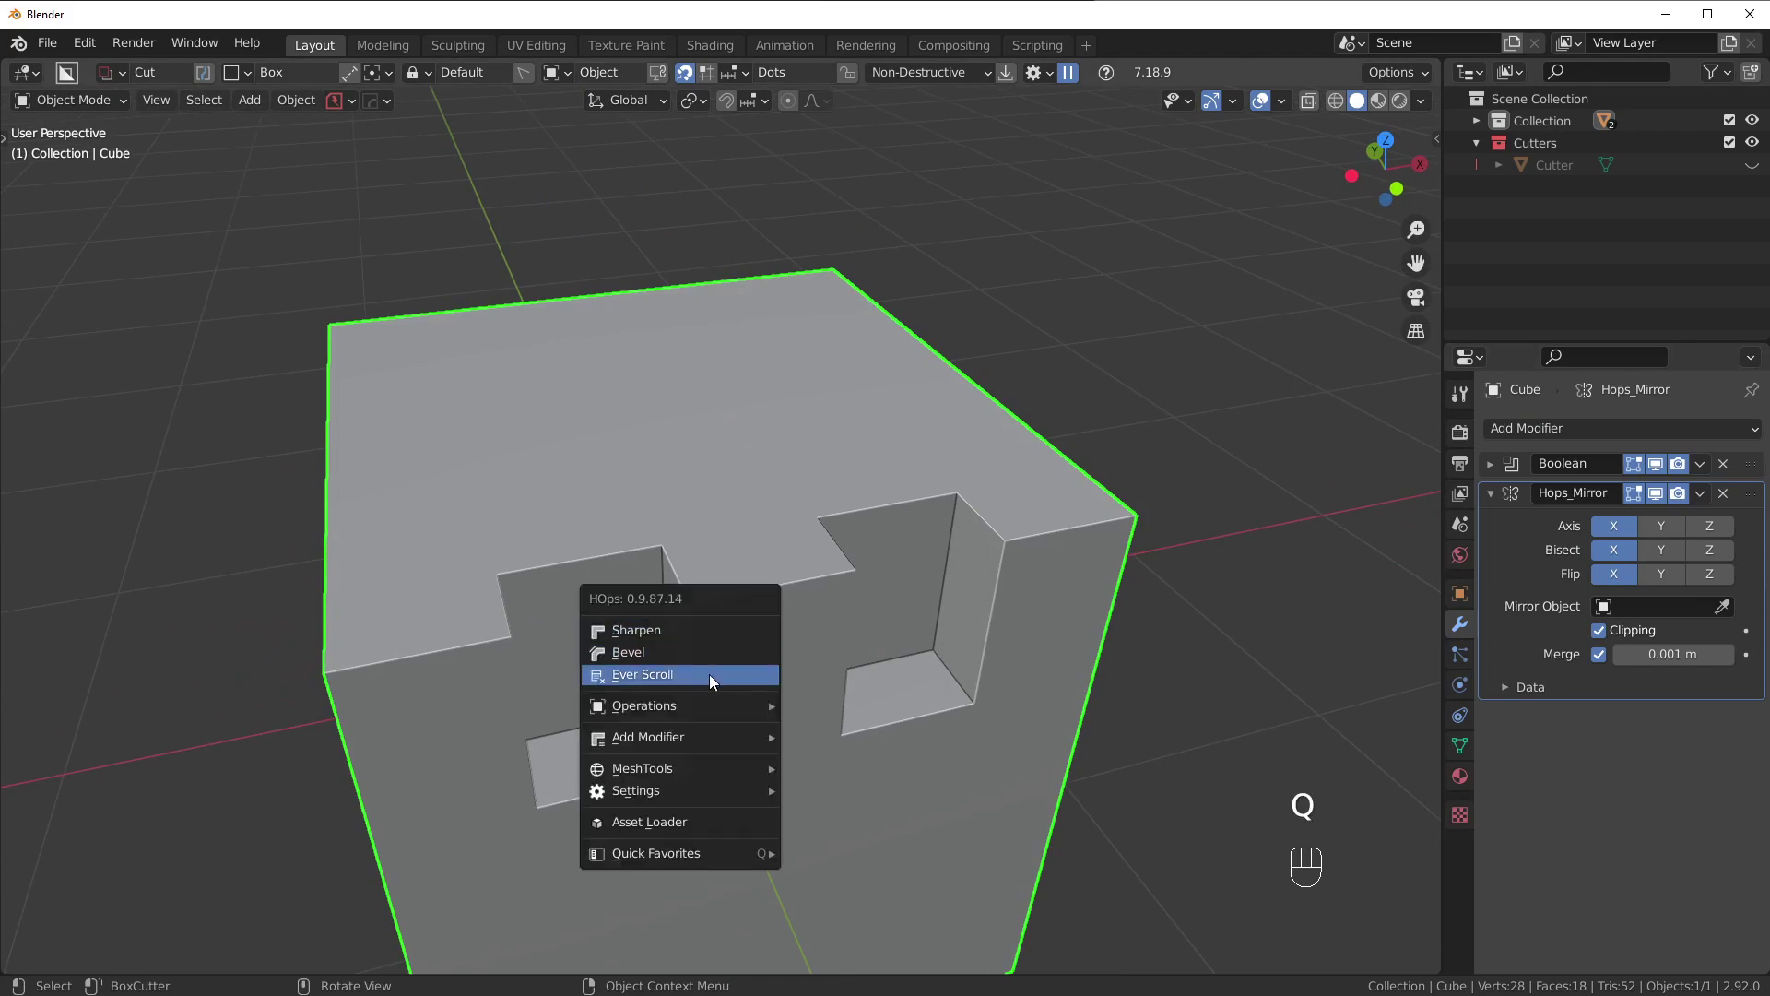
pyautogui.click(708, 672)
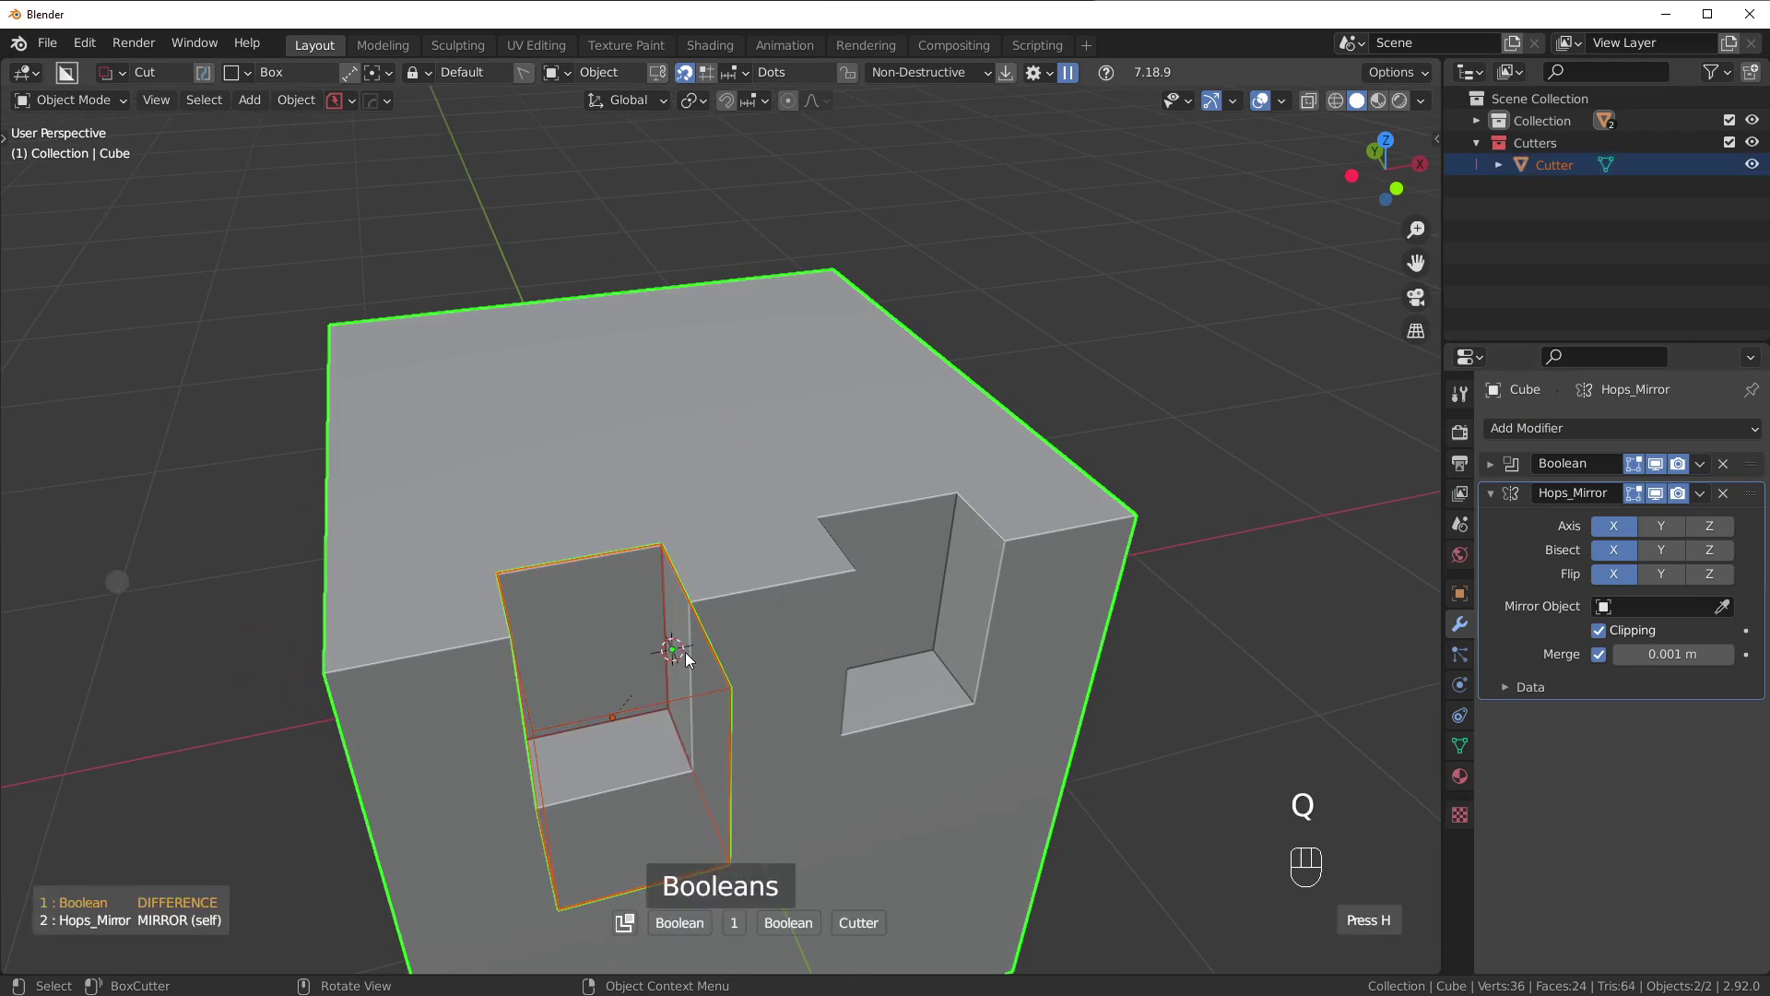
pyautogui.click(684, 651)
pyautogui.press('g')
pyautogui.rightClick(866, 597)
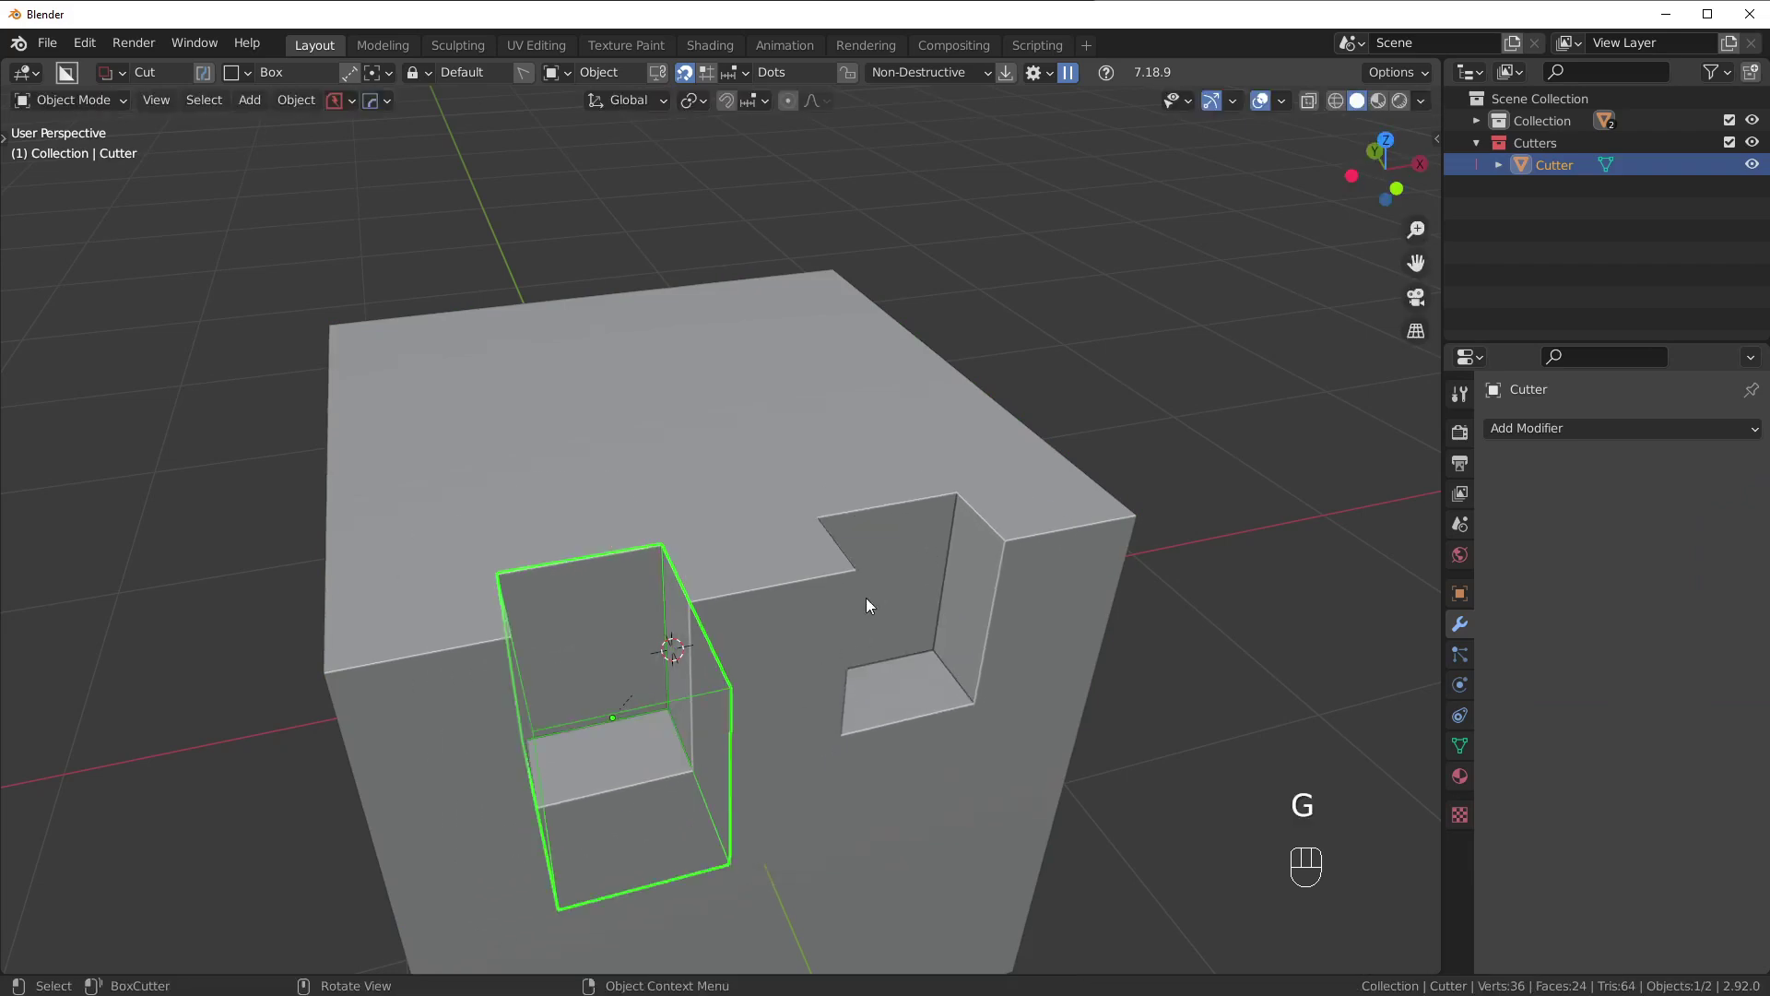
pyautogui.click(1059, 510)
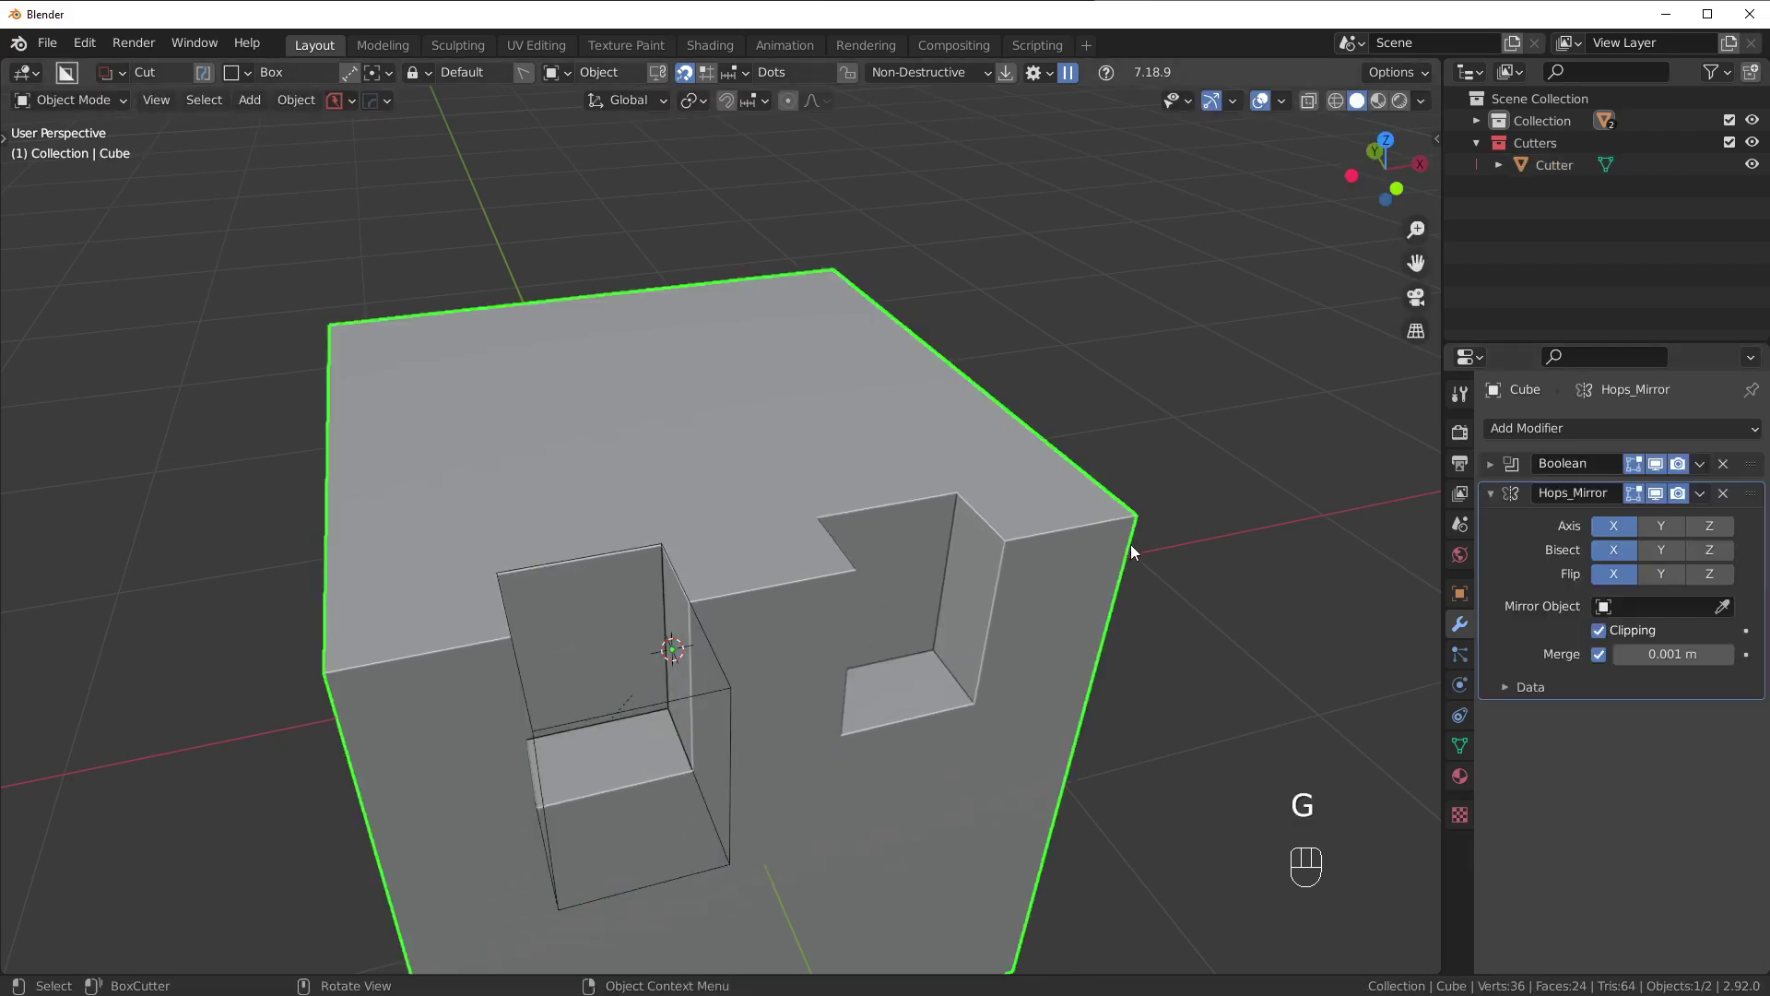
# Apply the Boolean modifier, check the mesh in Edit Mode, then undo twice to the single notch.
pyautogui.scroll(2, 606, 629)
pyautogui.press('Tab')
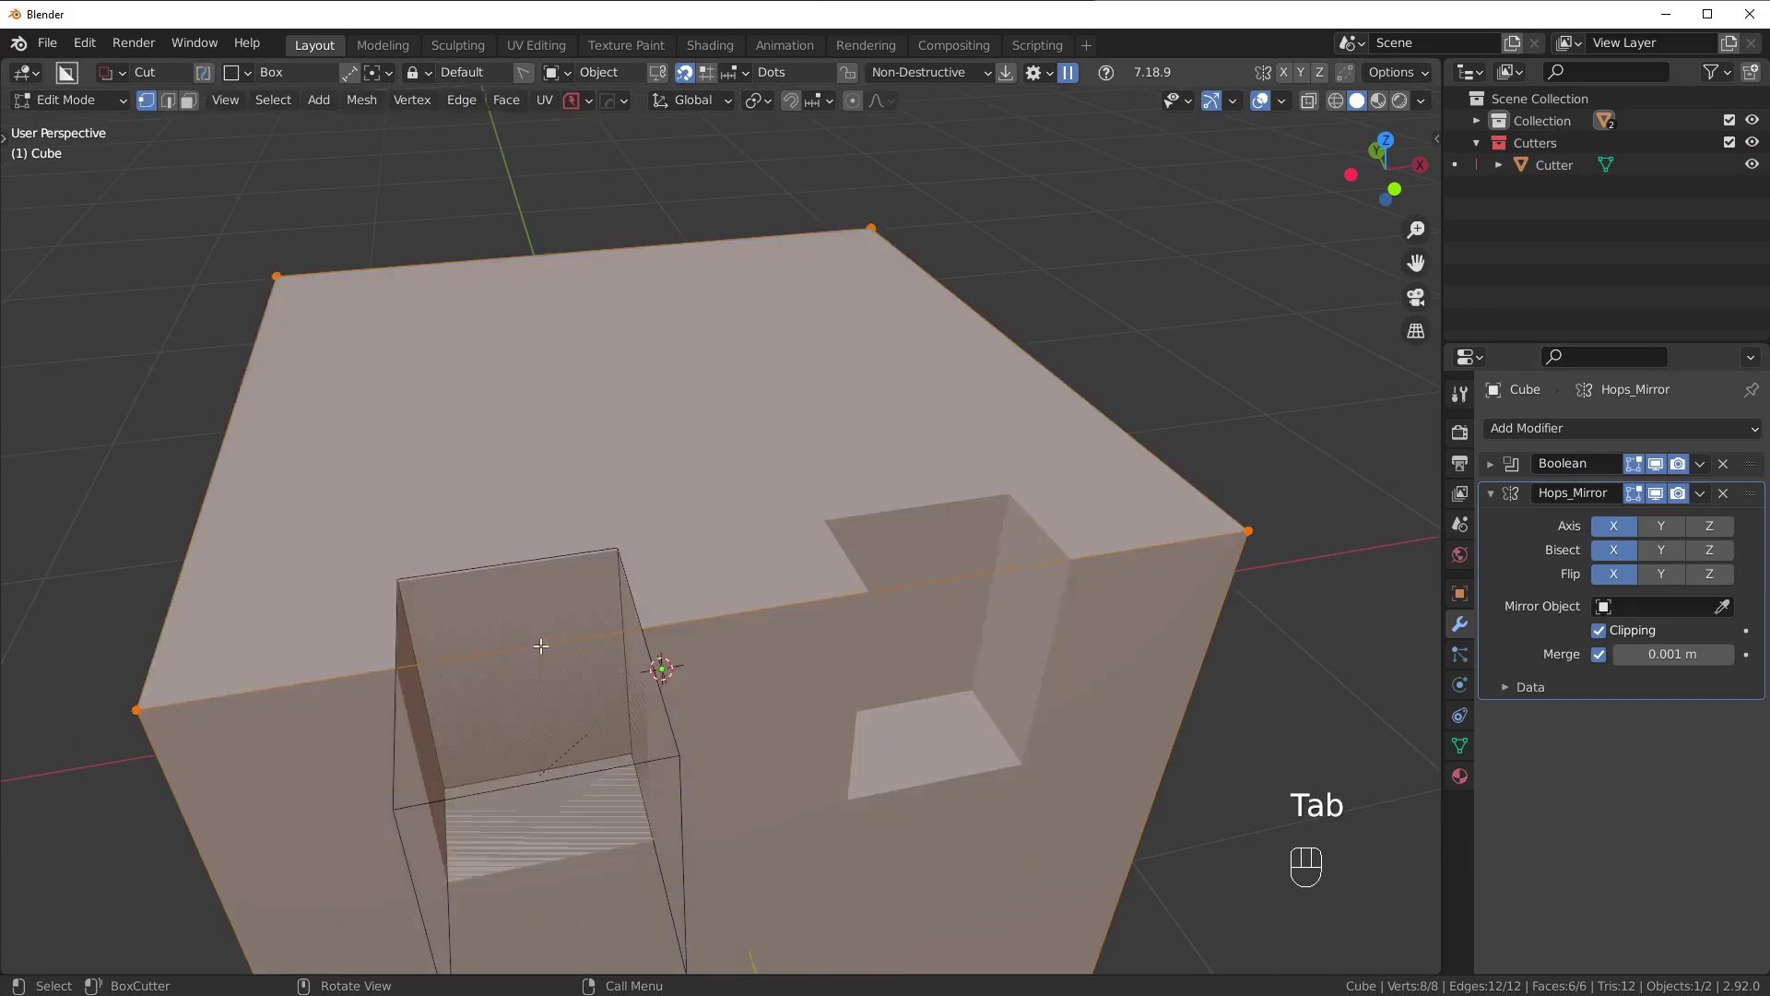
pyautogui.moveTo(551, 664); pyautogui.dragTo(611, 669, button='middle')
pyautogui.press('Tab')
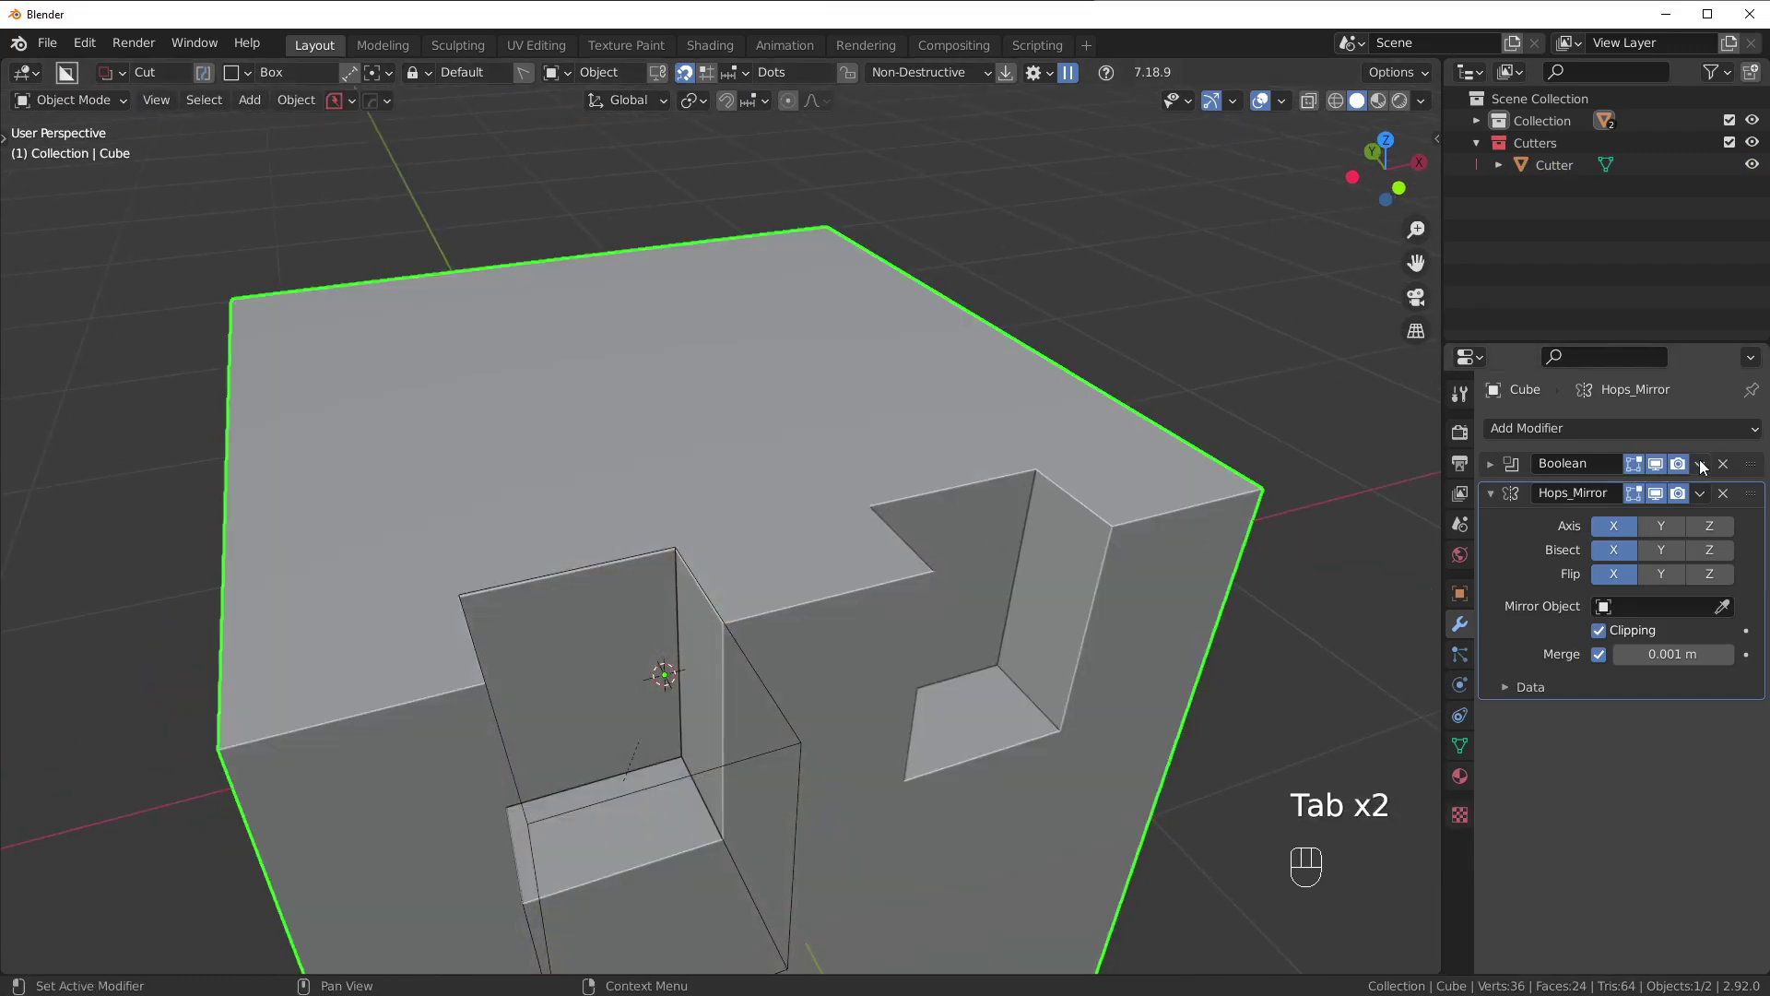
pyautogui.click(1699, 464)
pyautogui.click(1683, 486)
pyautogui.press('Tab')
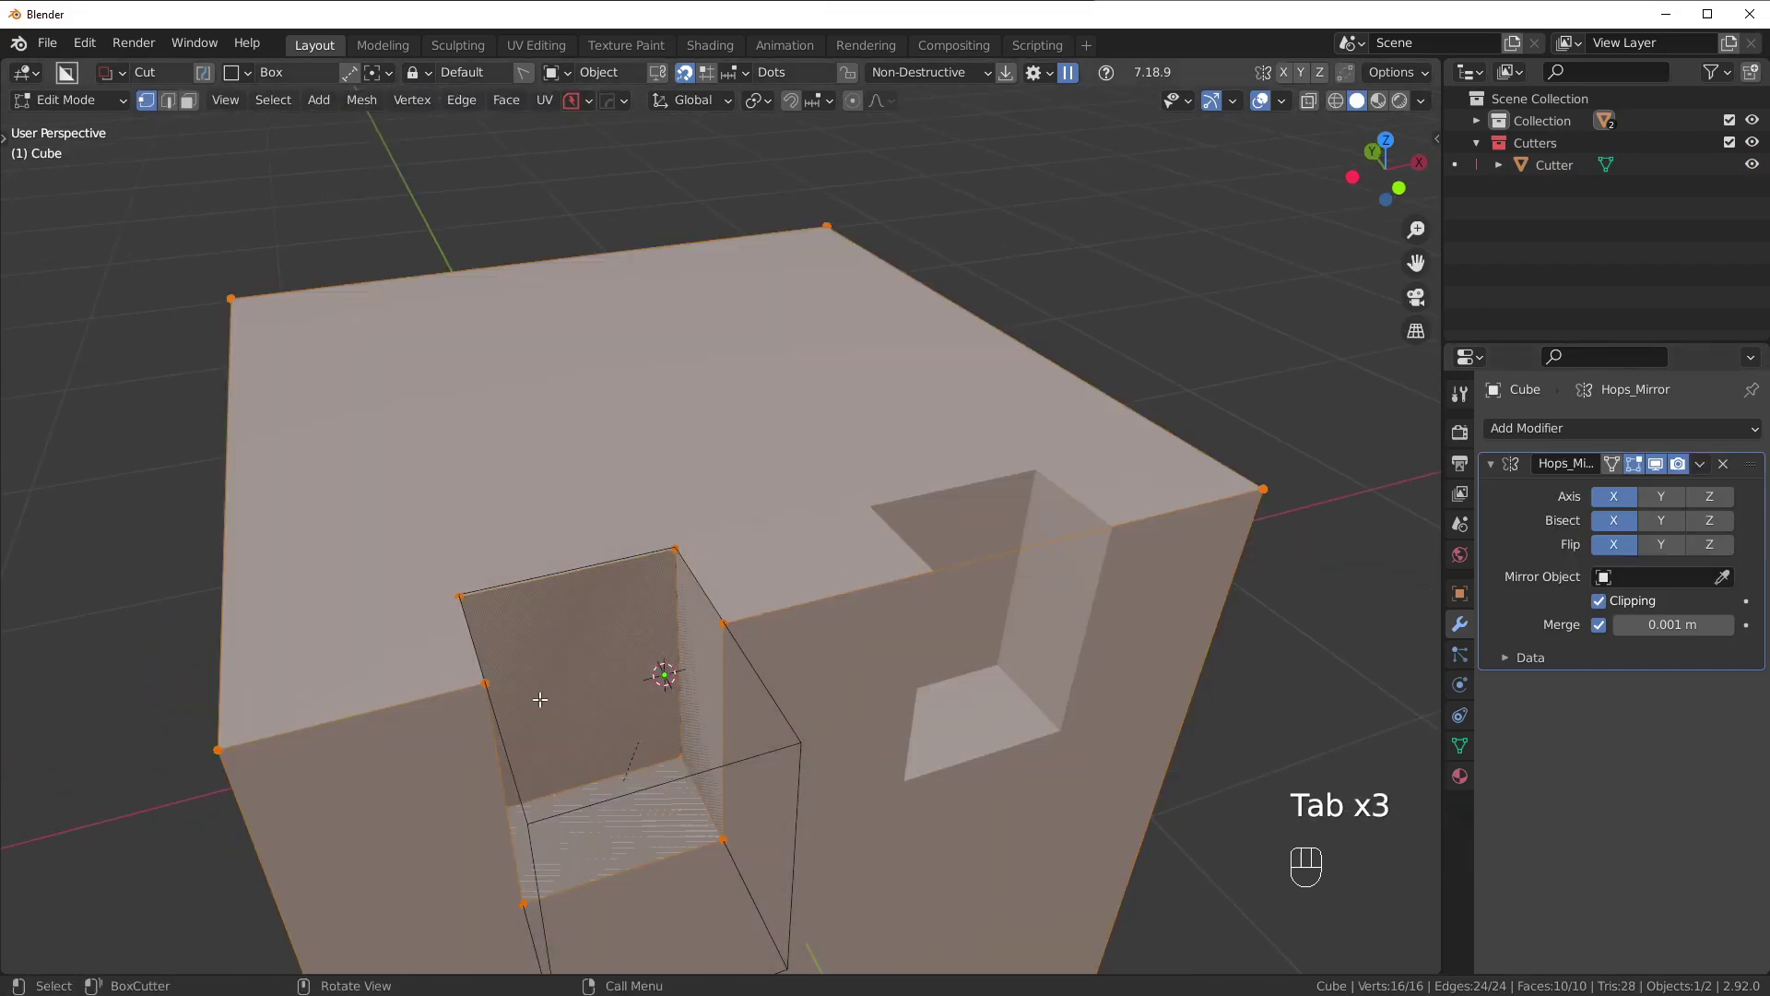
pyautogui.press('Tab')
pyautogui.scroll(-2, 673, 645)
pyautogui.hotkey('ctrl', 'z')
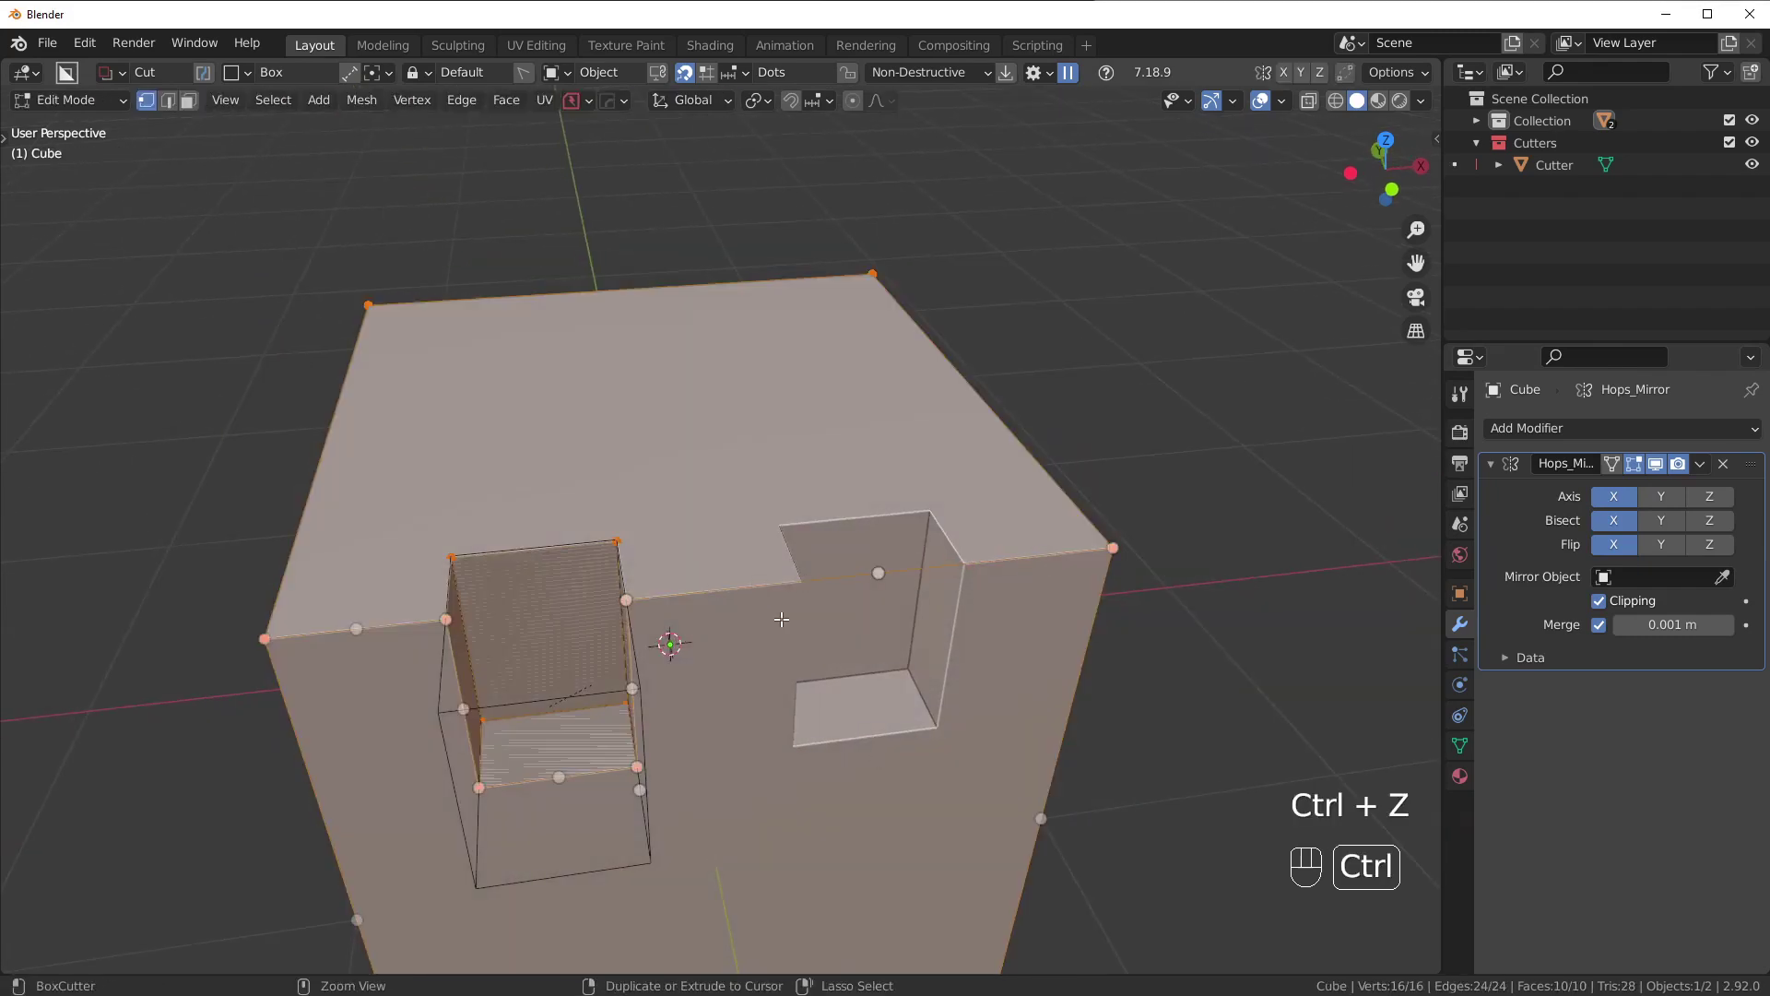
pyautogui.hotkey('ctrl', 'z')
pyautogui.hotkey('ctrl', 'z')
pyautogui.hotkey('ctrl', 'z')
# Redo, then apply the Boolean modifier, baking the single notch into the mesh.
pyautogui.hotkey('ctrl', 'shift', 'z')
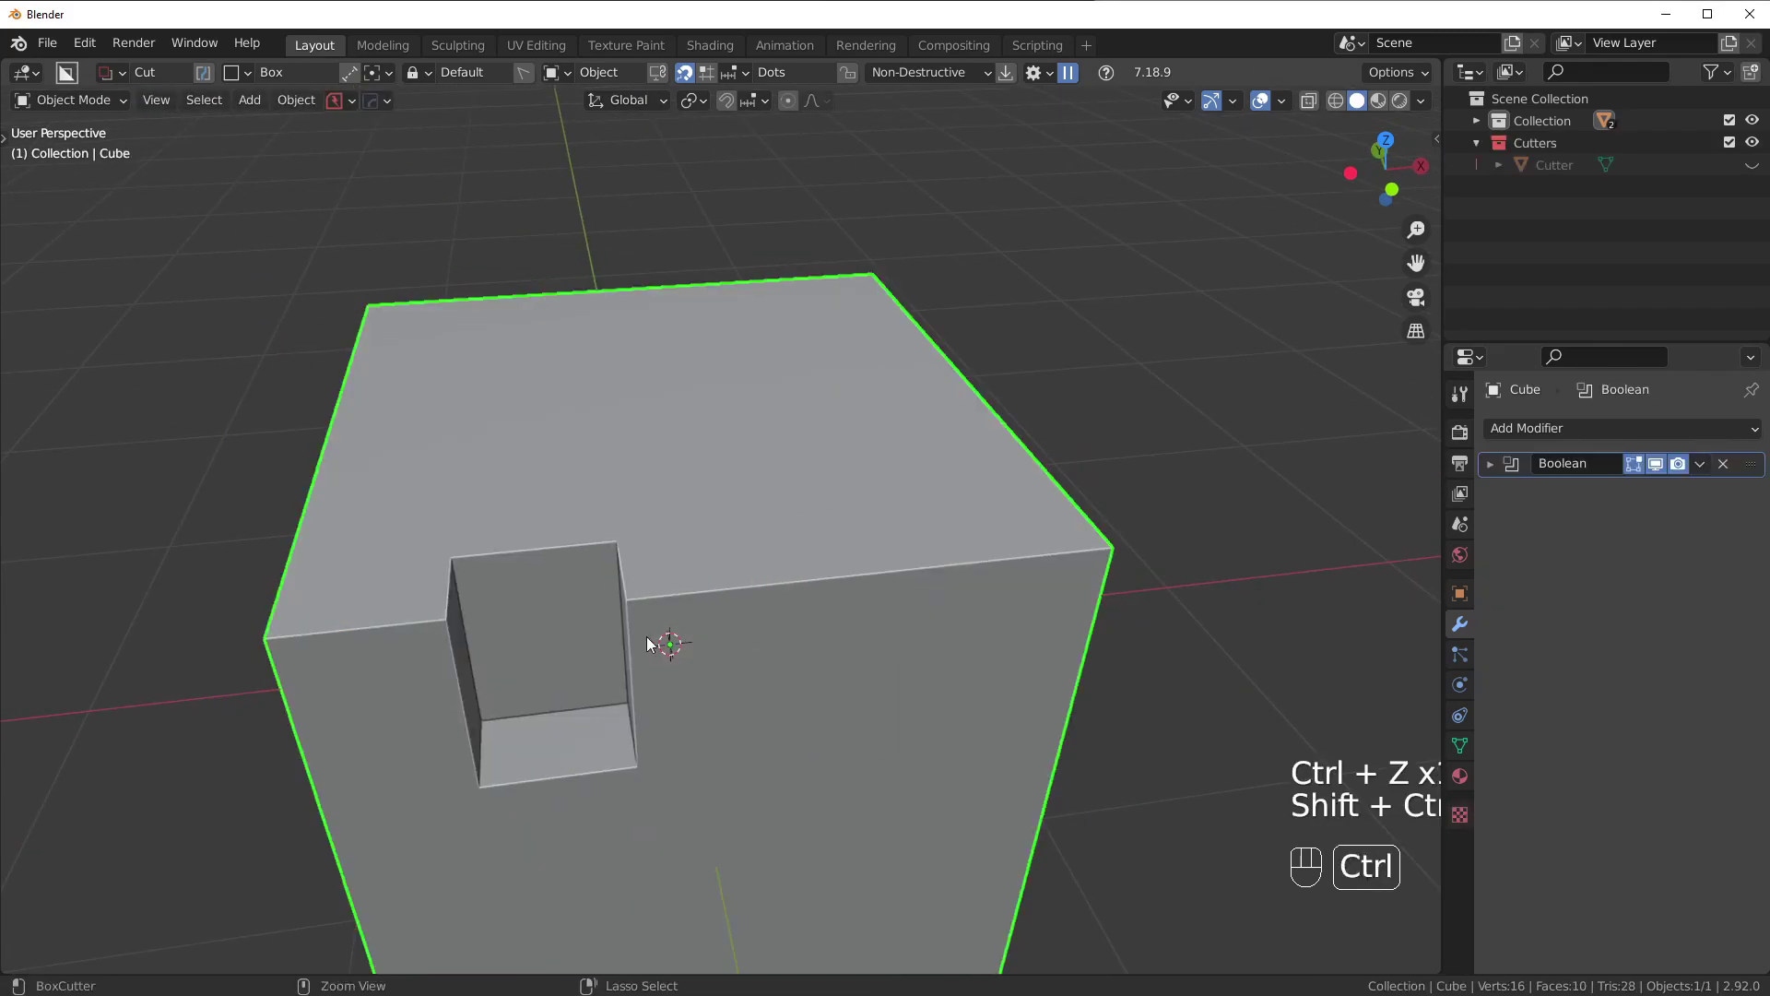
pyautogui.scroll(-2, 902, 609)
pyautogui.click(1699, 463)
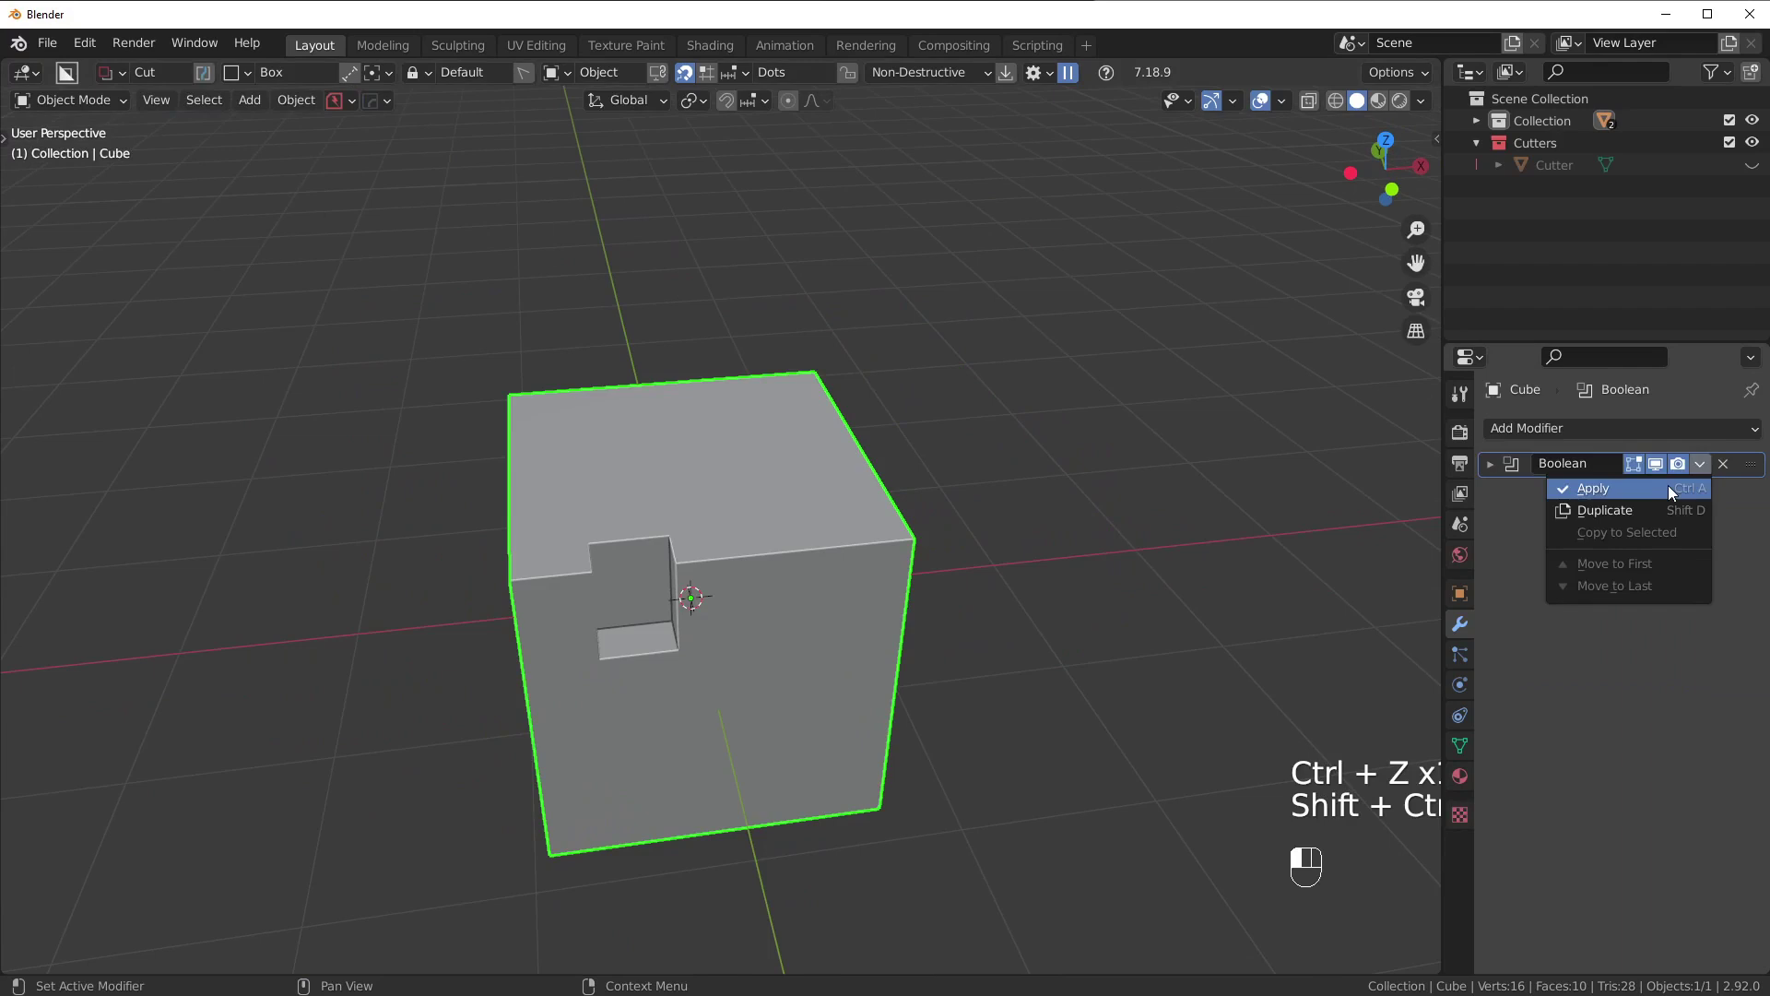
pyautogui.click(1668, 485)
pyautogui.scroll(3, 778, 565)
# Inspect the notch in Edit Mode with a cancelled vertex move, then return to Object Mode.
pyautogui.press('Tab')
pyautogui.moveTo(826, 640); pyautogui.dragTo(553, 585, button='middle')
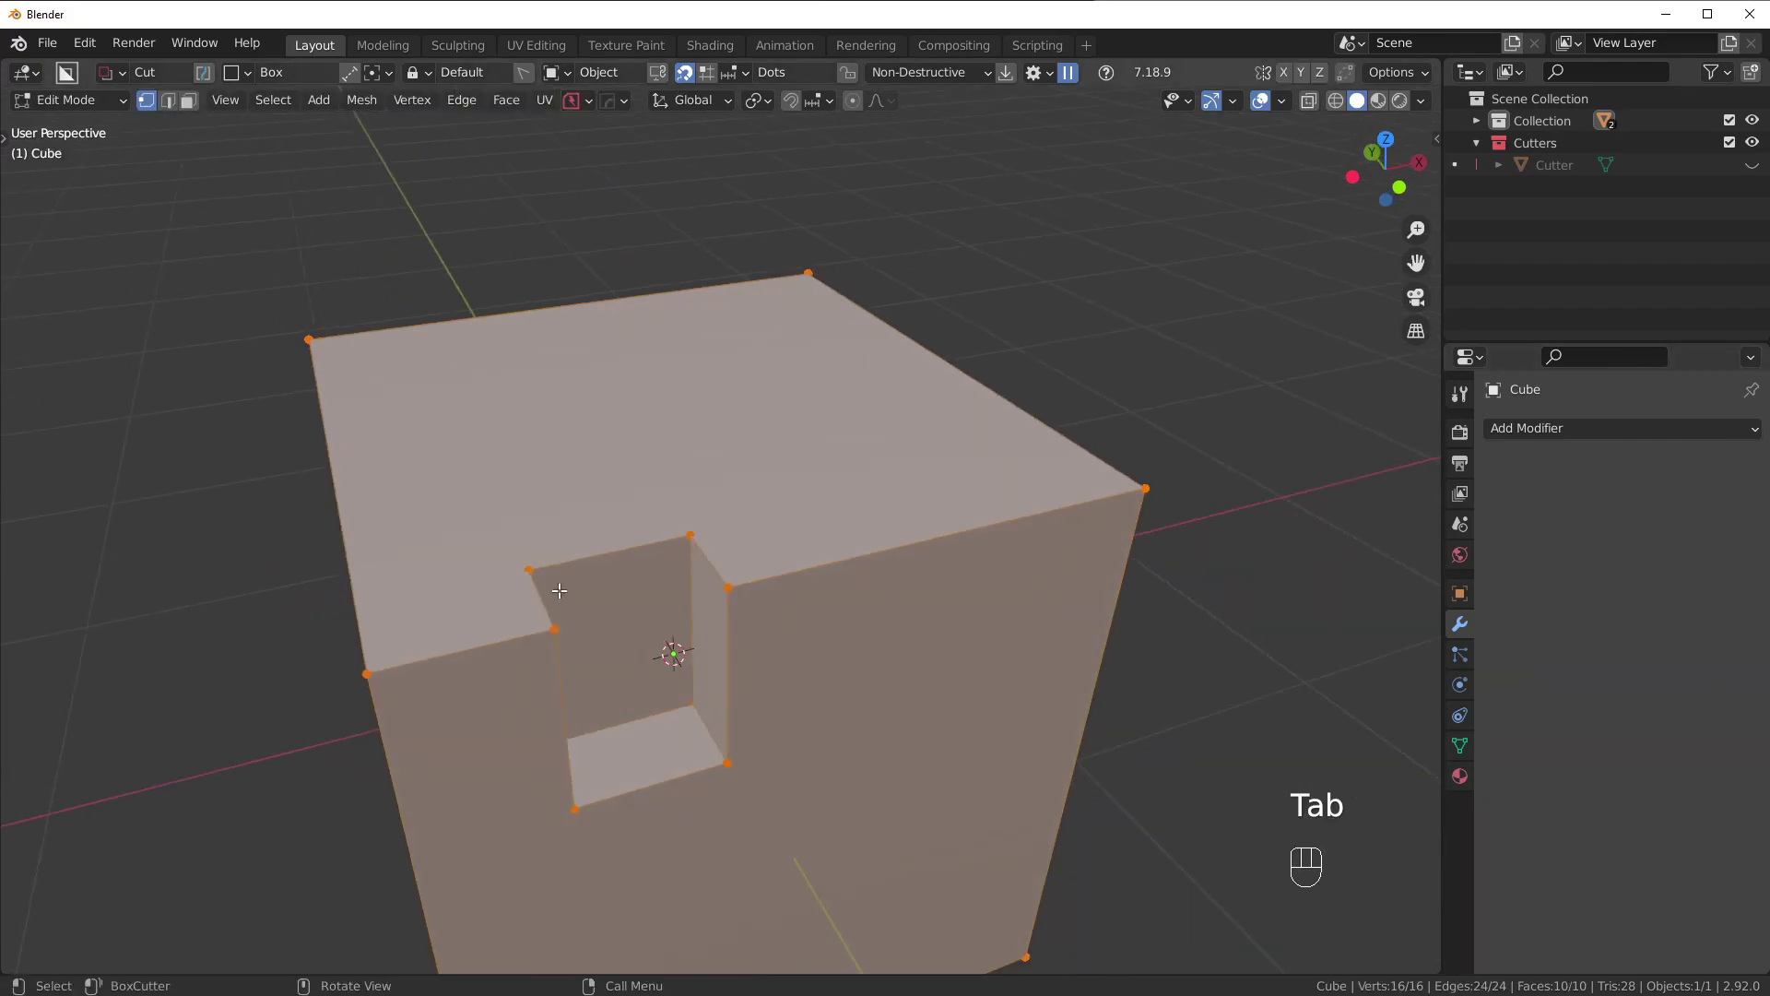
pyautogui.press('g')
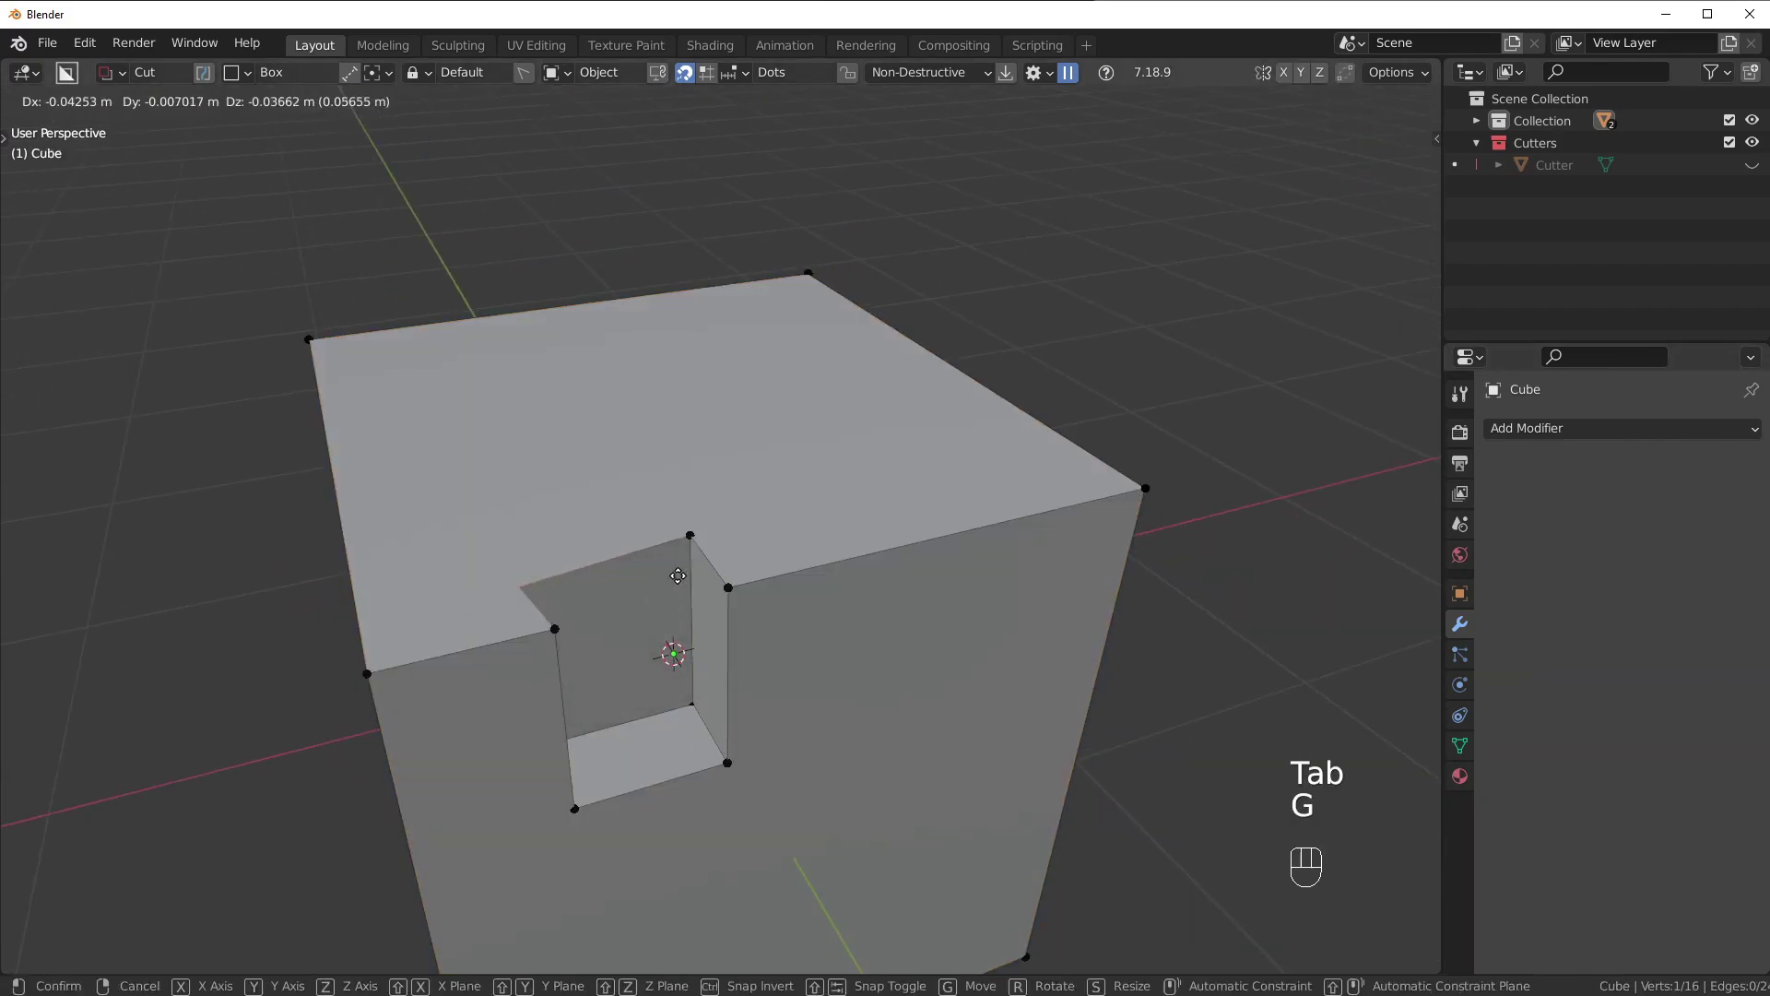
pyautogui.rightClick(679, 563)
pyautogui.moveTo(940, 586); pyautogui.dragTo(841, 645, button='middle')
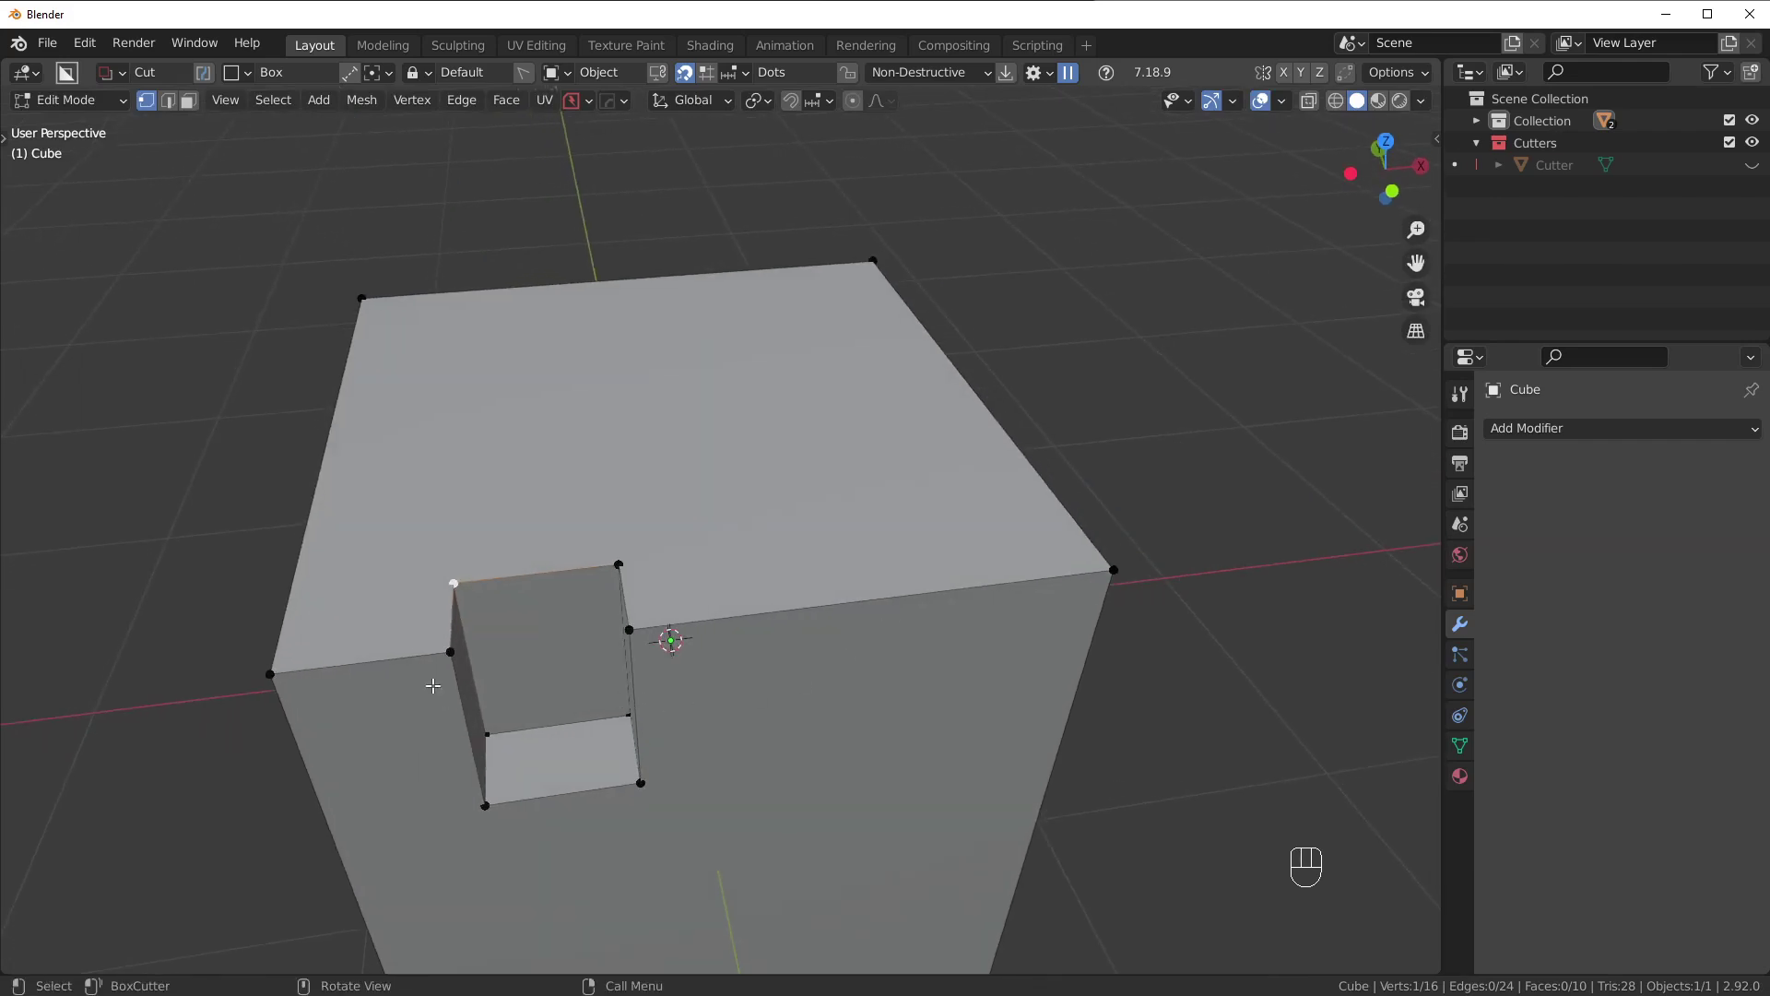
pyautogui.press('Tab')
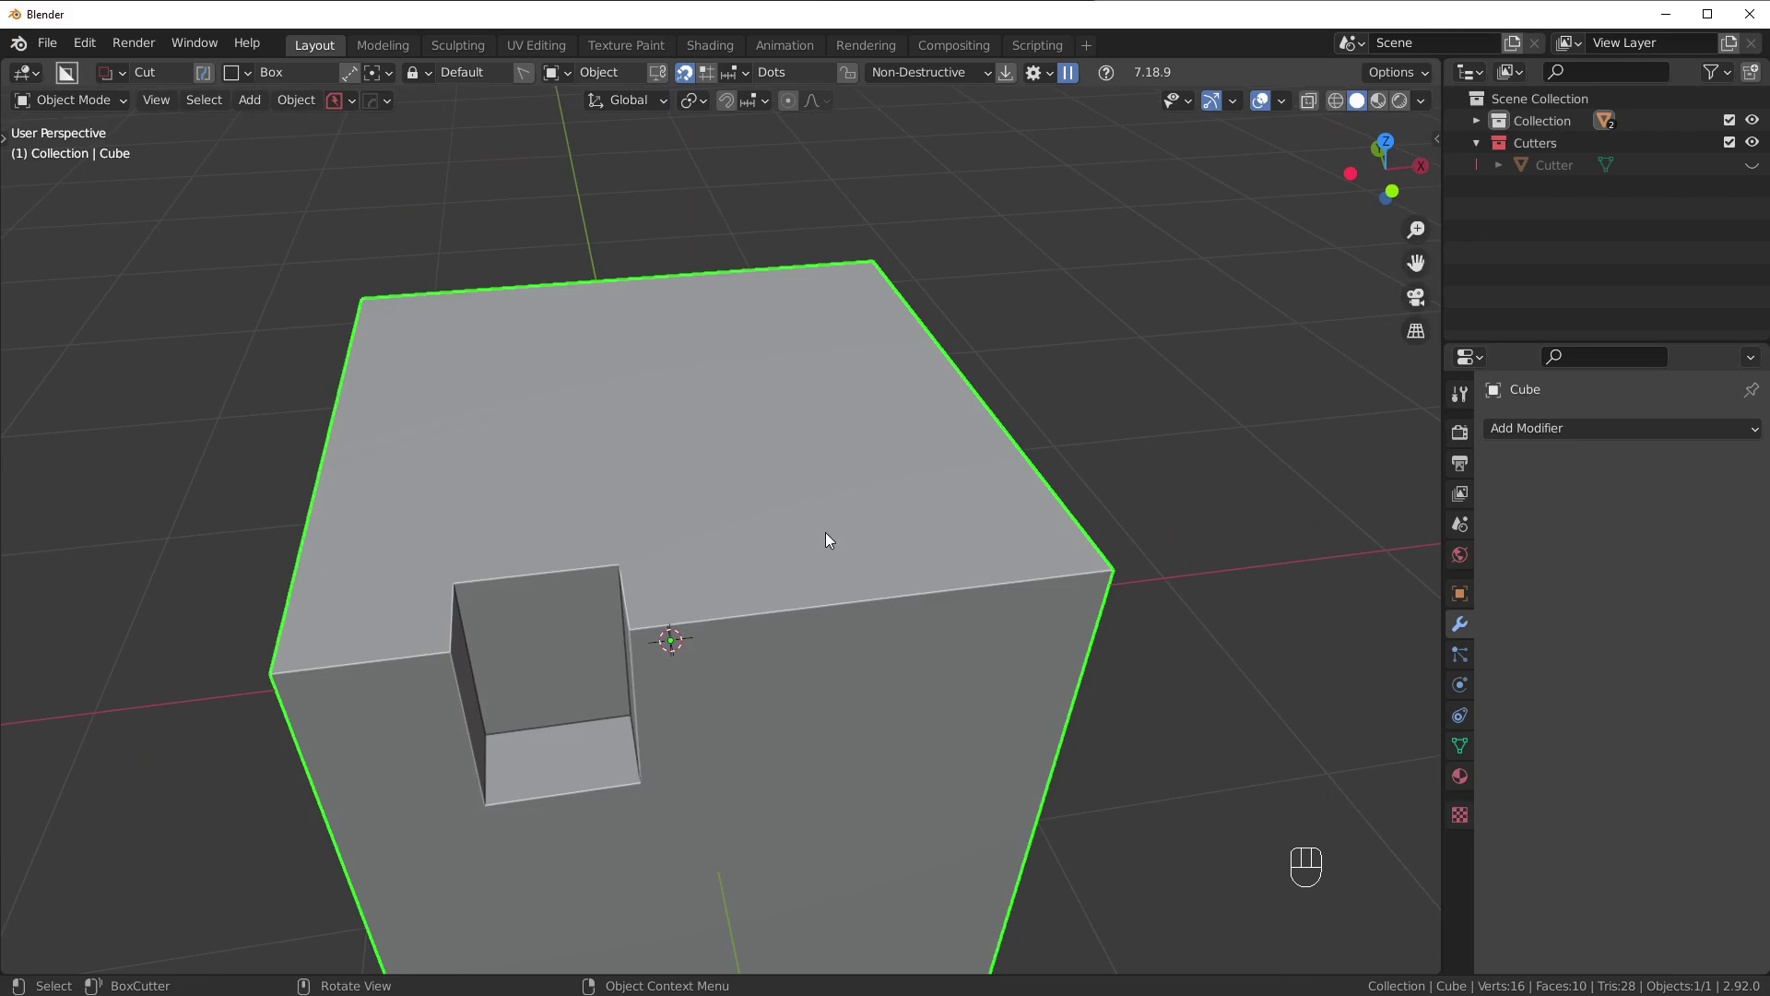
# Add a Hops_Mirror modifier on X to duplicate the baked notch.
pyautogui.hotkey('alt', 'x')
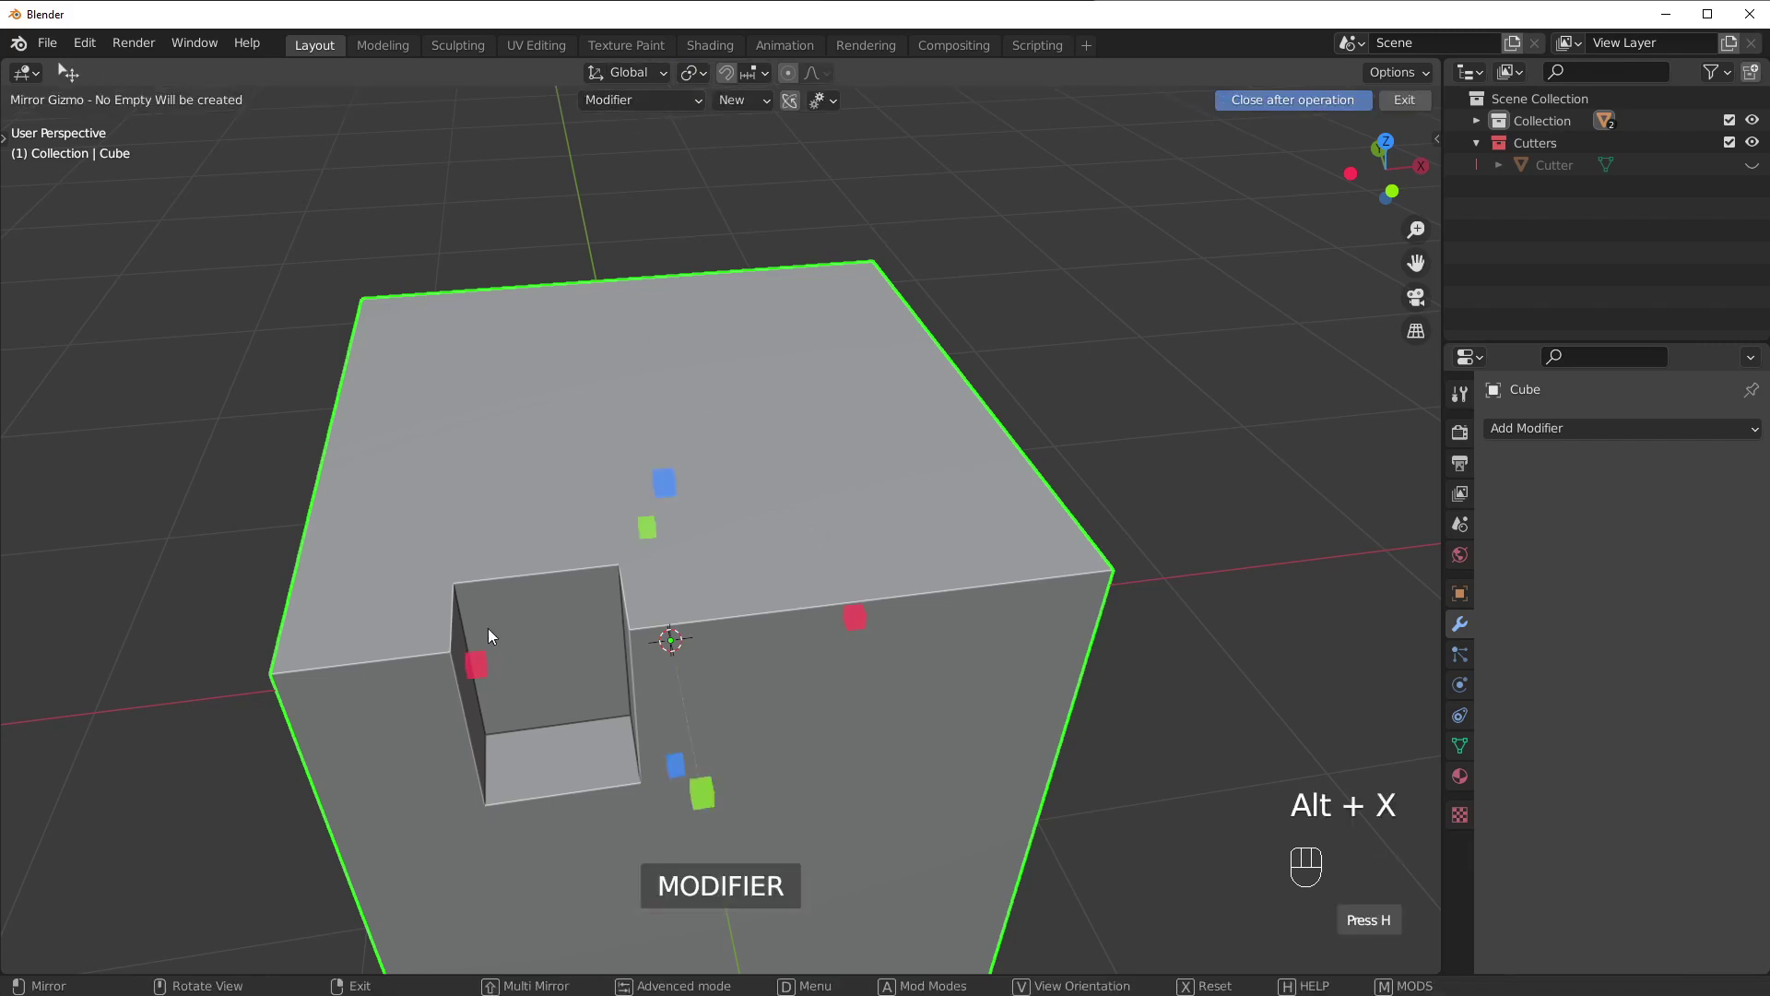
pyautogui.click(477, 662)
pyautogui.moveTo(1014, 579)
pyautogui.mouseDown(button='middle')
pyautogui.moveTo(1226, 518)
pyautogui.moveTo(1091, 541)
pyautogui.moveTo(1030, 581)
pyautogui.mouseUp(button='middle')
# Inspect both cutouts in Edit Mode with a cancelled vertex move, then return to Object Mode.
pyautogui.press('Tab')
pyautogui.moveTo(790, 600); pyautogui.dragTo(670, 614, button='middle')
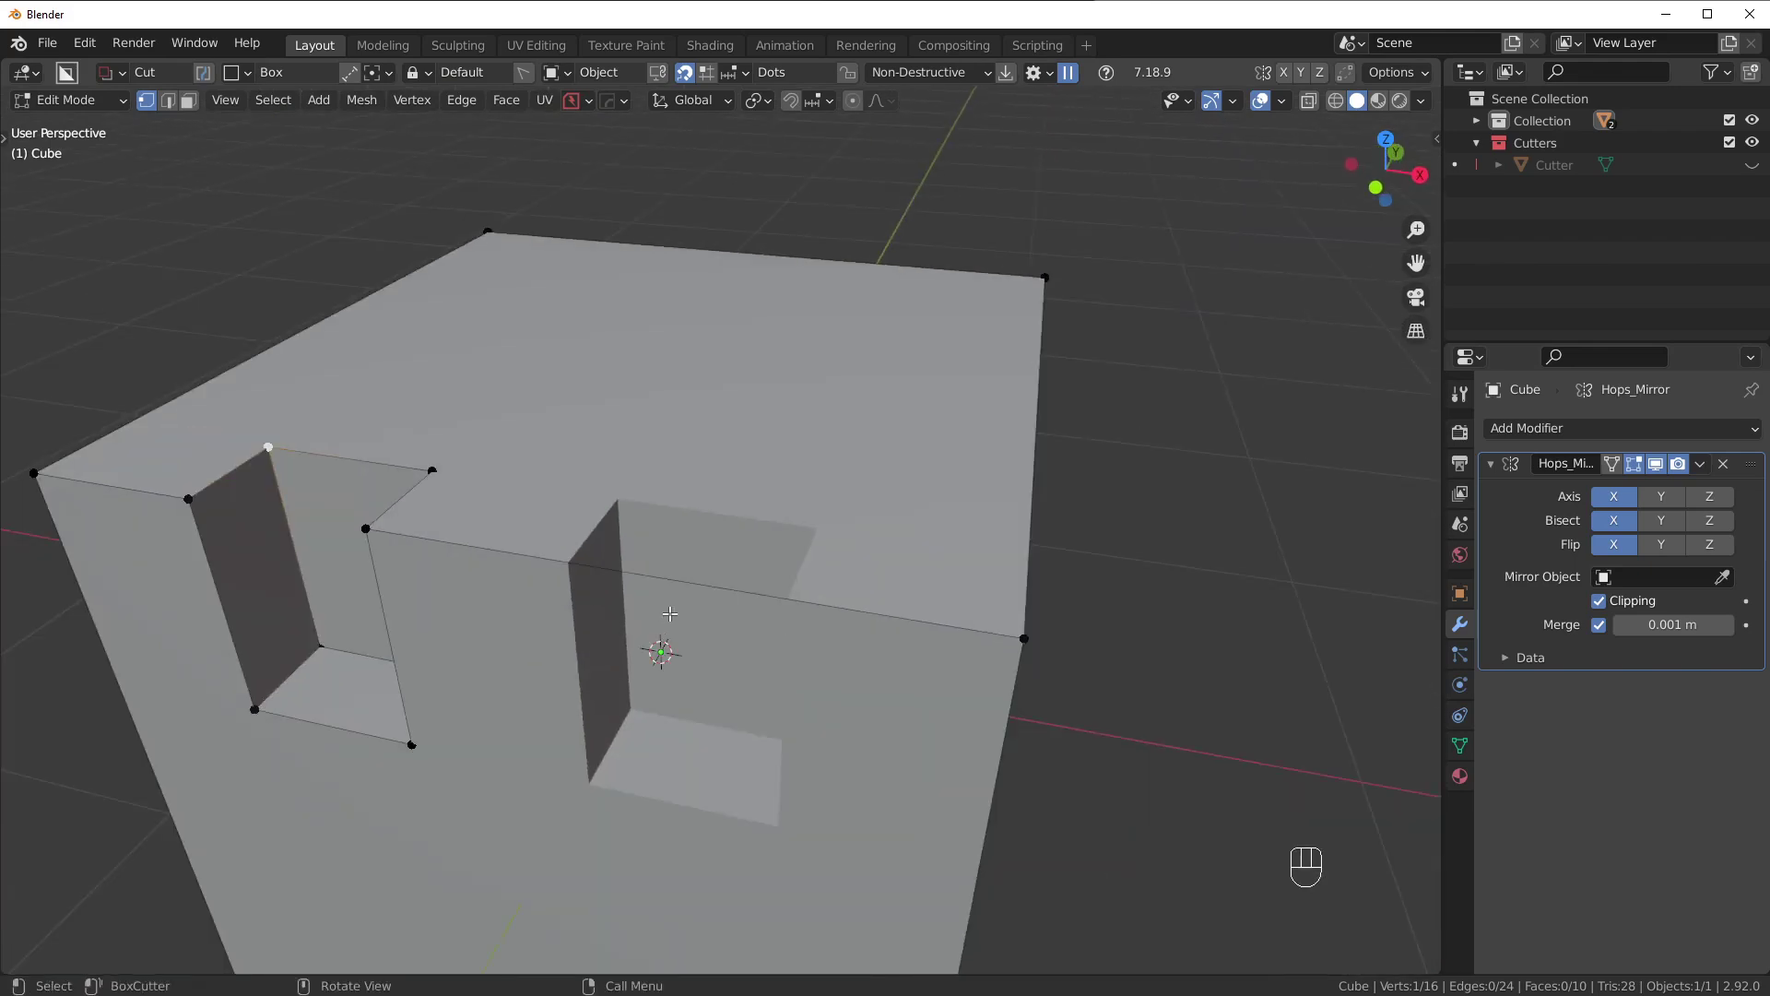
pyautogui.moveTo(747, 502); pyautogui.dragTo(587, 588, button='middle')
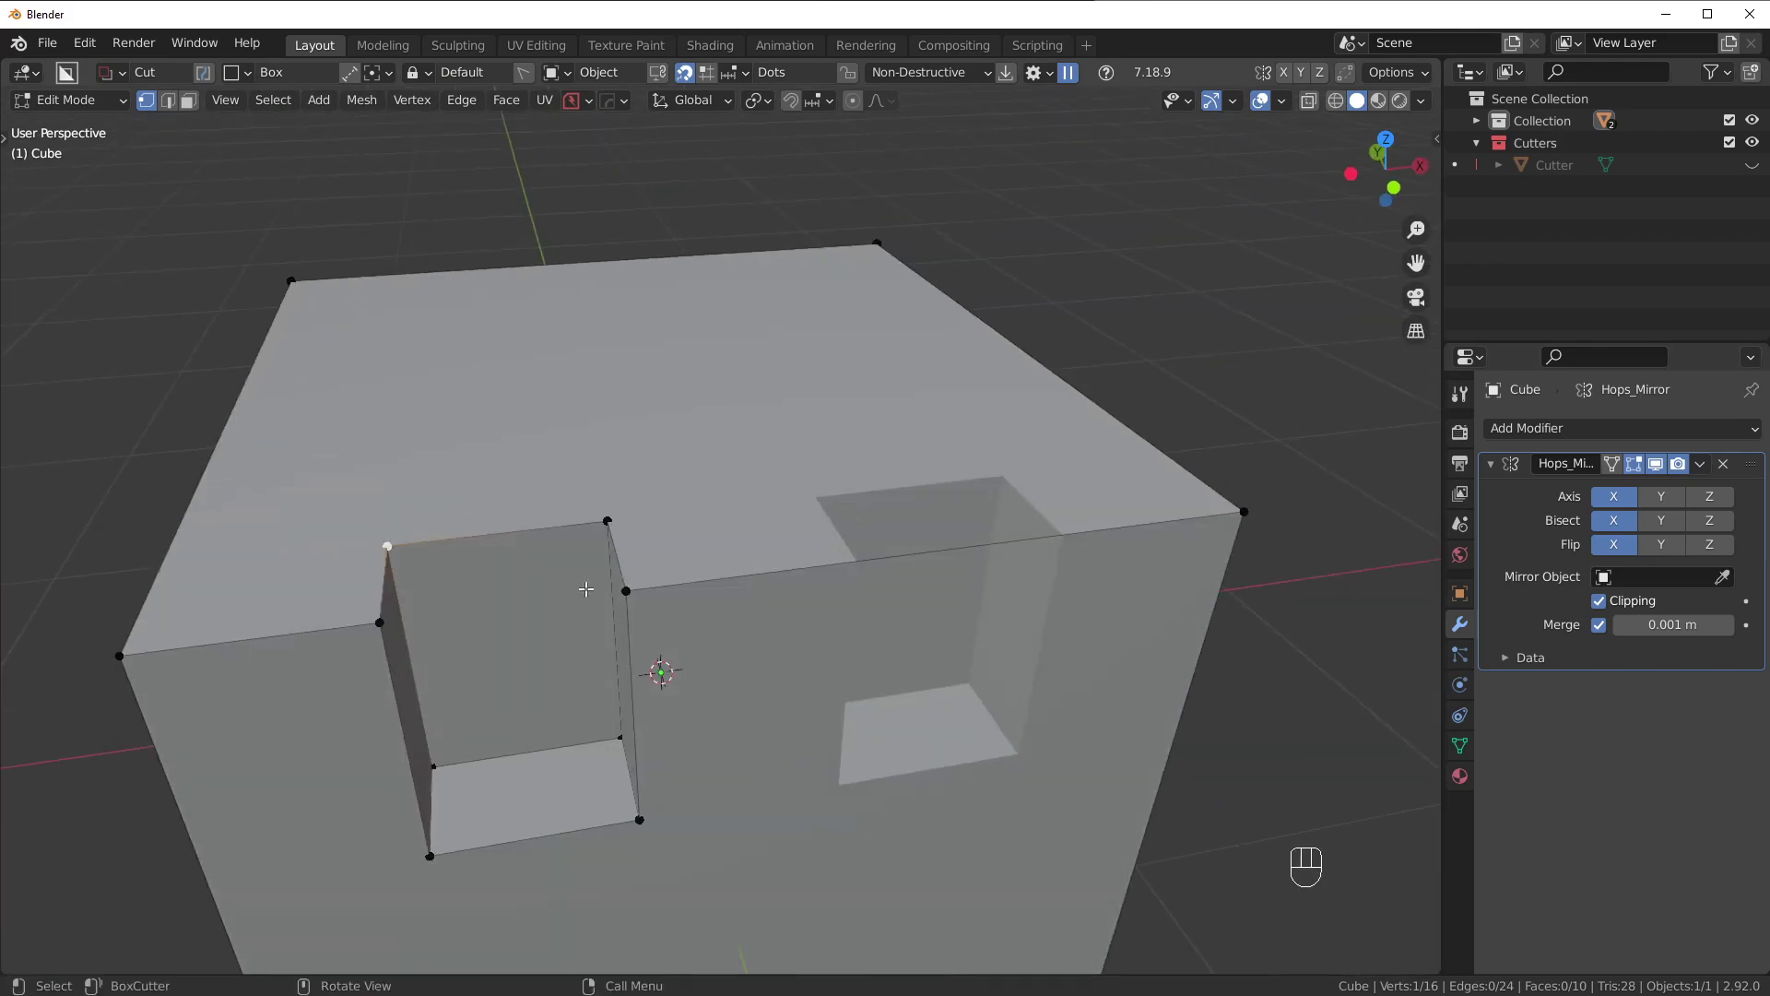
pyautogui.hotkey('alt', 'a')
pyautogui.press('g')
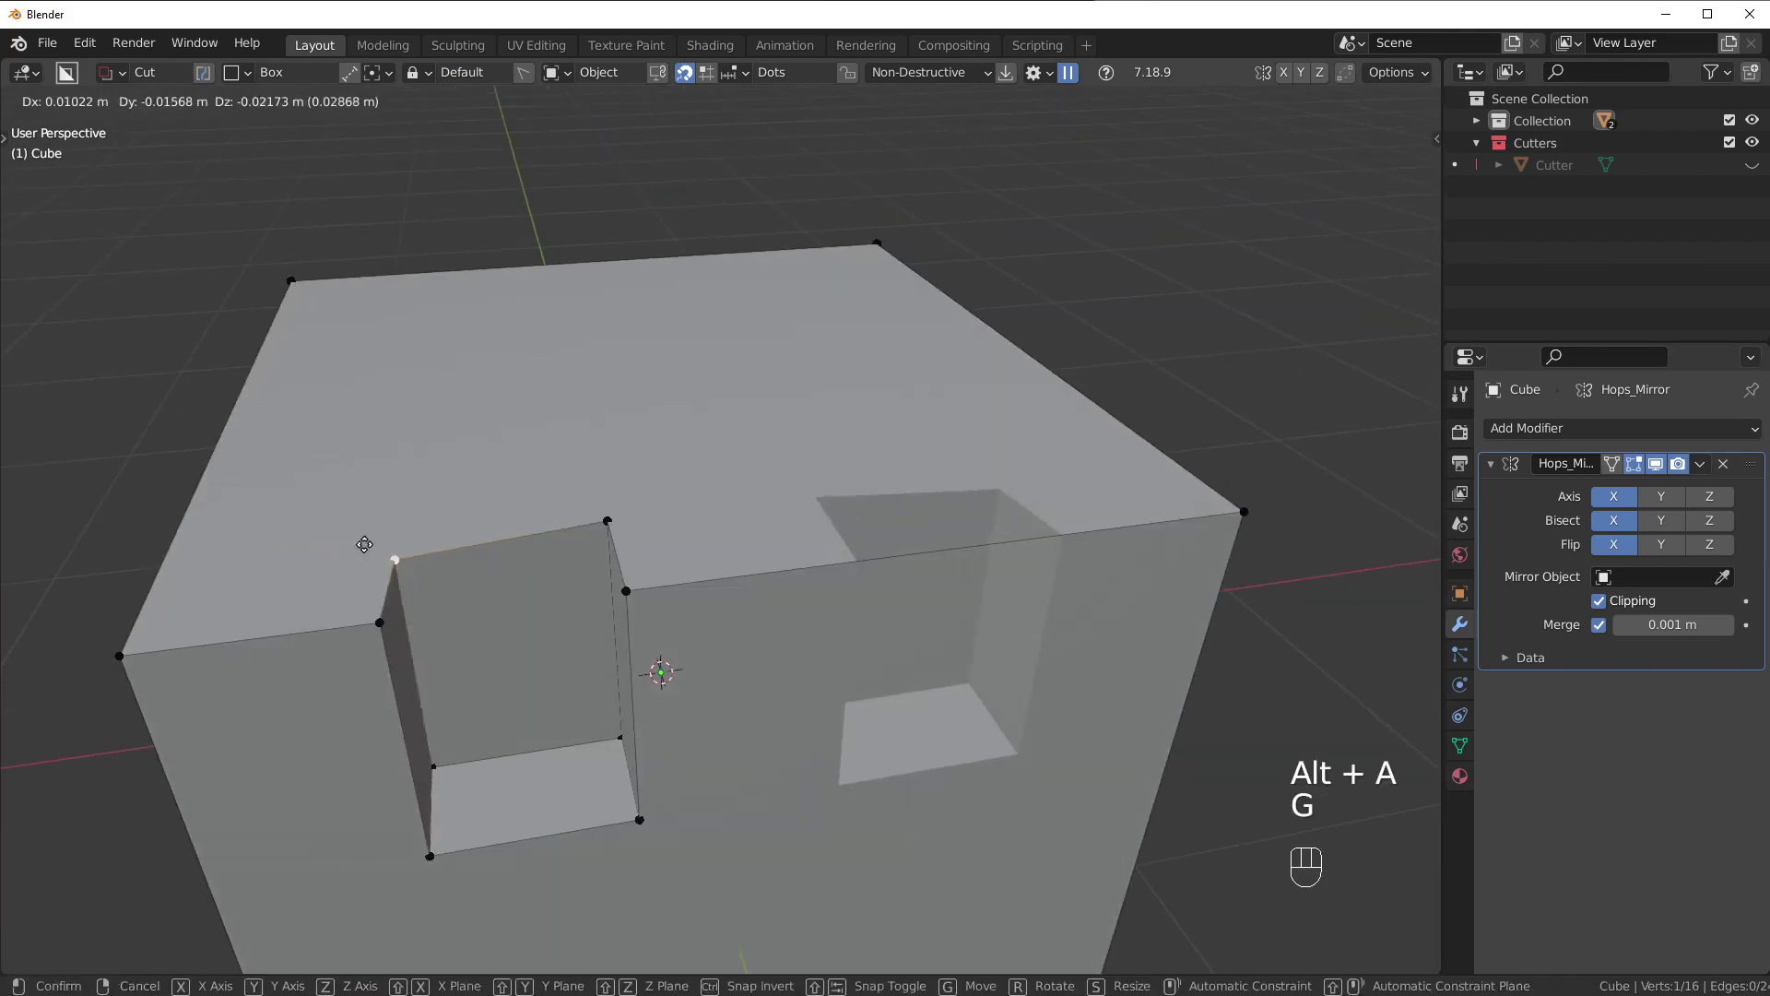
pyautogui.rightClick(403, 510)
pyautogui.moveTo(664, 647); pyautogui.dragTo(805, 561, button='middle')
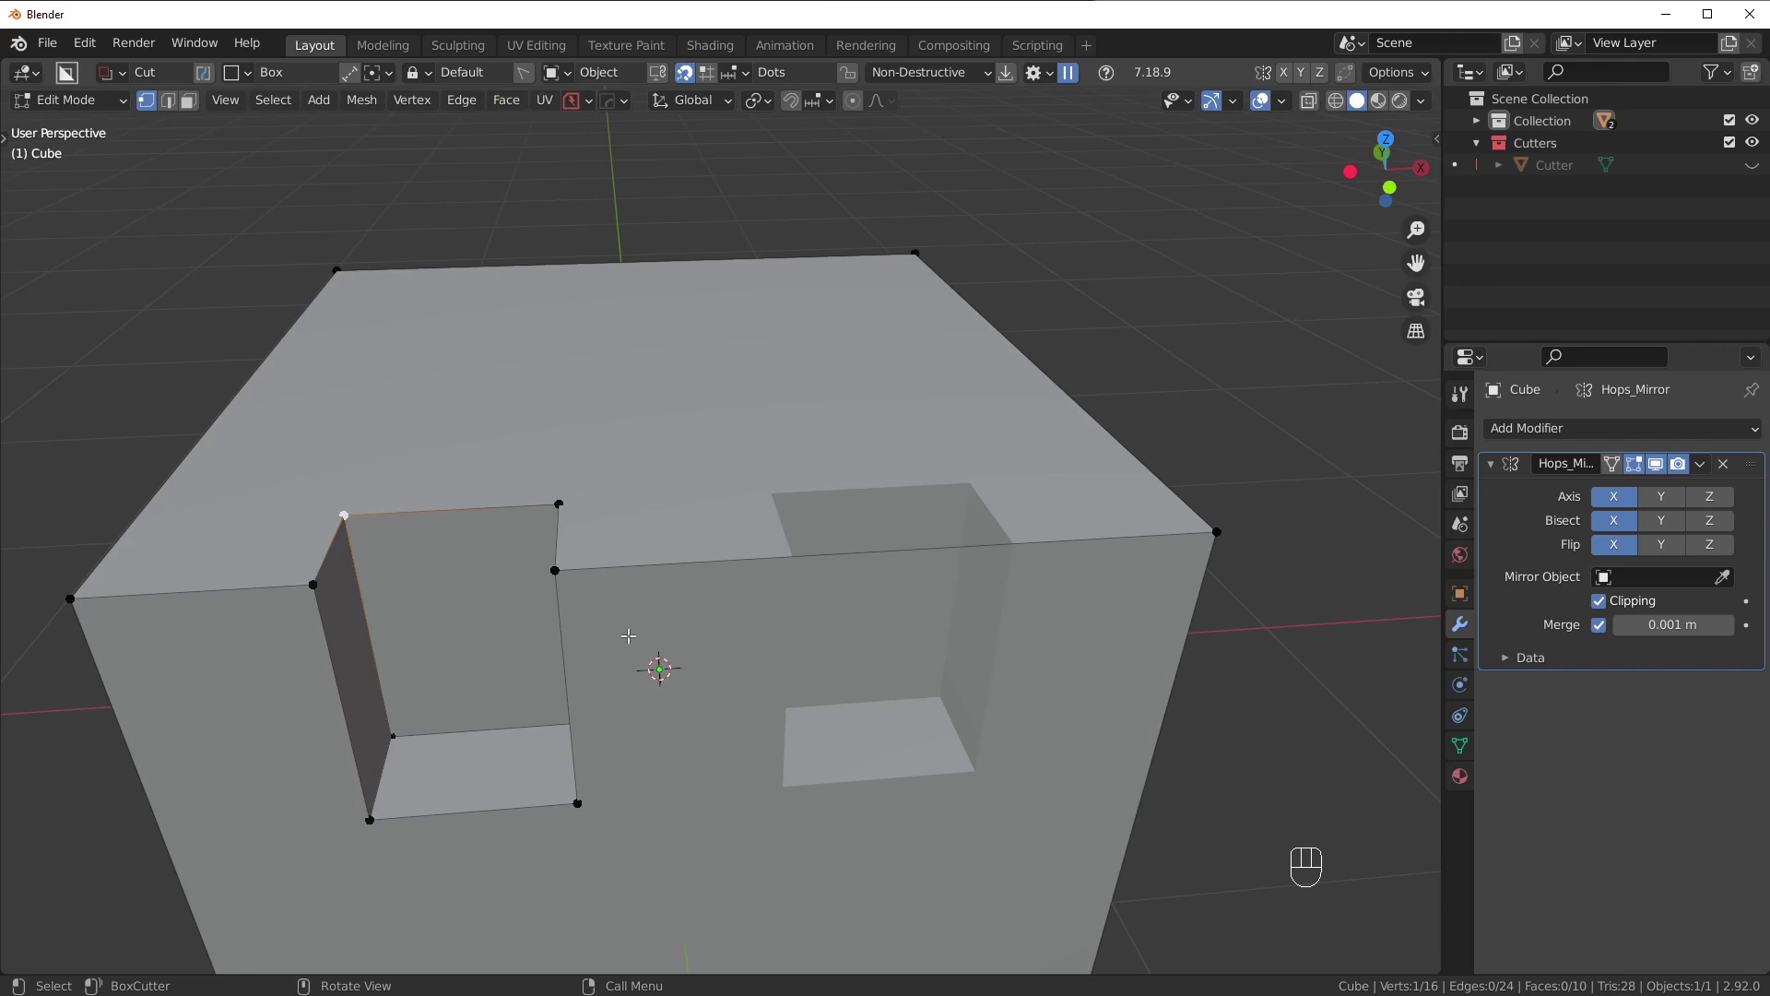
pyautogui.press('Tab')
# Apply the Hops_Mirror modifier, then undo three times back to the single notch.
pyautogui.click(1699, 464)
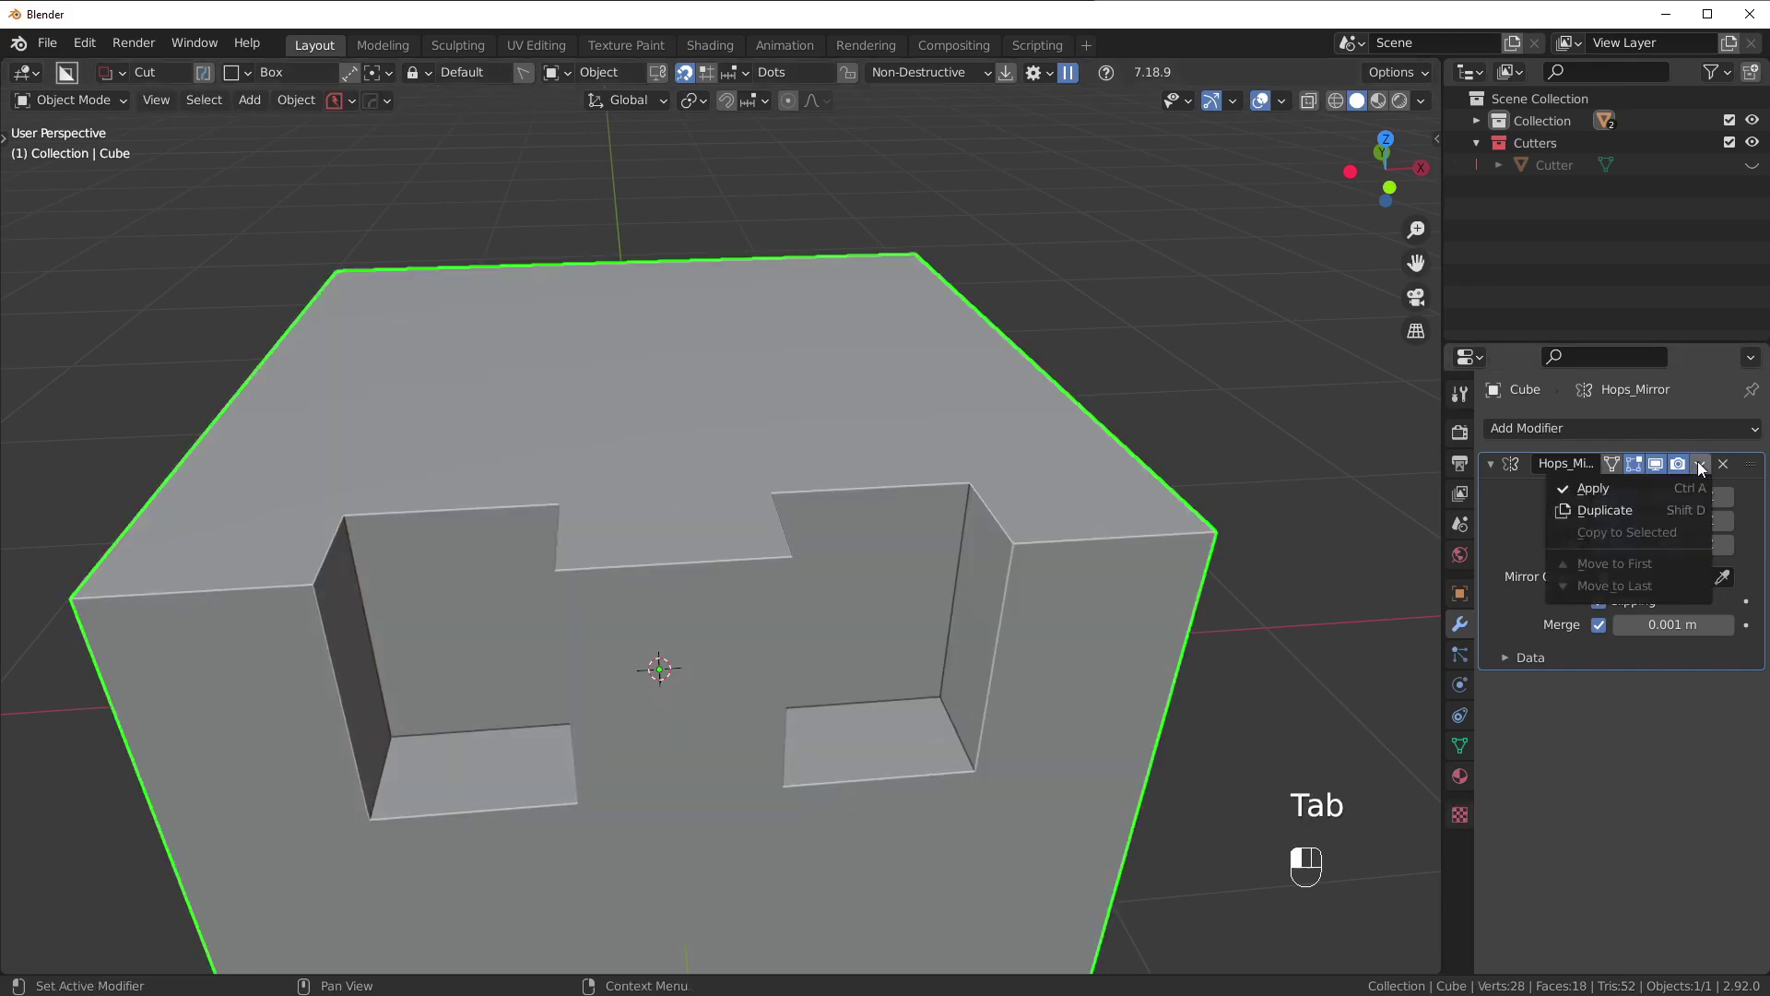
pyautogui.click(1666, 481)
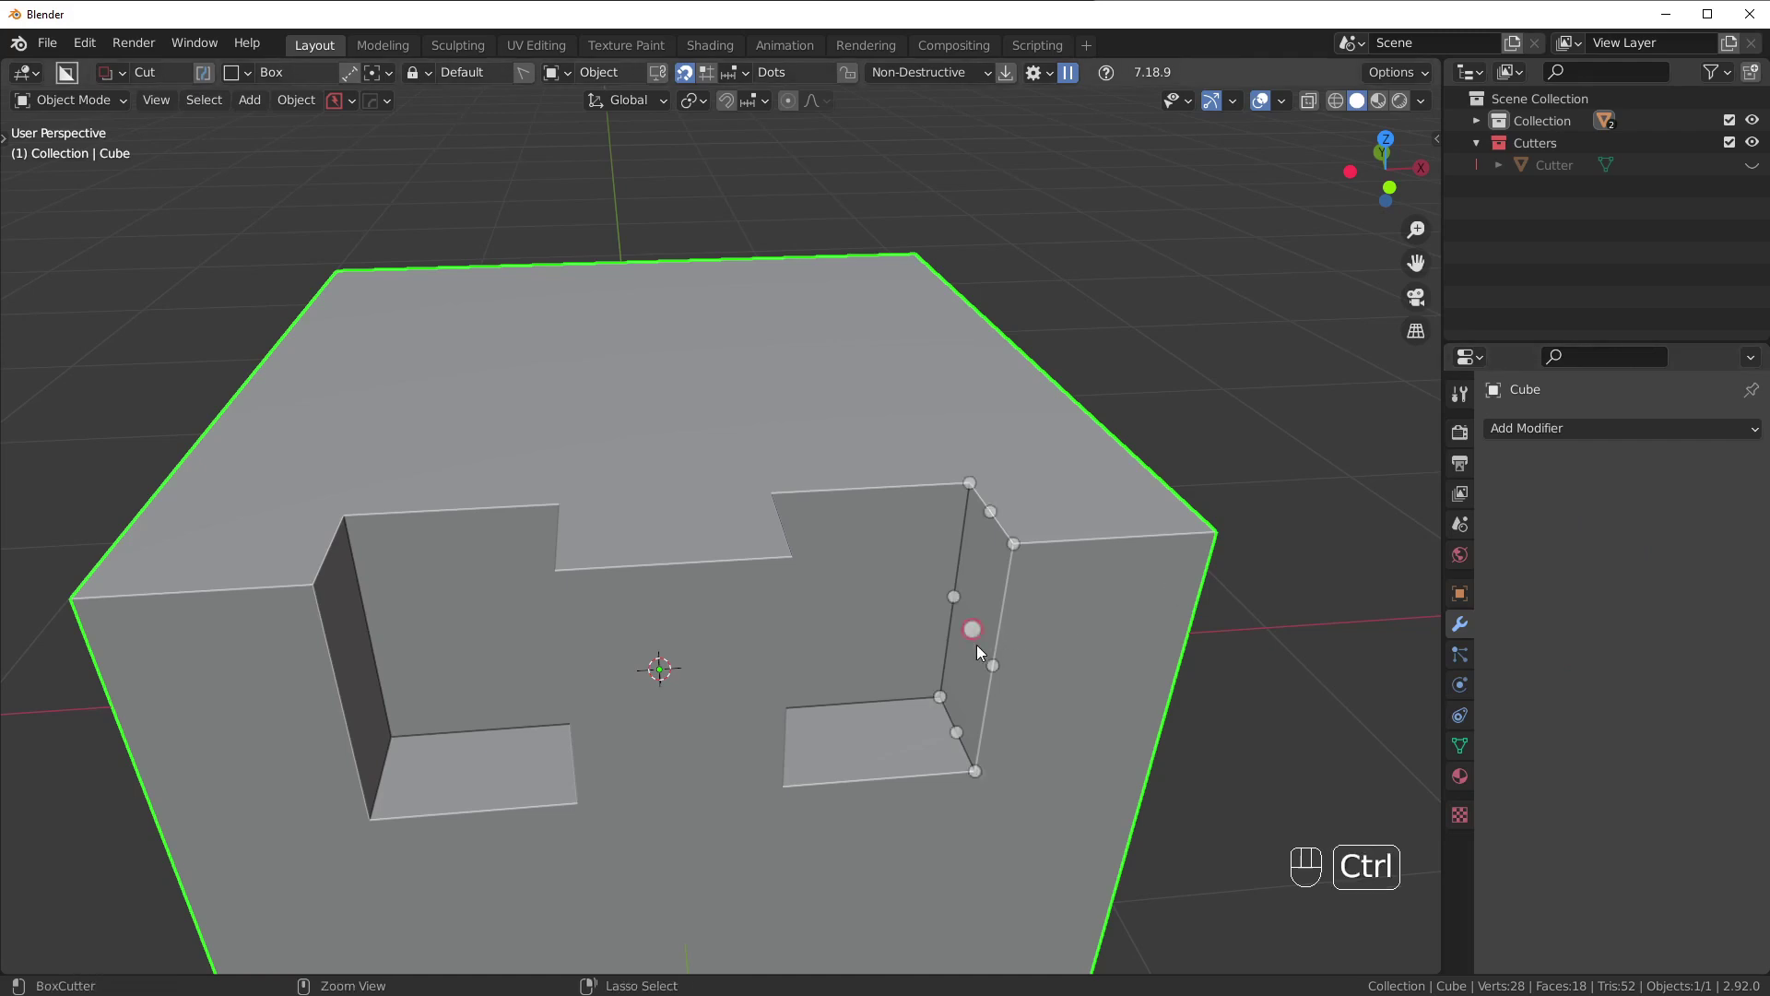
pyautogui.hotkey('ctrl', 'z')
pyautogui.hotkey('ctrl', 'z')
pyautogui.hotkey('ctrl', 'z')
pyautogui.hotkey('ctrl', 'z')
pyautogui.hotkey('ctrl', 'z')
pyautogui.hotkey('ctrl', 'z')
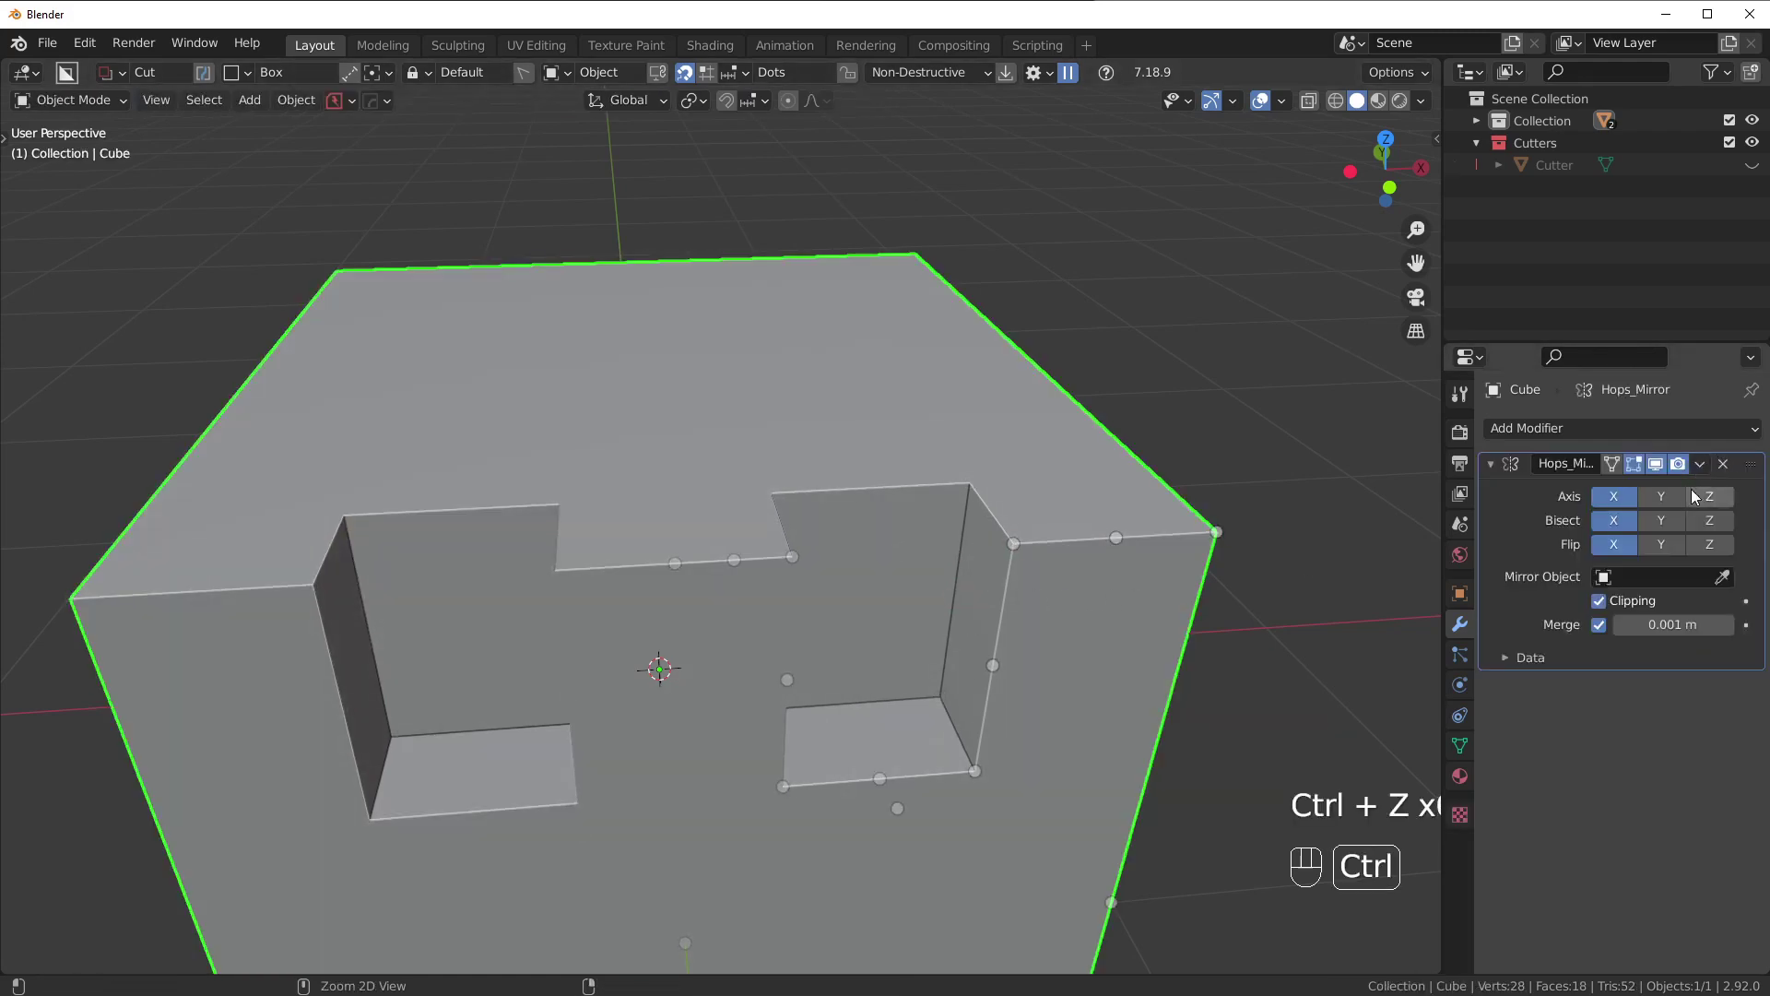
pyautogui.hotkey('ctrl', 'z')
pyautogui.hotkey('ctrl', 'z')
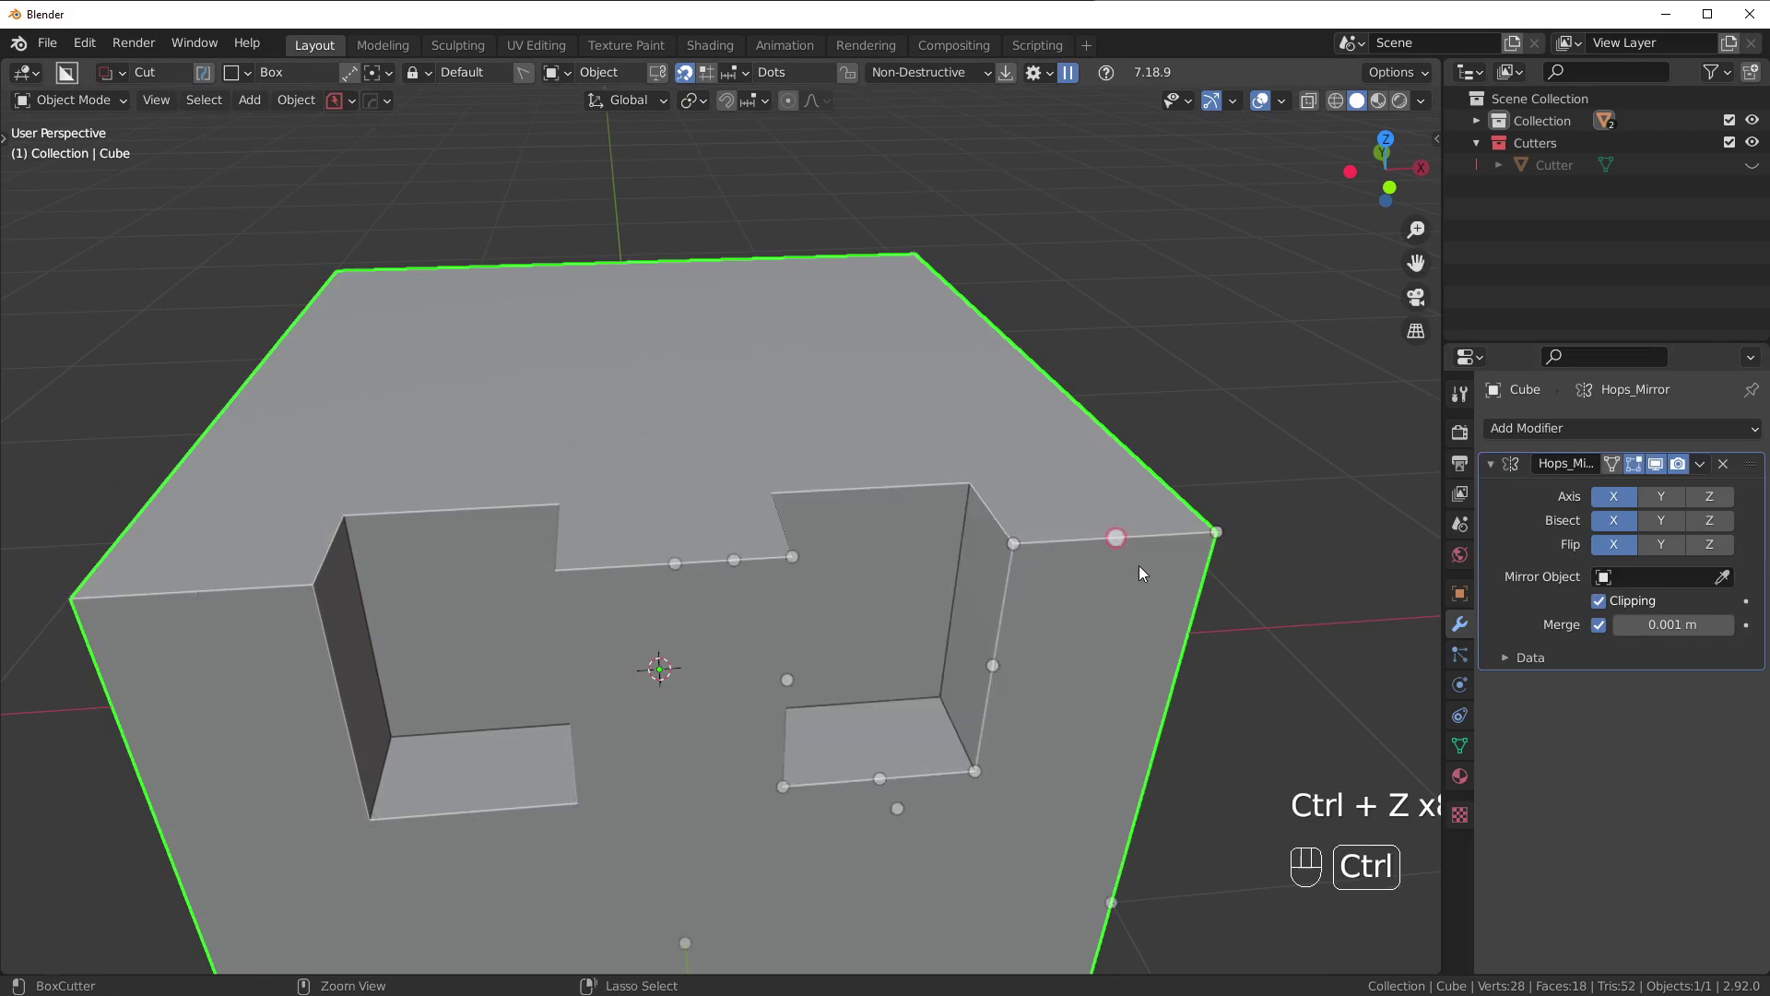
pyautogui.hotkey('ctrl', 'z')
# Mirror the notch across X in Symmetry mode and enter Edit Mode.
pyautogui.hotkey('alt', 'x')
pyautogui.click(621, 101)
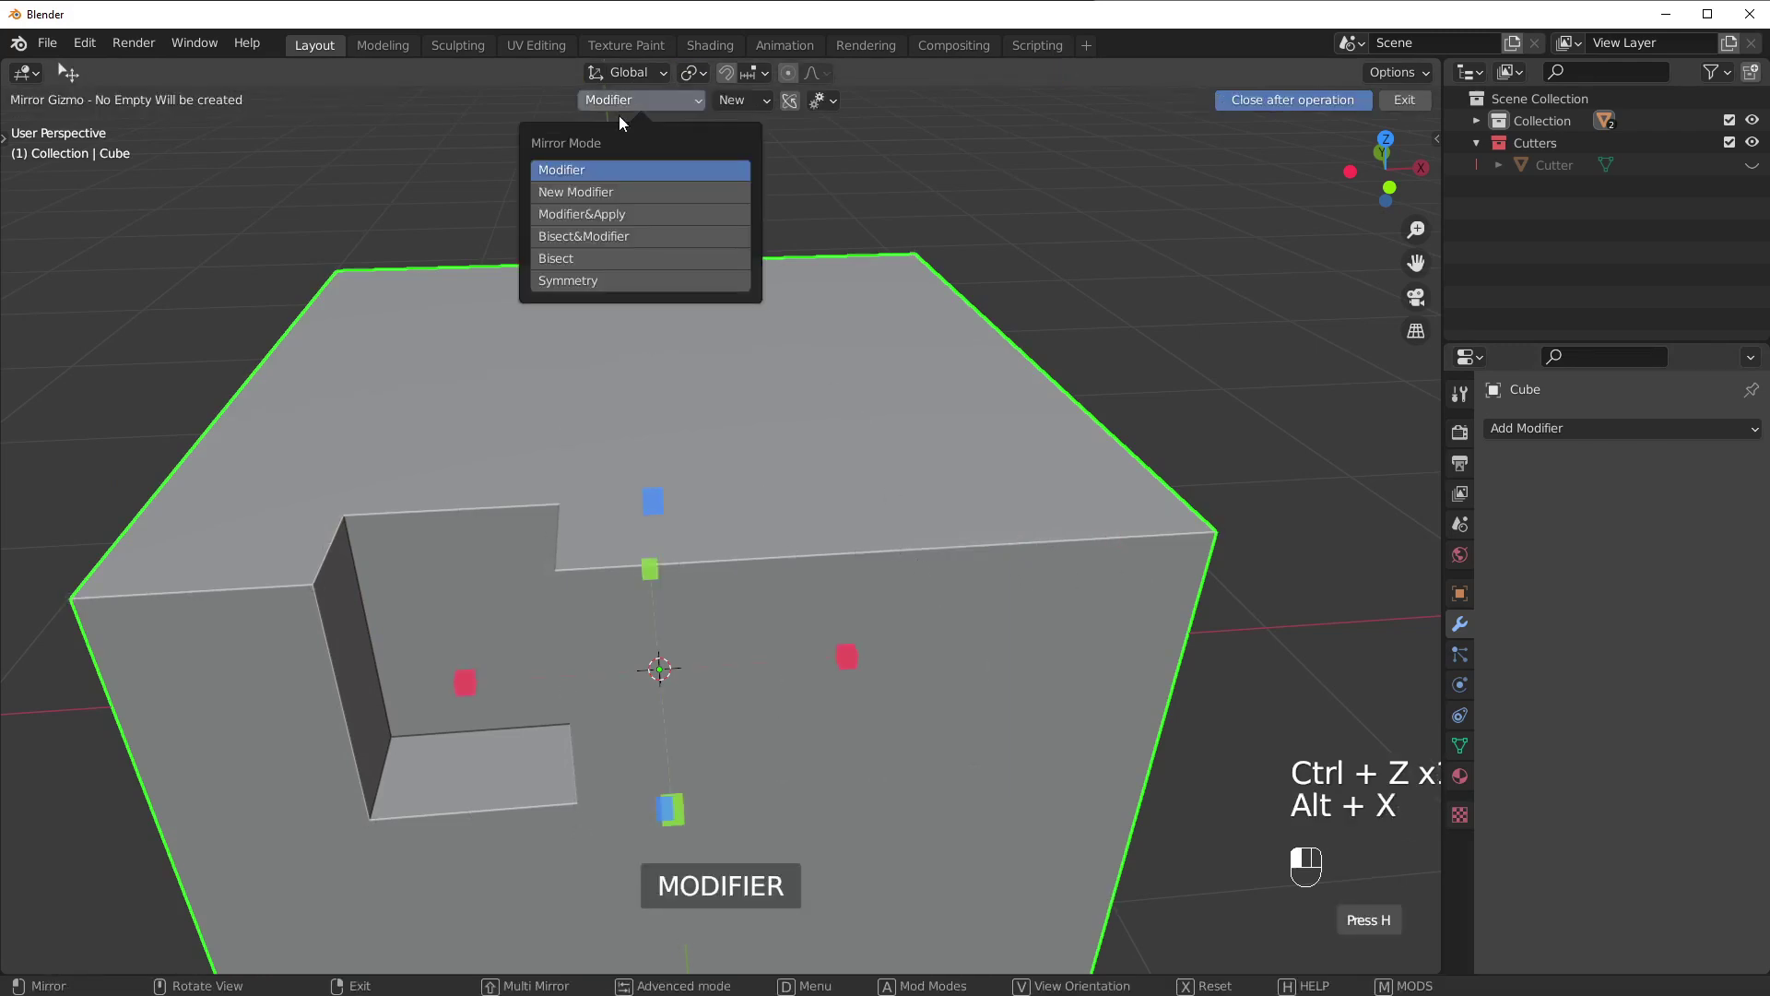
pyautogui.click(590, 281)
pyautogui.click(470, 680)
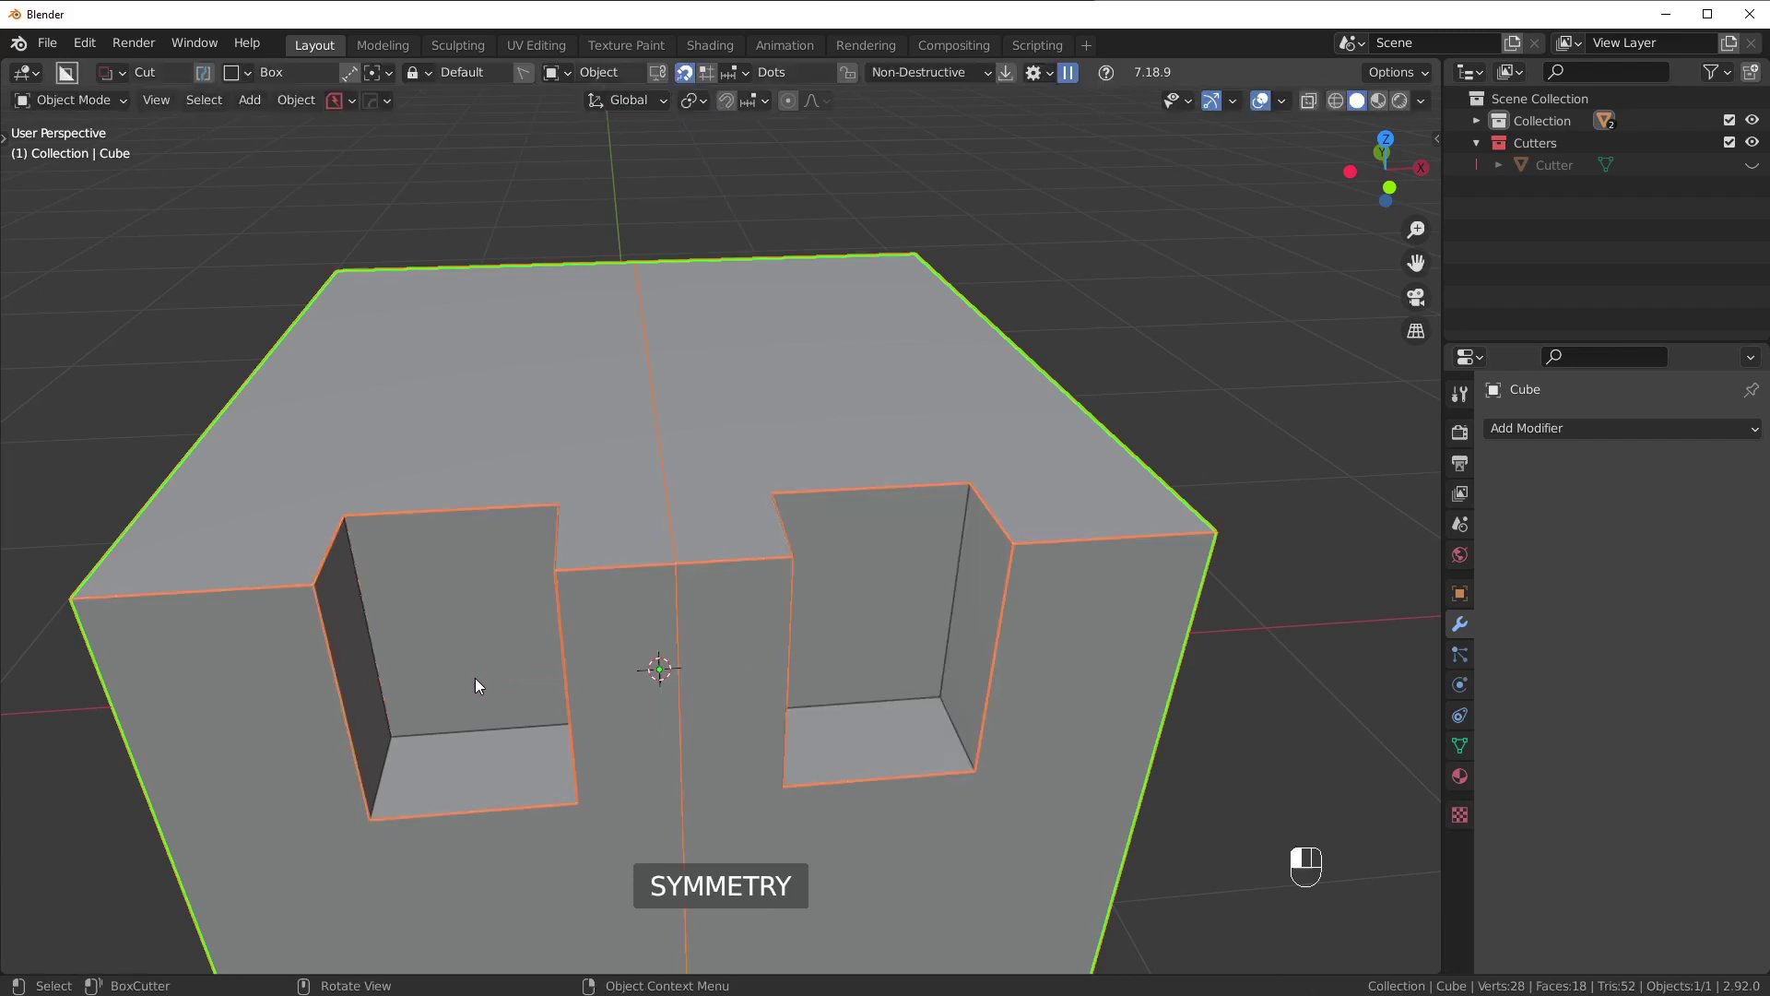
pyautogui.press('Tab')
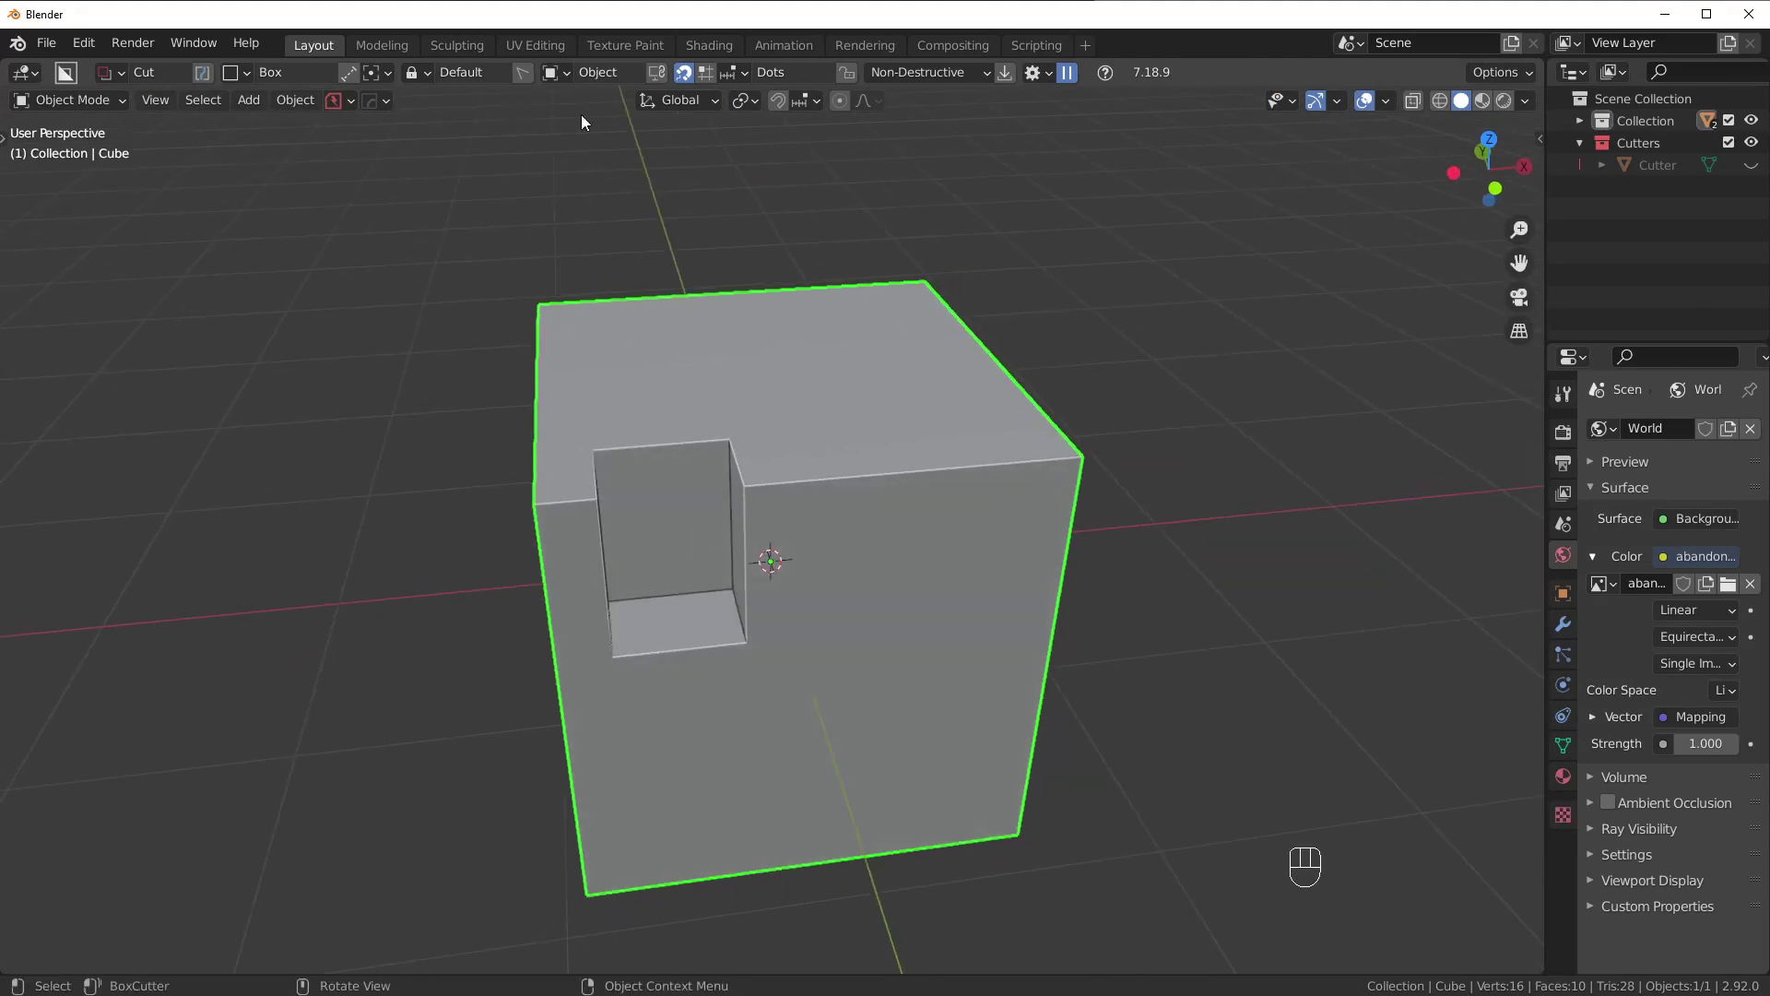
# Run Mesh > Symmetrize on the cube in Edit Mode and view it from the front.
pyautogui.press('Tab')
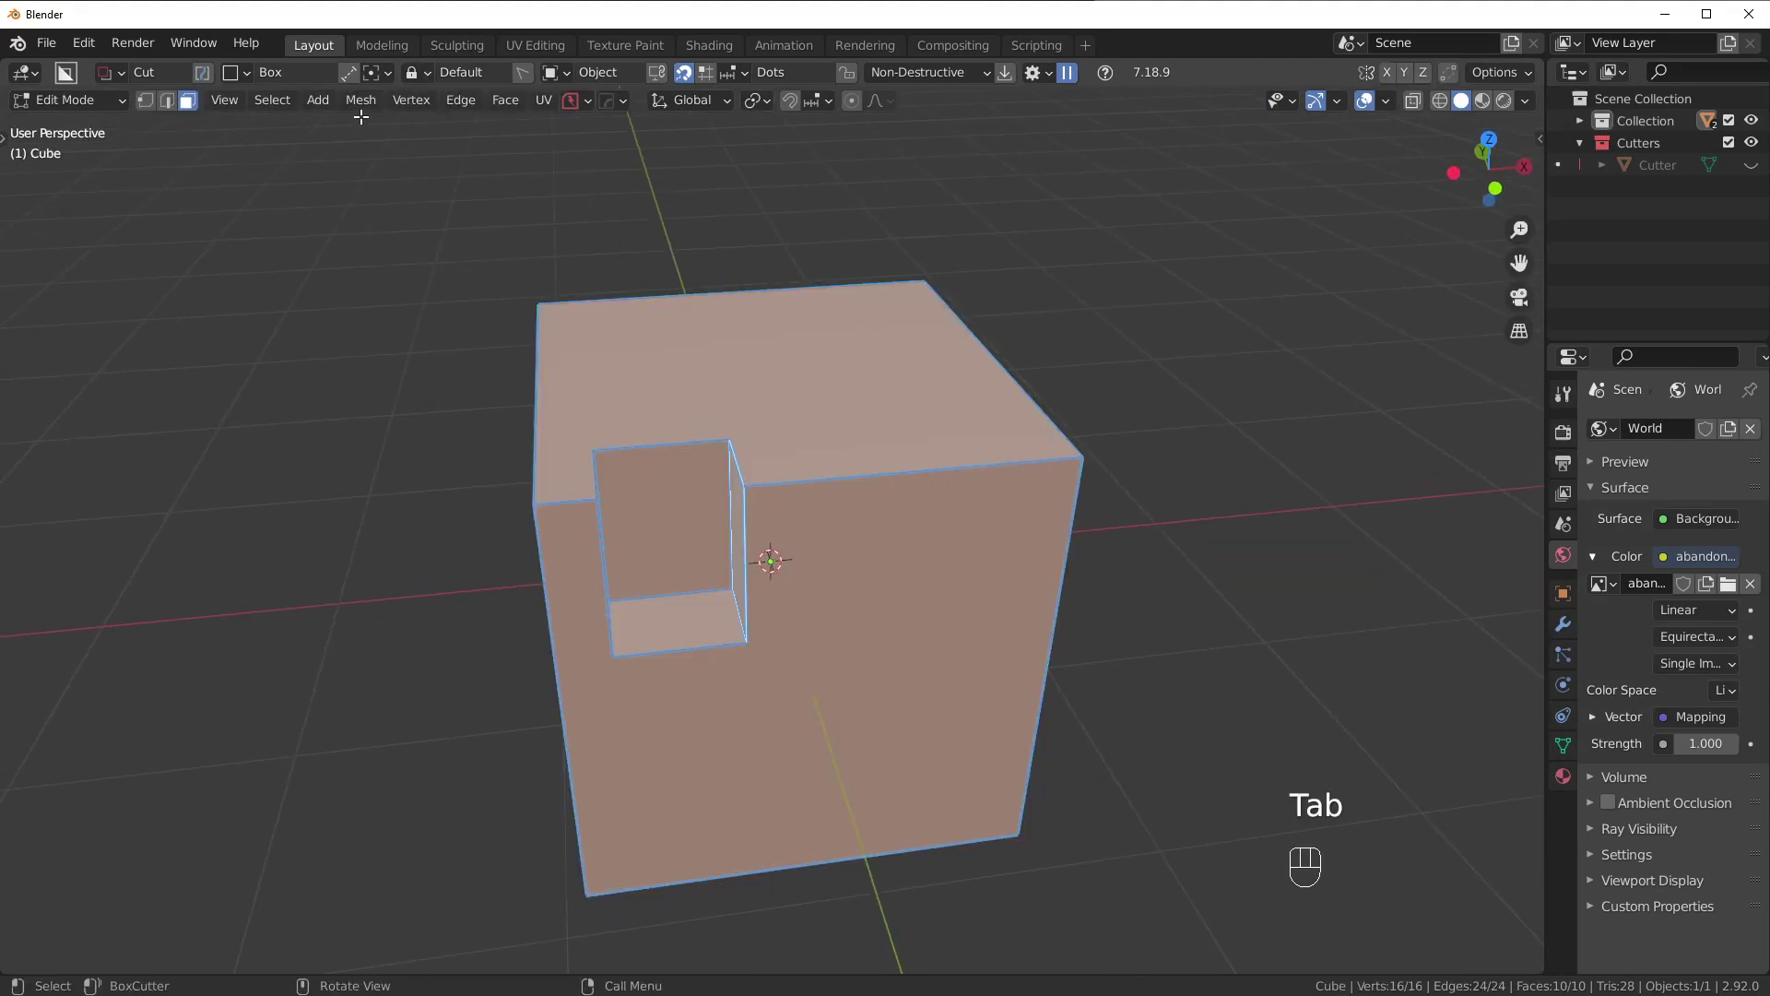
pyautogui.click(360, 99)
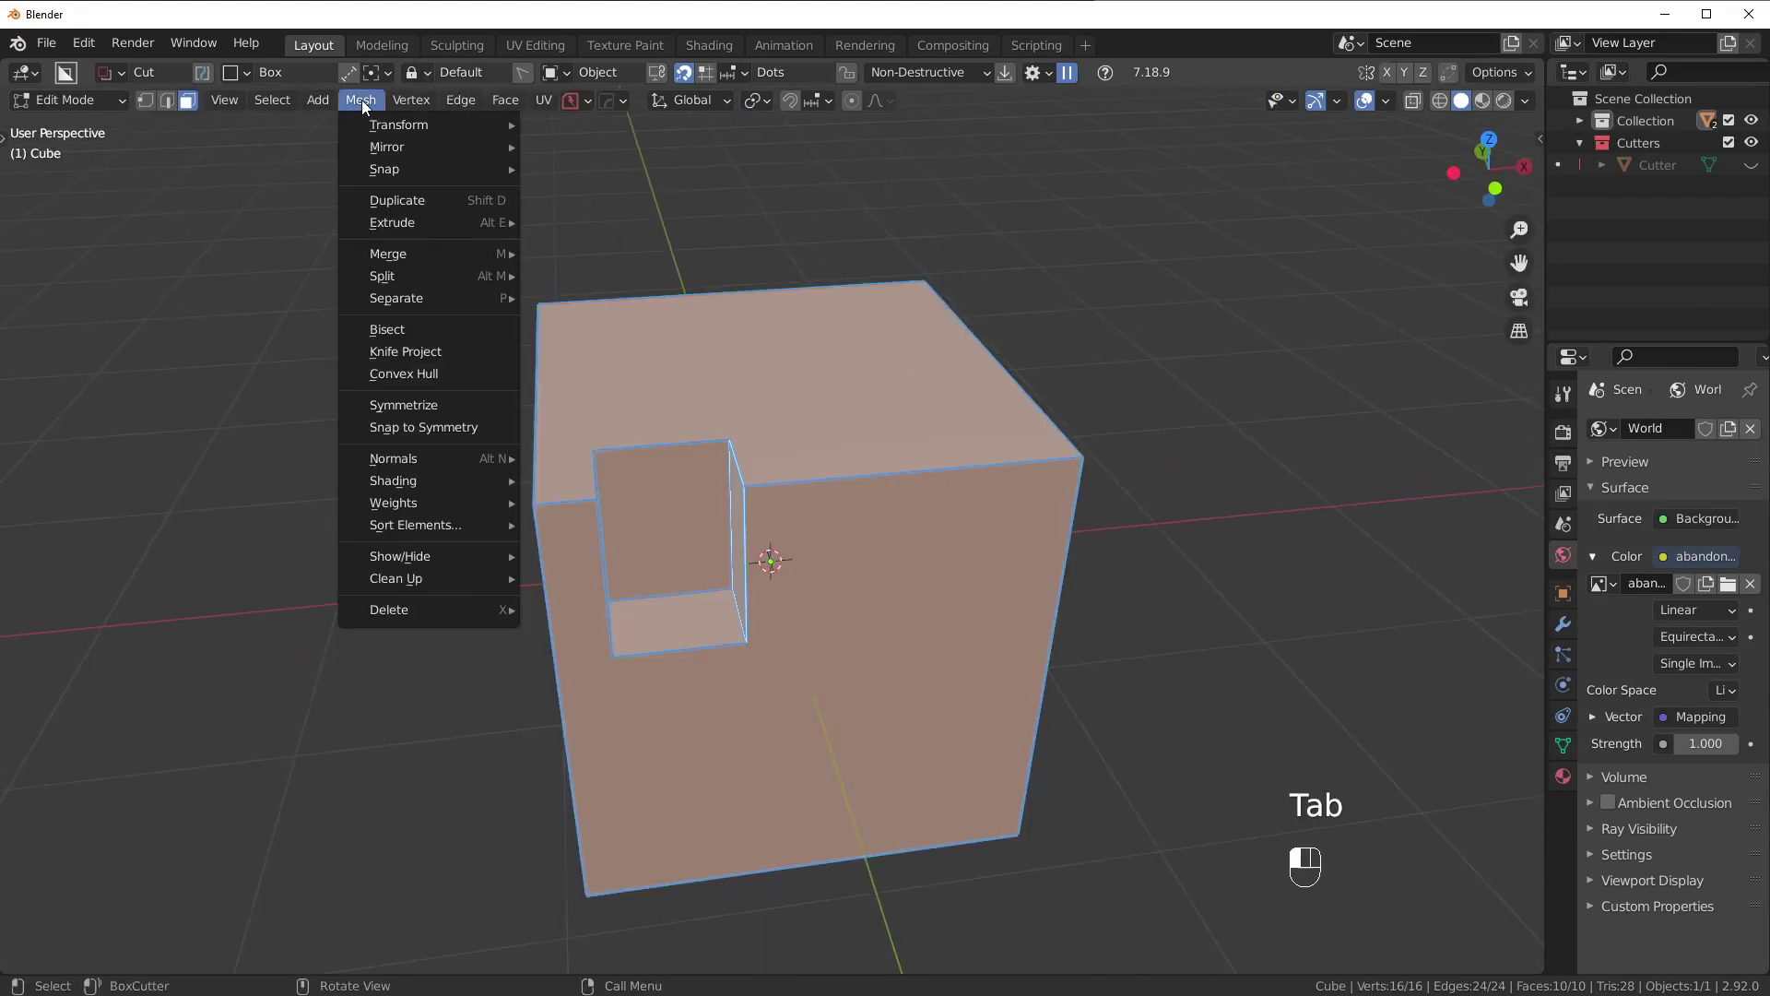
pyautogui.click(429, 408)
pyautogui.scroll(-3, 435, 407)
pyautogui.moveTo(434, 407); pyautogui.dragTo(722, 473, button='middle')
pyautogui.moveTo(1237, 329); pyautogui.dragTo(1174, 363, button='middle')
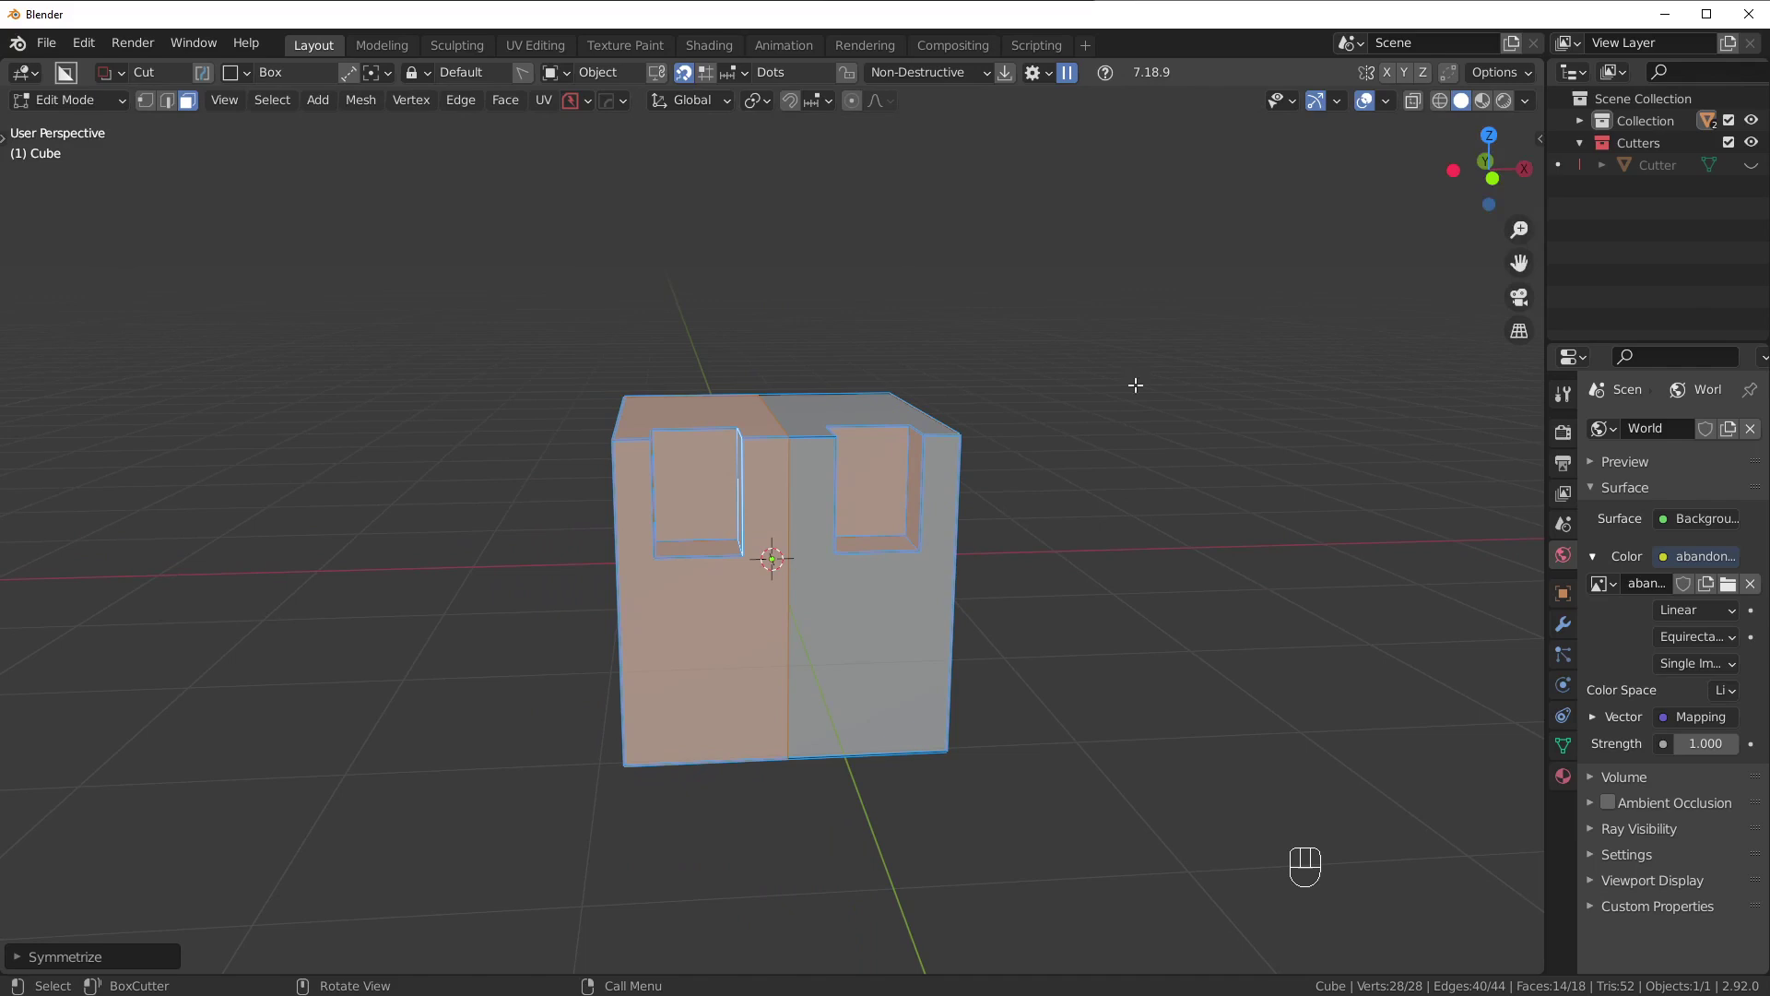
pyautogui.moveTo(1135, 384); pyautogui.dragTo(1031, 492, button='middle')
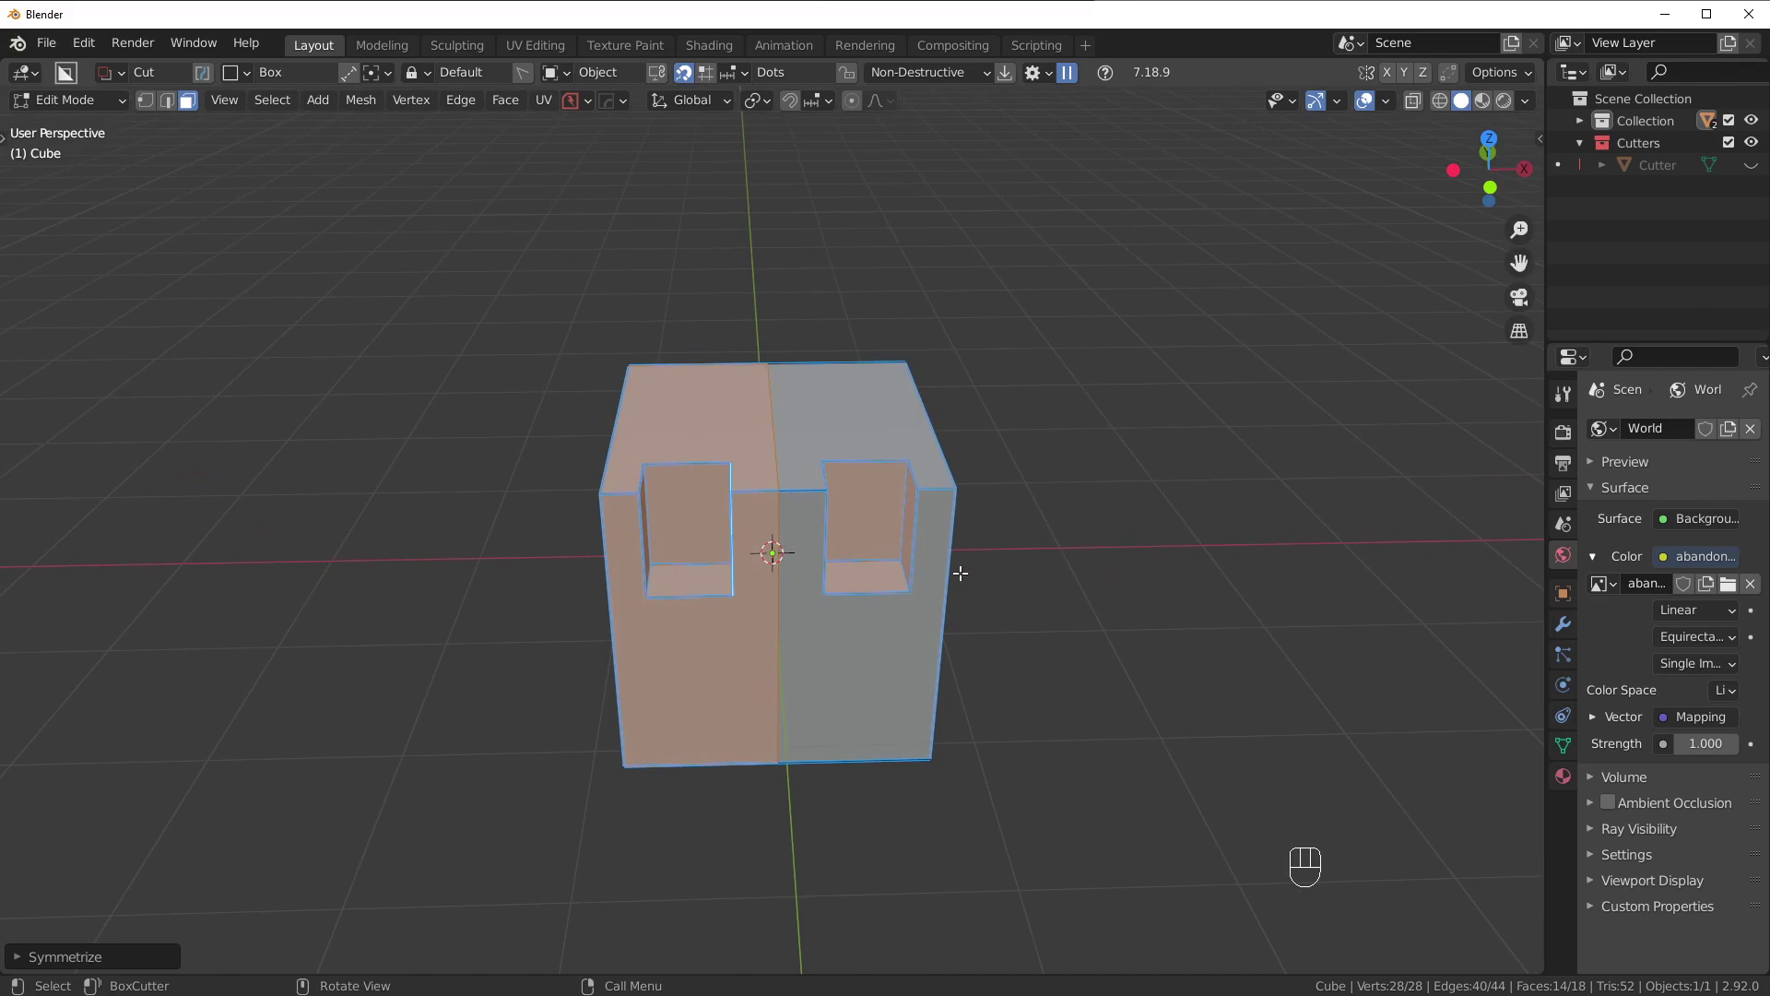
# Try +X to -X as the Symmetrize direction, then settle on -X to +X.
pyautogui.click(96, 957)
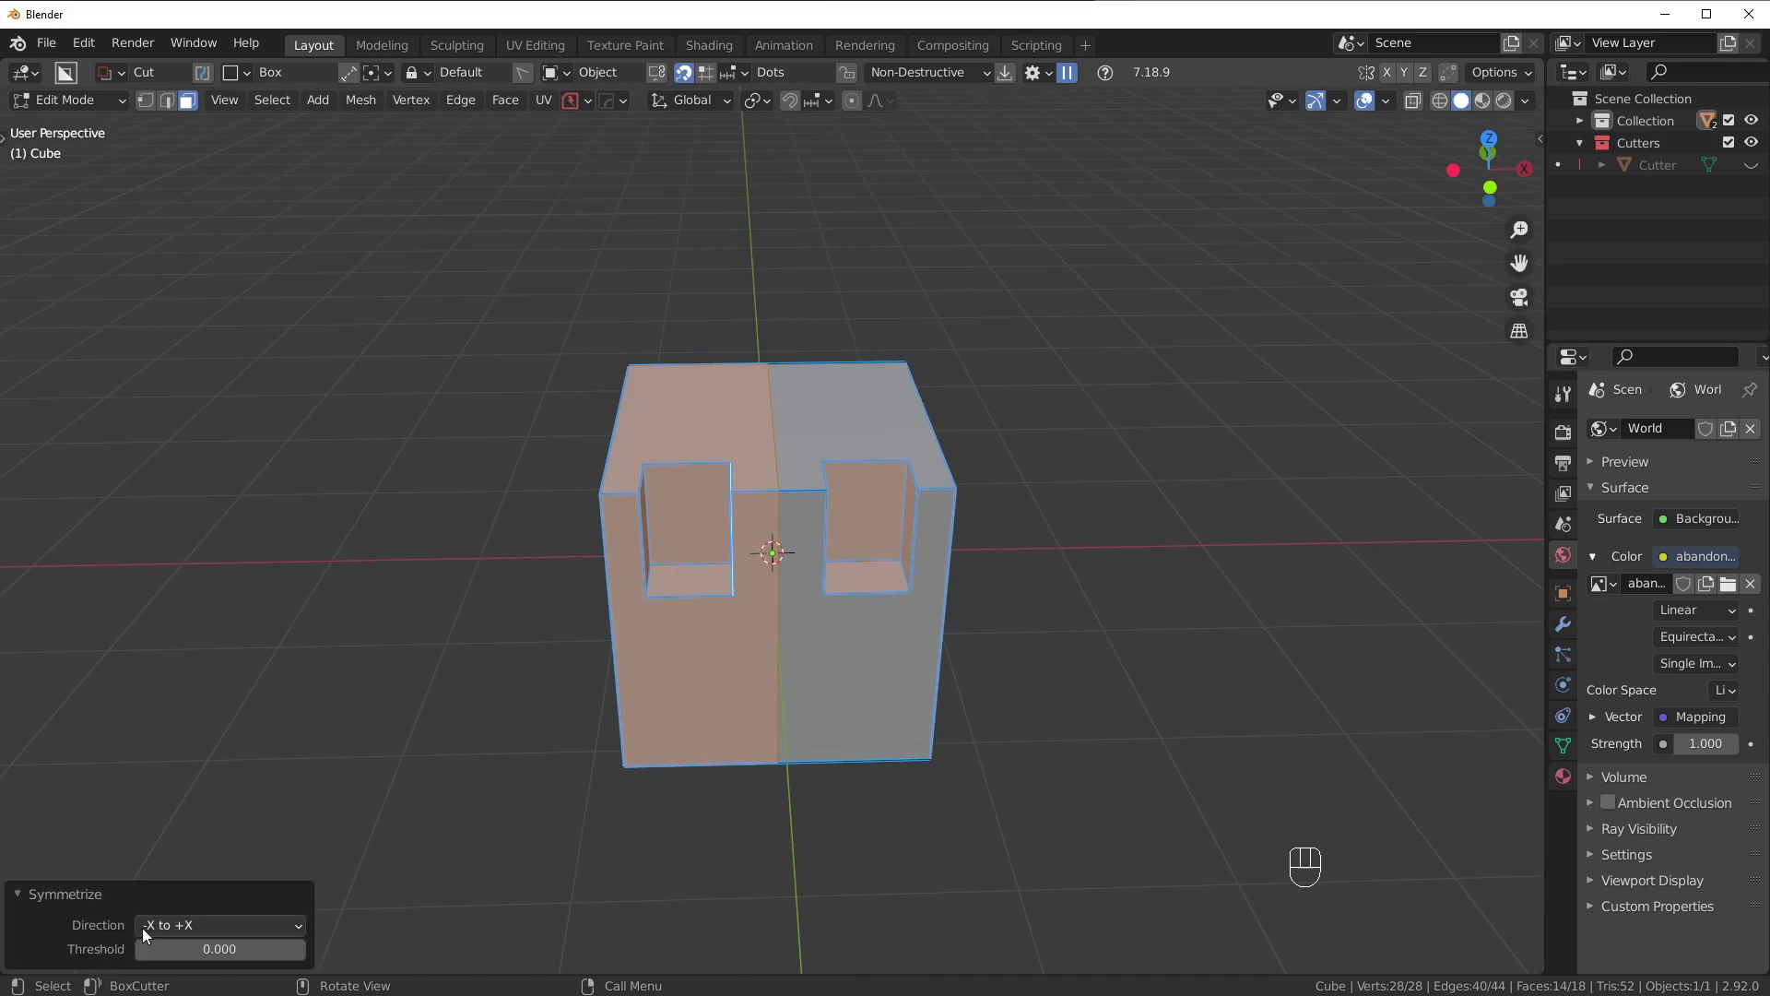
pyautogui.click(214, 924)
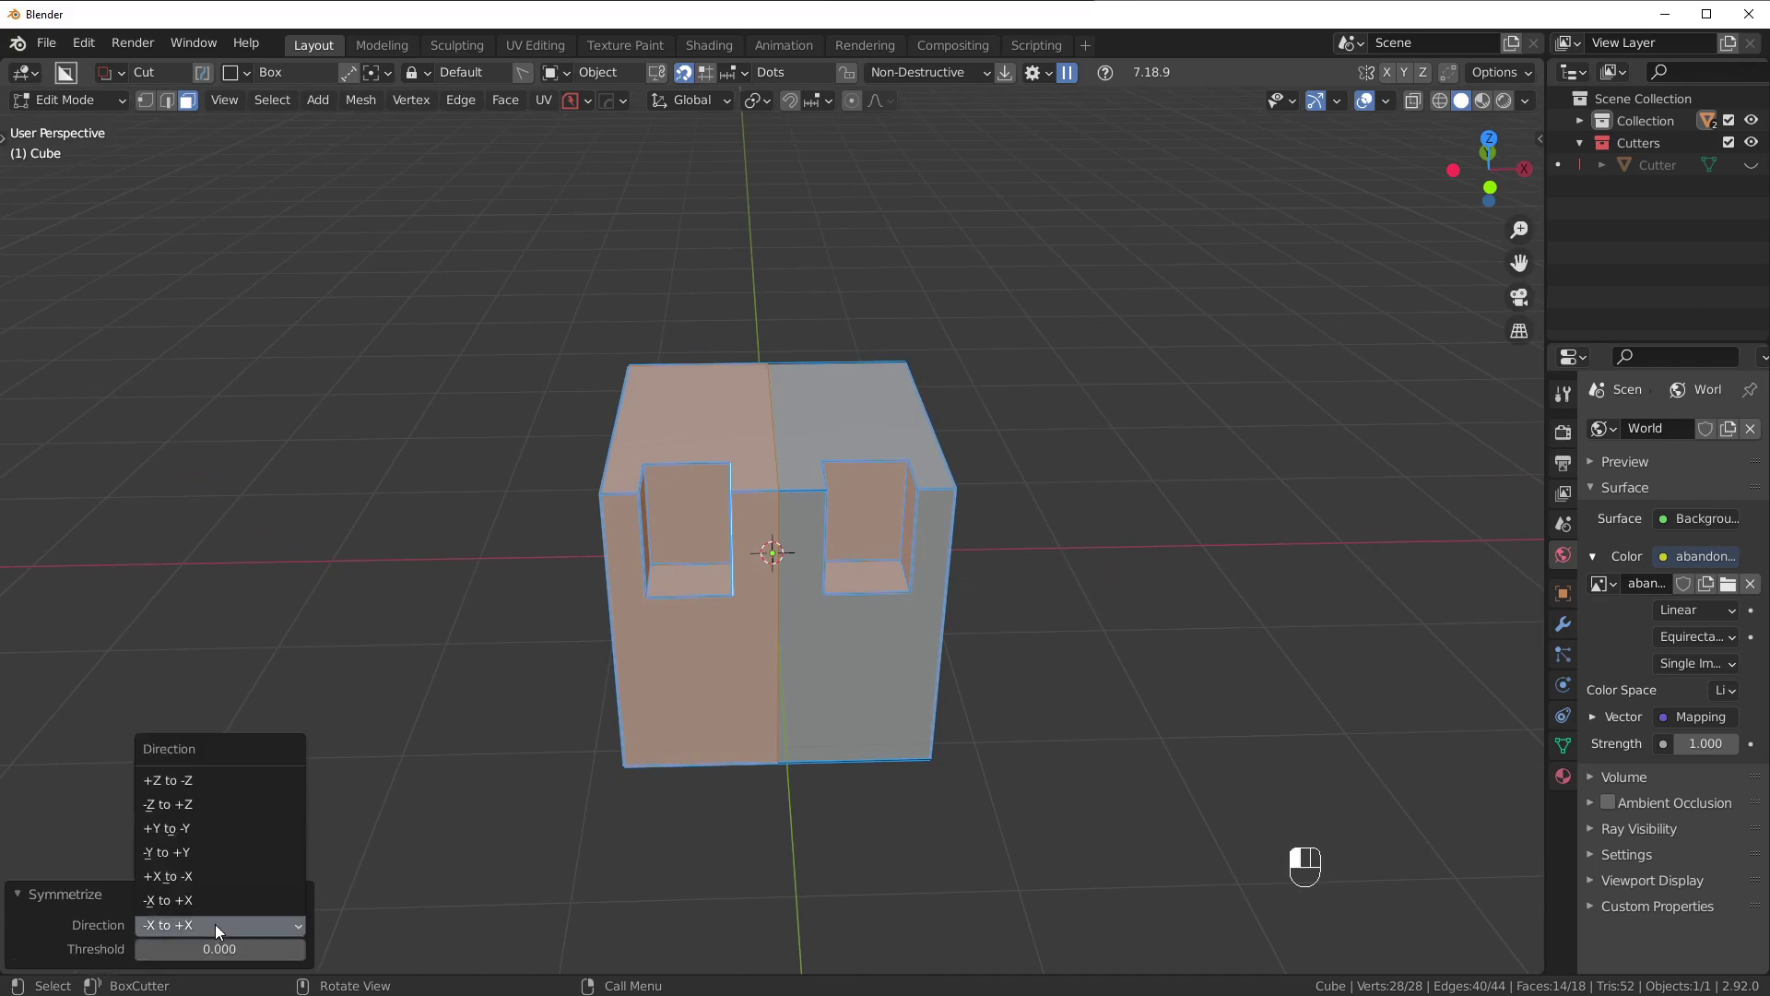
pyautogui.click(185, 882)
pyautogui.moveTo(185, 877); pyautogui.dragTo(593, 734, button='middle')
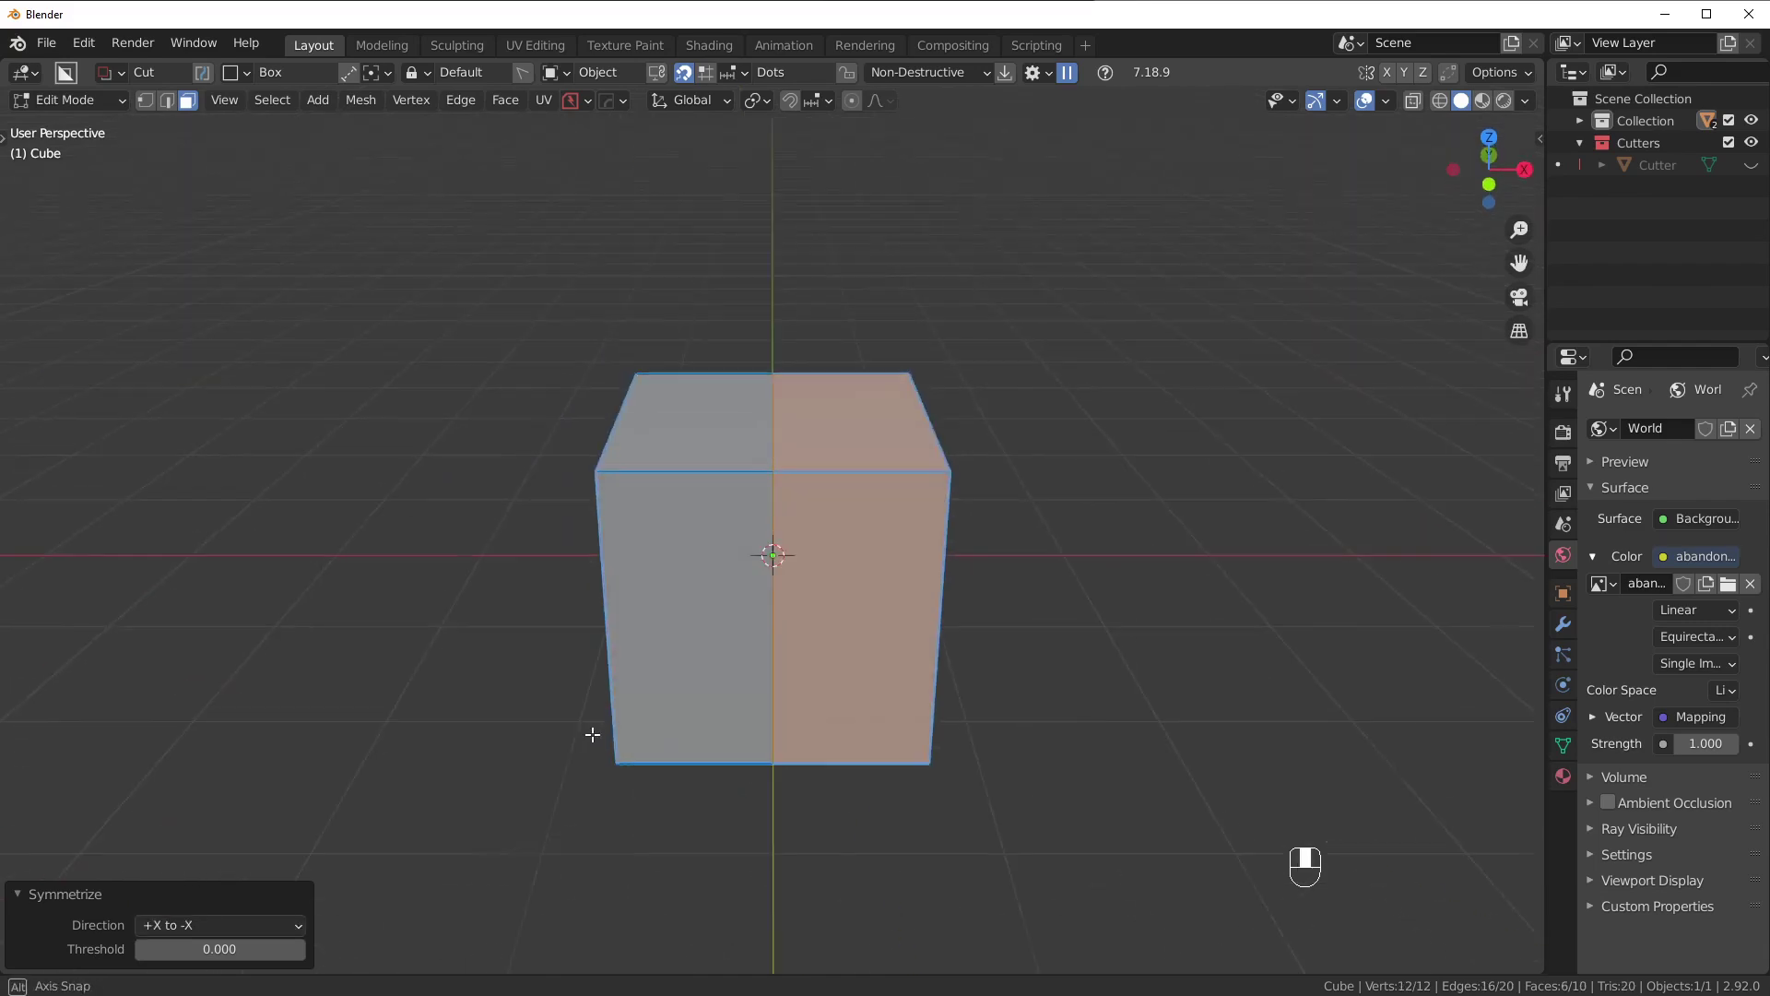
pyautogui.scroll(1, 902, 558)
pyautogui.scroll(1, 902, 559)
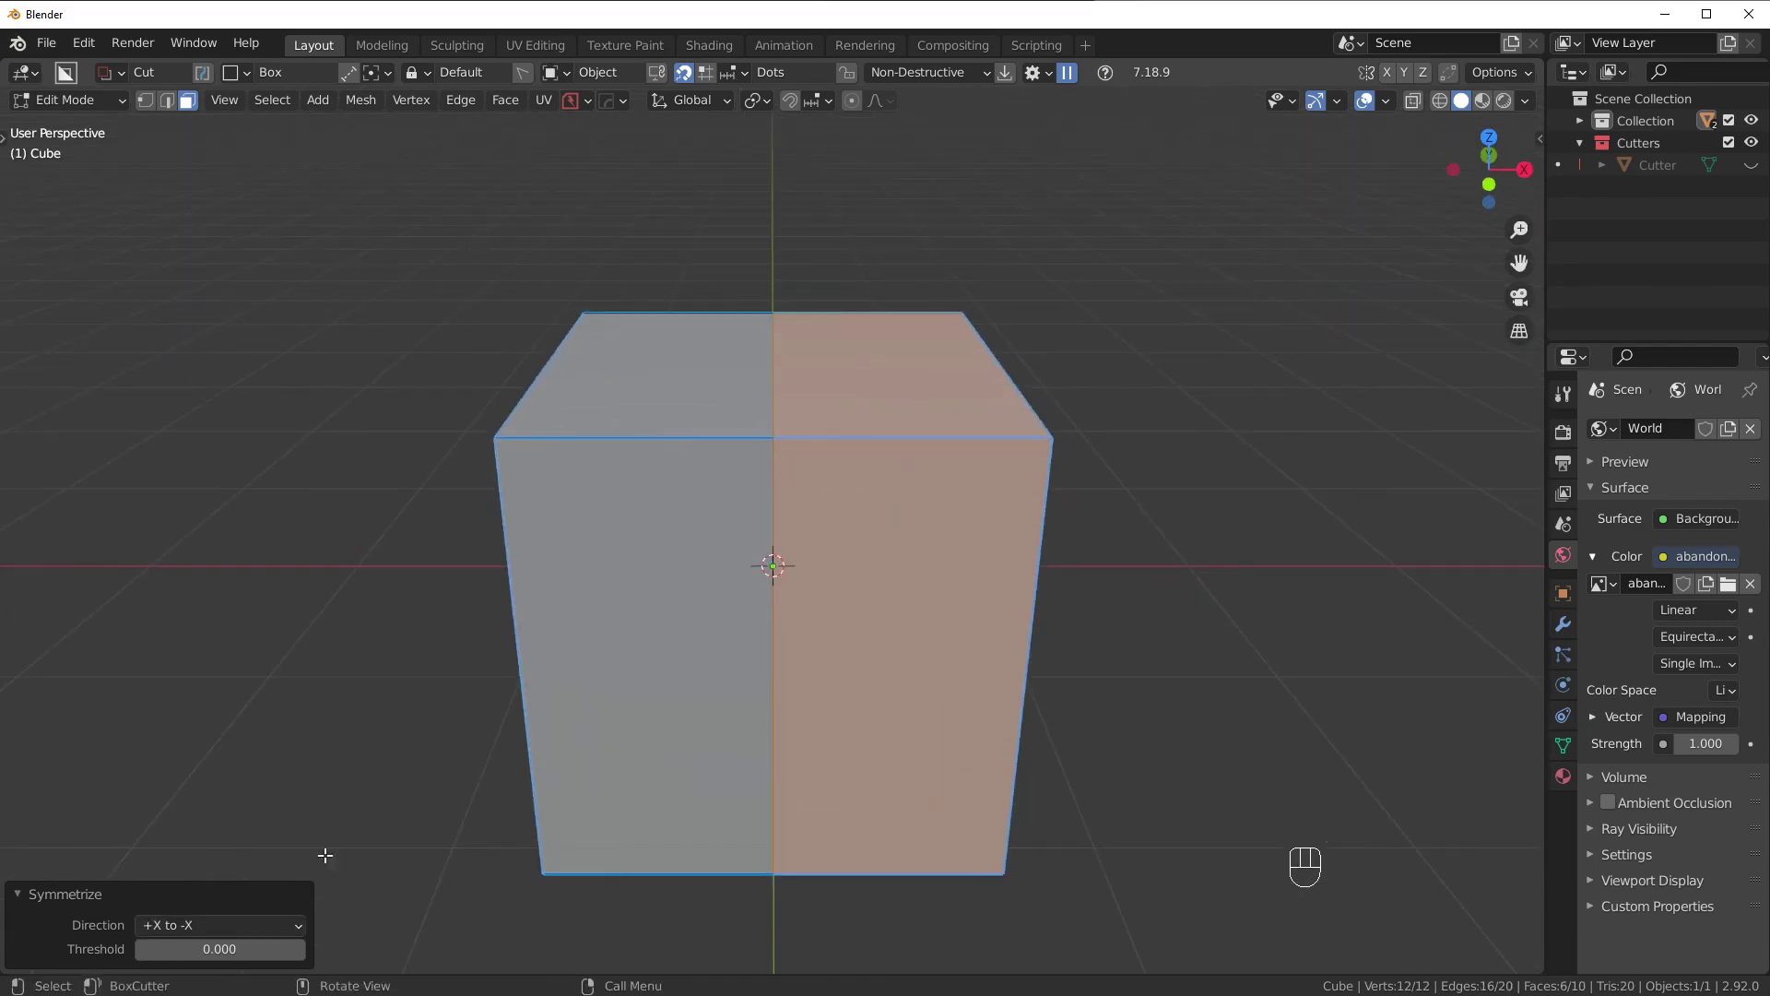
pyautogui.click(194, 926)
pyautogui.click(182, 898)
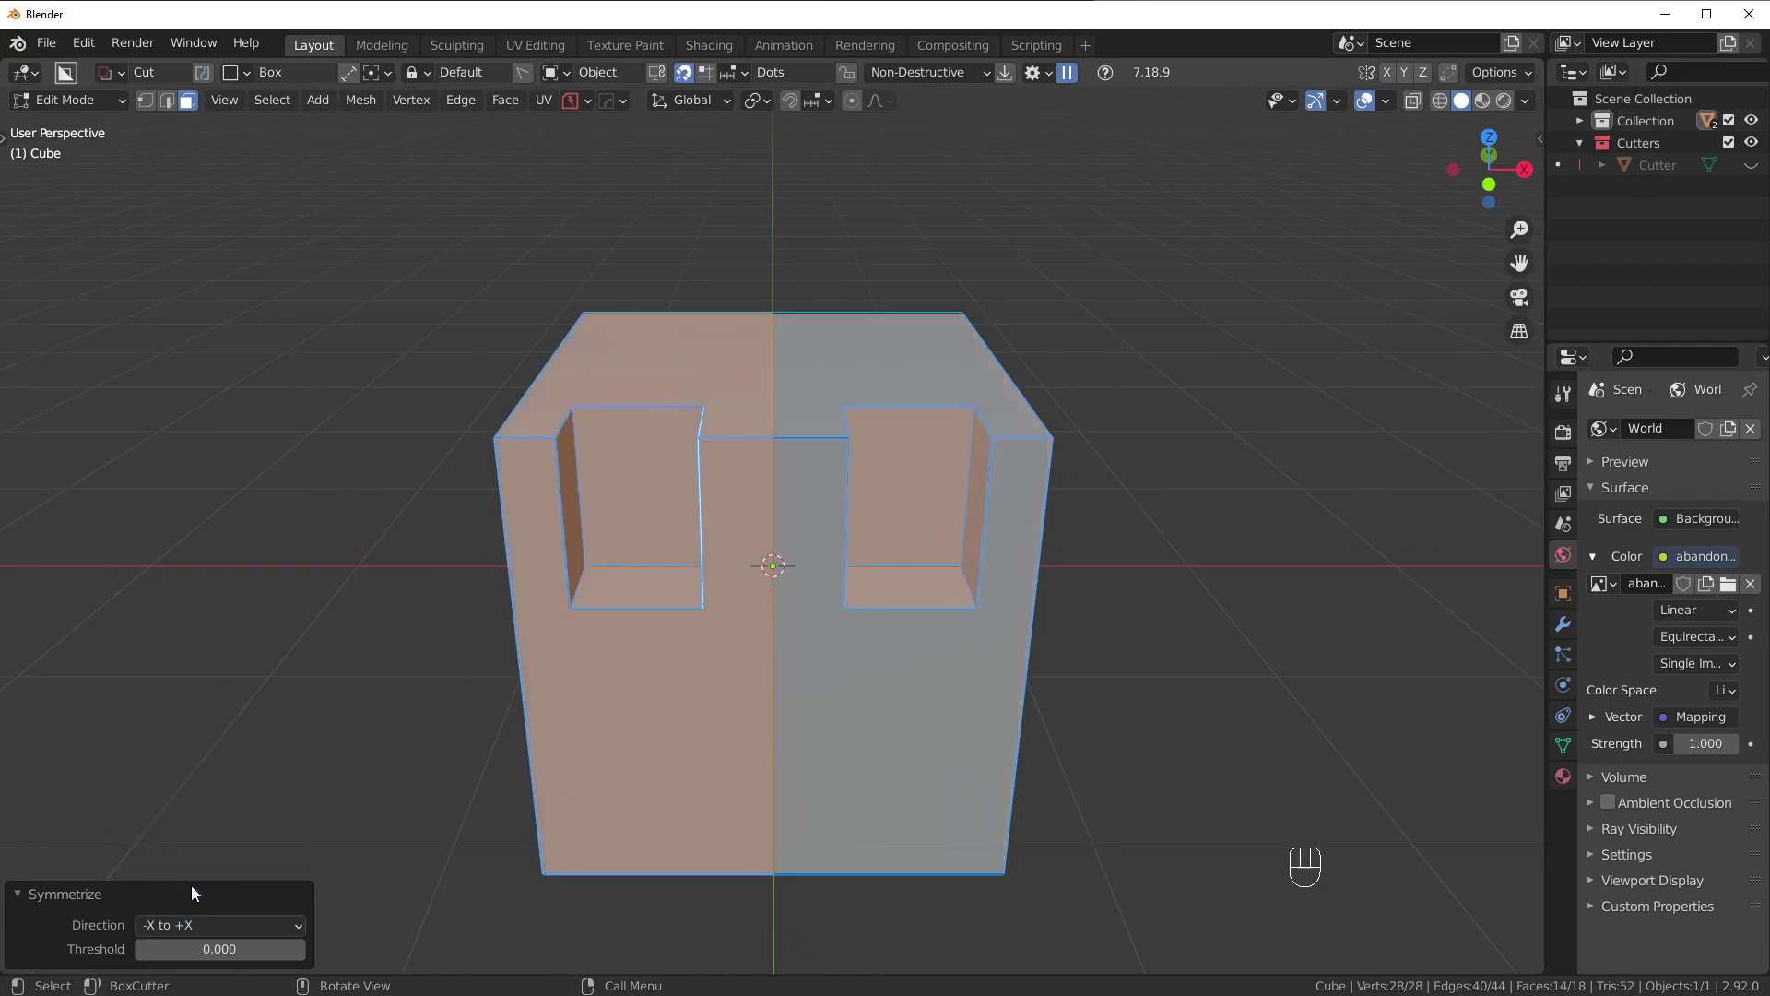
# Back in Object Mode, mirror the cube across the Y axis with Alt+X.
pyautogui.press('Tab')
pyautogui.moveTo(743, 389); pyautogui.dragTo(796, 478, button='middle')
pyautogui.hotkey('alt', 'x')
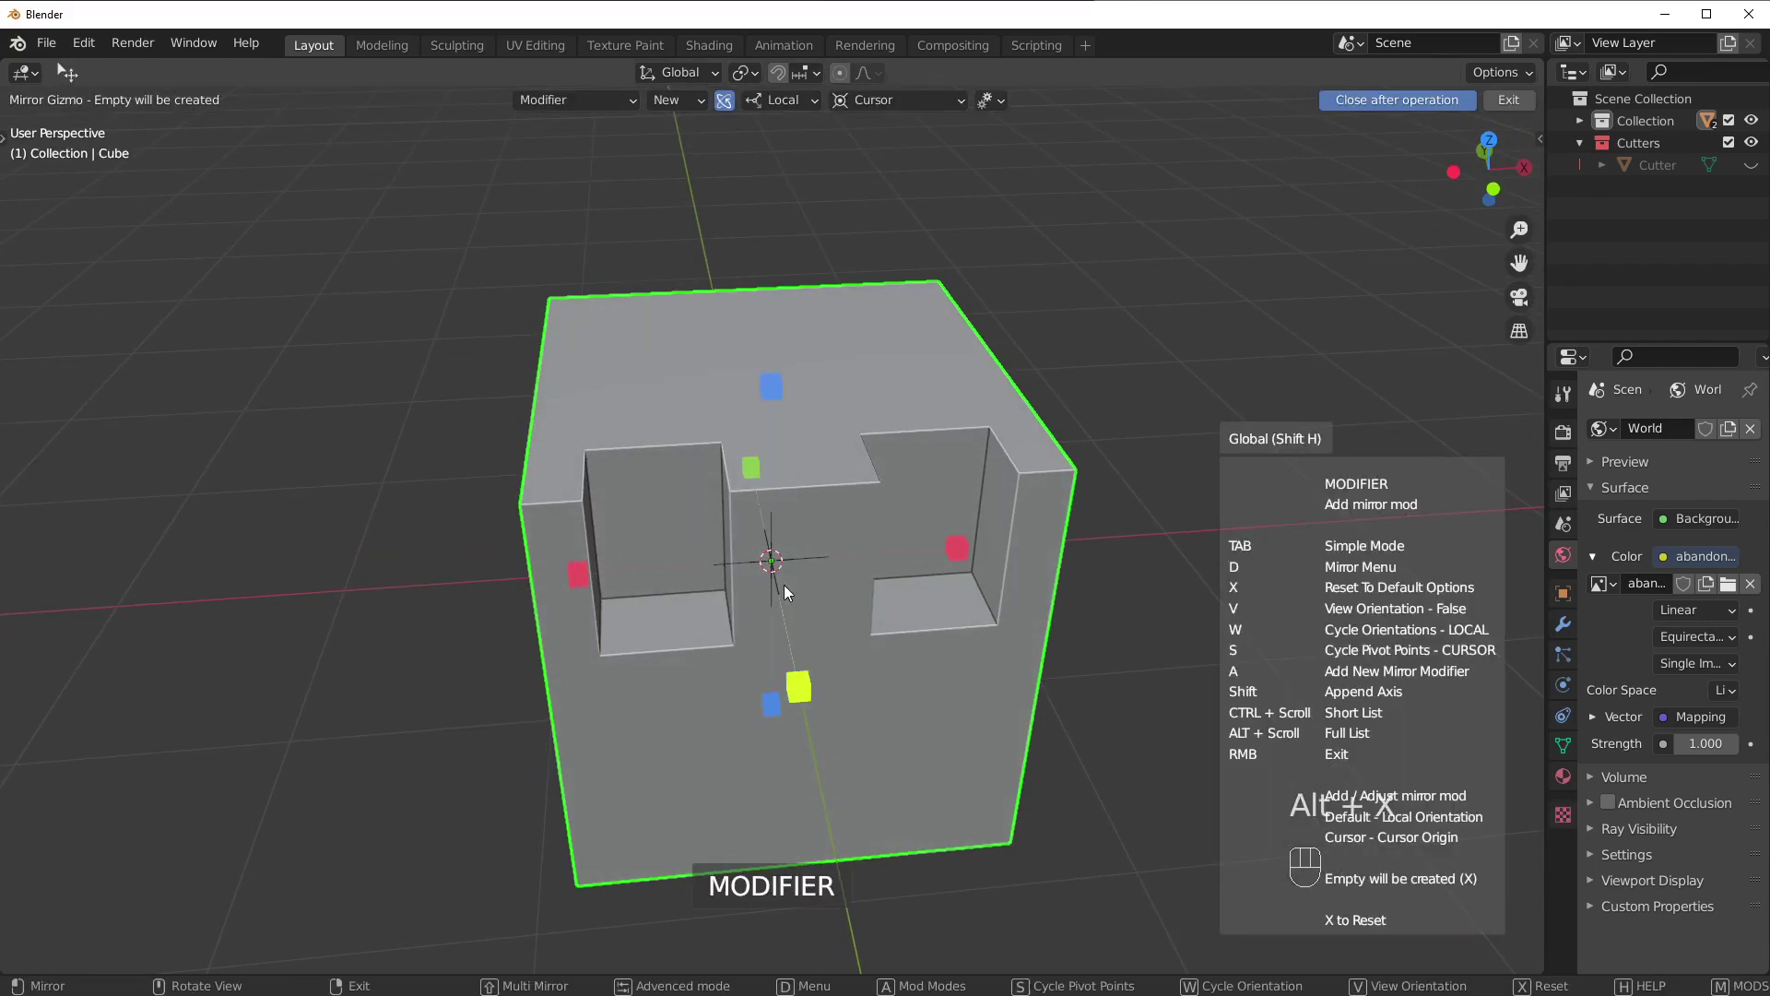
pyautogui.click(798, 687)
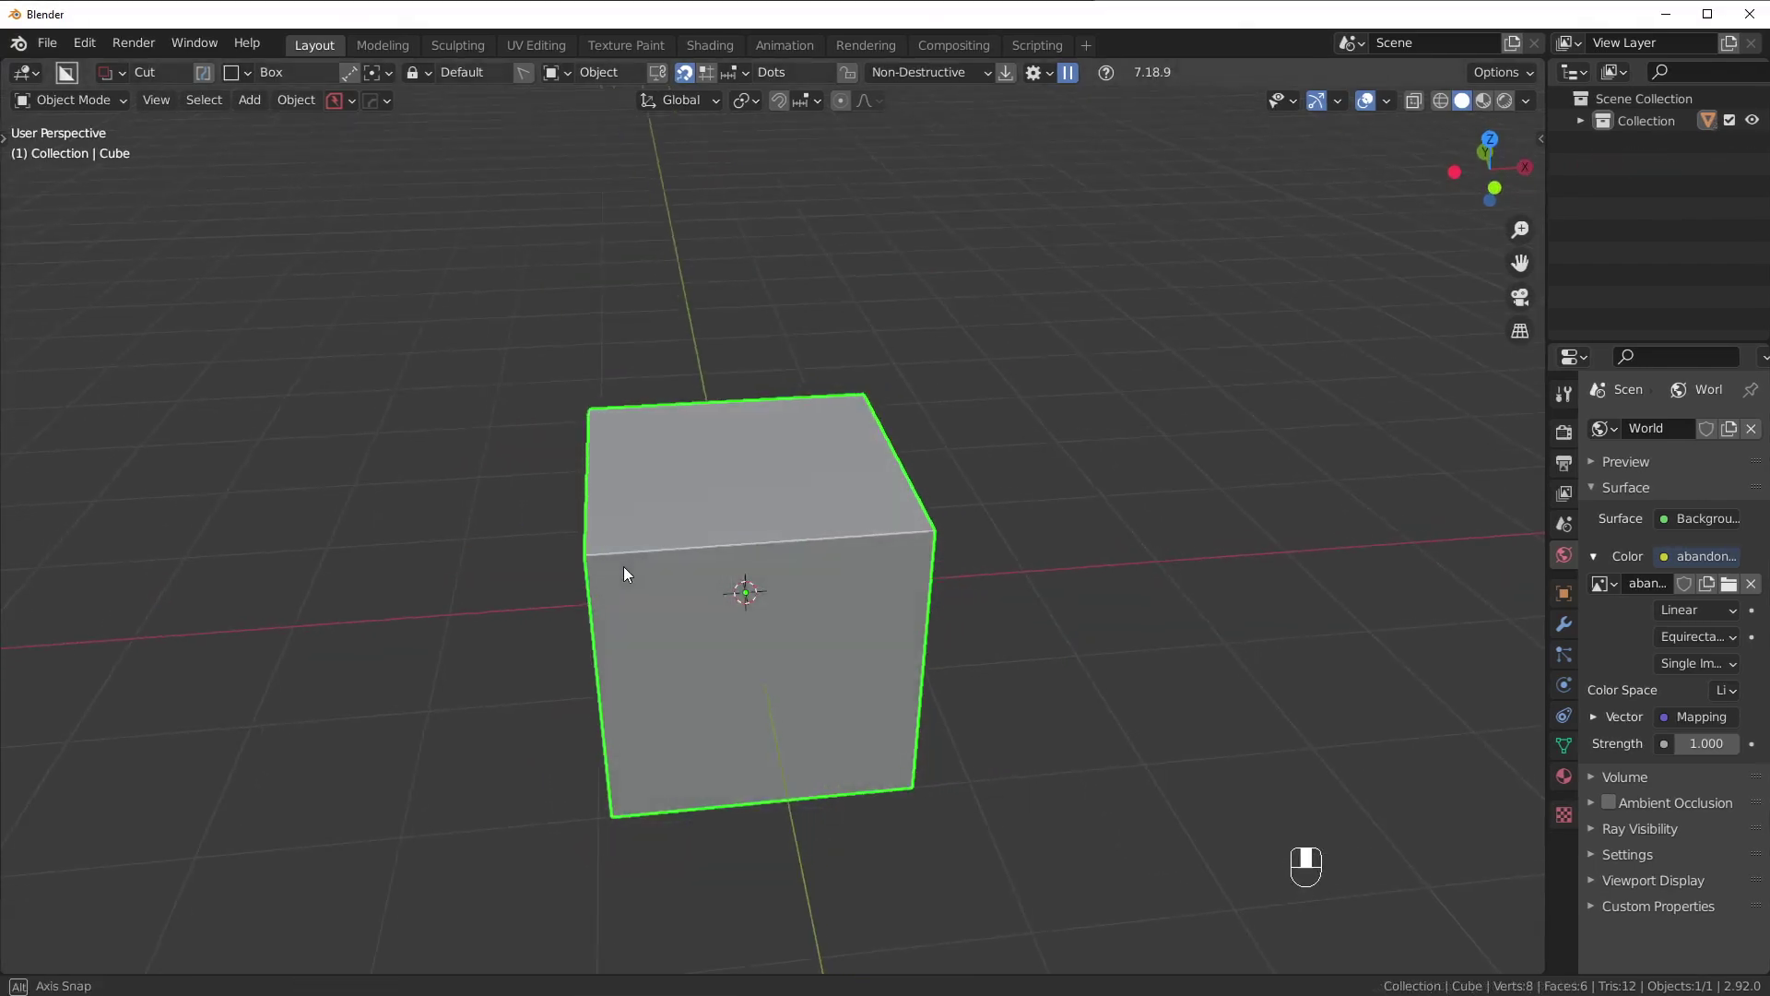
# Switch the mirror tool to Bisect mode and bisect the box across the X axis.
pyautogui.scroll(2, 622, 557)
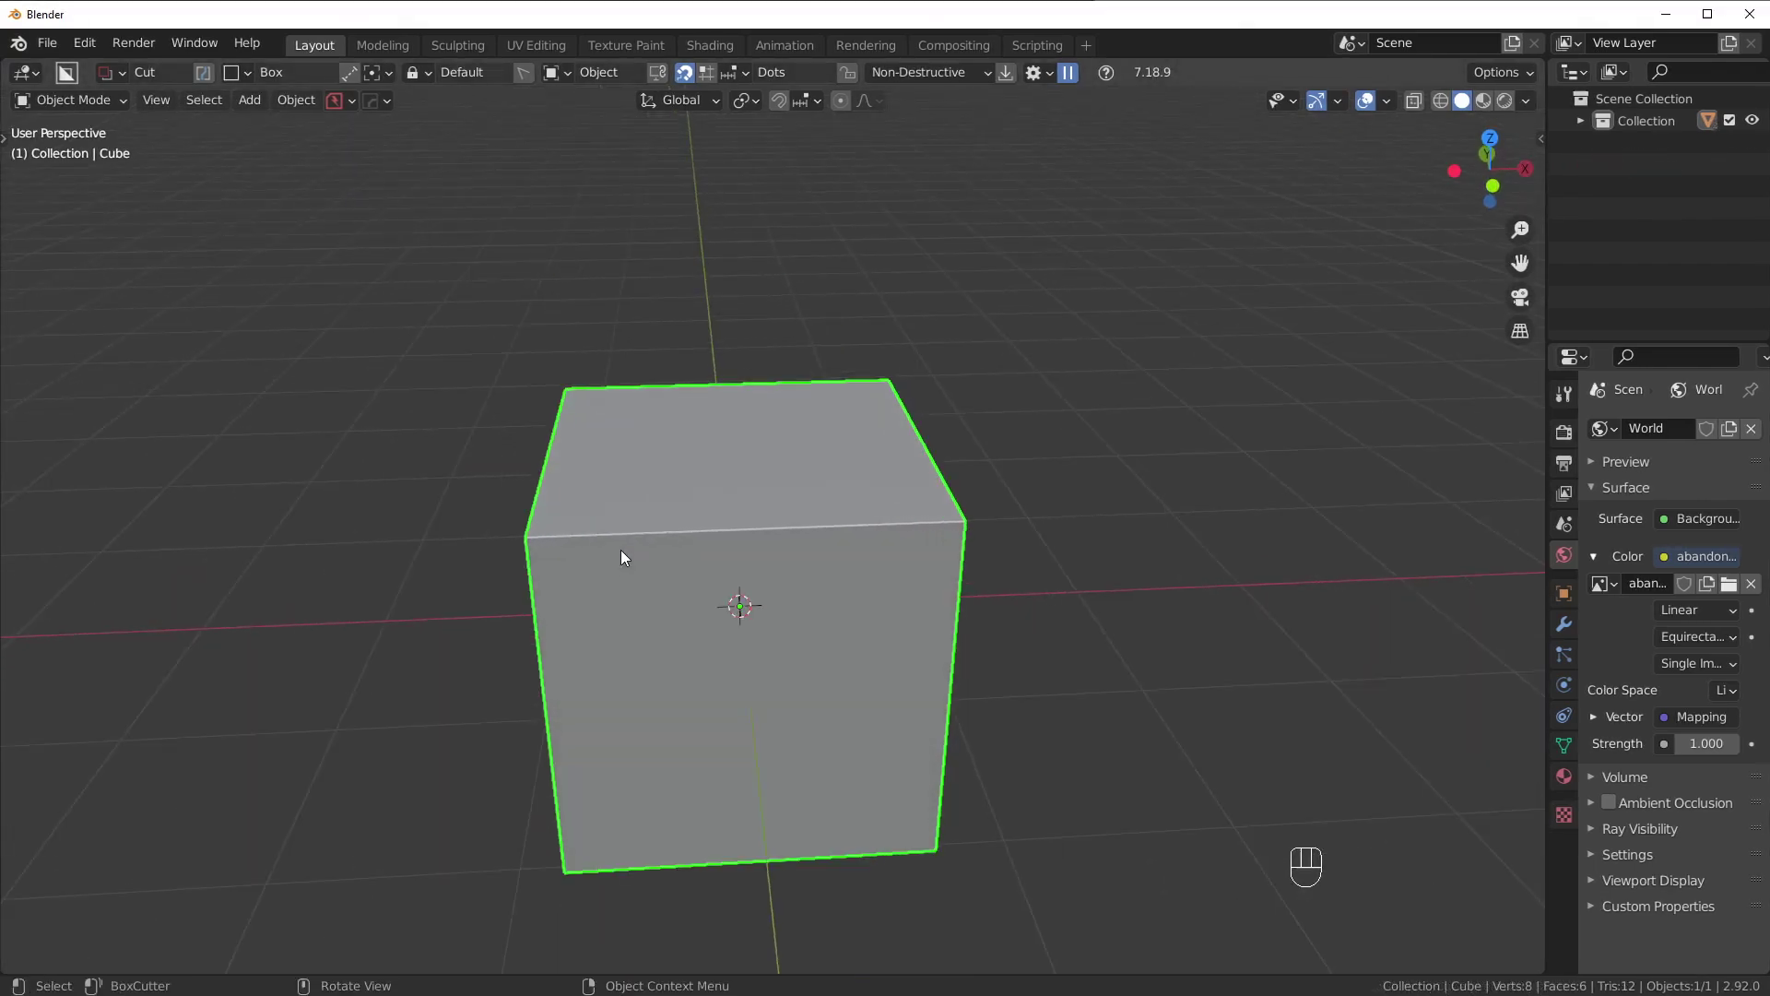
pyautogui.hotkey('alt', 'x')
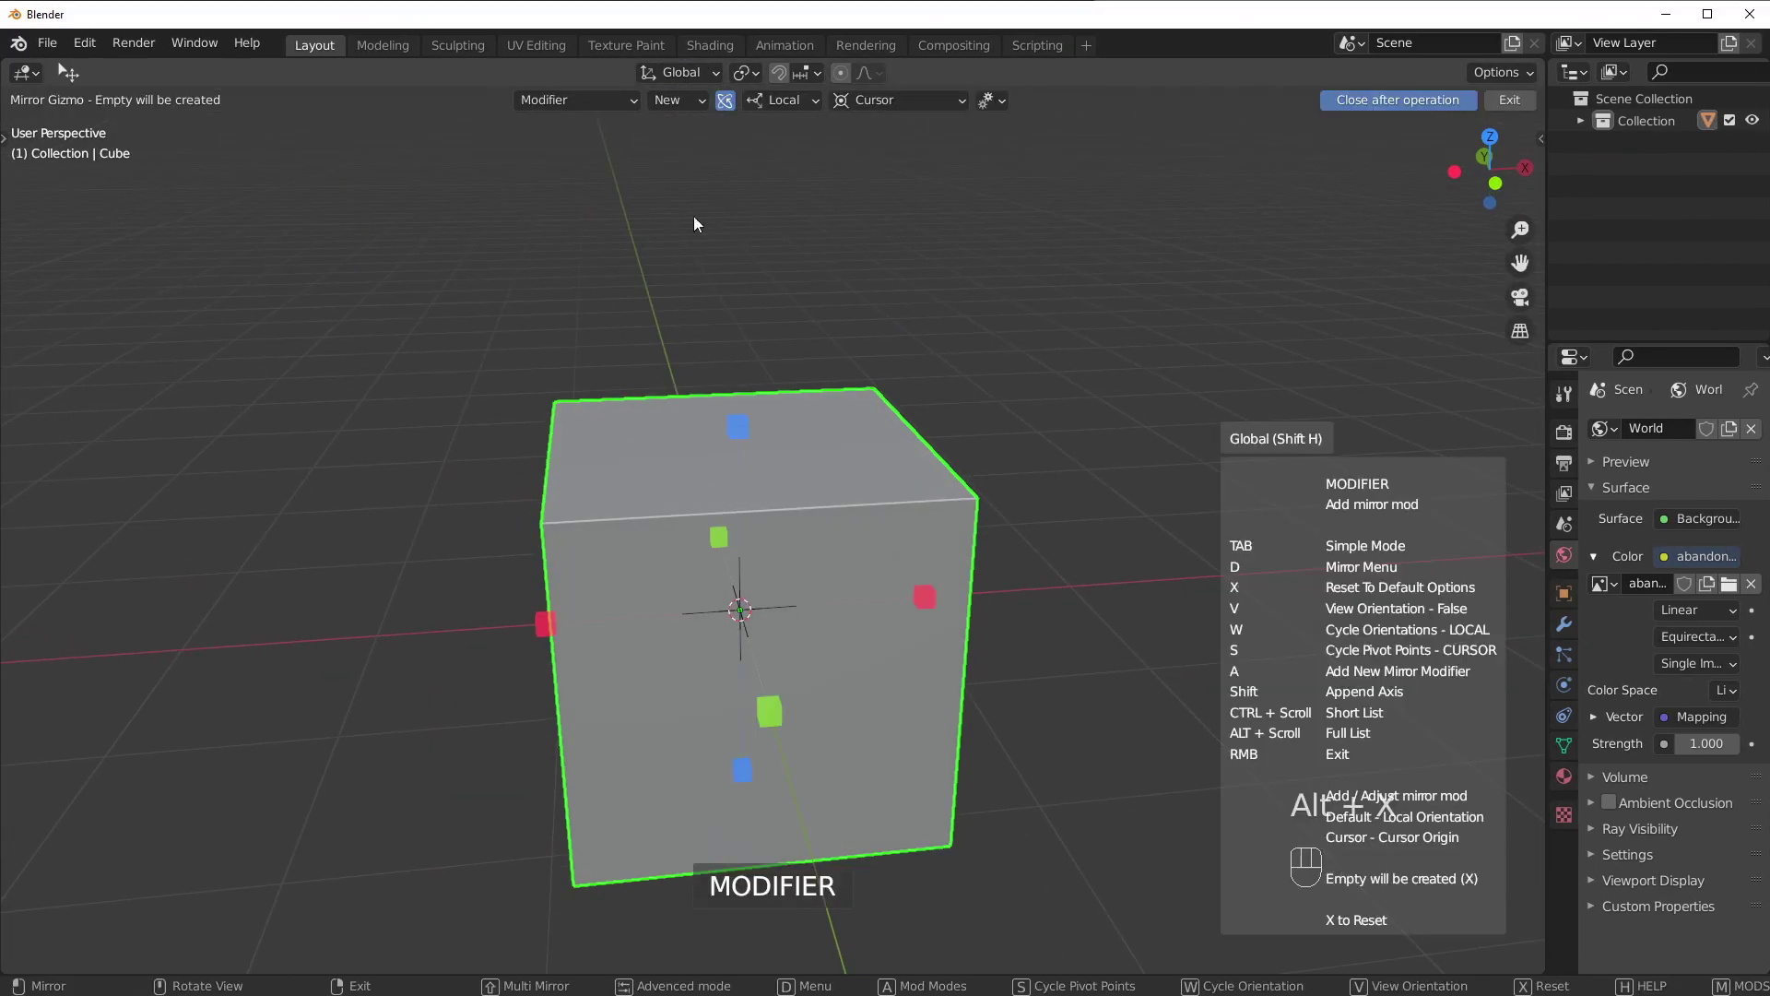
pyautogui.press('Tab')
pyautogui.click(678, 97)
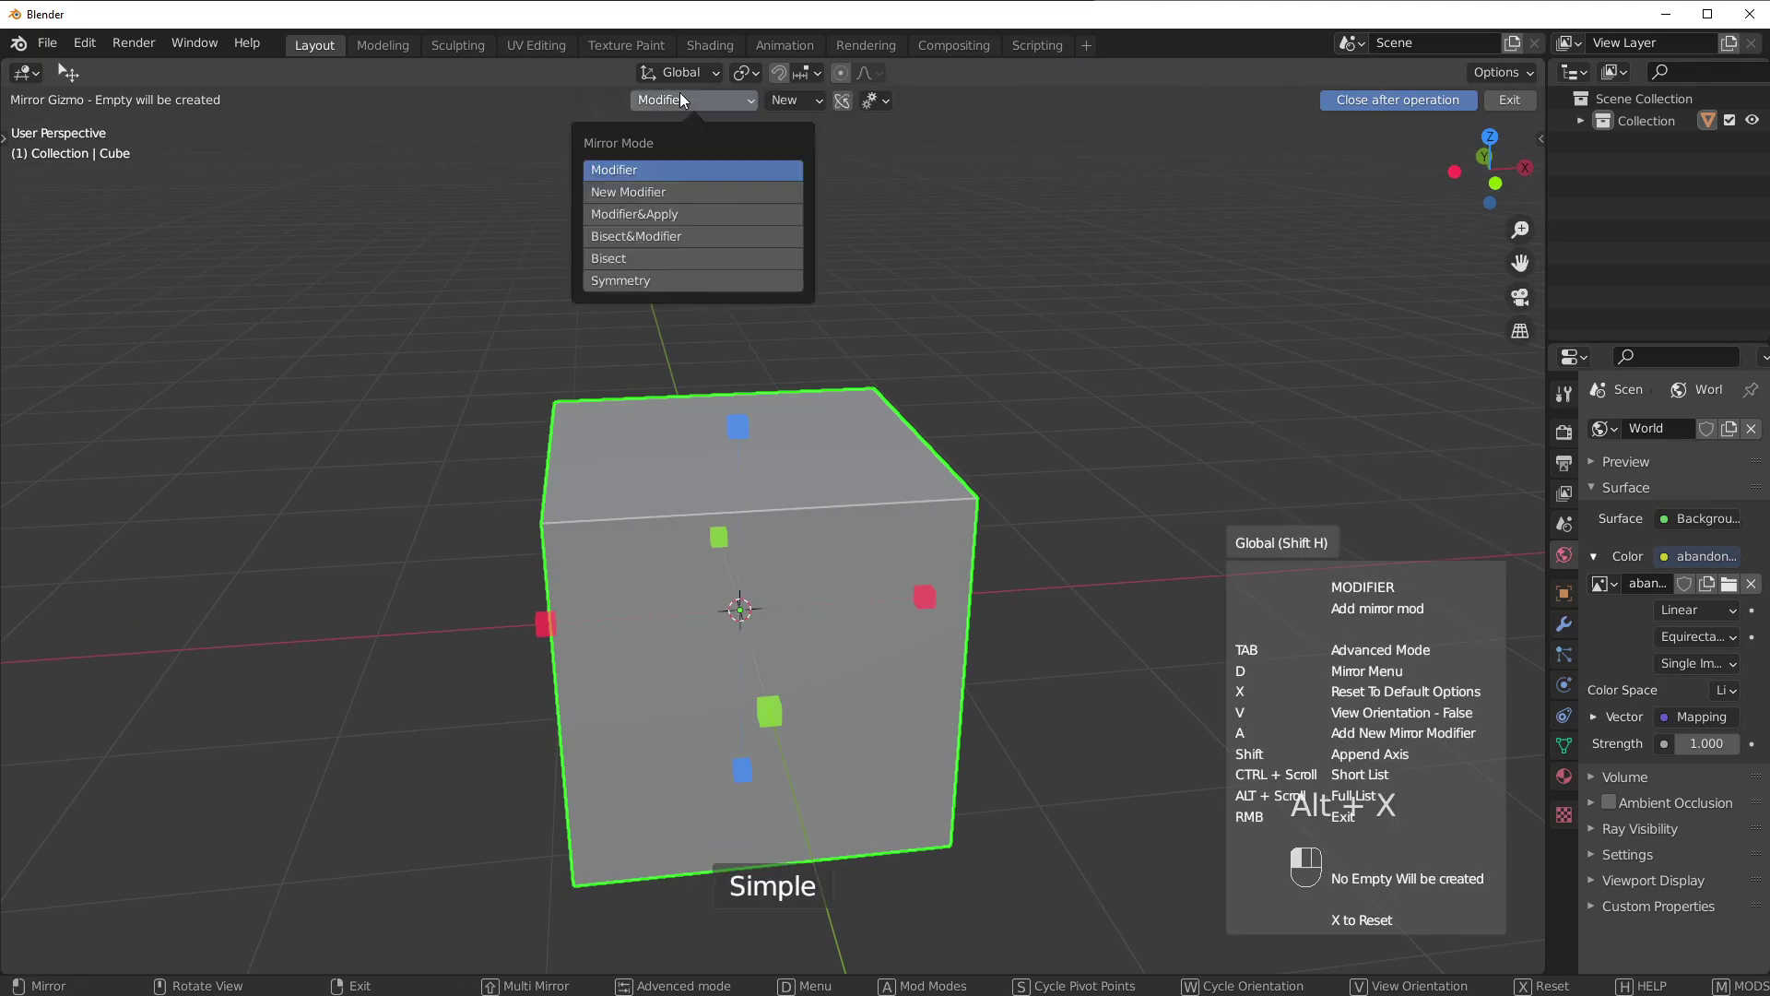
pyautogui.click(638, 260)
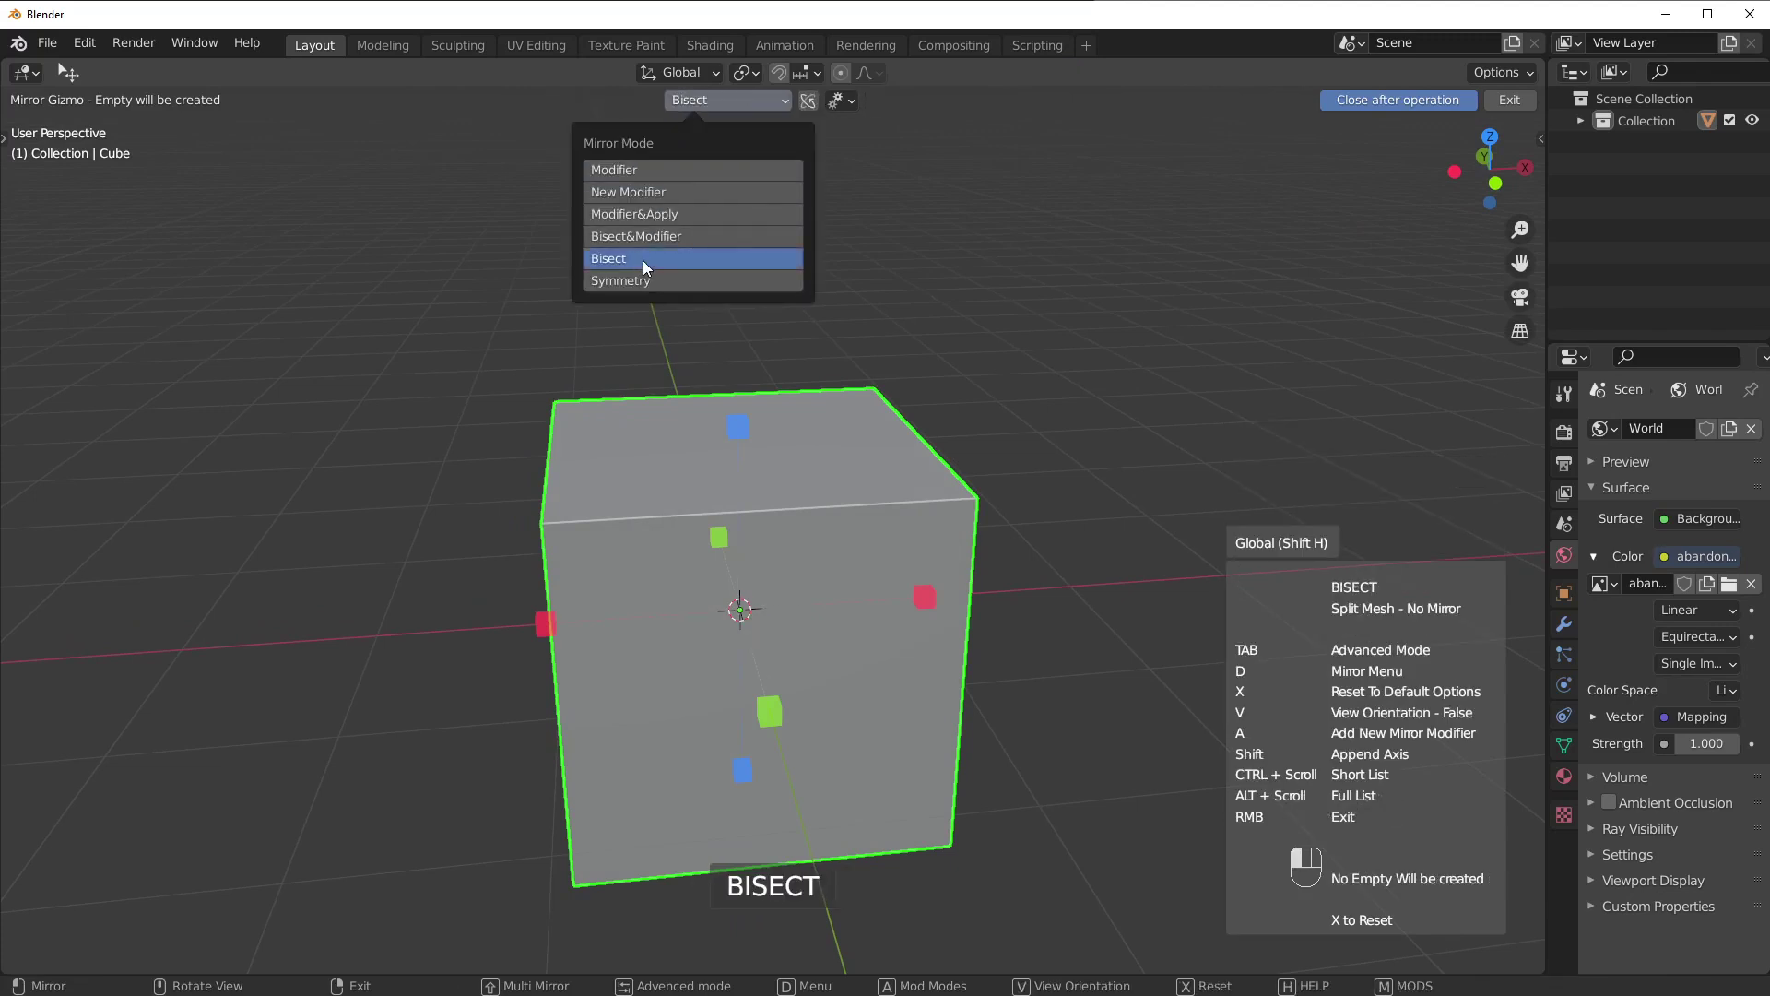
pyautogui.click(544, 625)
pyautogui.moveTo(777, 606); pyautogui.dragTo(737, 599, button='middle')
# Bisect the box twice more across the 3D cursor, cutting it down to a cube.
pyautogui.hotkey('alt', 'x')
pyautogui.click(817, 553)
pyautogui.moveTo(817, 552); pyautogui.dragTo(676, 461, button='middle')
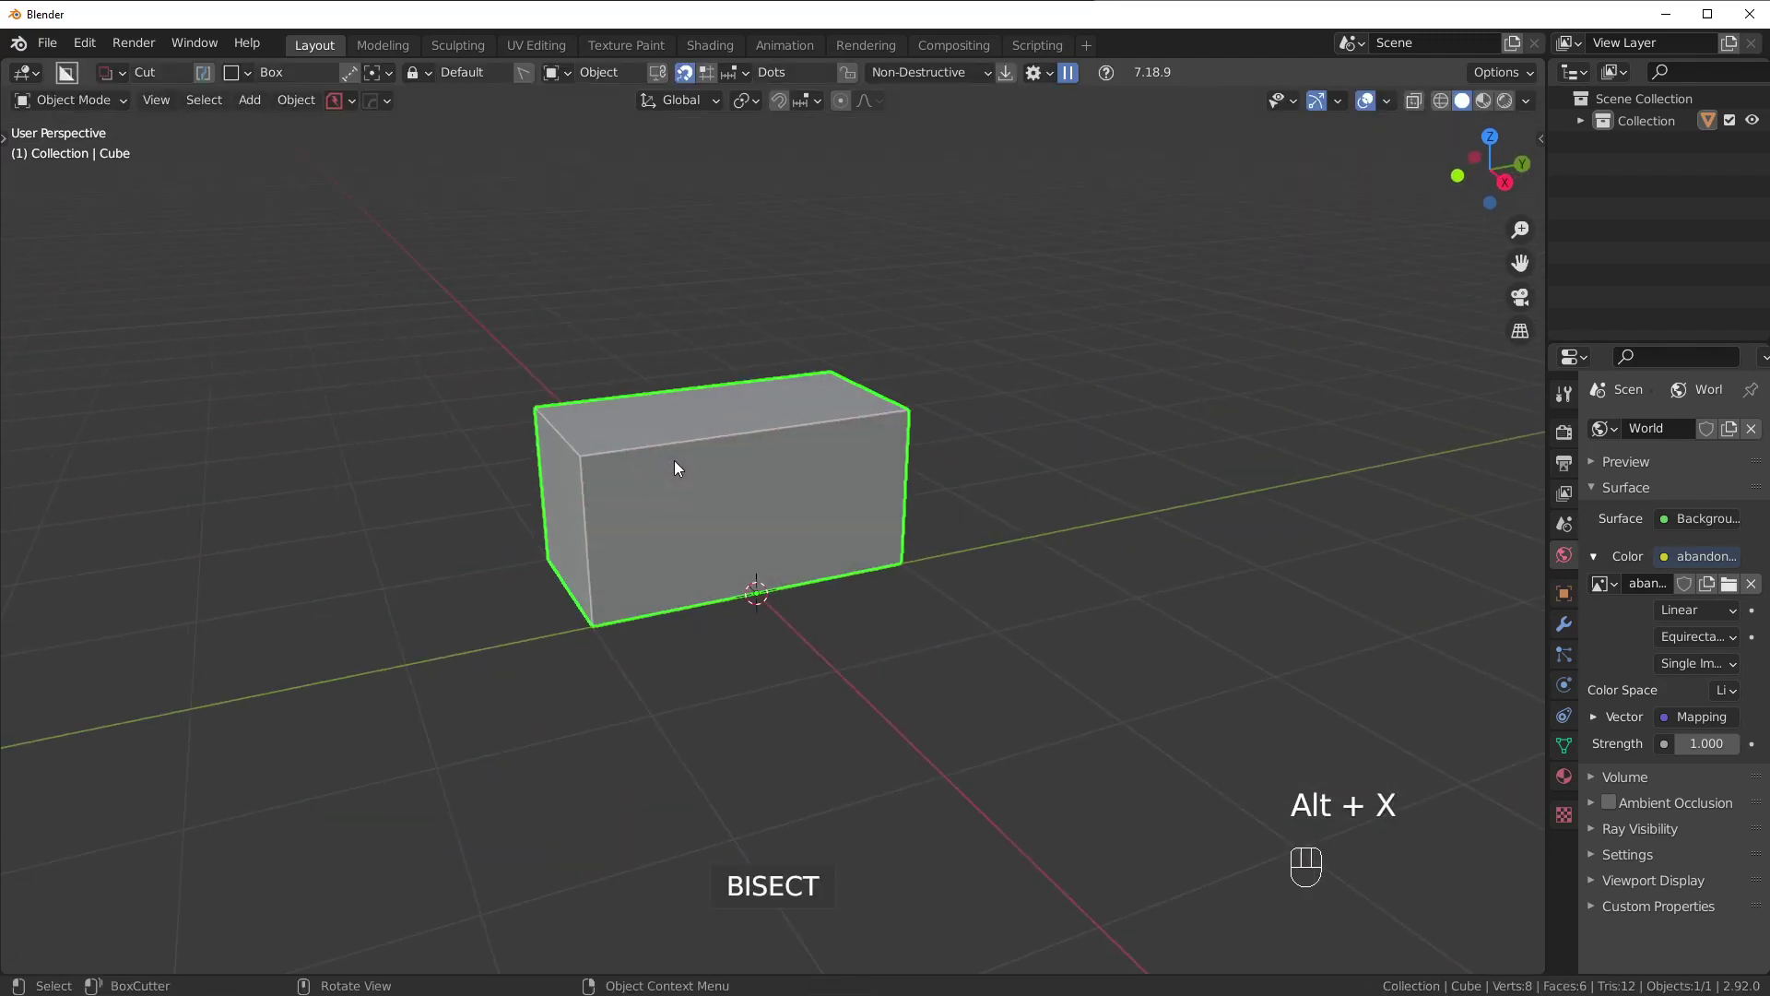
pyautogui.hotkey('alt', 'x')
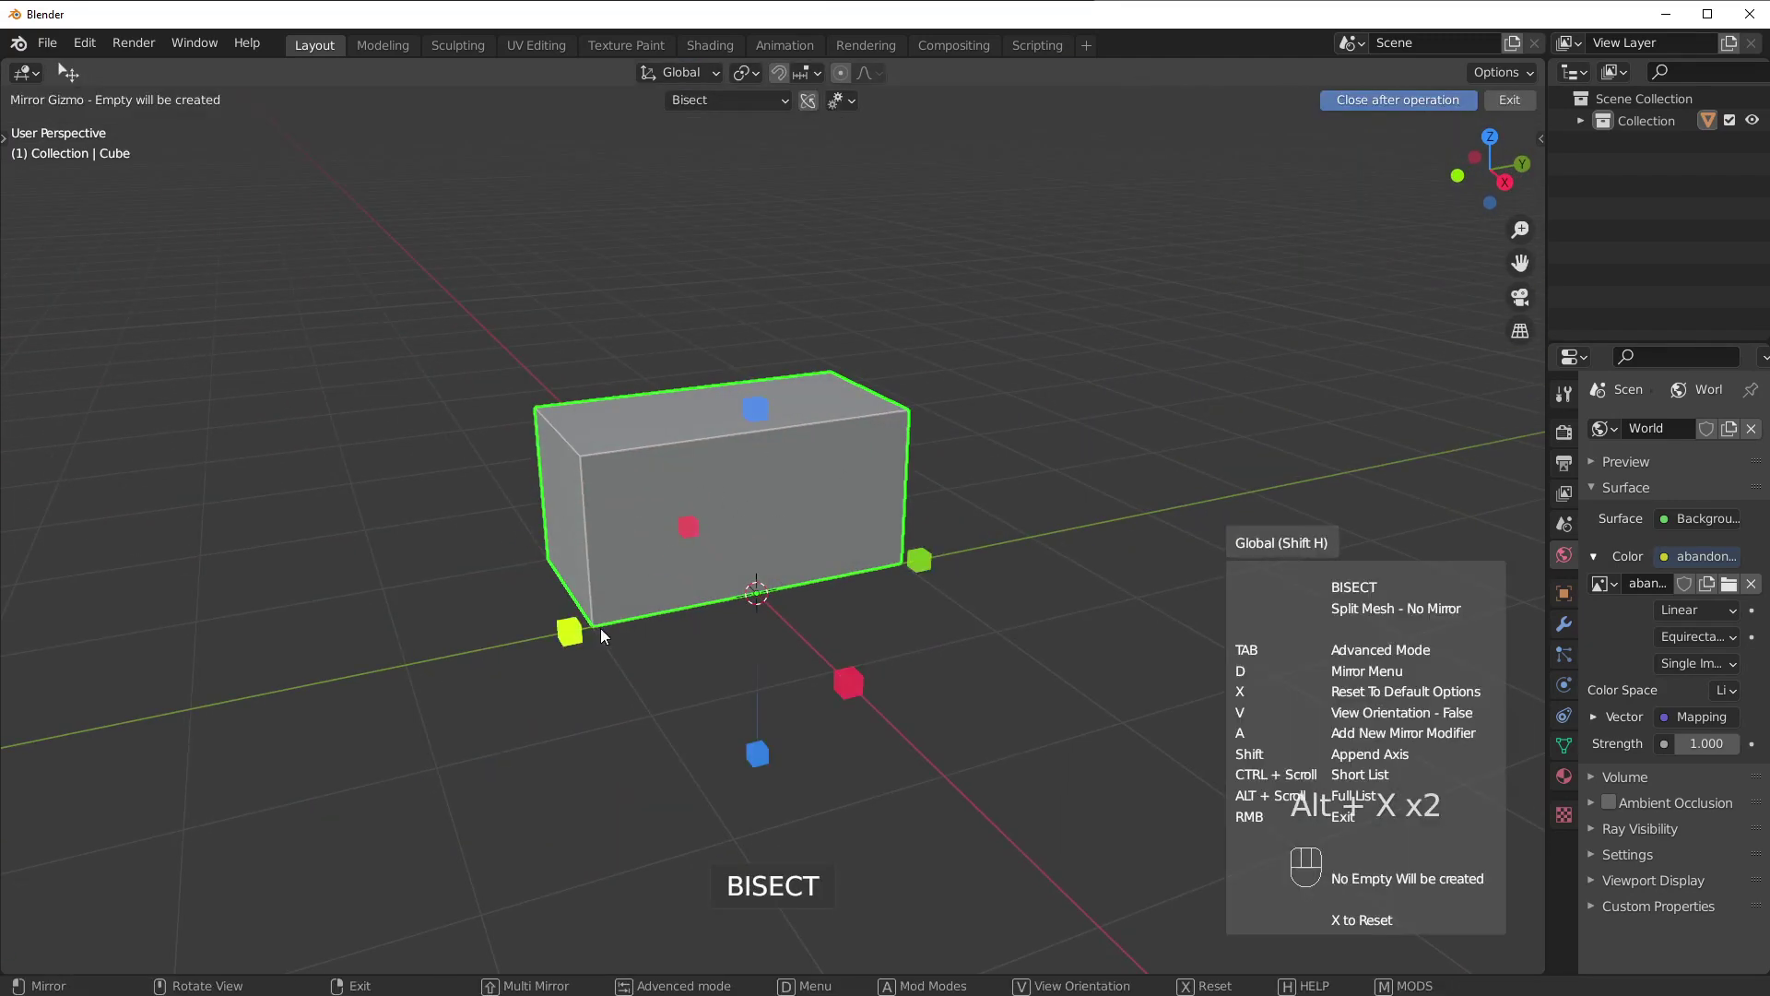
pyautogui.click(568, 630)
pyautogui.moveTo(590, 613); pyautogui.dragTo(861, 573, button='middle')
pyautogui.scroll(3, 905, 499)
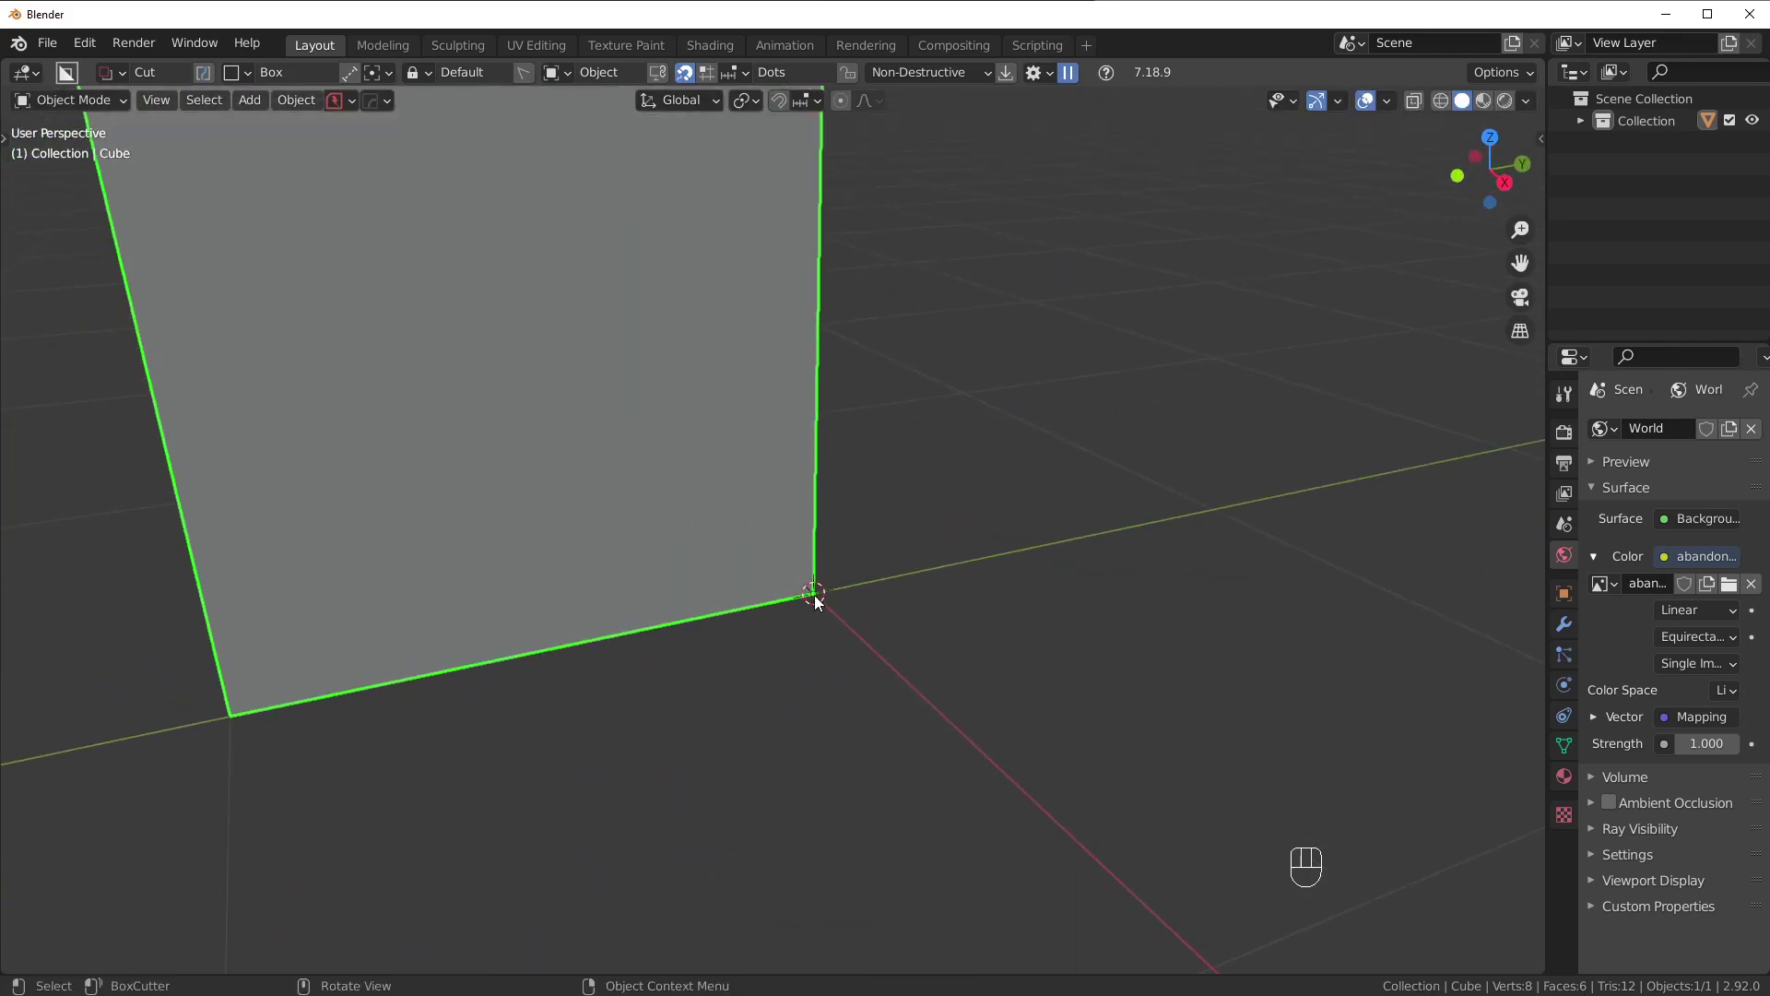
pyautogui.scroll(-3, 811, 597)
# Bisect the cube further down to a single plane, then undo to restore the cube.
pyautogui.hotkey('alt', 'x')
pyautogui.click(728, 503)
pyautogui.hotkey('alt', 'x')
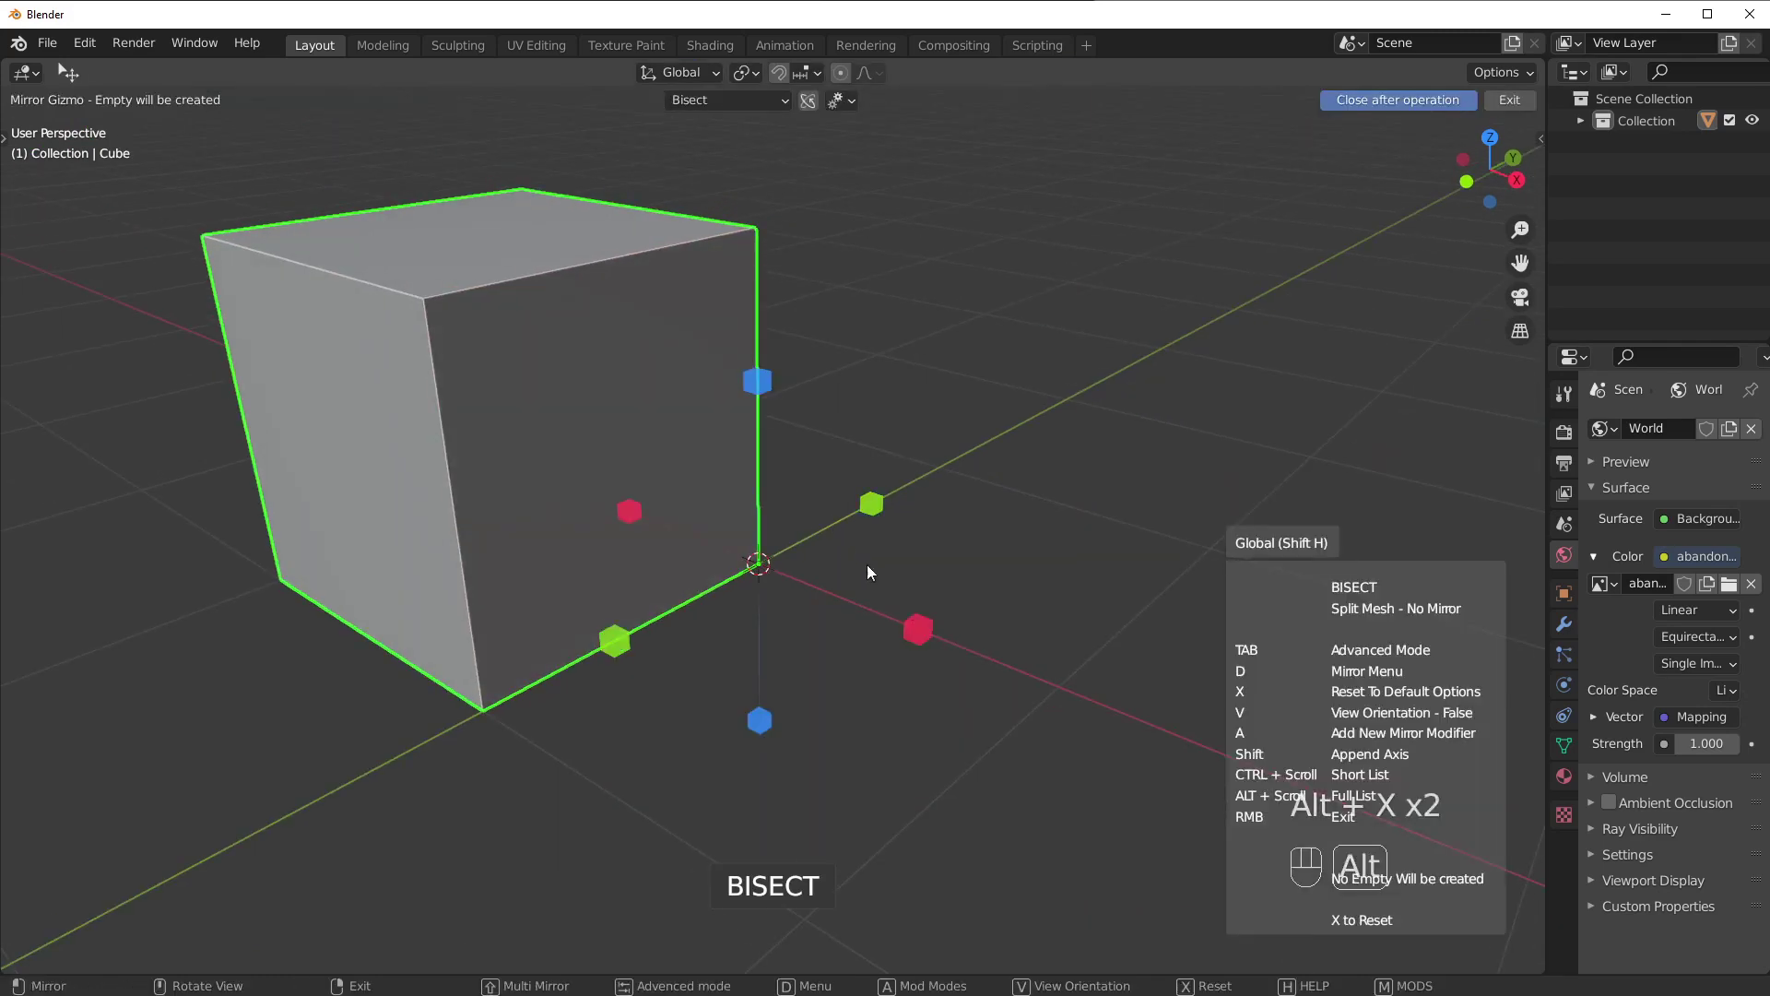
pyautogui.click(899, 629)
pyautogui.moveTo(832, 599); pyautogui.dragTo(688, 583, button='middle')
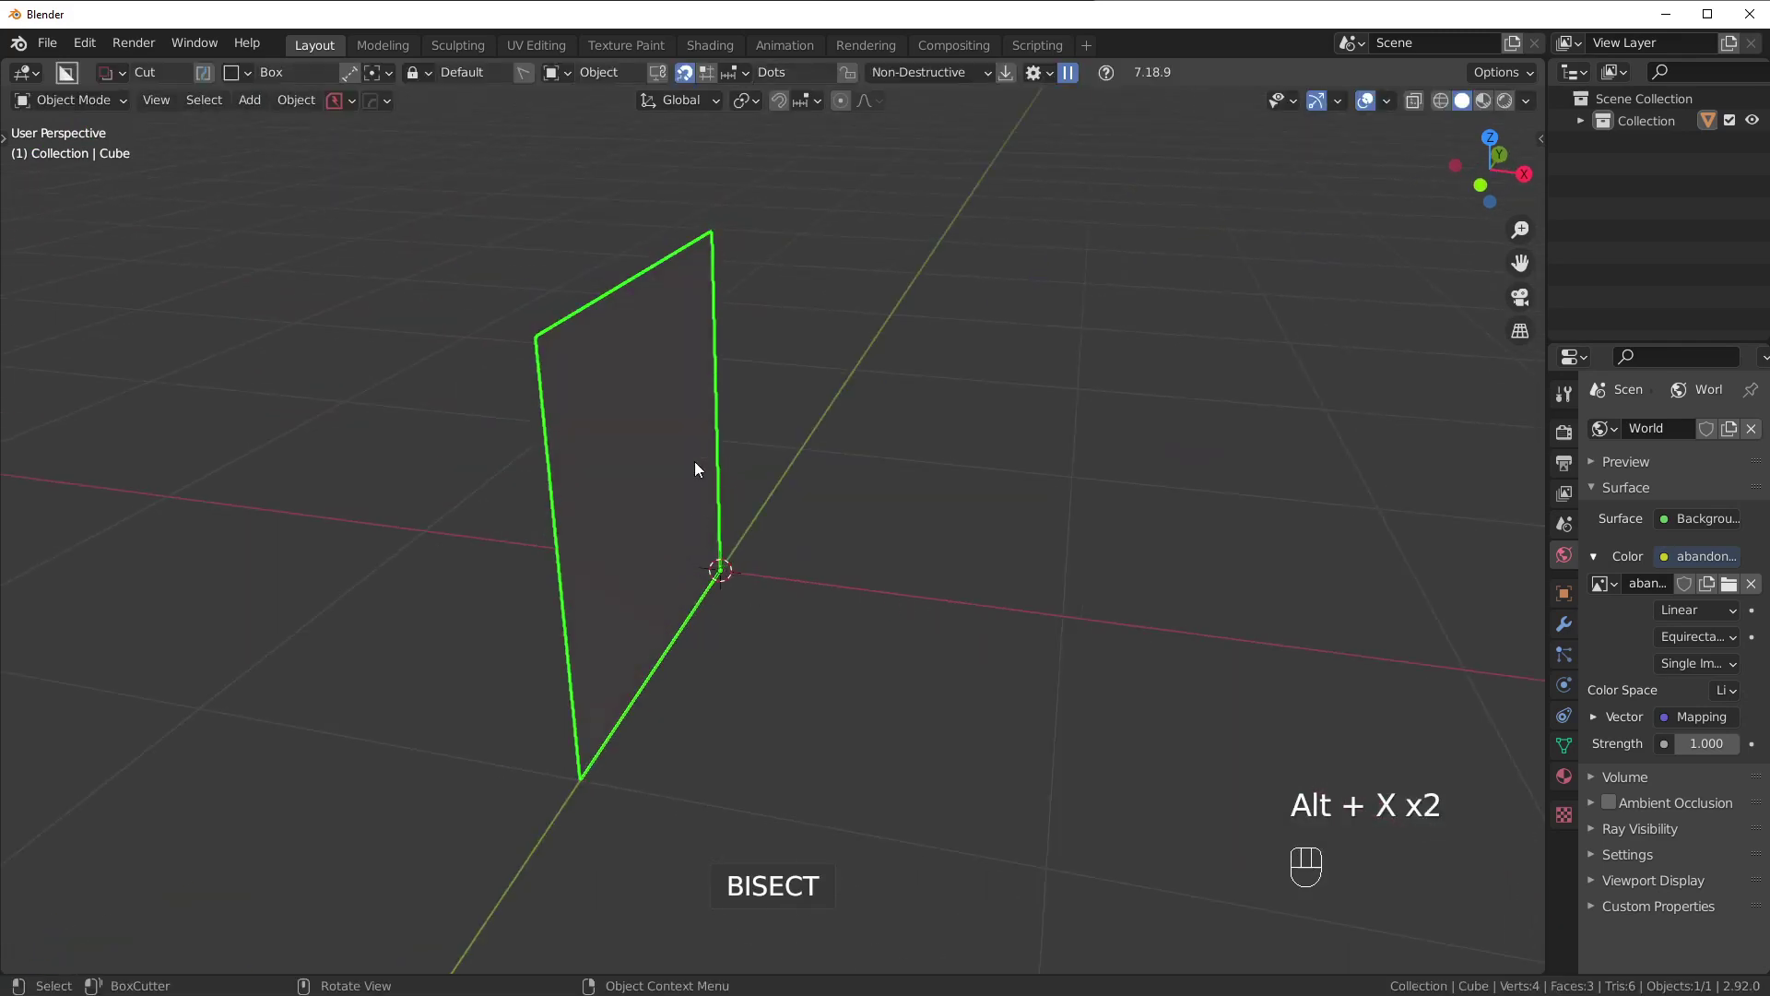
pyautogui.moveTo(694, 461); pyautogui.dragTo(622, 485, button='middle')
pyautogui.hotkey('ctrl', 'z')
# Set the cube's origin to its geometry centre from the object context menu.
pyautogui.hotkey('alt', 'x')
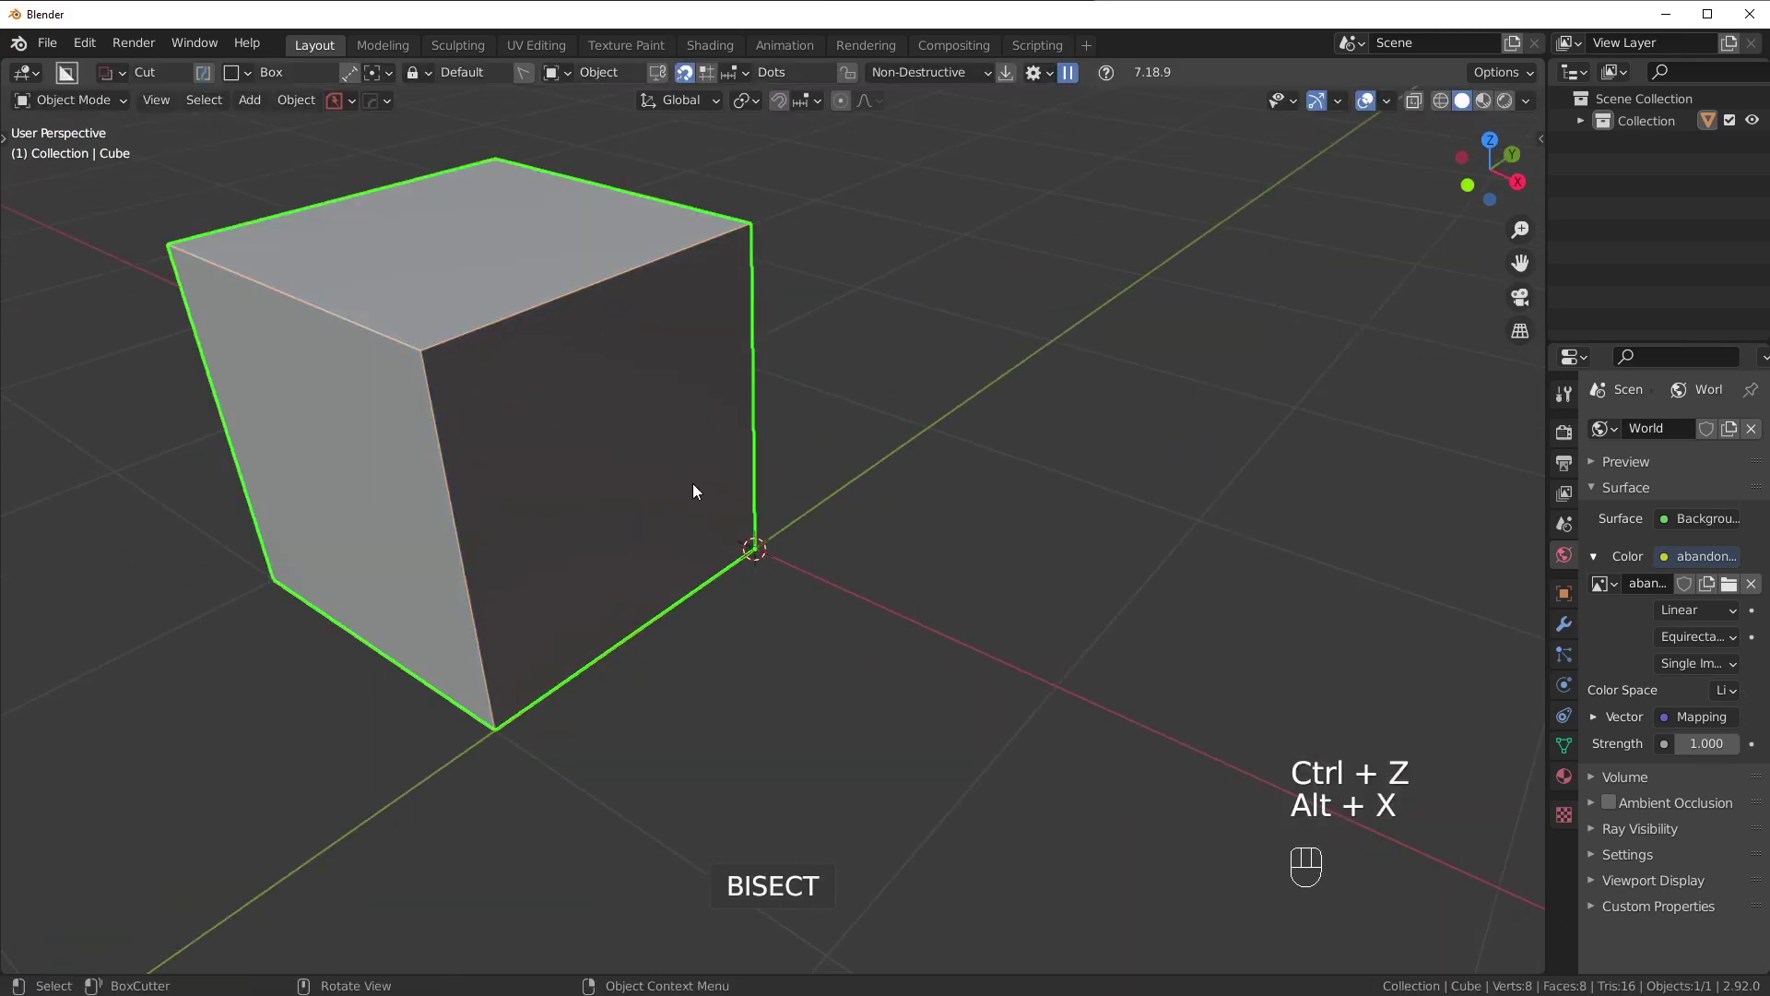
pyautogui.hotkey('alt', 'x')
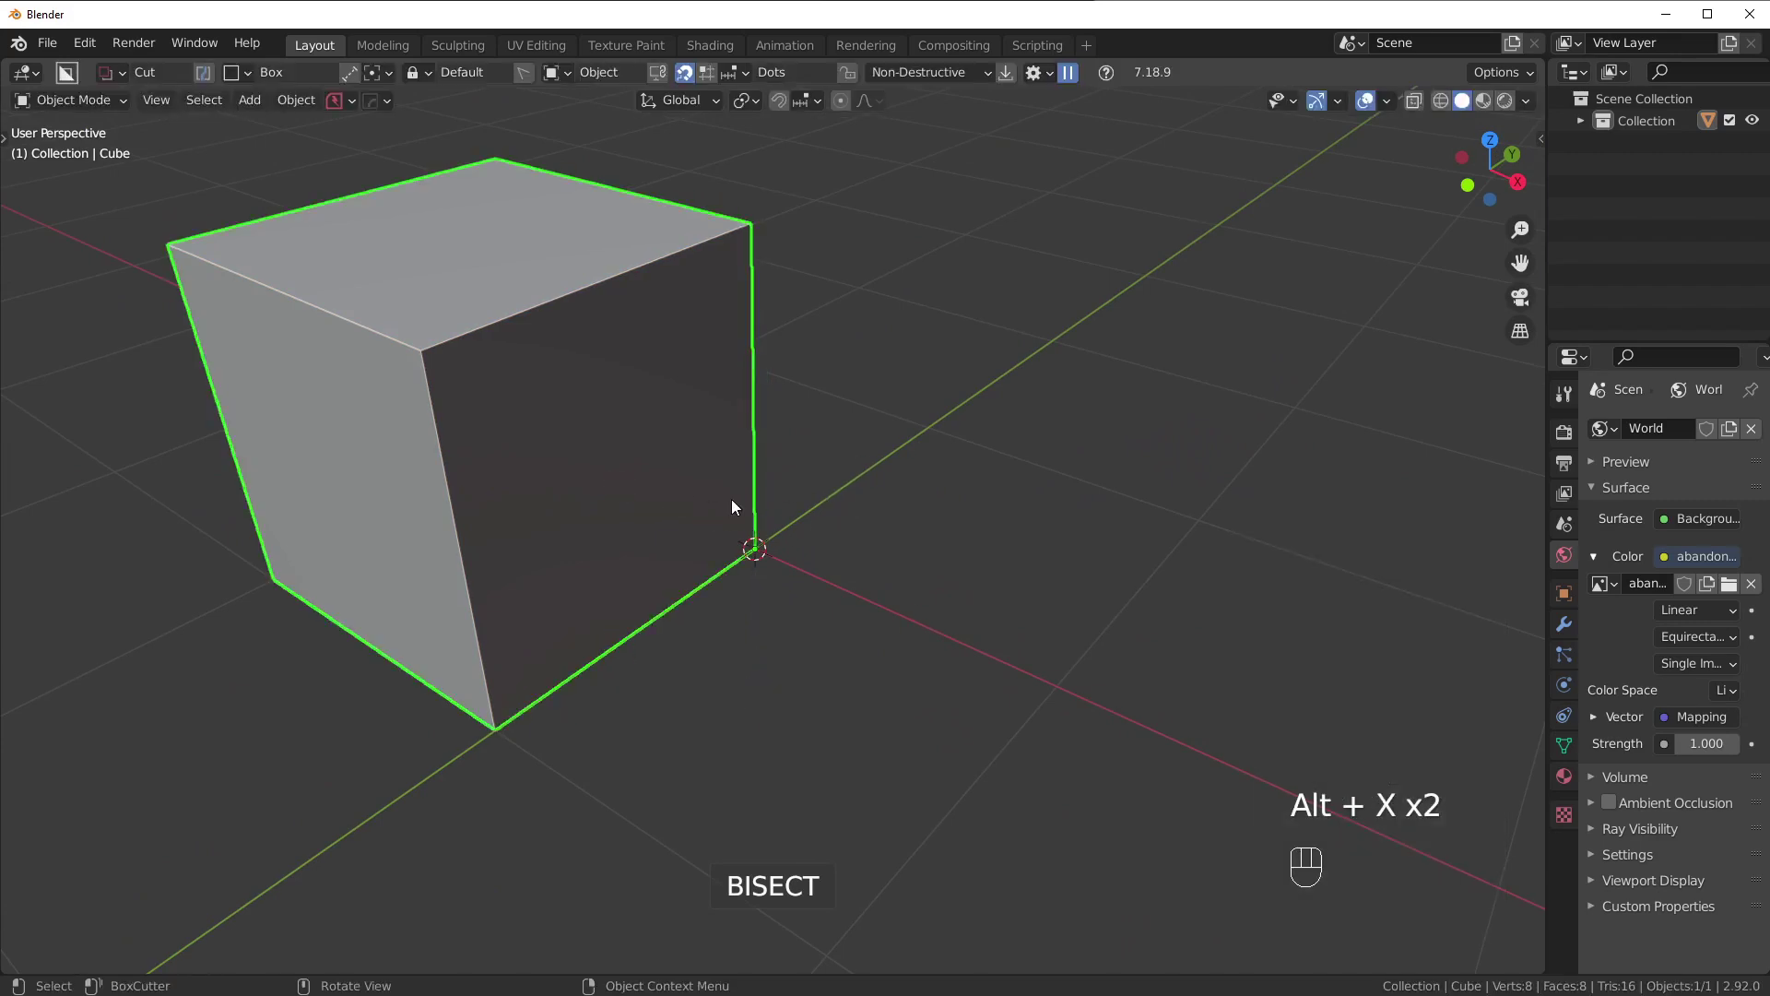
pyautogui.rightClick(732, 506)
pyautogui.moveTo(645, 553)
pyautogui.click(860, 574)
pyautogui.moveTo(860, 574); pyautogui.dragTo(777, 533, button='middle')
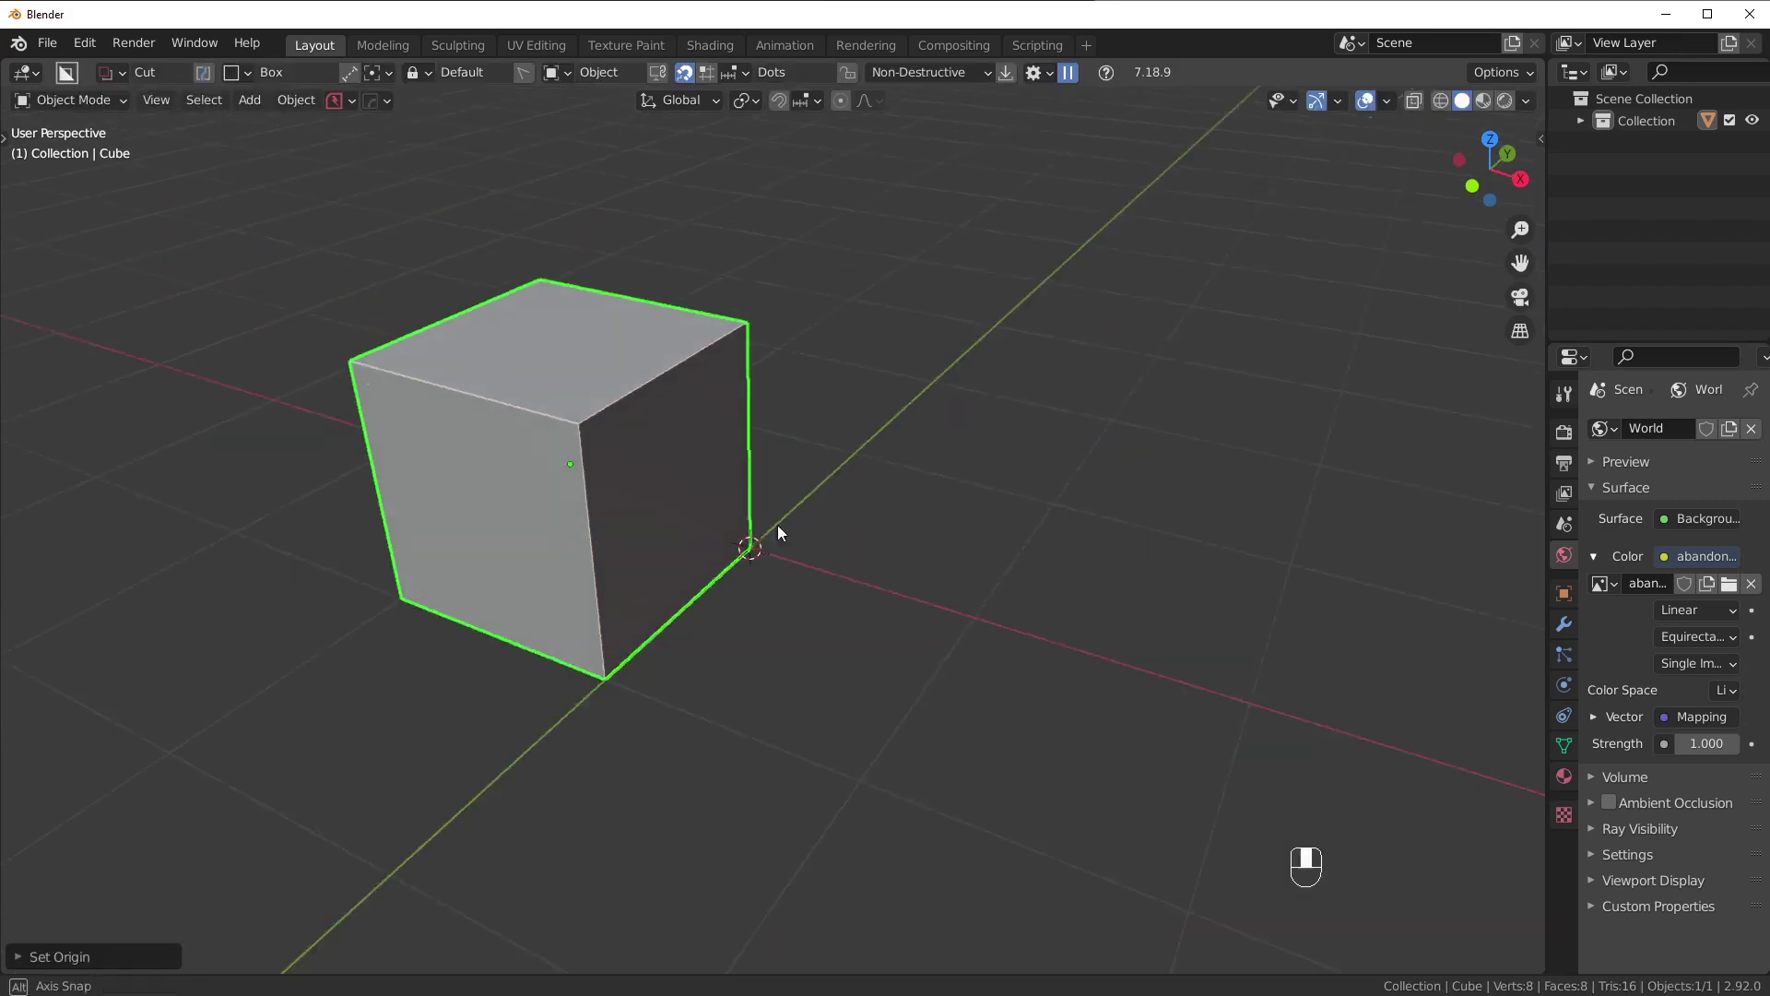
# Try another X-axis bisect, then set the origin to geometry once more.
pyautogui.hotkey('alt', 'x')
pyautogui.click(387, 489)
pyautogui.moveTo(387, 488); pyautogui.dragTo(617, 485, button='middle')
pyautogui.hotkey('alt', 'x')
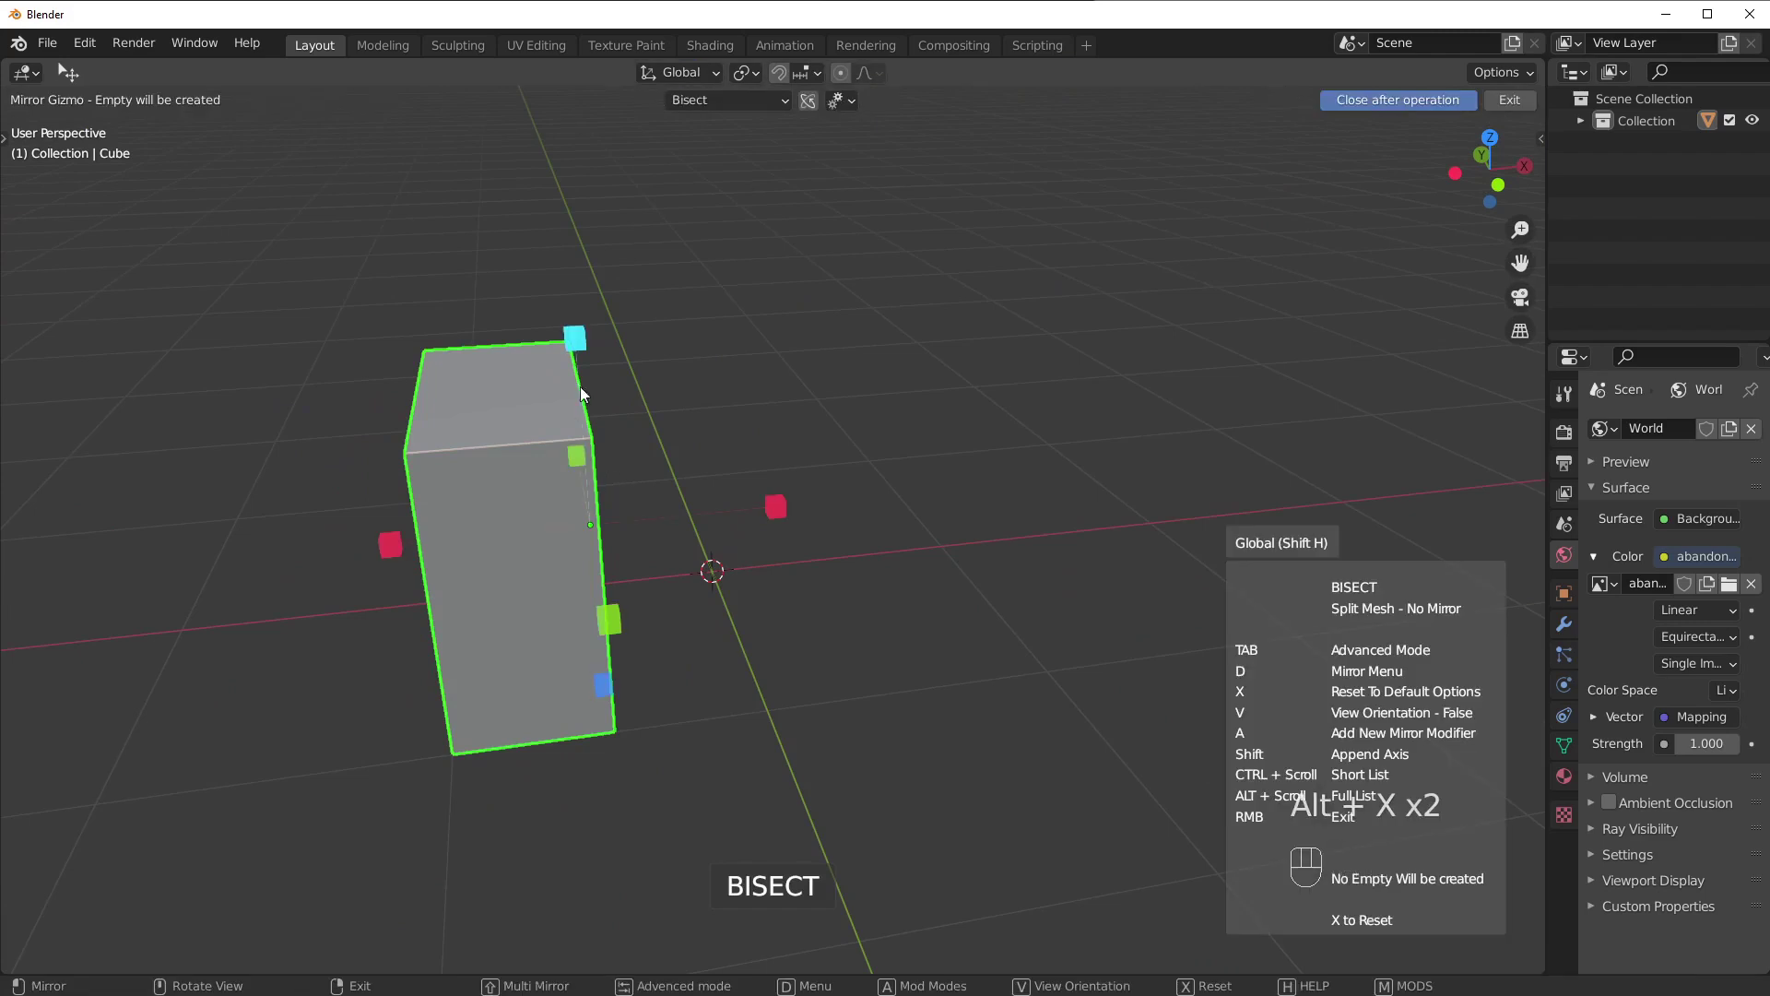
pyautogui.moveTo(582, 393); pyautogui.dragTo(815, 525, button='middle')
pyautogui.hotkey('alt', 'x')
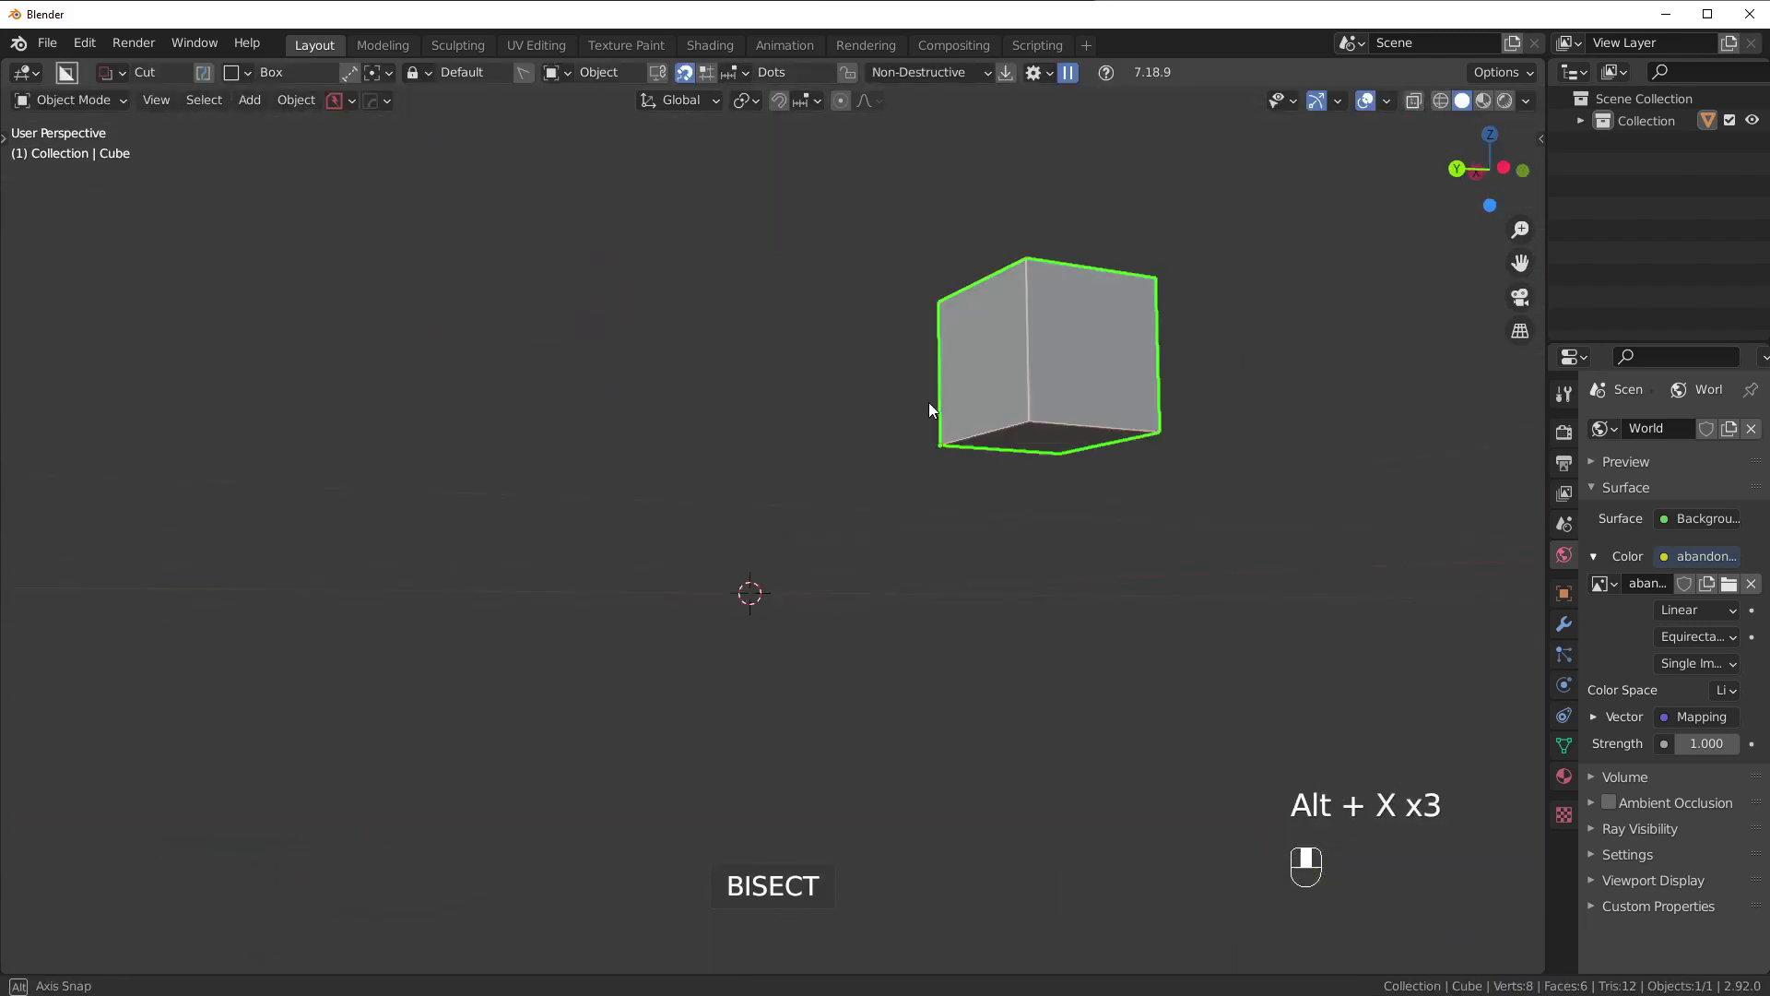
pyautogui.moveTo(929, 409); pyautogui.dragTo(788, 463, button='middle')
pyautogui.rightClick(959, 464)
pyautogui.moveTo(964, 463)
pyautogui.click(1093, 487)
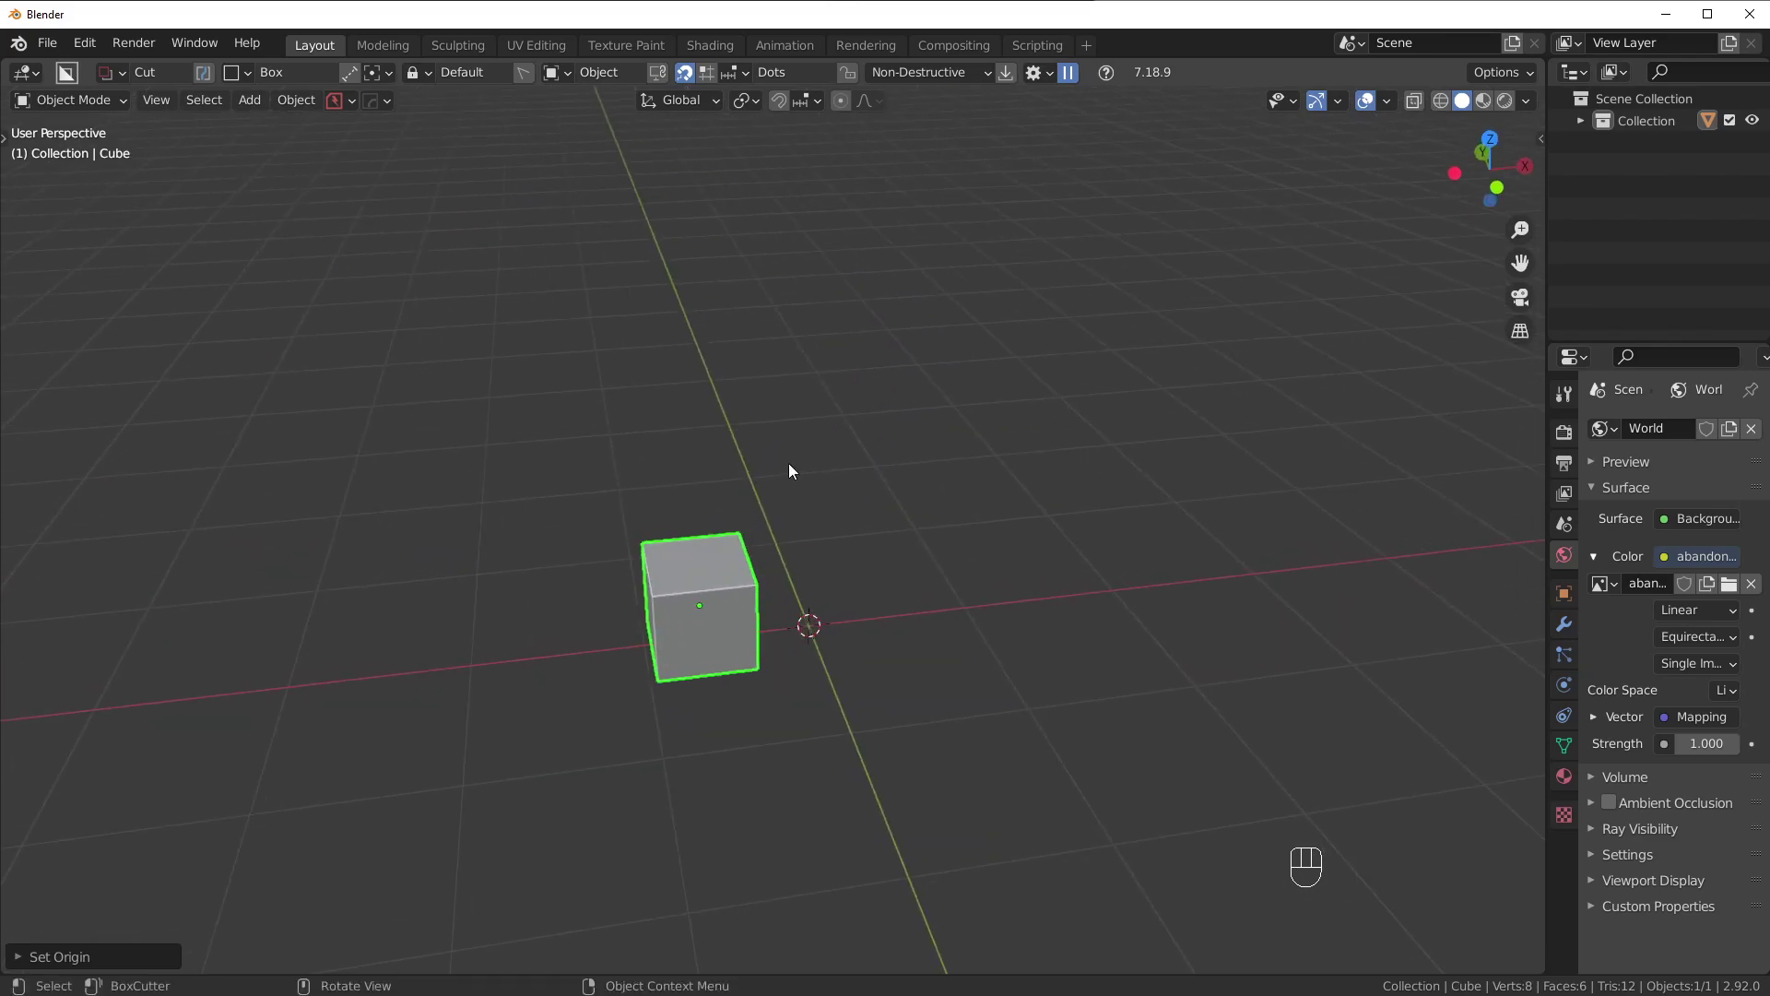
# Add a fresh cube mesh at the 3D cursor.
pyautogui.hotkey('shift', 'a')
pyautogui.click(878, 480)
pyautogui.moveTo(877, 479); pyautogui.dragTo(878, 452, button='middle')
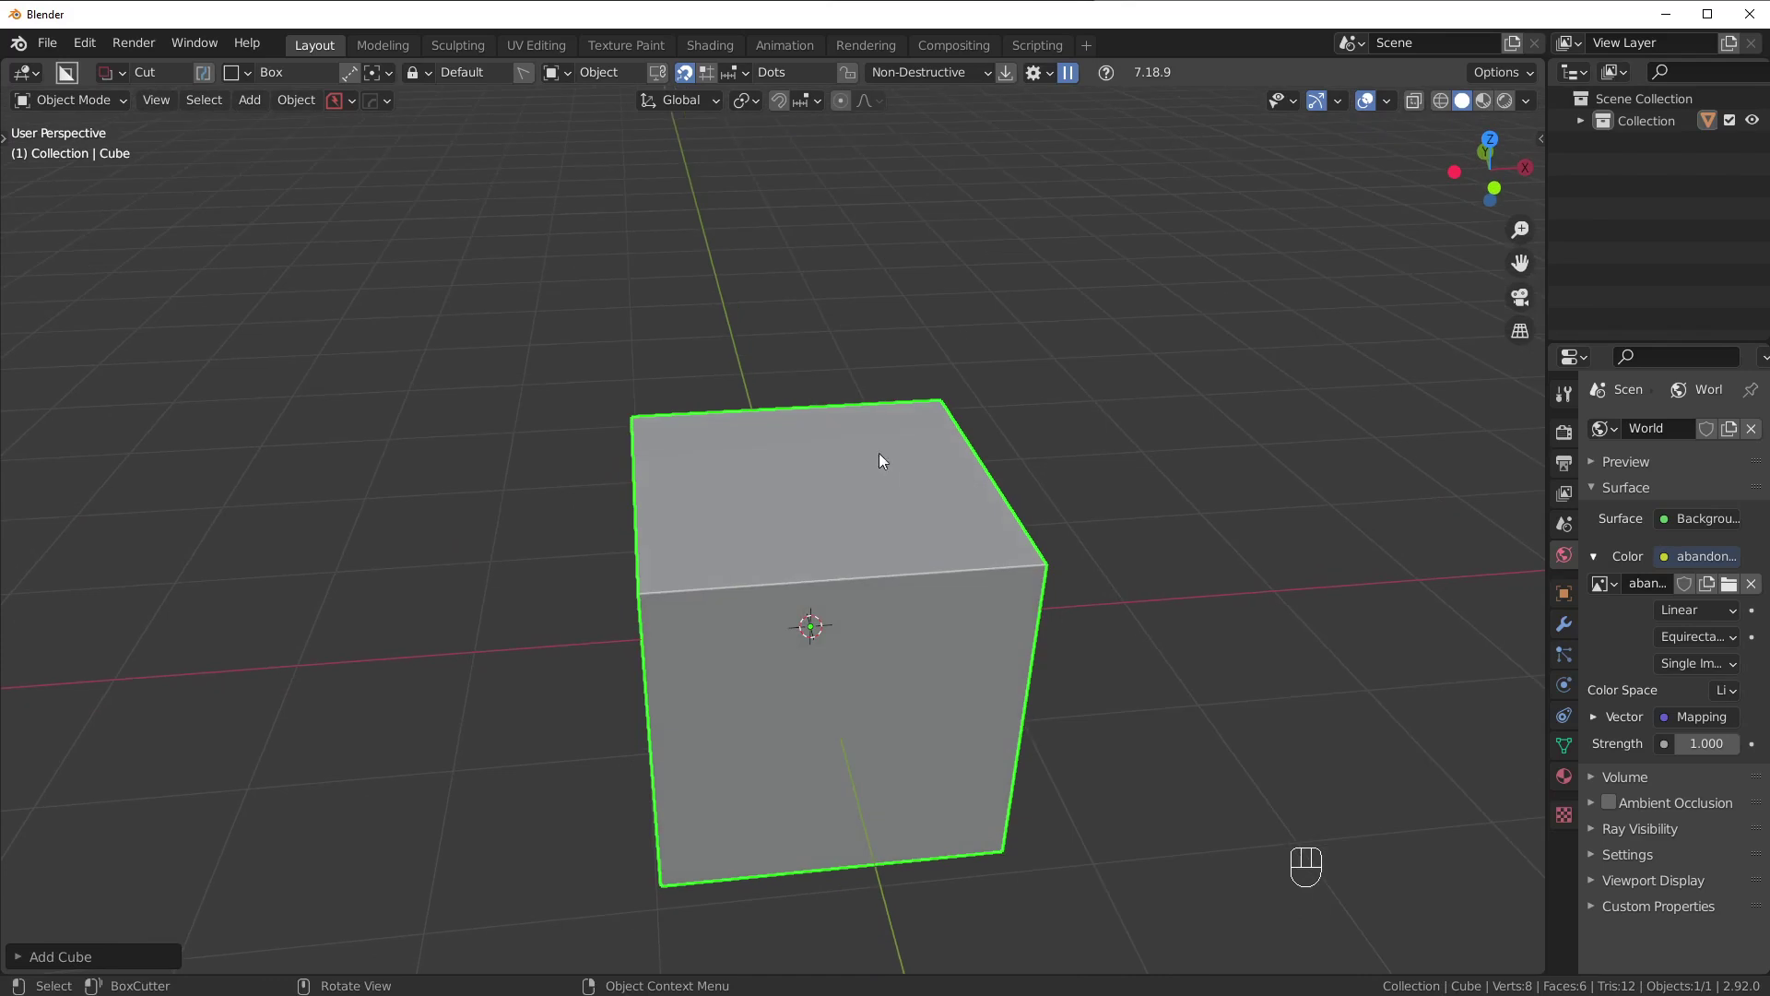
# Bisect the new cube on X in Bisect&Modifier mode and check it in Edit Mode.
pyautogui.hotkey('alt', 'x')
pyautogui.click(752, 98)
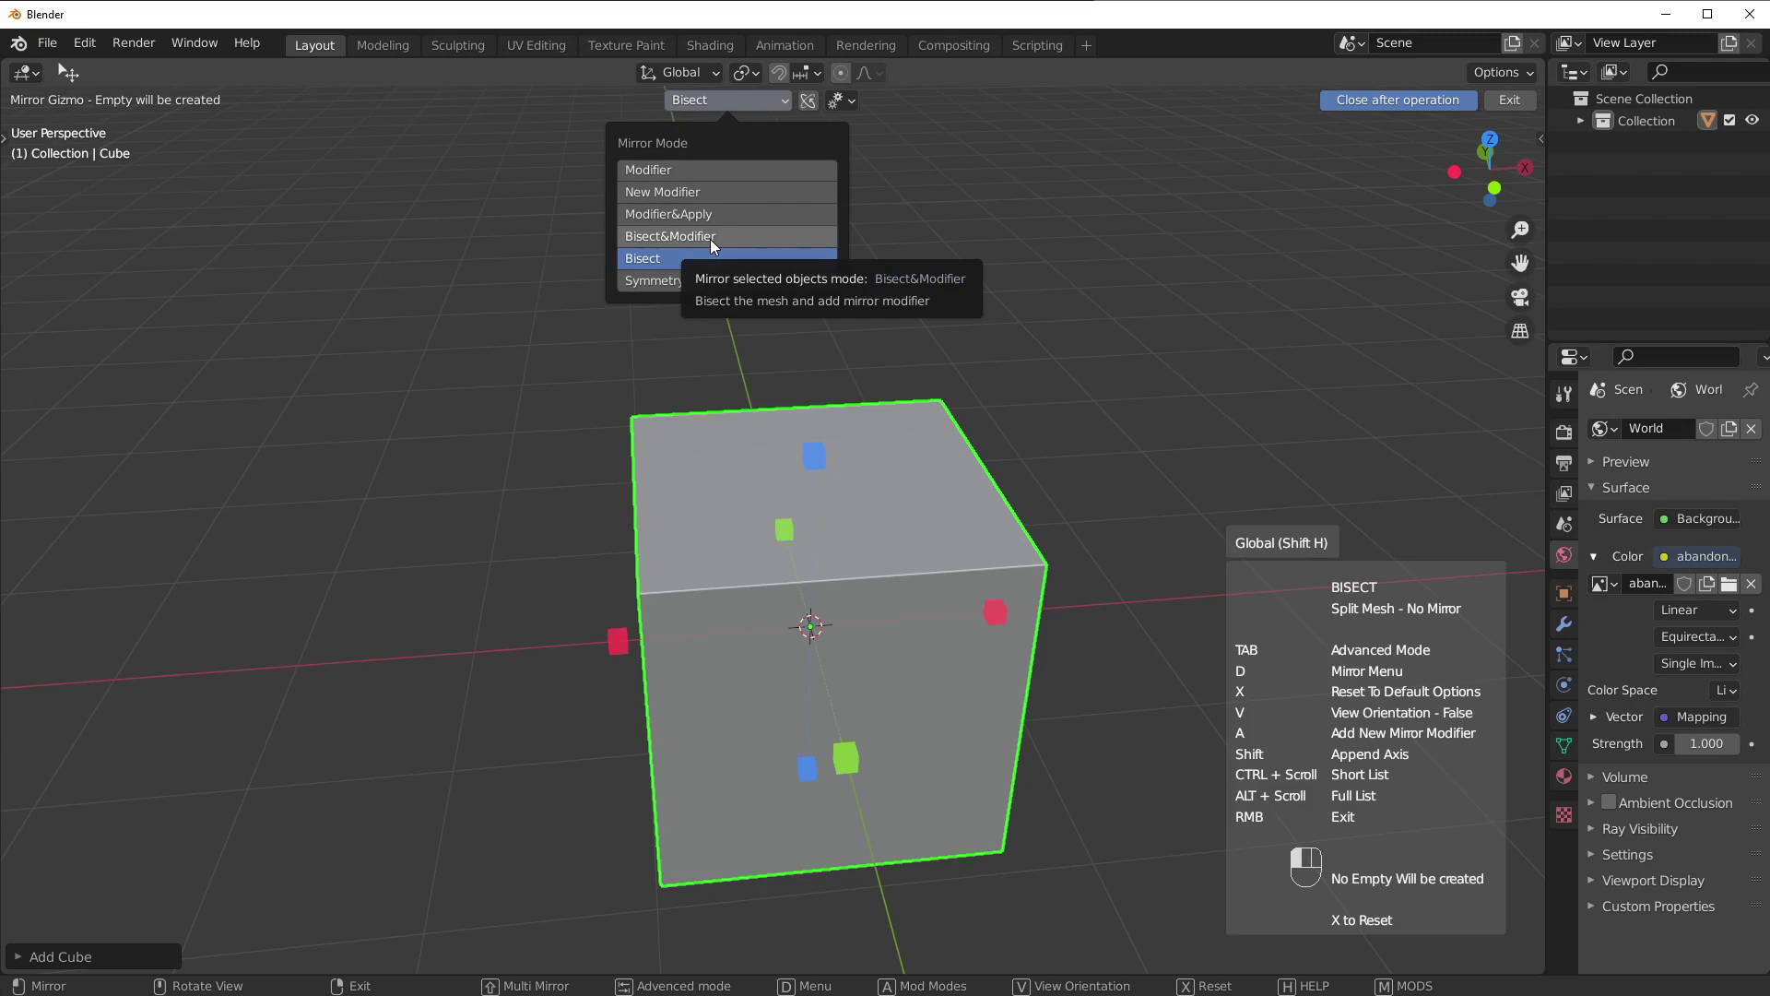
pyautogui.click(710, 239)
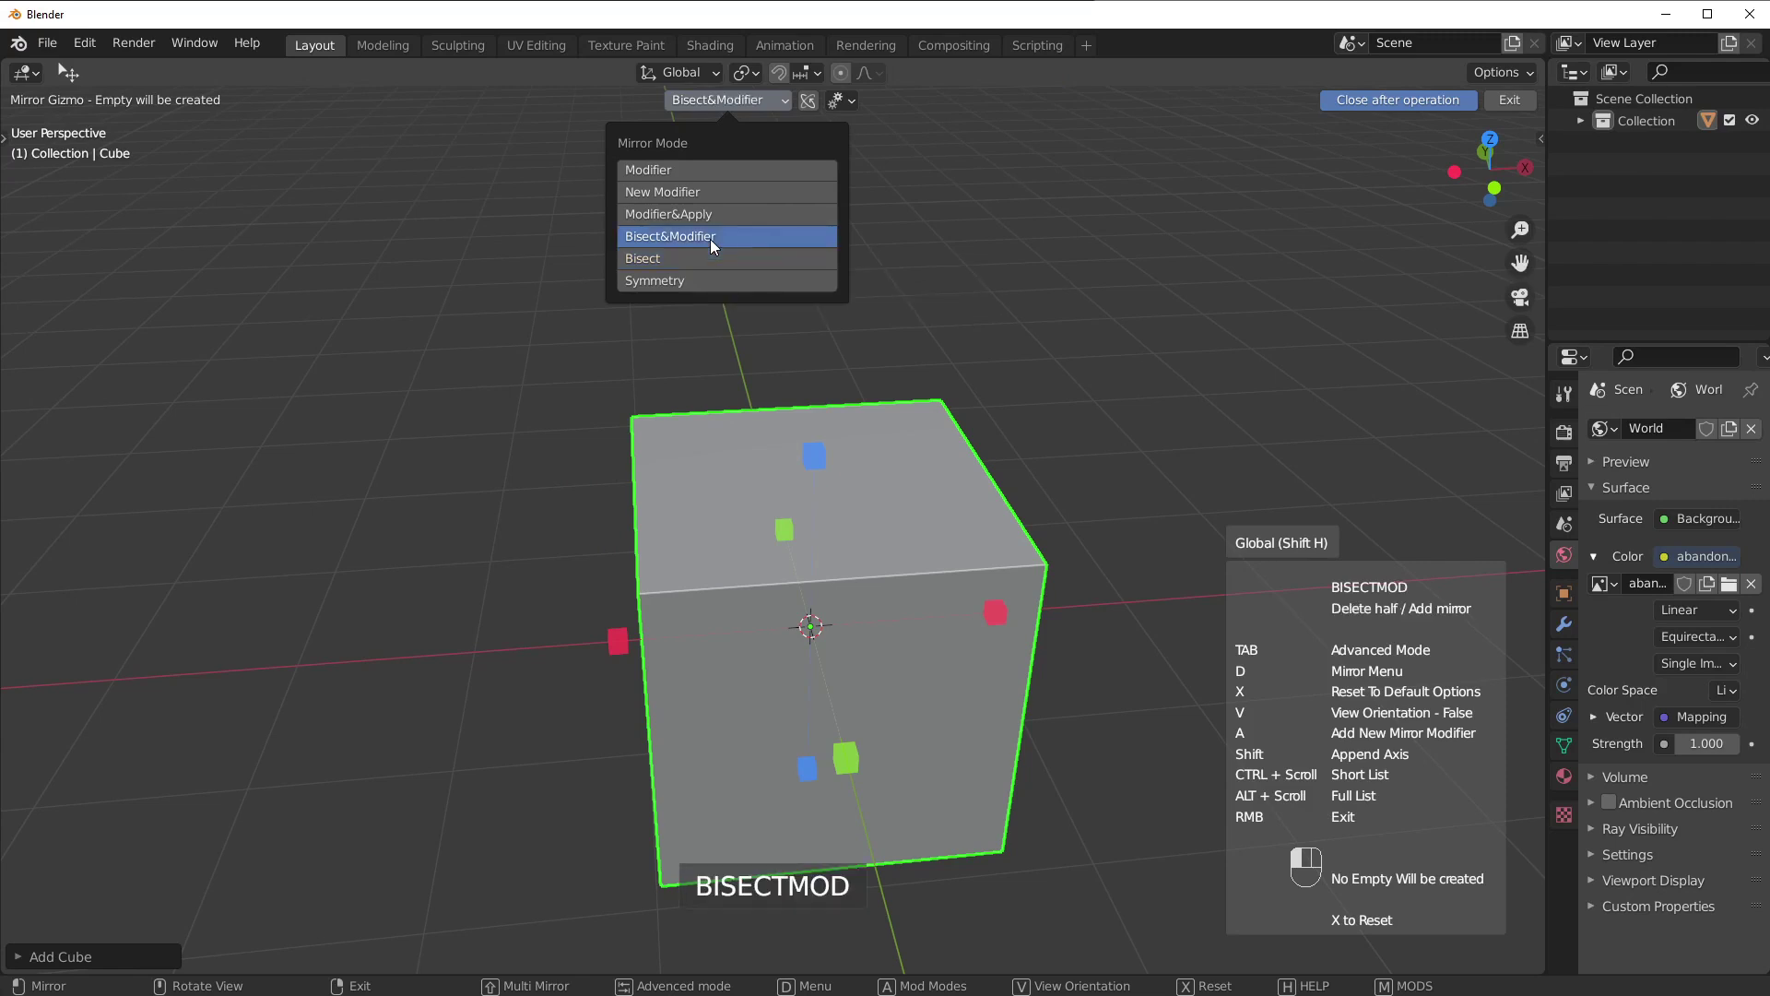
pyautogui.click(621, 645)
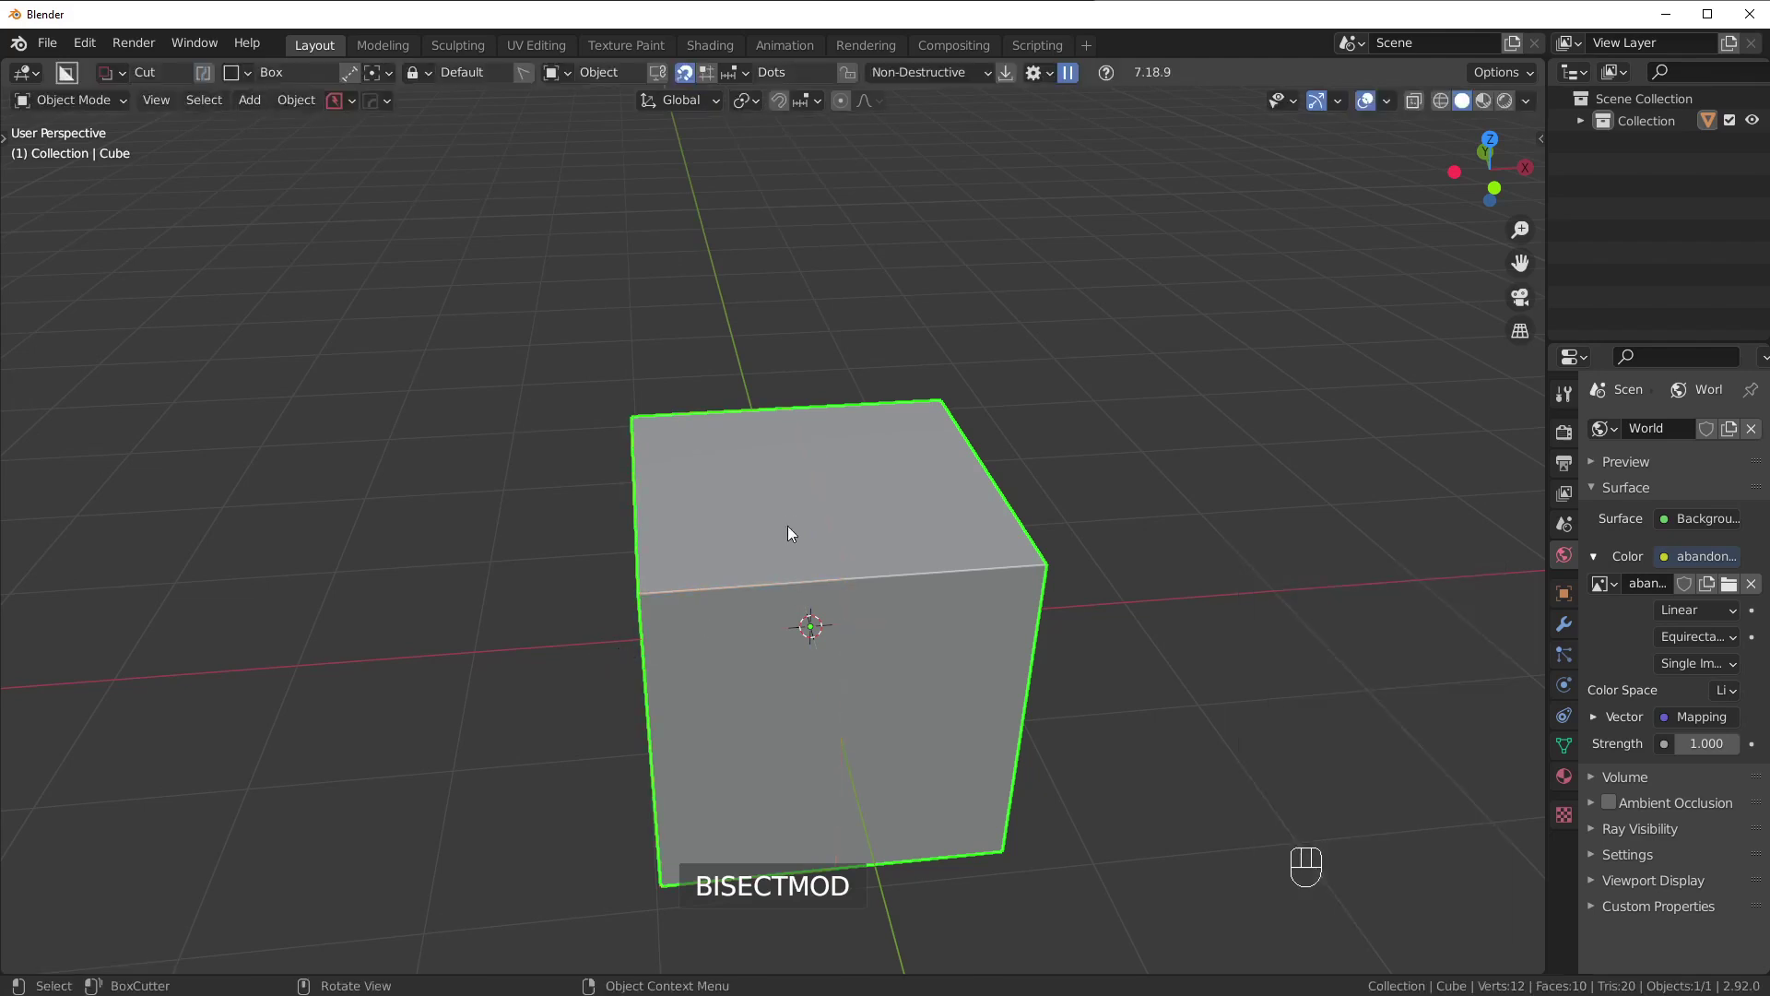
pyautogui.press('Tab')
pyautogui.moveTo(753, 634); pyautogui.dragTo(778, 672, button='middle')
# Select all the cube's geometry and show its modifier settings in a widened properties panel.
pyautogui.press('a')
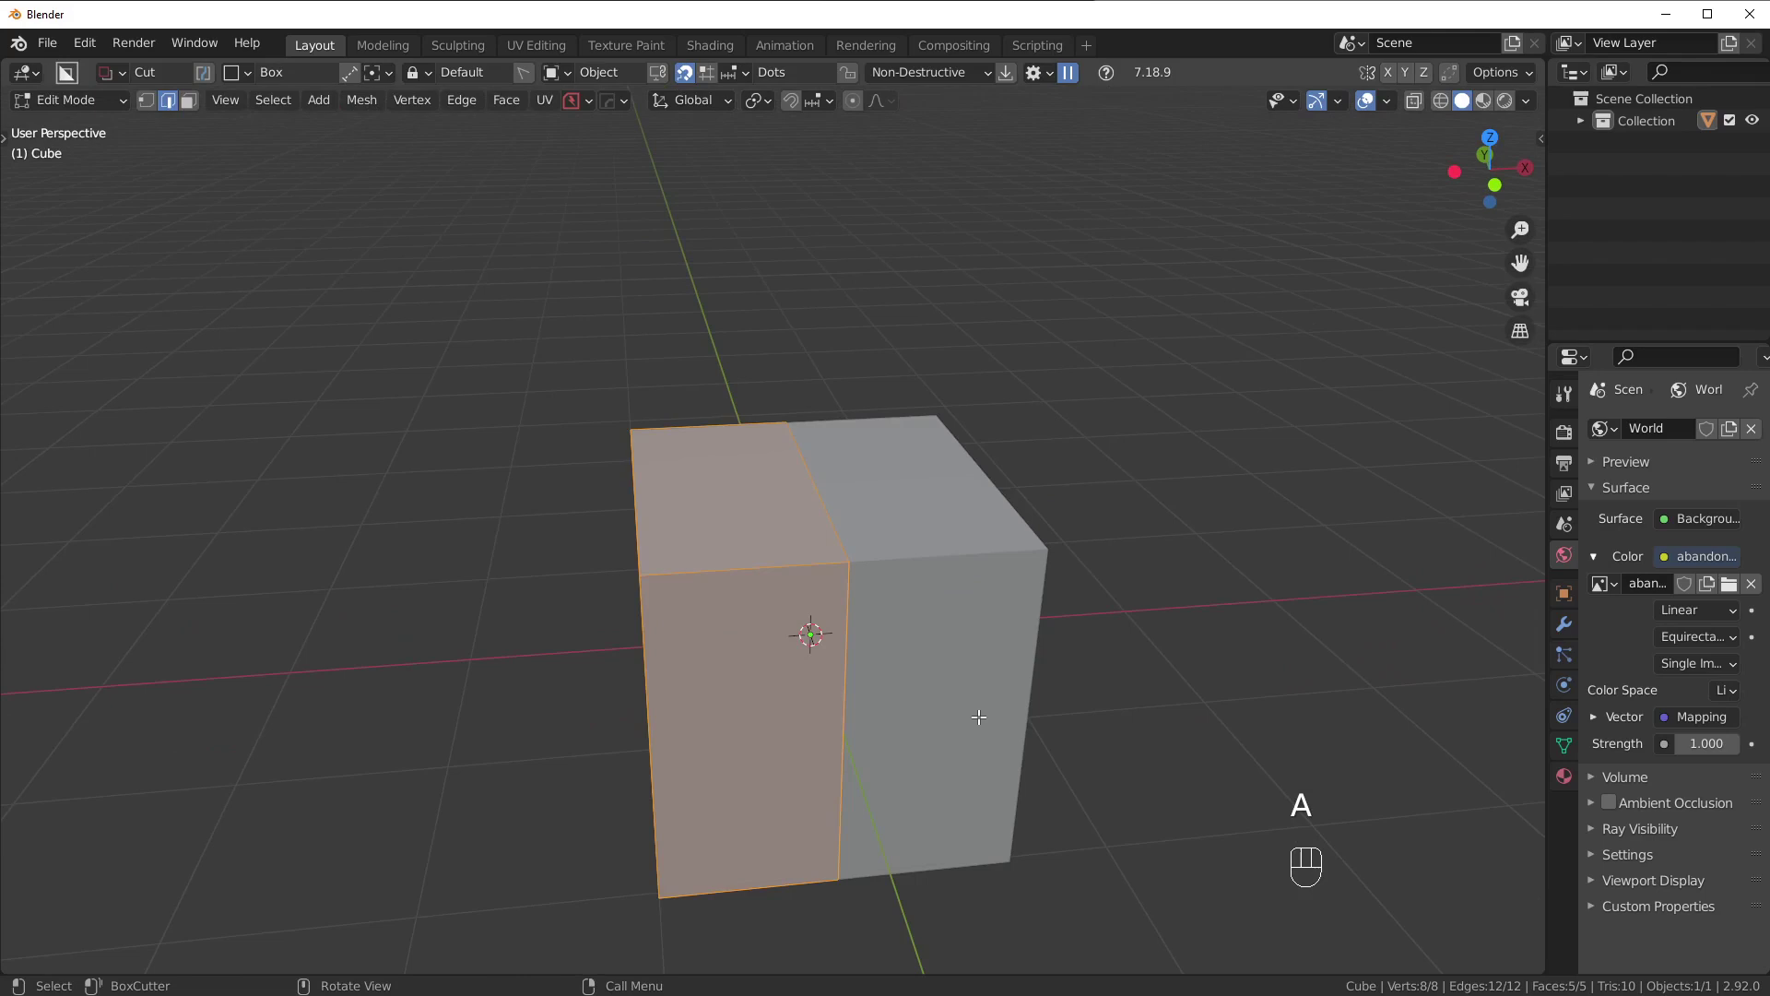
pyautogui.scroll(2, 979, 749)
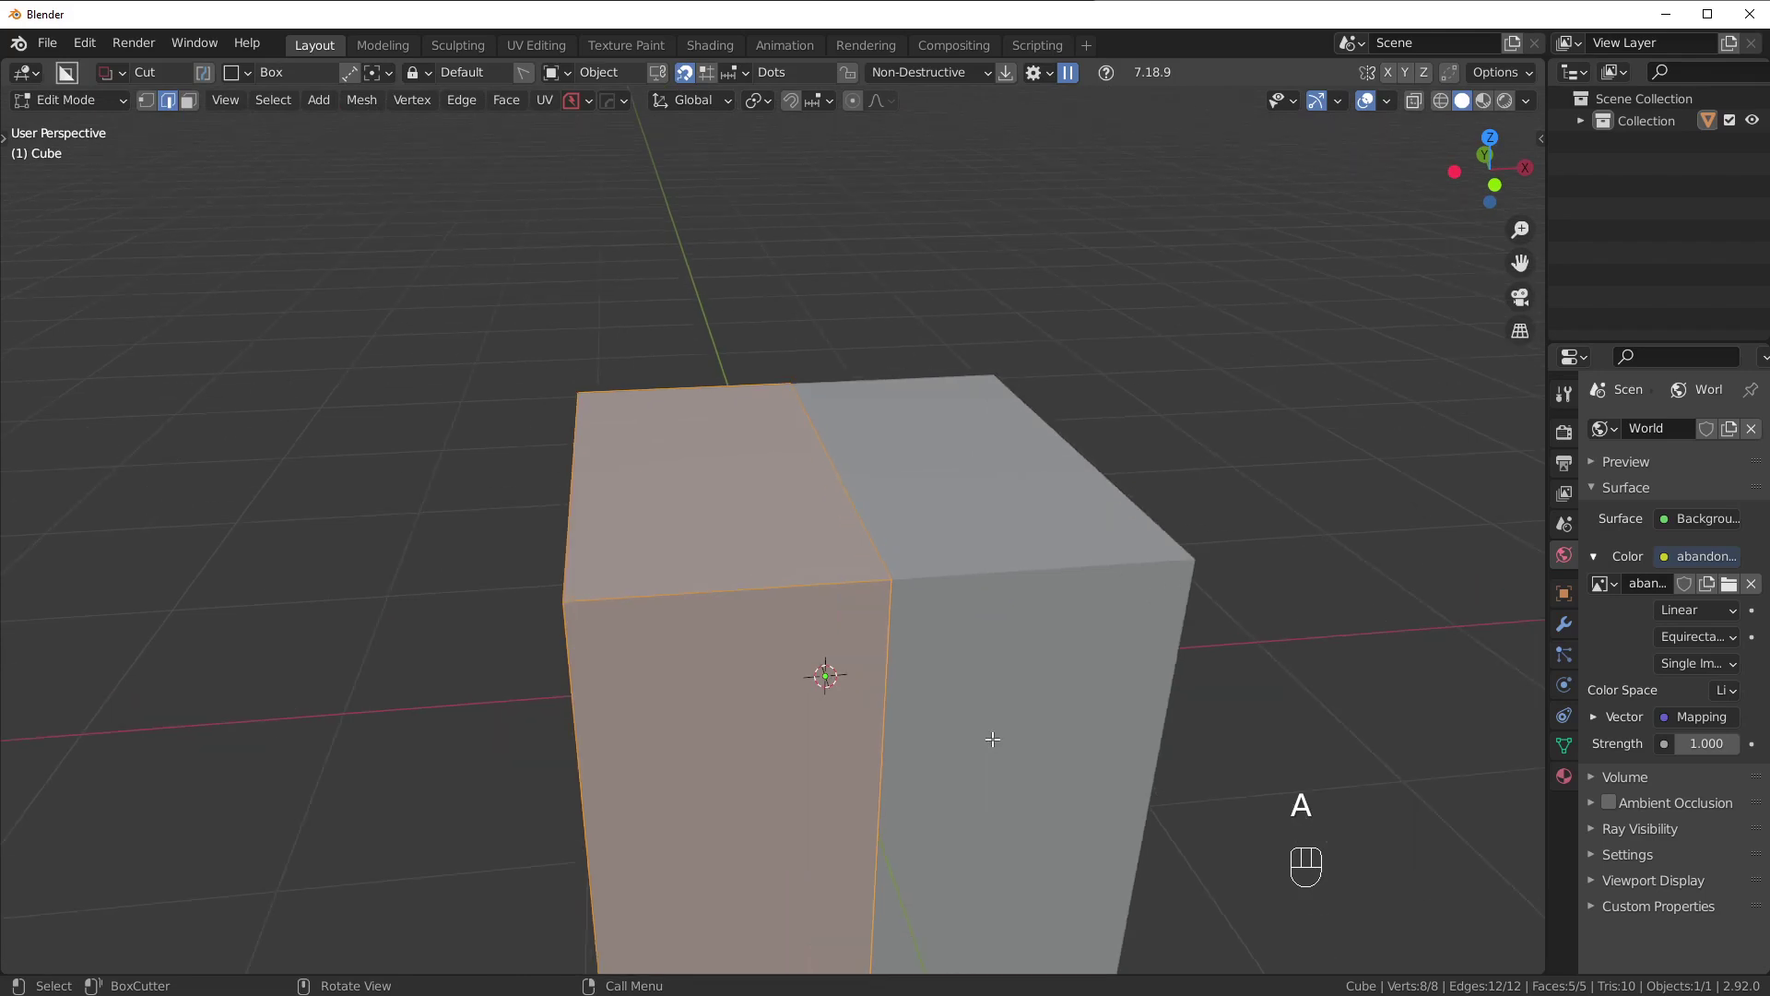
pyautogui.click(1562, 627)
pyautogui.moveTo(1548, 634); pyautogui.dragTo(1428, 634)
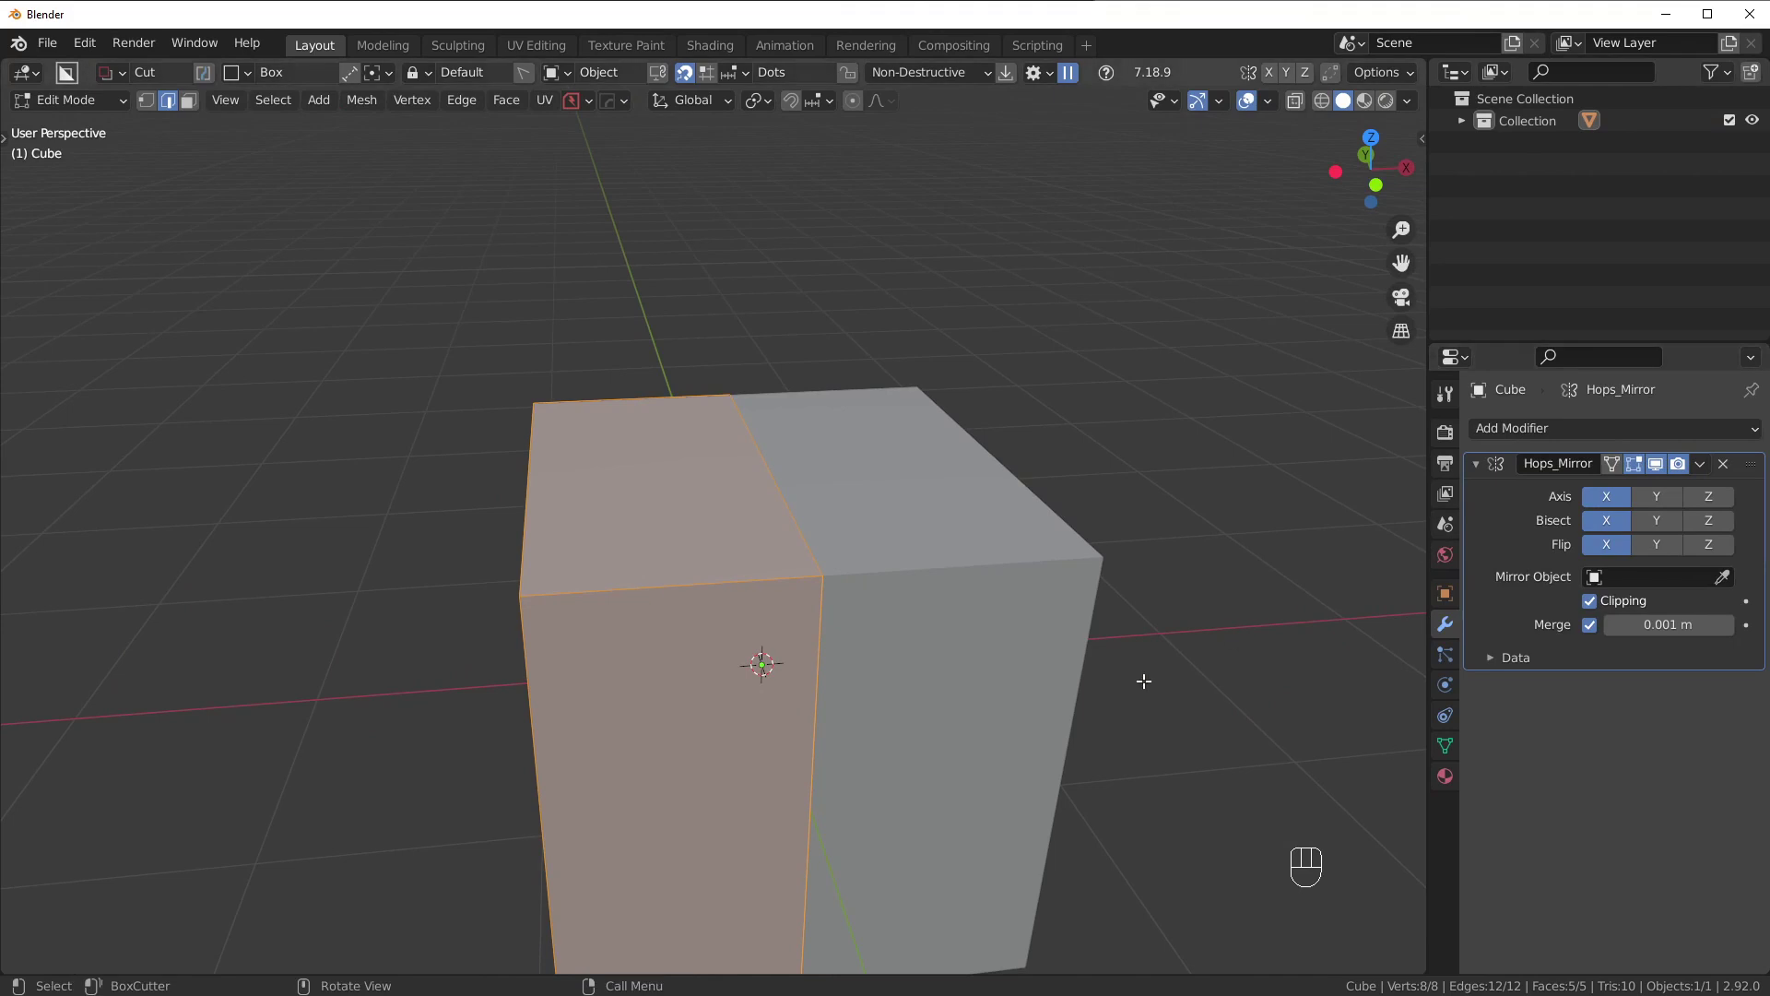
# Switch between object and edit mode while orbiting to inspect the cube.
pyautogui.press('Tab')
pyautogui.moveTo(1154, 666); pyautogui.dragTo(968, 545, button='middle')
pyautogui.press('Tab')
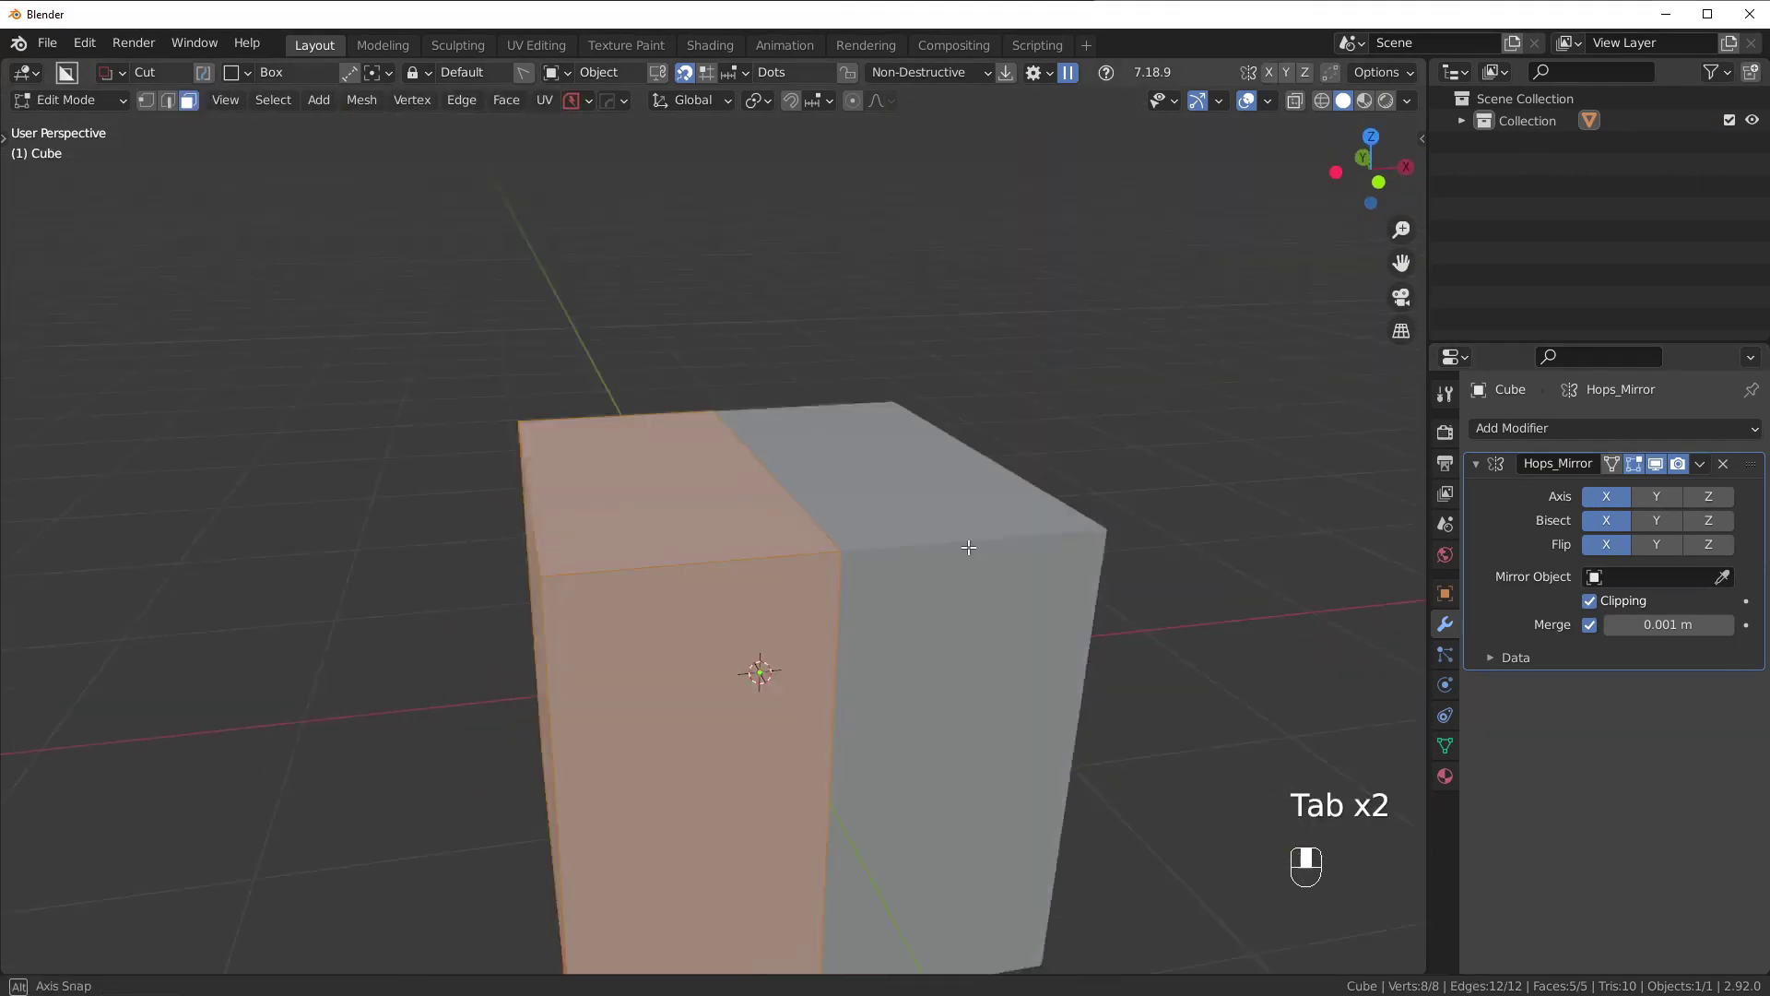
pyautogui.scroll(-5, 968, 545)
pyautogui.moveTo(877, 617); pyautogui.dragTo(785, 606, button='middle')
pyautogui.scroll(5, 847, 485)
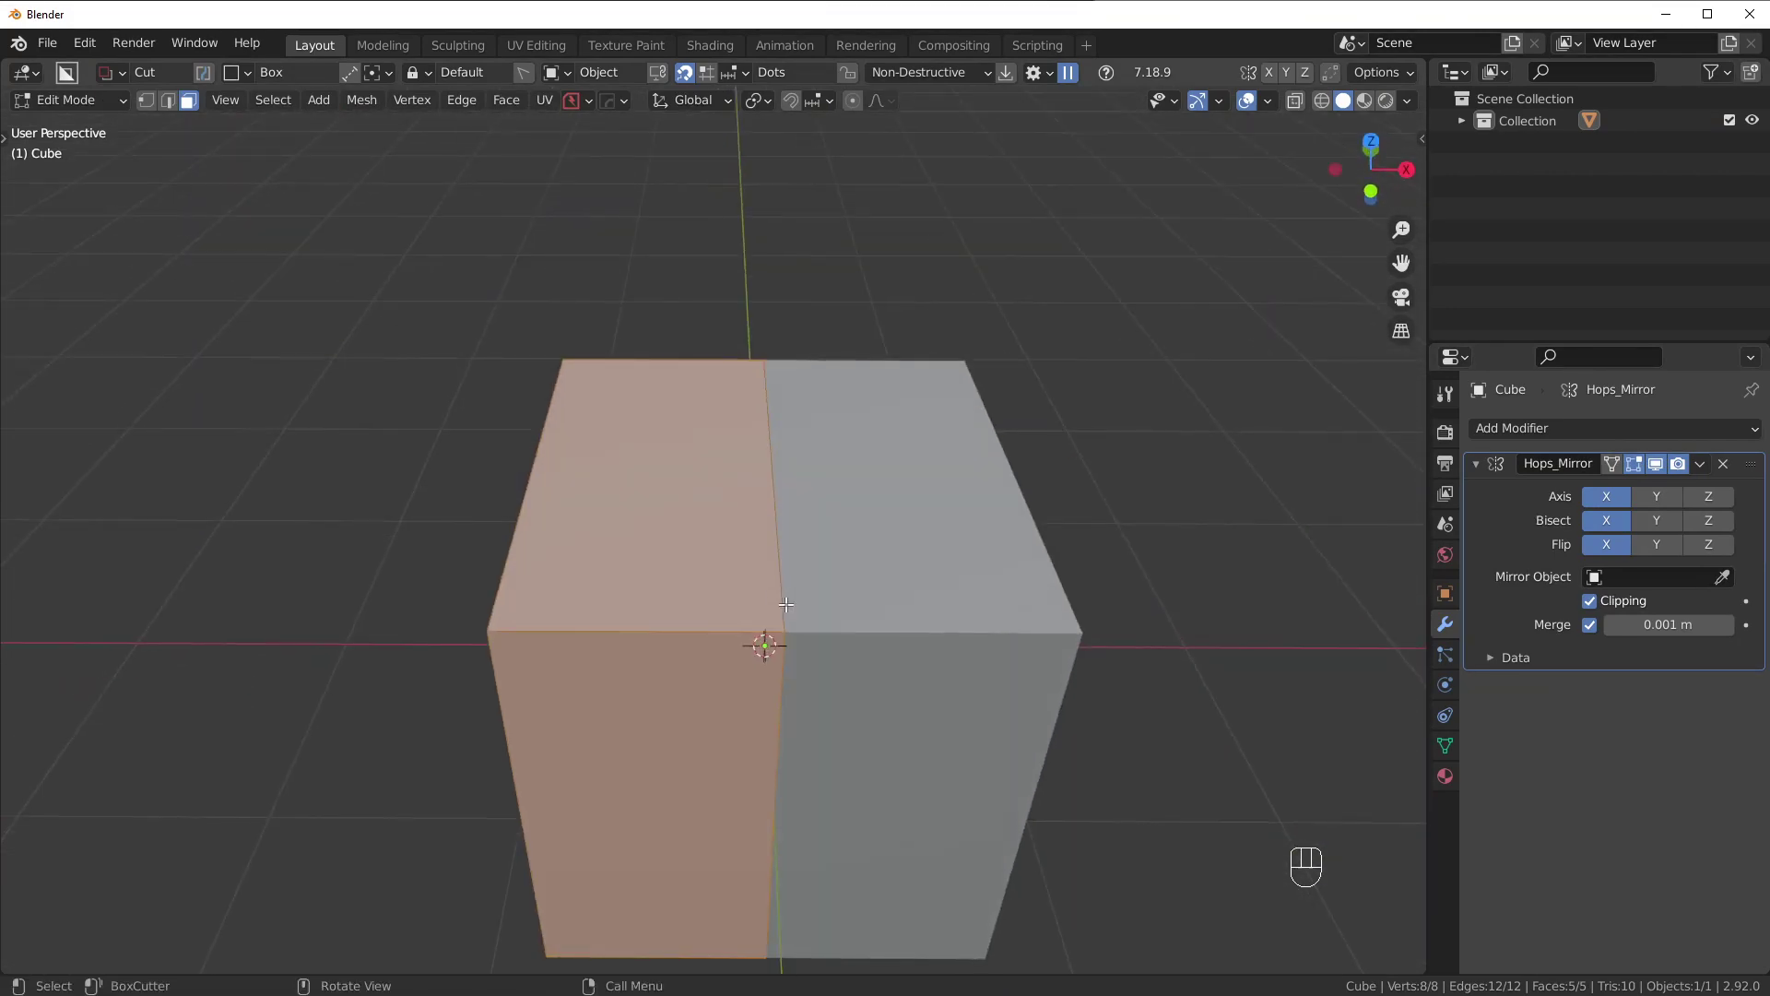
pyautogui.scroll(-3, 850, 541)
# Return to object mode and bring up the HardOps mirror tool's list of mirror modes.
pyautogui.press('Tab')
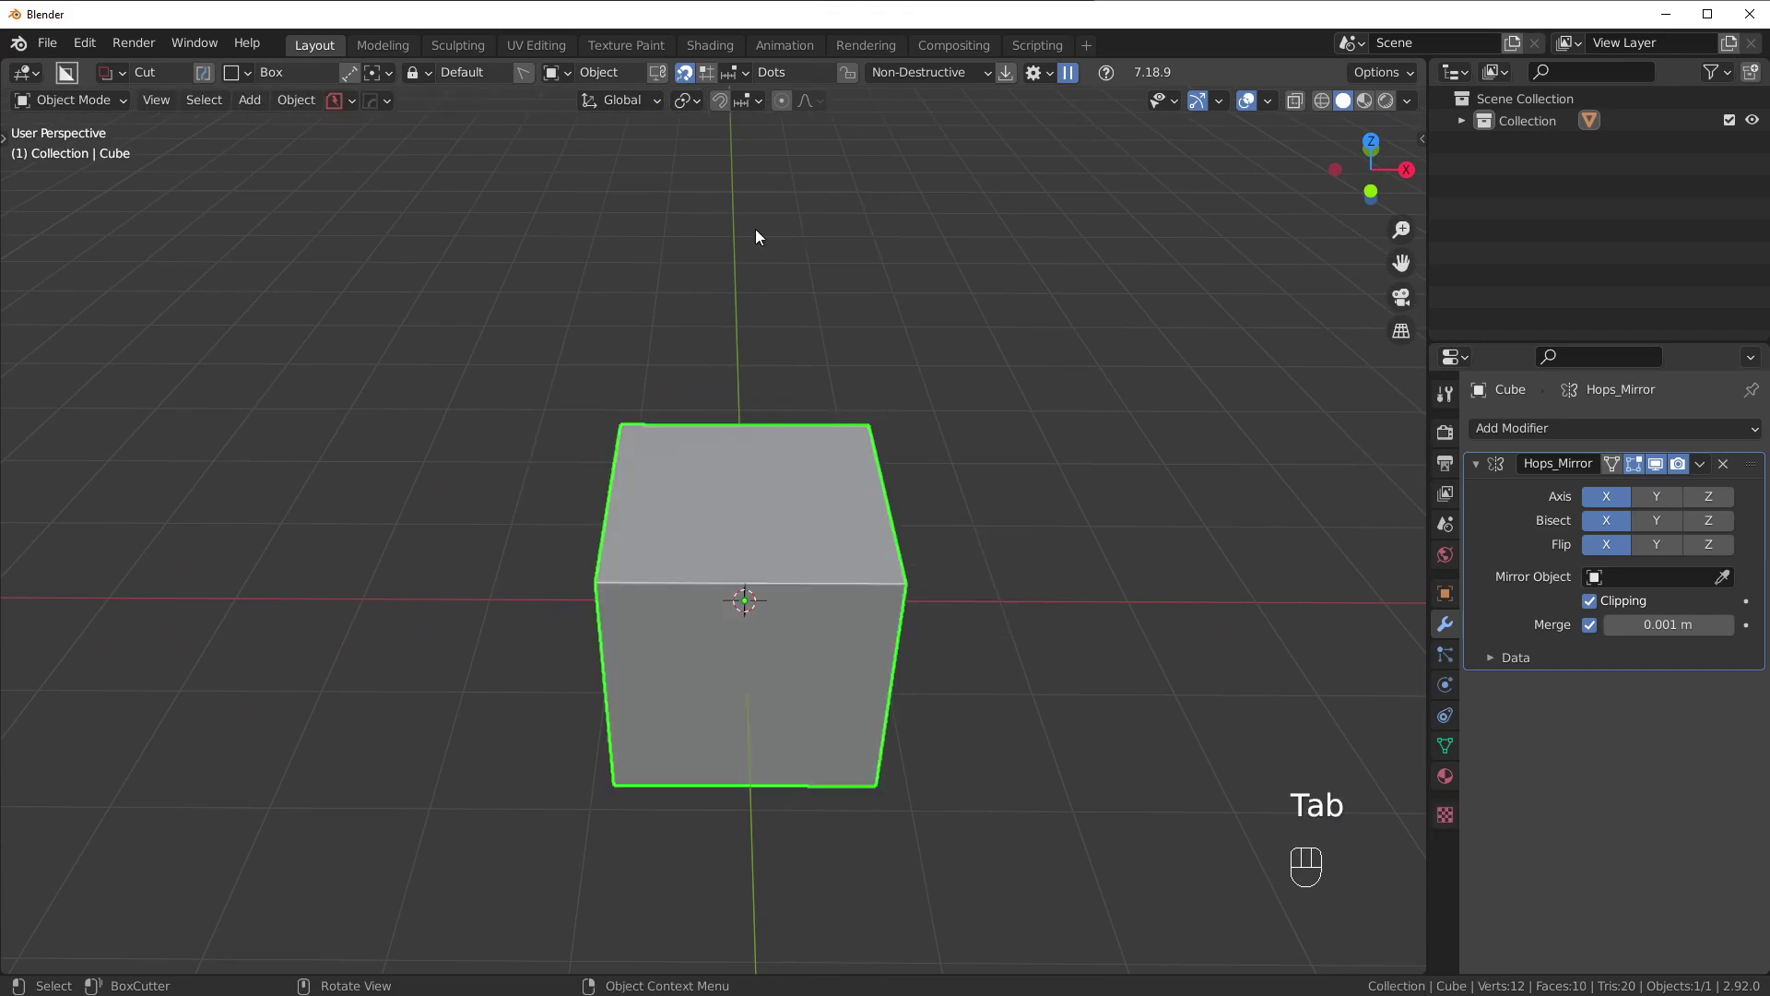
pyautogui.hotkey('alt', 'x')
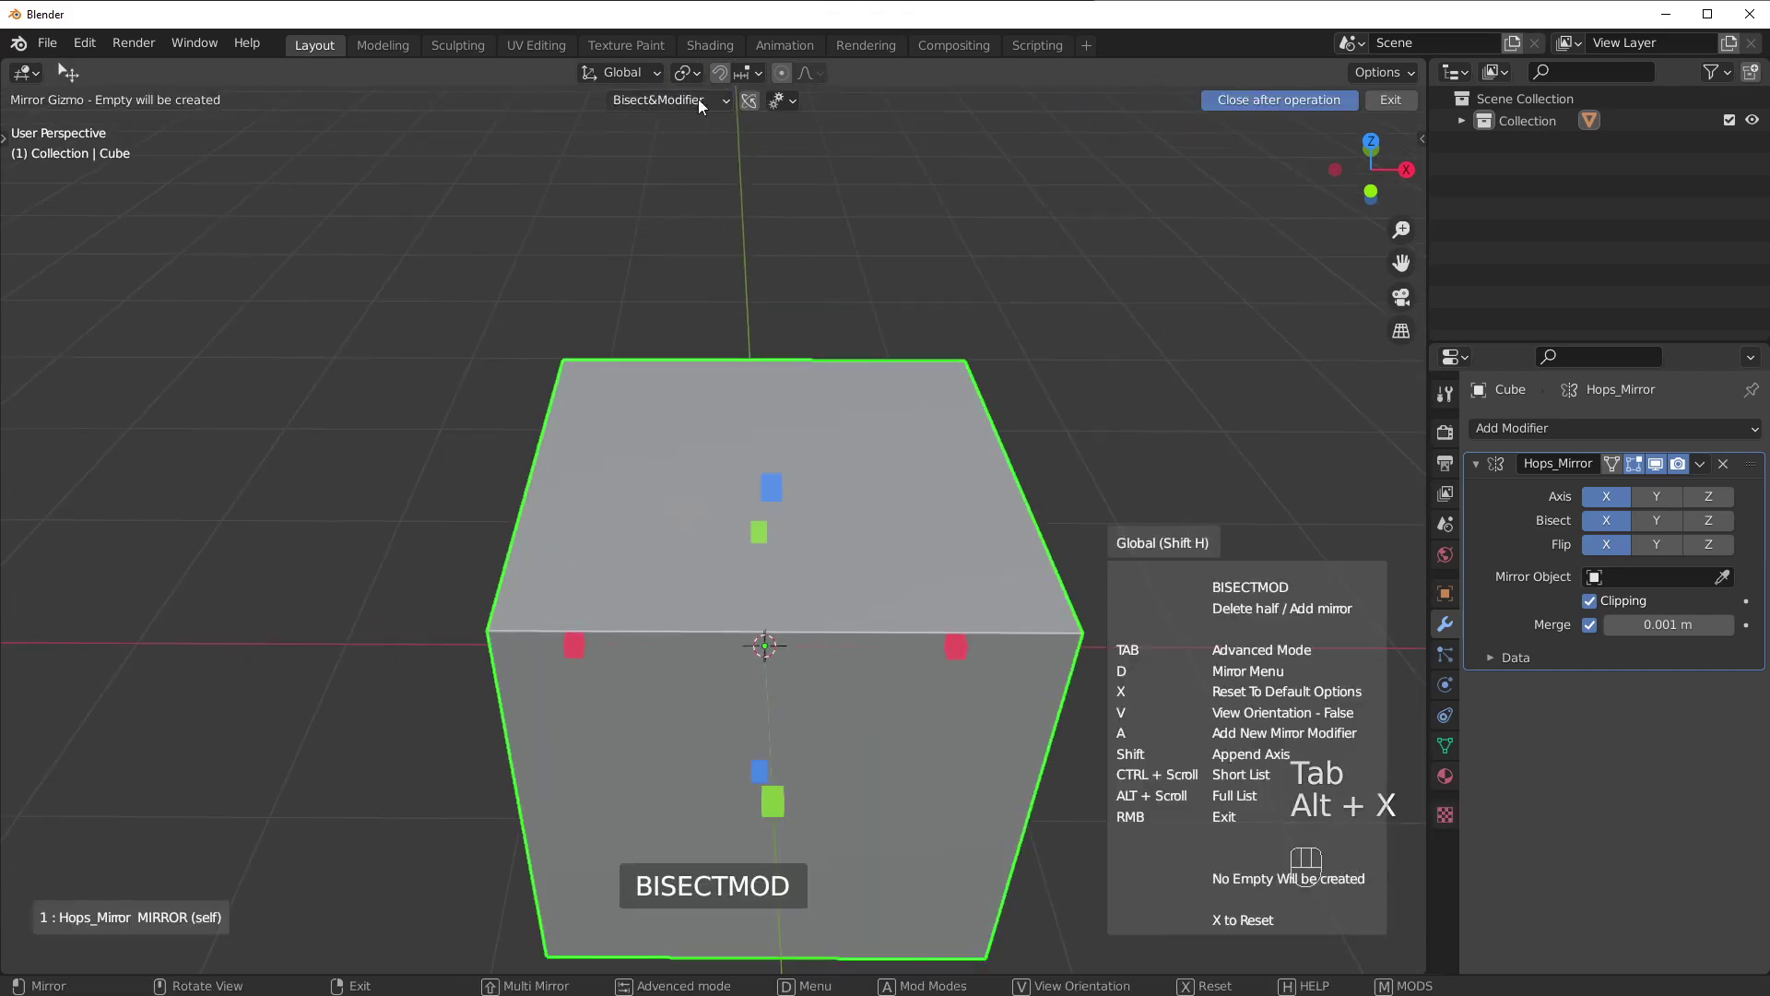
pyautogui.click(672, 97)
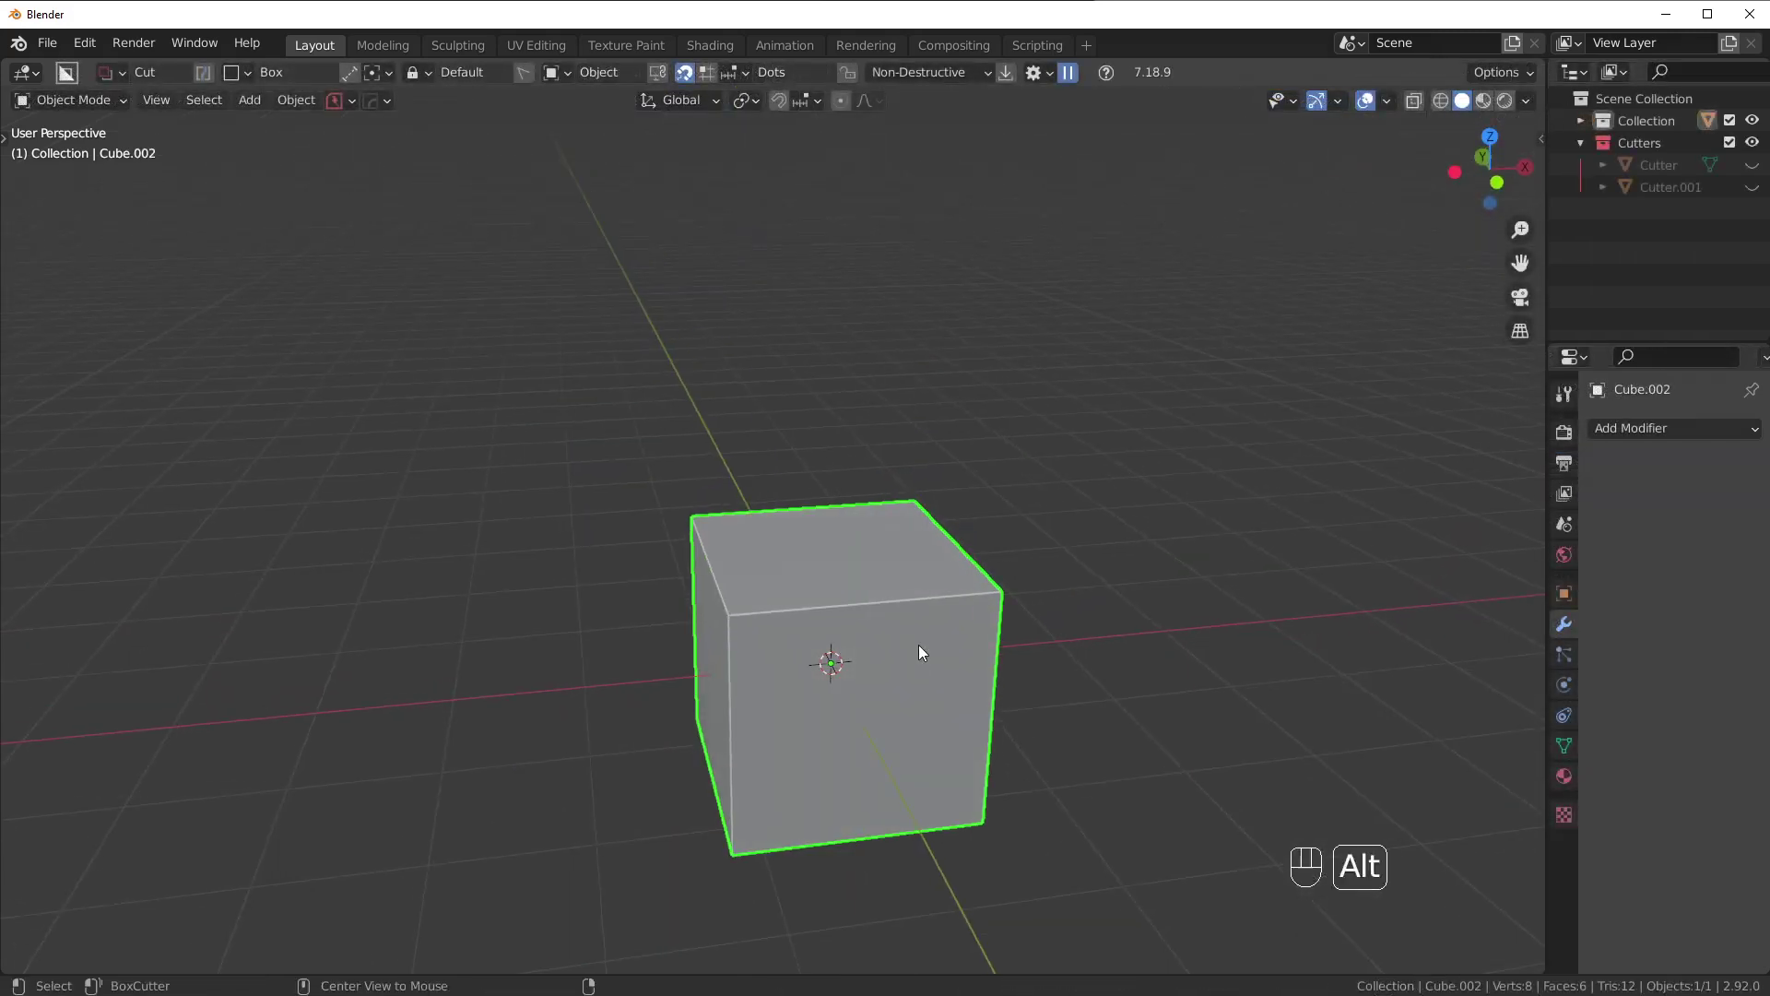
# Try the New Modifier and Modifier mirror modes on Cube.002, then cancel without mirroring.
pyautogui.hotkey('alt', 'x')
pyautogui.click(710, 102)
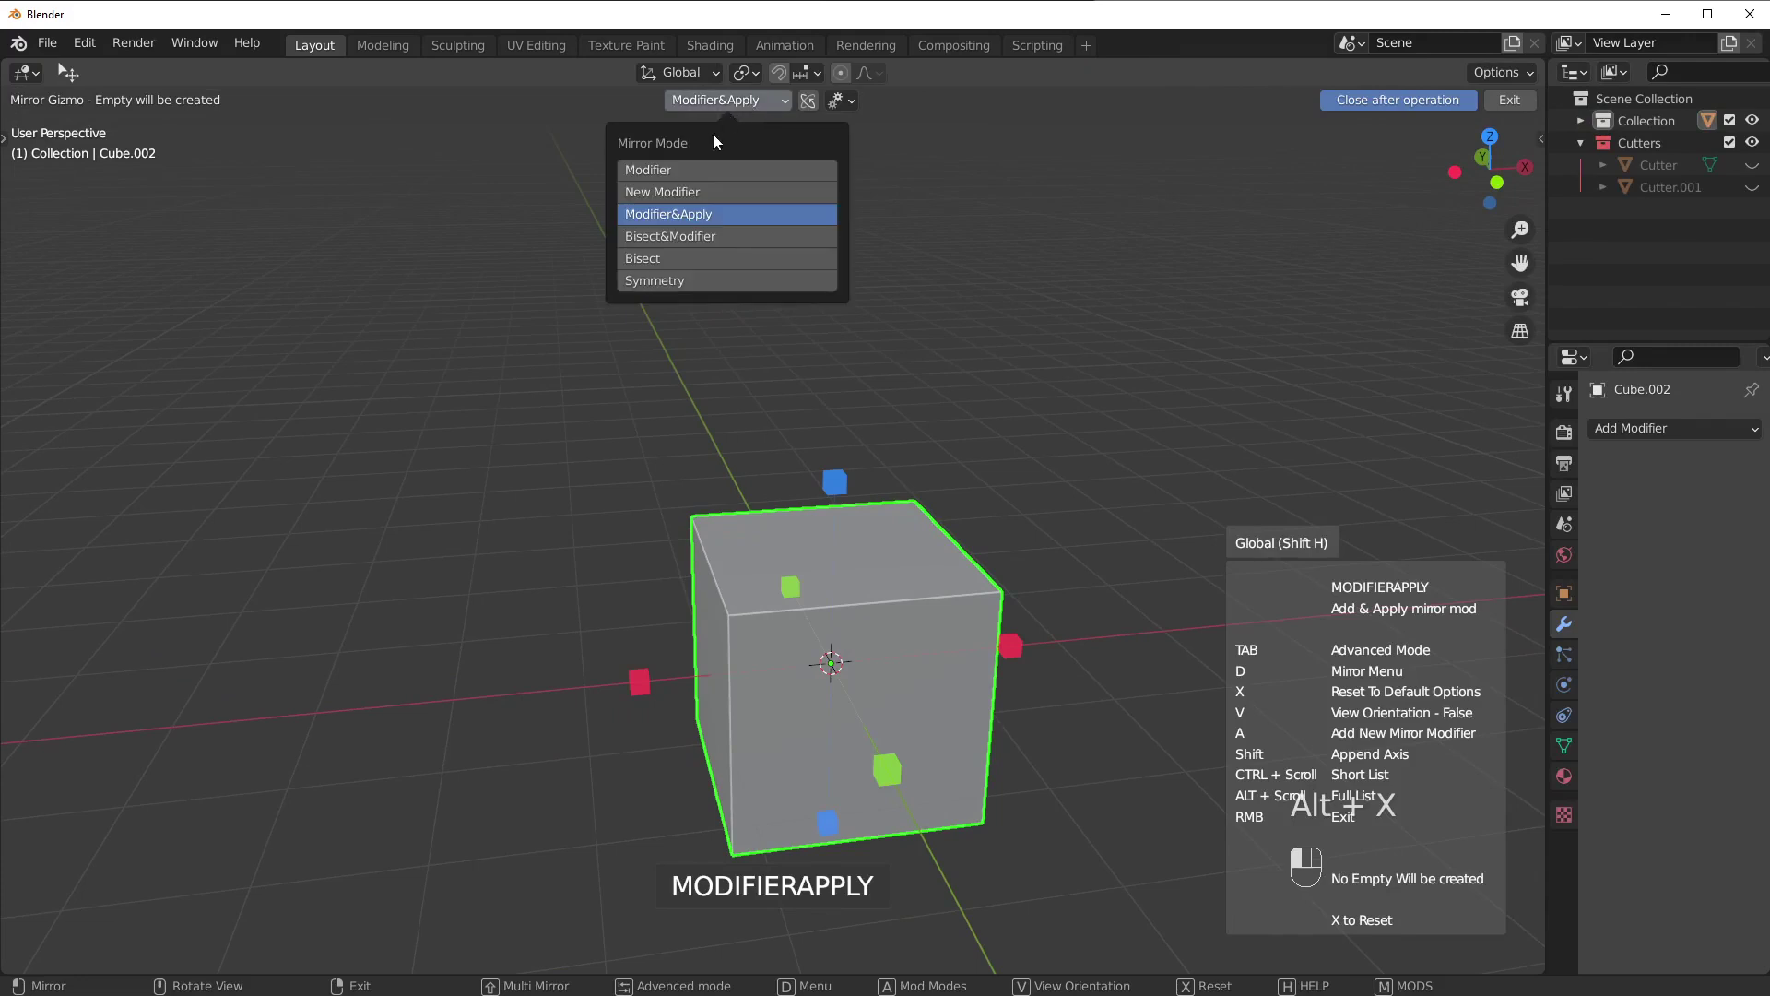
pyautogui.click(669, 191)
pyautogui.click(669, 173)
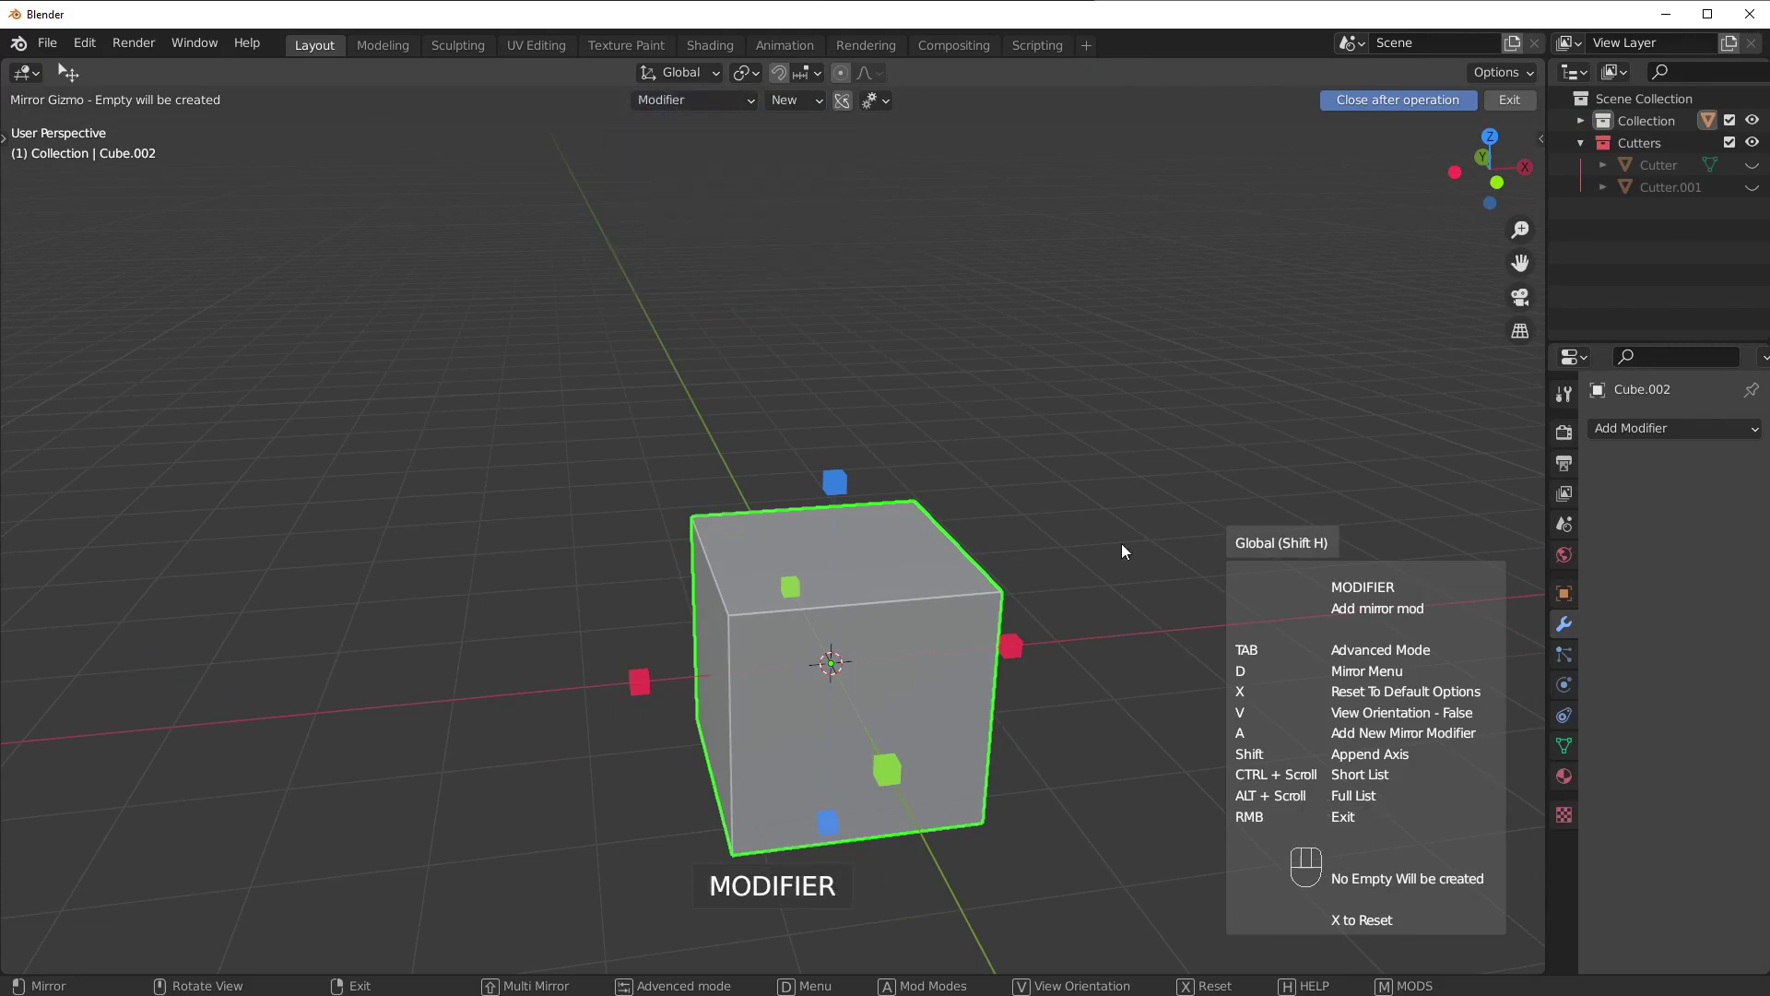
pyautogui.moveTo(1121, 544); pyautogui.dragTo(757, 698, button='middle')
pyautogui.rightClick(974, 649)
# Cut a notch into the cube's front edge and mirror it on X and Y.
pyautogui.moveTo(758, 699)
pyautogui.mouseDown()
pyautogui.moveTo(853, 711)
pyautogui.moveTo(859, 749)
pyautogui.moveTo(822, 760)
pyautogui.mouseUp()
pyautogui.click(849, 718)
pyautogui.hotkey('alt', 'x')
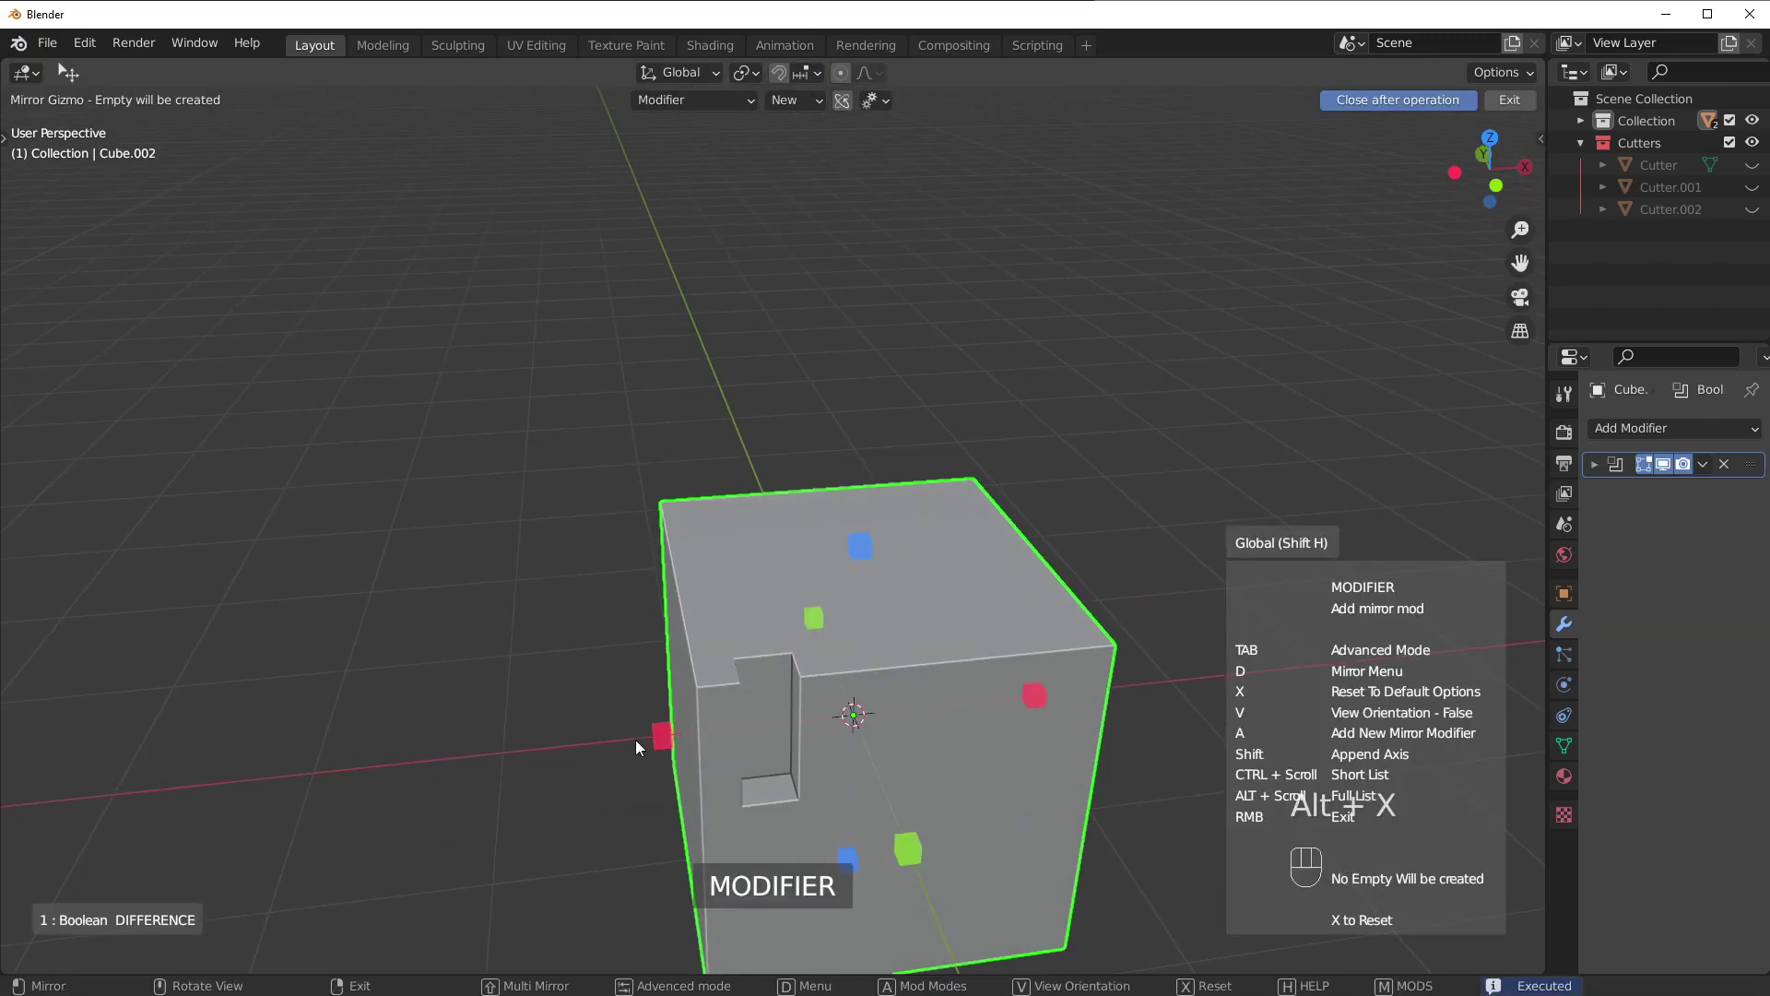
pyautogui.click(654, 736)
pyautogui.hotkey('alt', 'x')
pyautogui.click(903, 854)
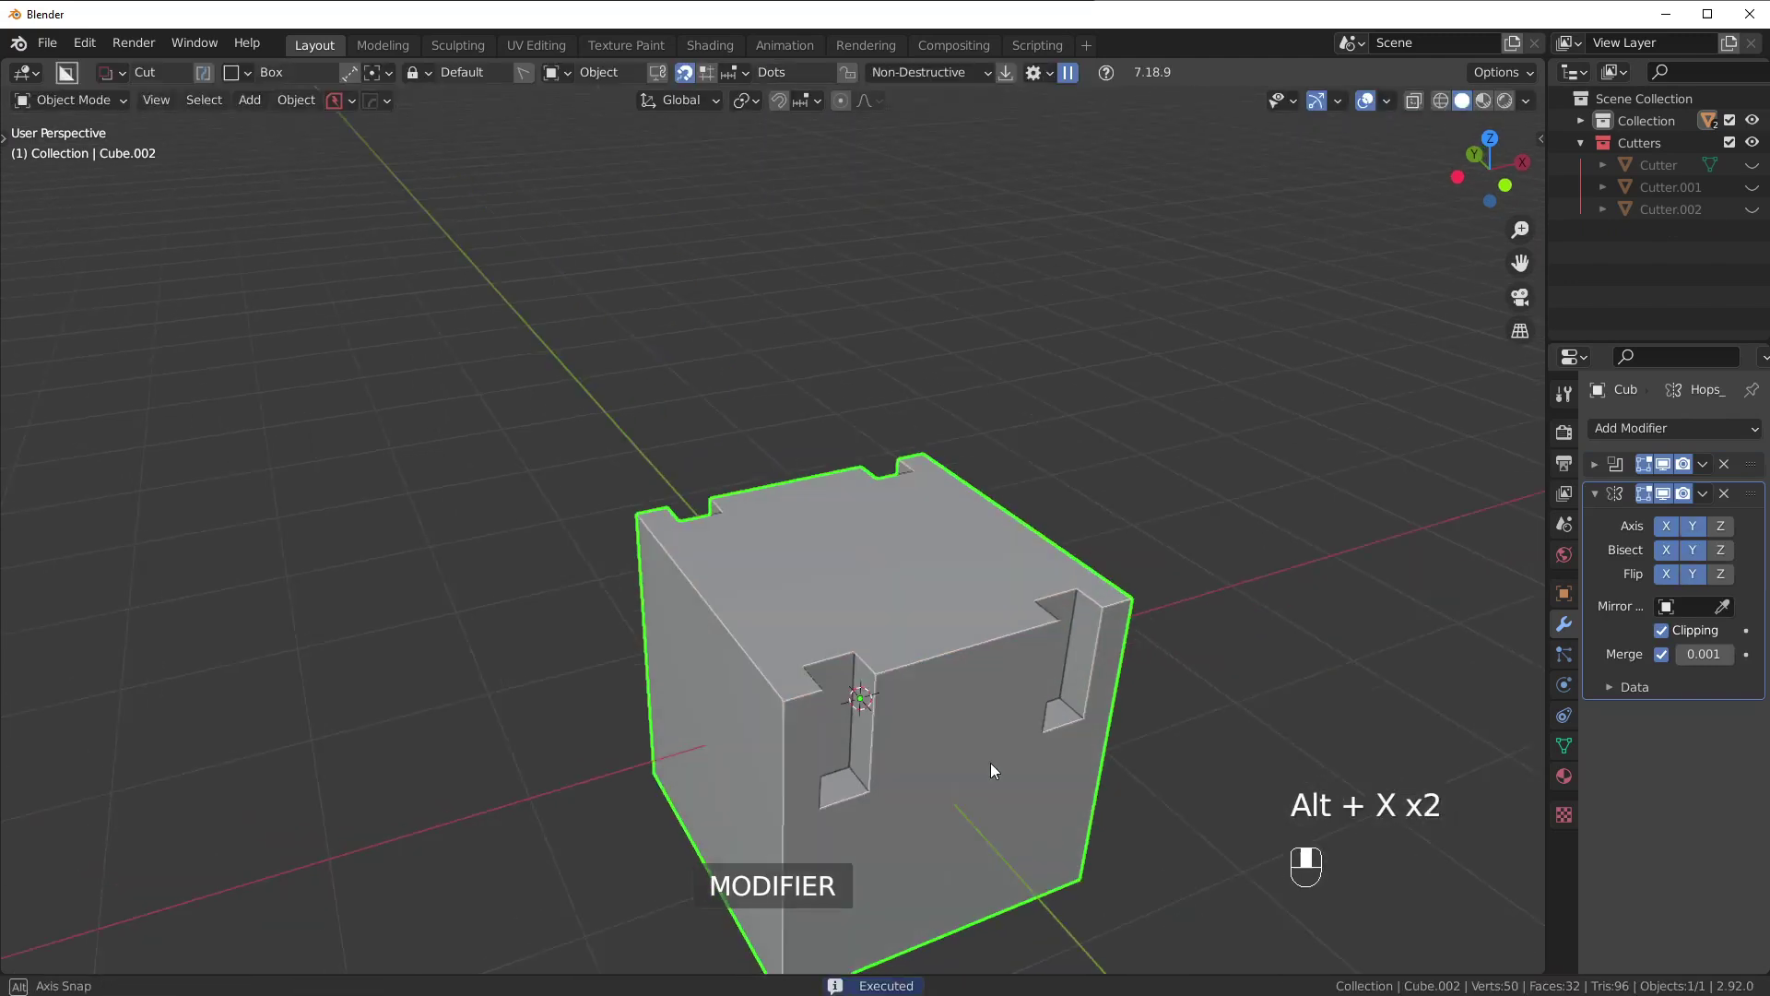
# Toggle the Hops_Mirror modifier's viewport visibility off and on to compare the notched cube.
pyautogui.moveTo(1025, 666); pyautogui.dragTo(1507, 539, button='middle')
pyautogui.moveTo(1546, 527); pyautogui.dragTo(1463, 527)
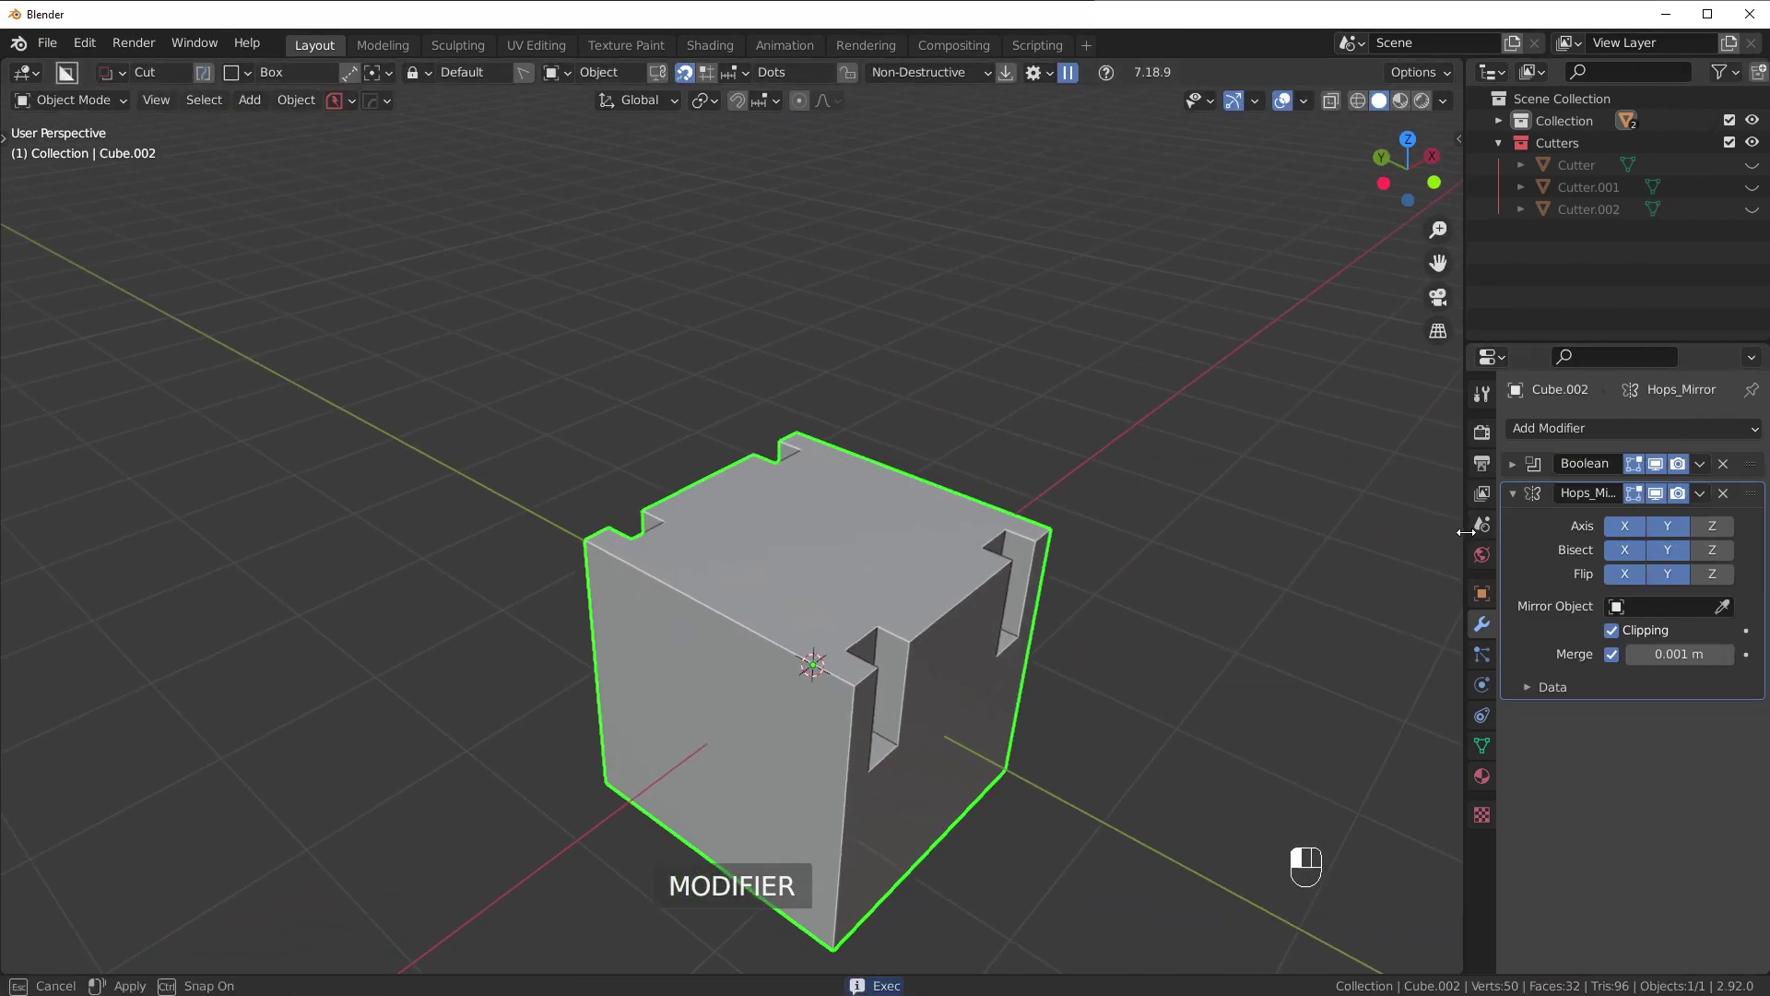
pyautogui.click(1656, 494)
pyautogui.click(1656, 494)
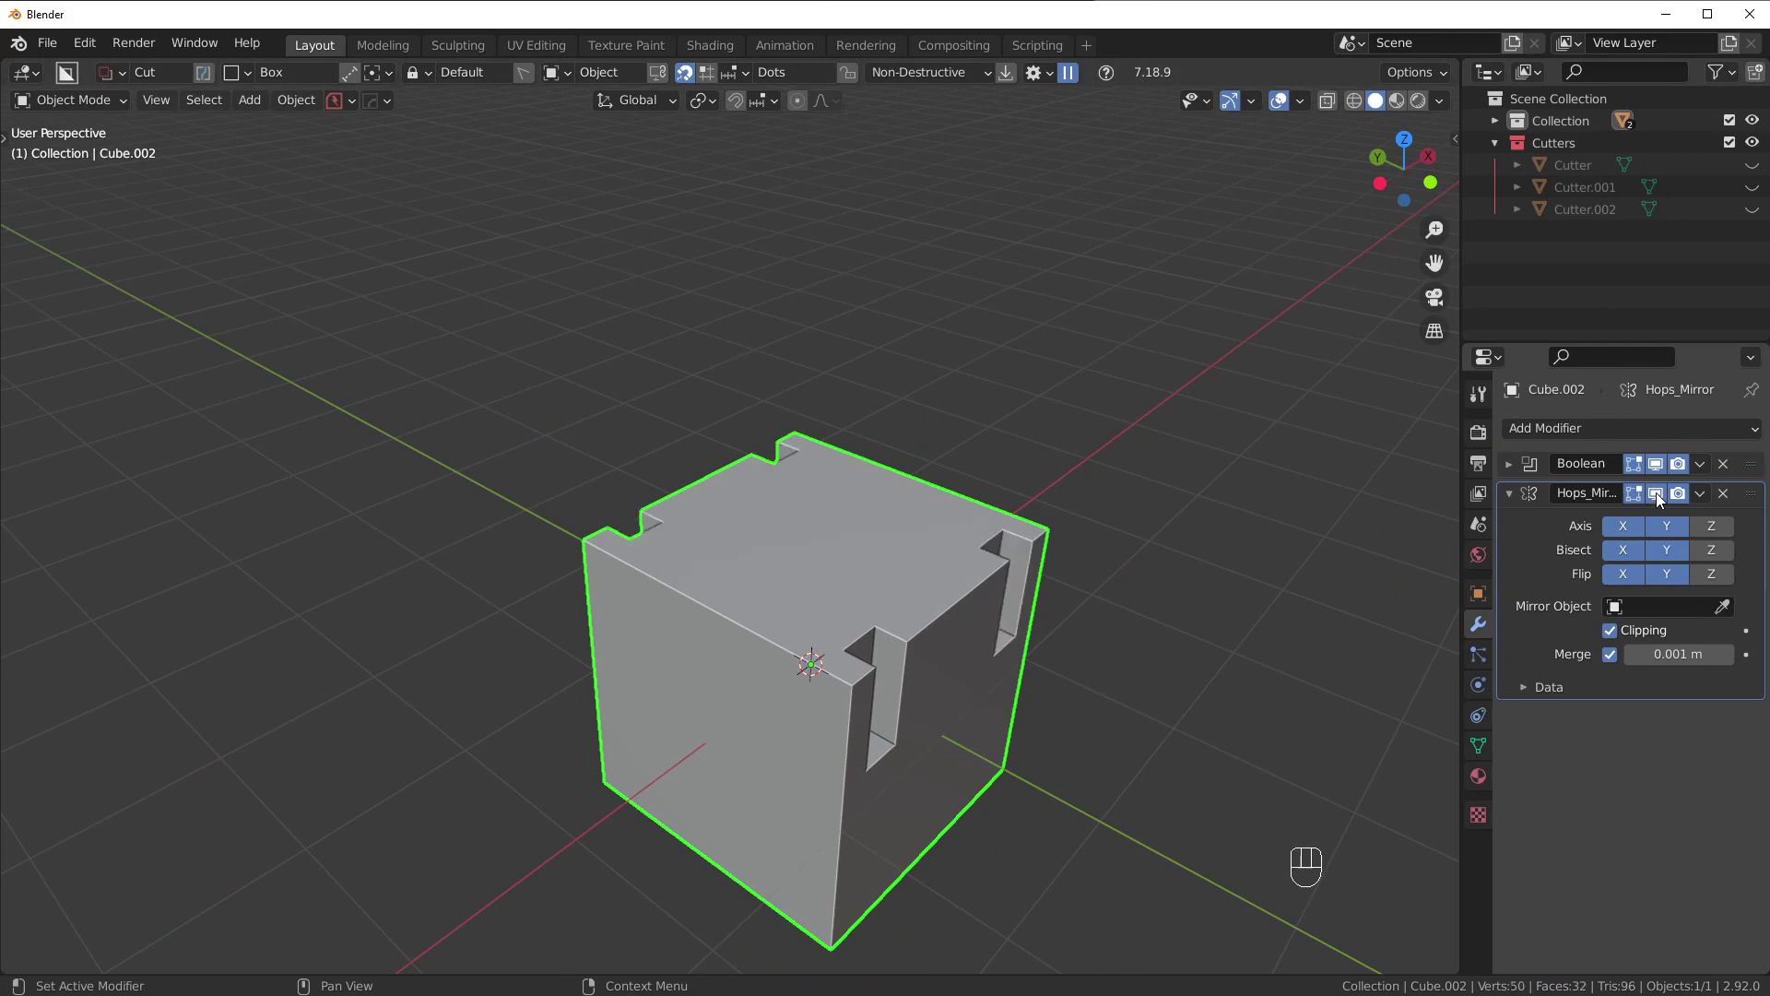
pyautogui.click(1656, 494)
pyautogui.click(1656, 494)
pyautogui.click(1655, 494)
pyautogui.click(1656, 494)
pyautogui.click(1656, 492)
pyautogui.click(1655, 492)
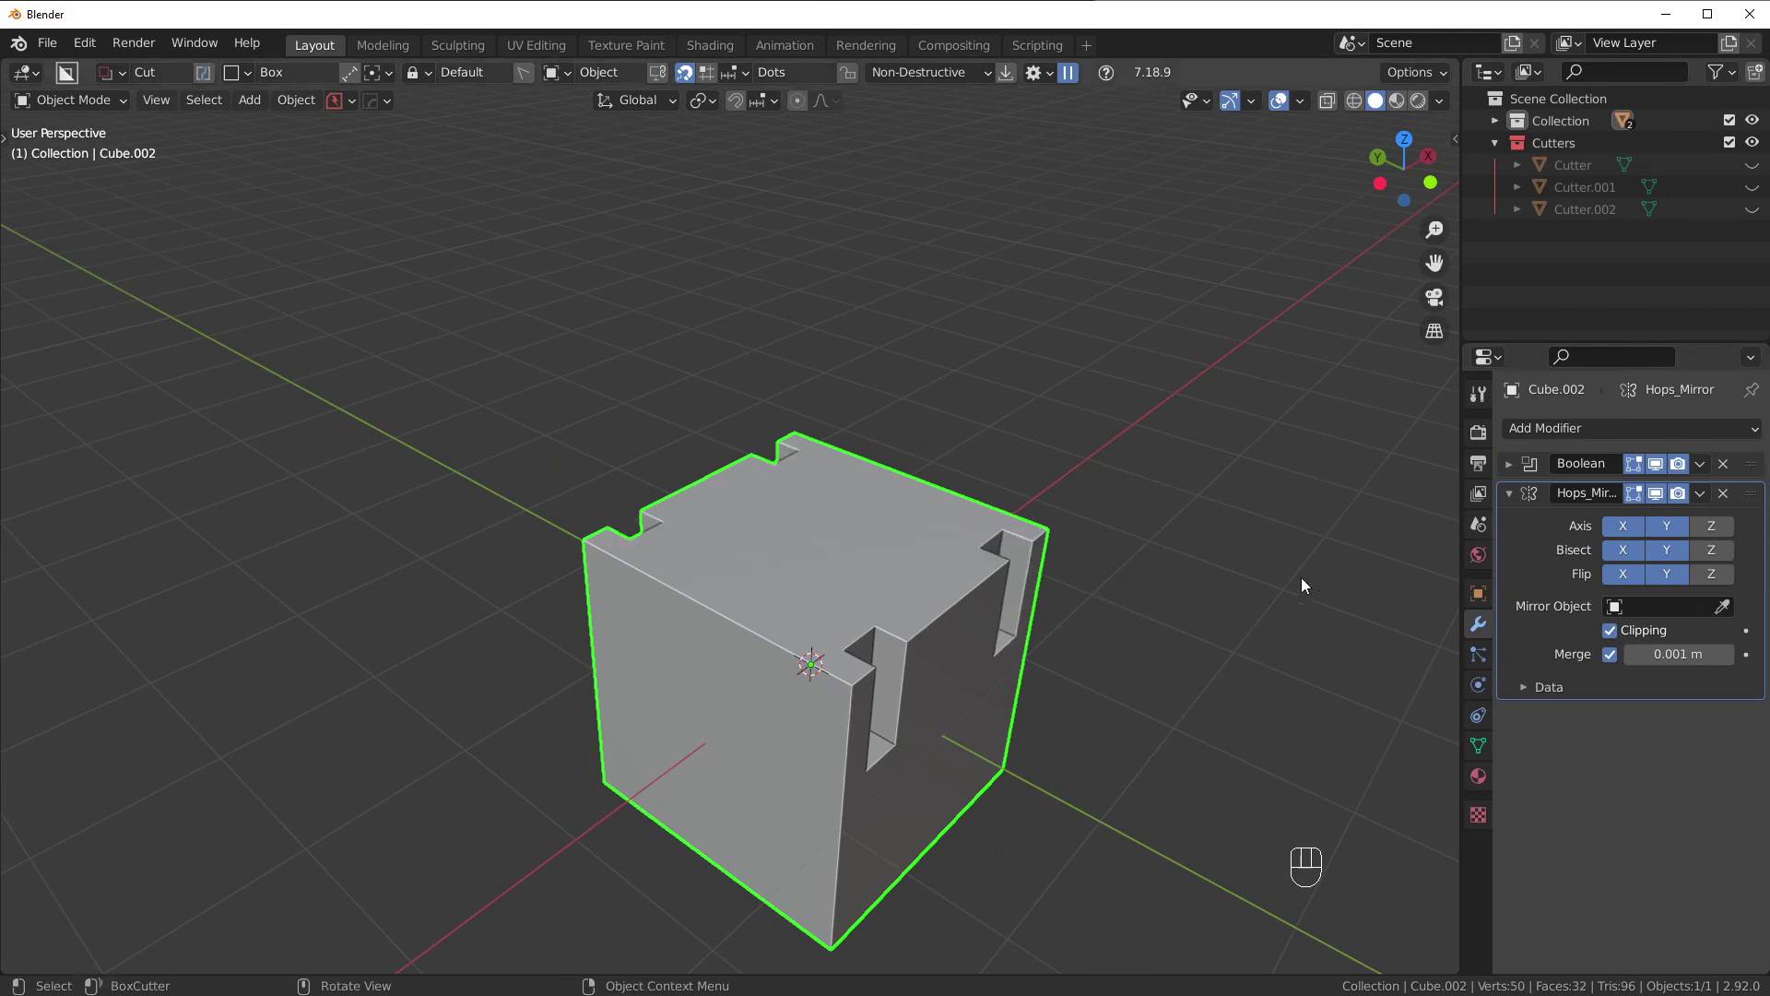
pyautogui.moveTo(1301, 577); pyautogui.dragTo(716, 815, button='middle')
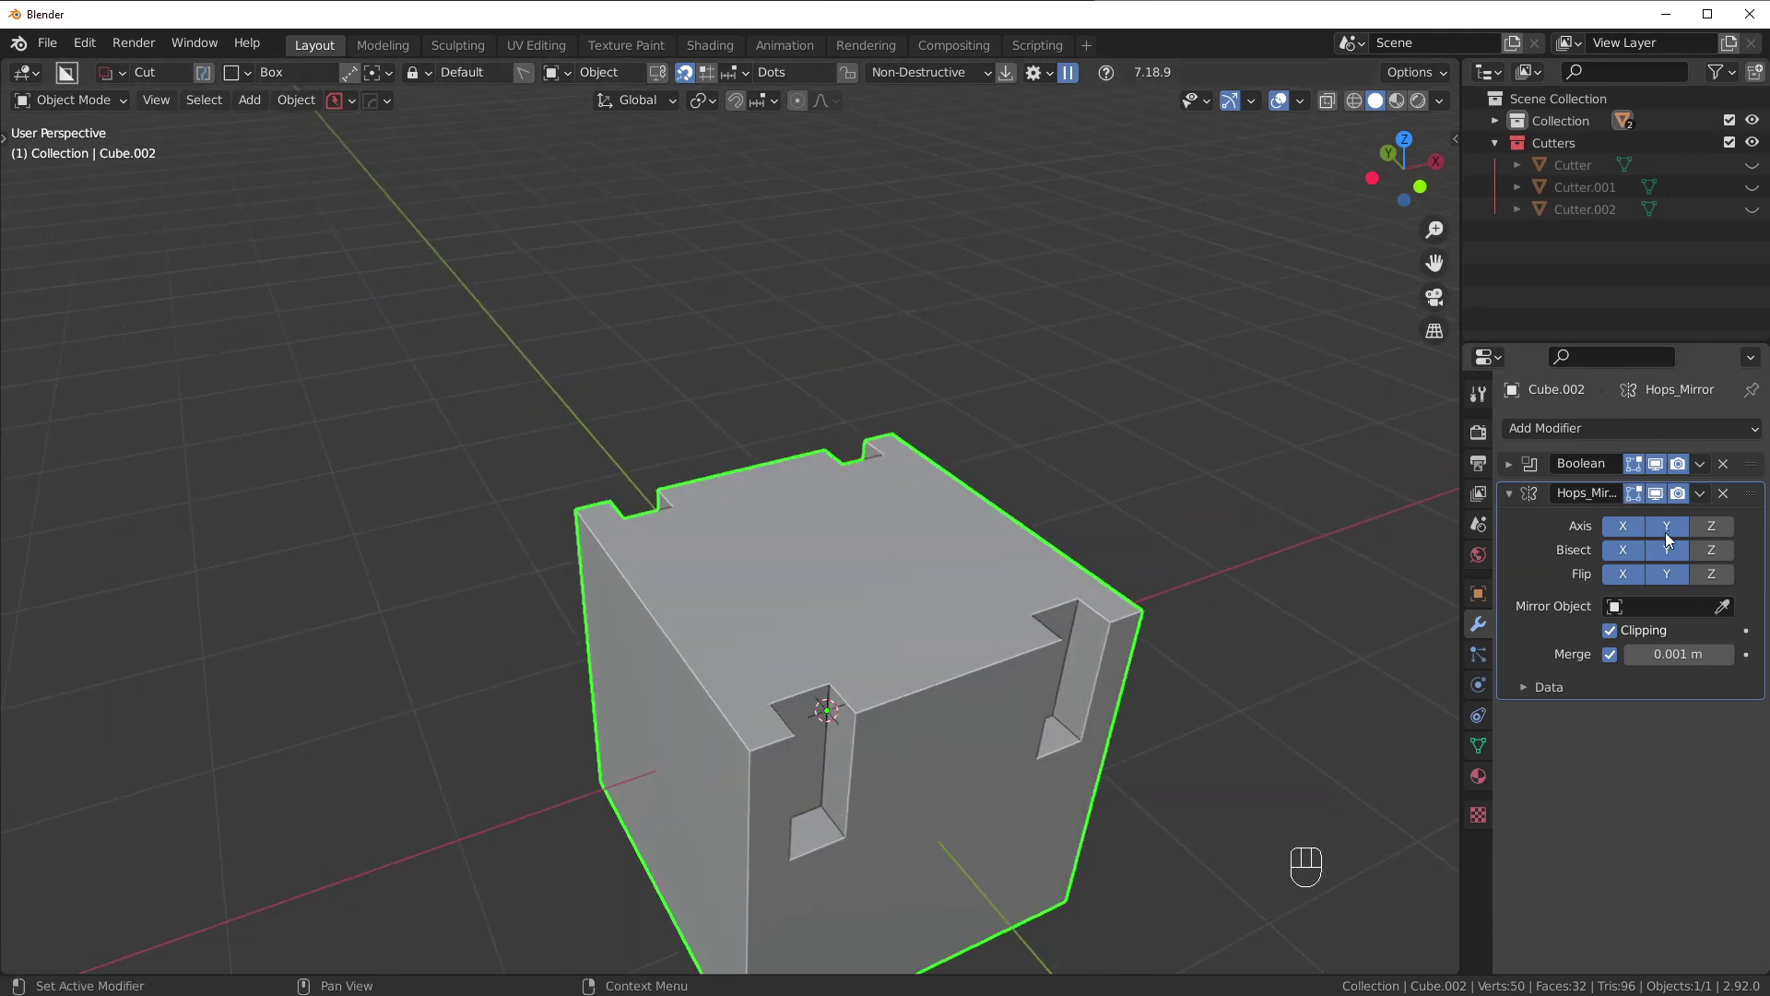
# Replace the mirror with a Hops_Mirror on X plus a separate New Modifier mirror on Y.
pyautogui.click(1724, 493)
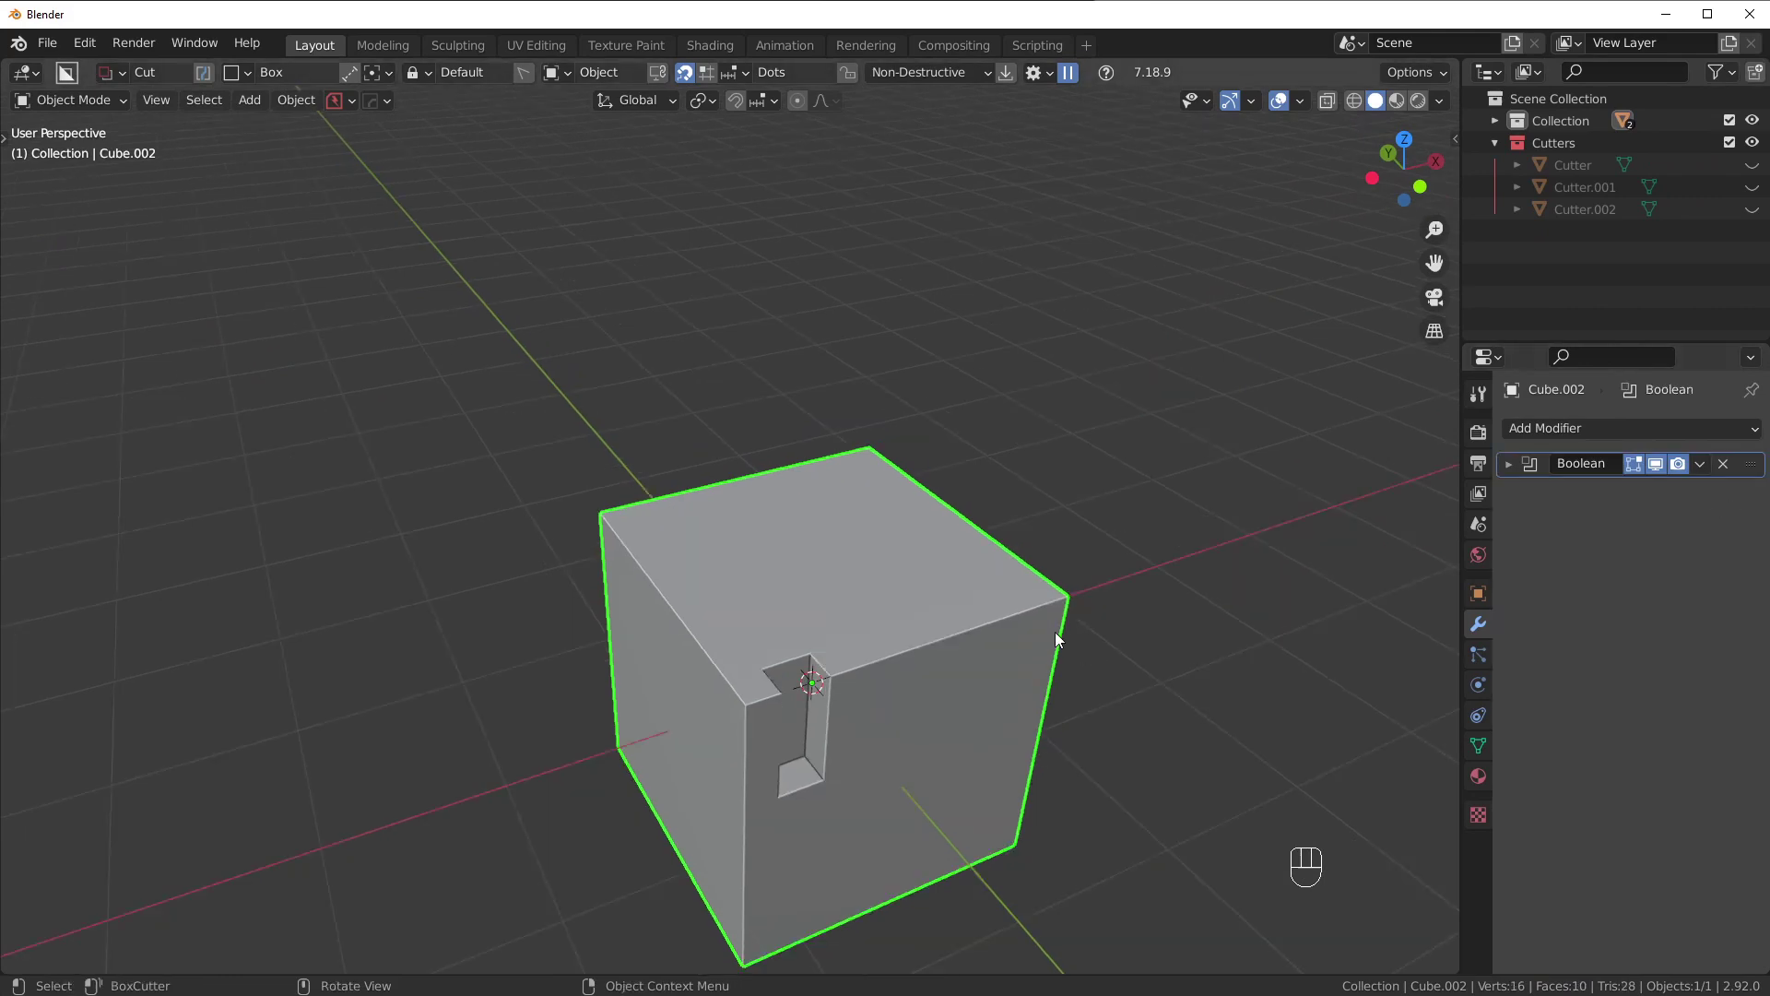
pyautogui.hotkey('alt', 'x')
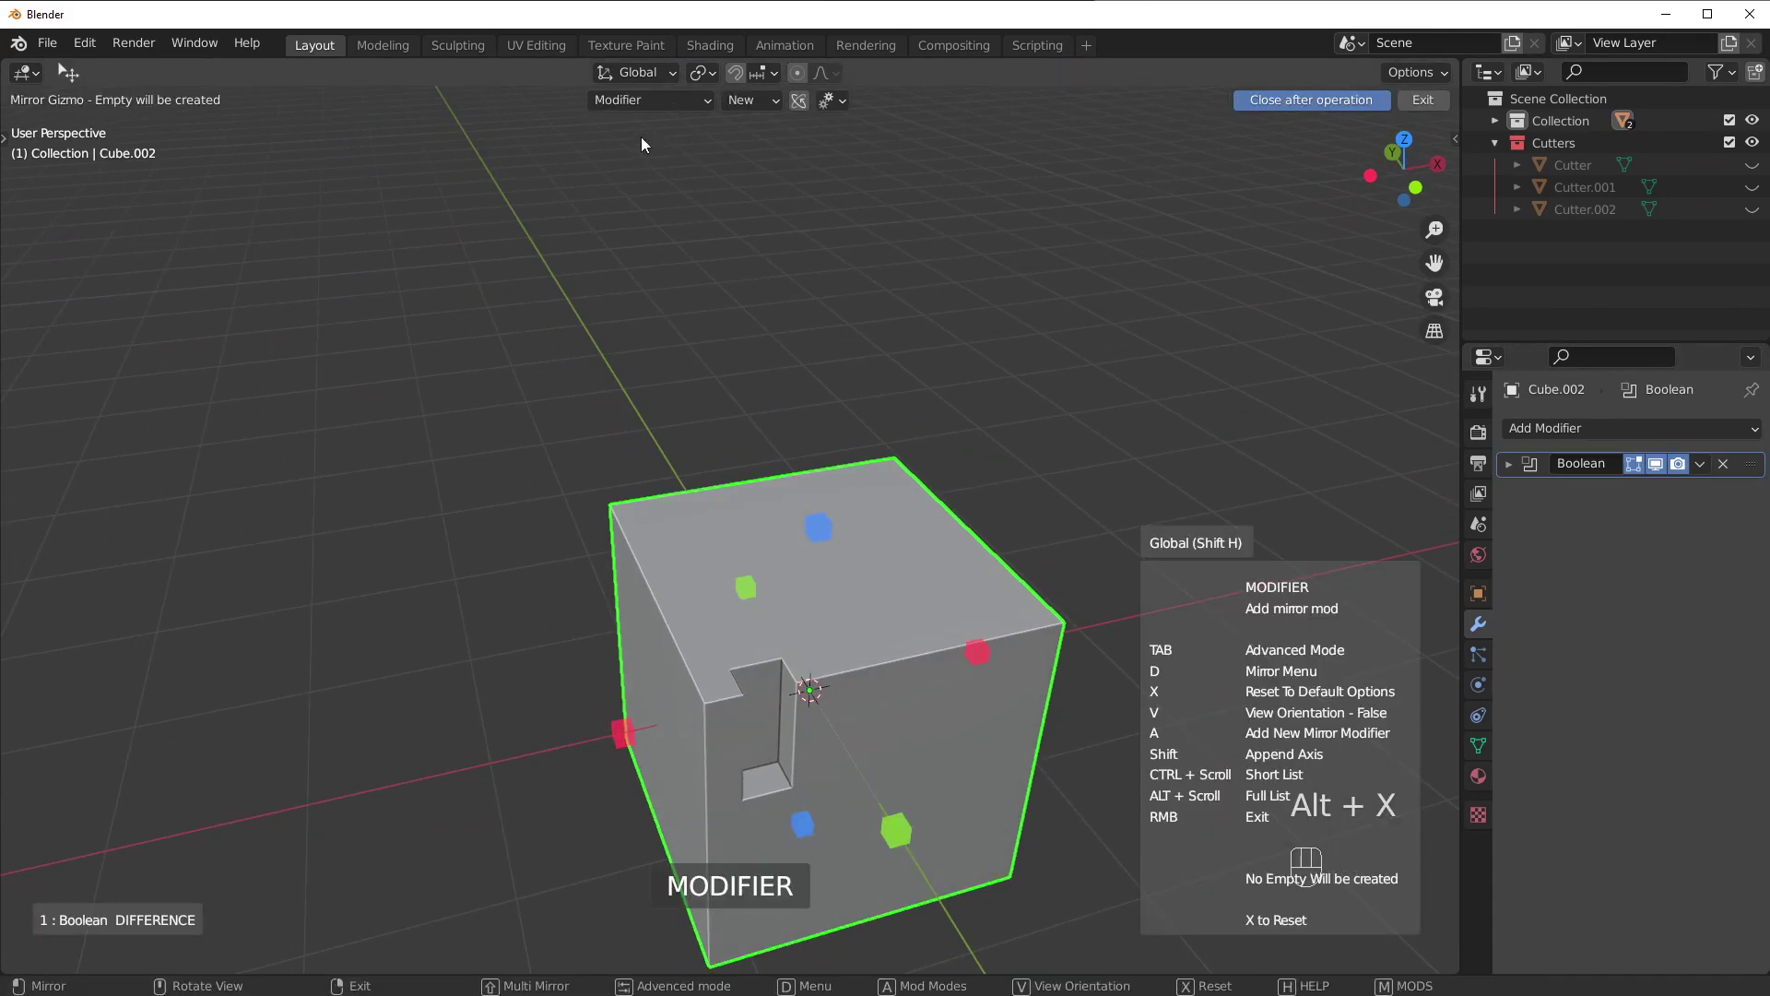
pyautogui.click(625, 733)
pyautogui.hotkey('alt', 'x')
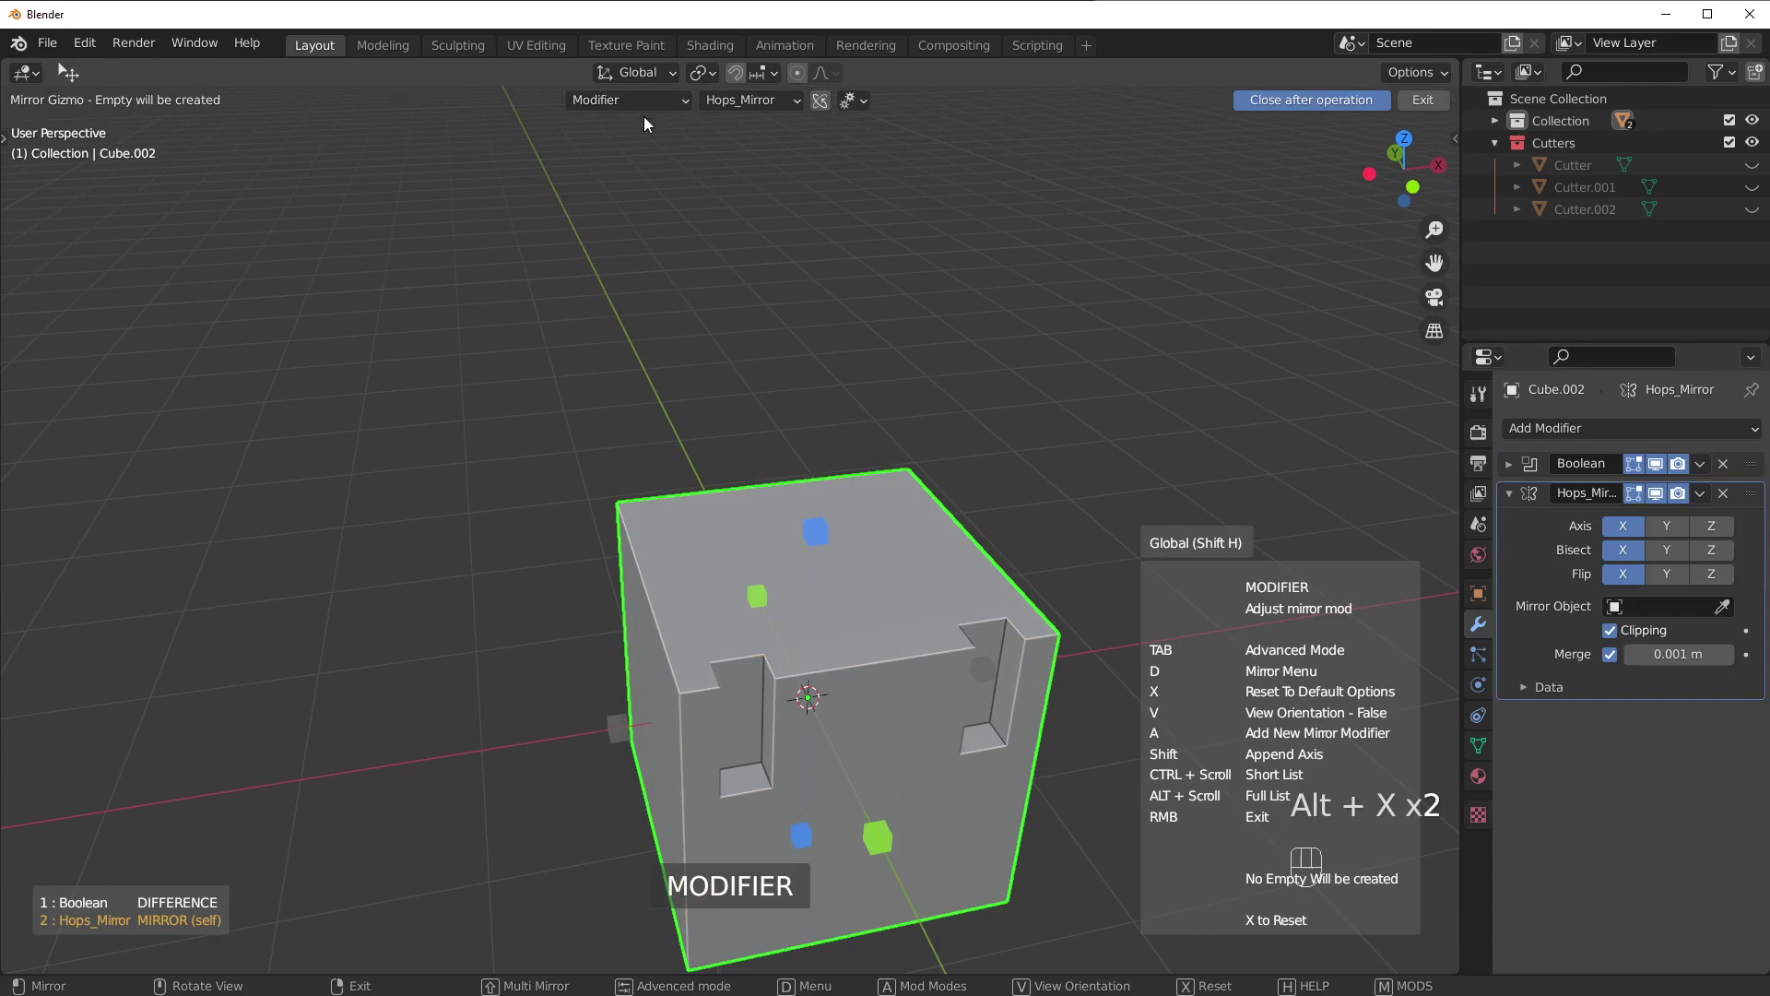
pyautogui.click(639, 104)
pyautogui.click(595, 190)
pyautogui.click(874, 839)
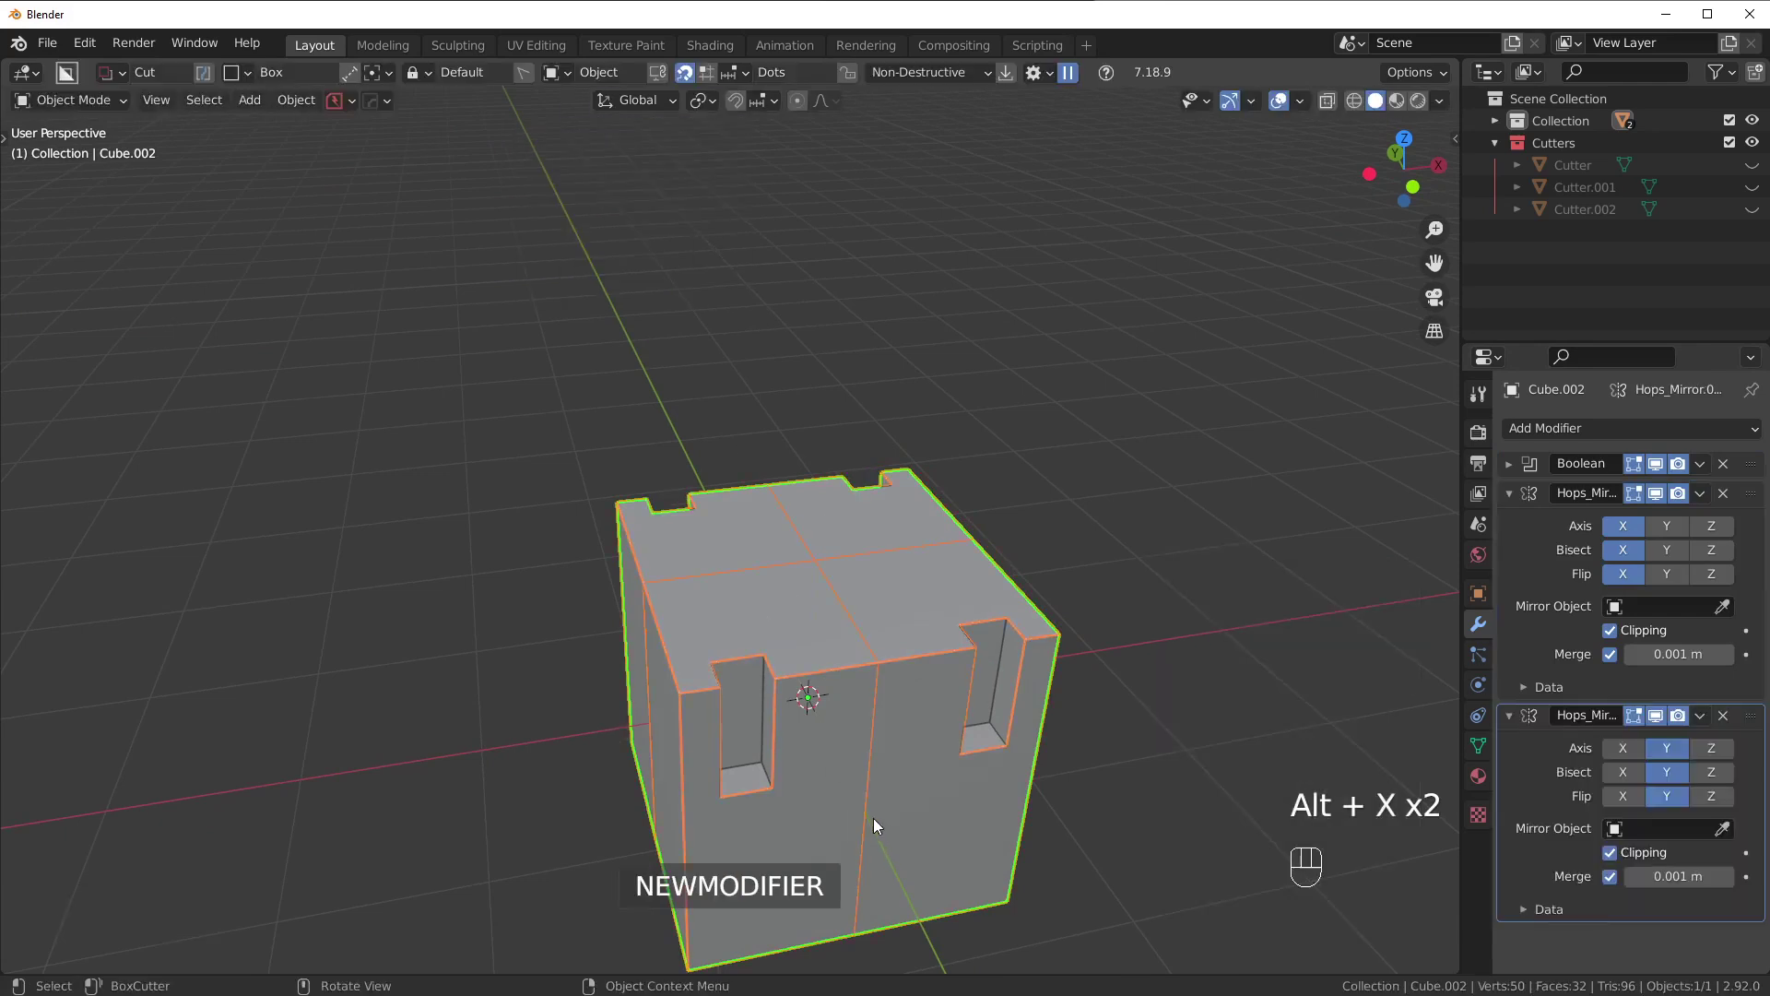
# Hide and show the first mirror modifier's effect to compare the result.
pyautogui.moveTo(872, 816); pyautogui.dragTo(1655, 634, button='middle')
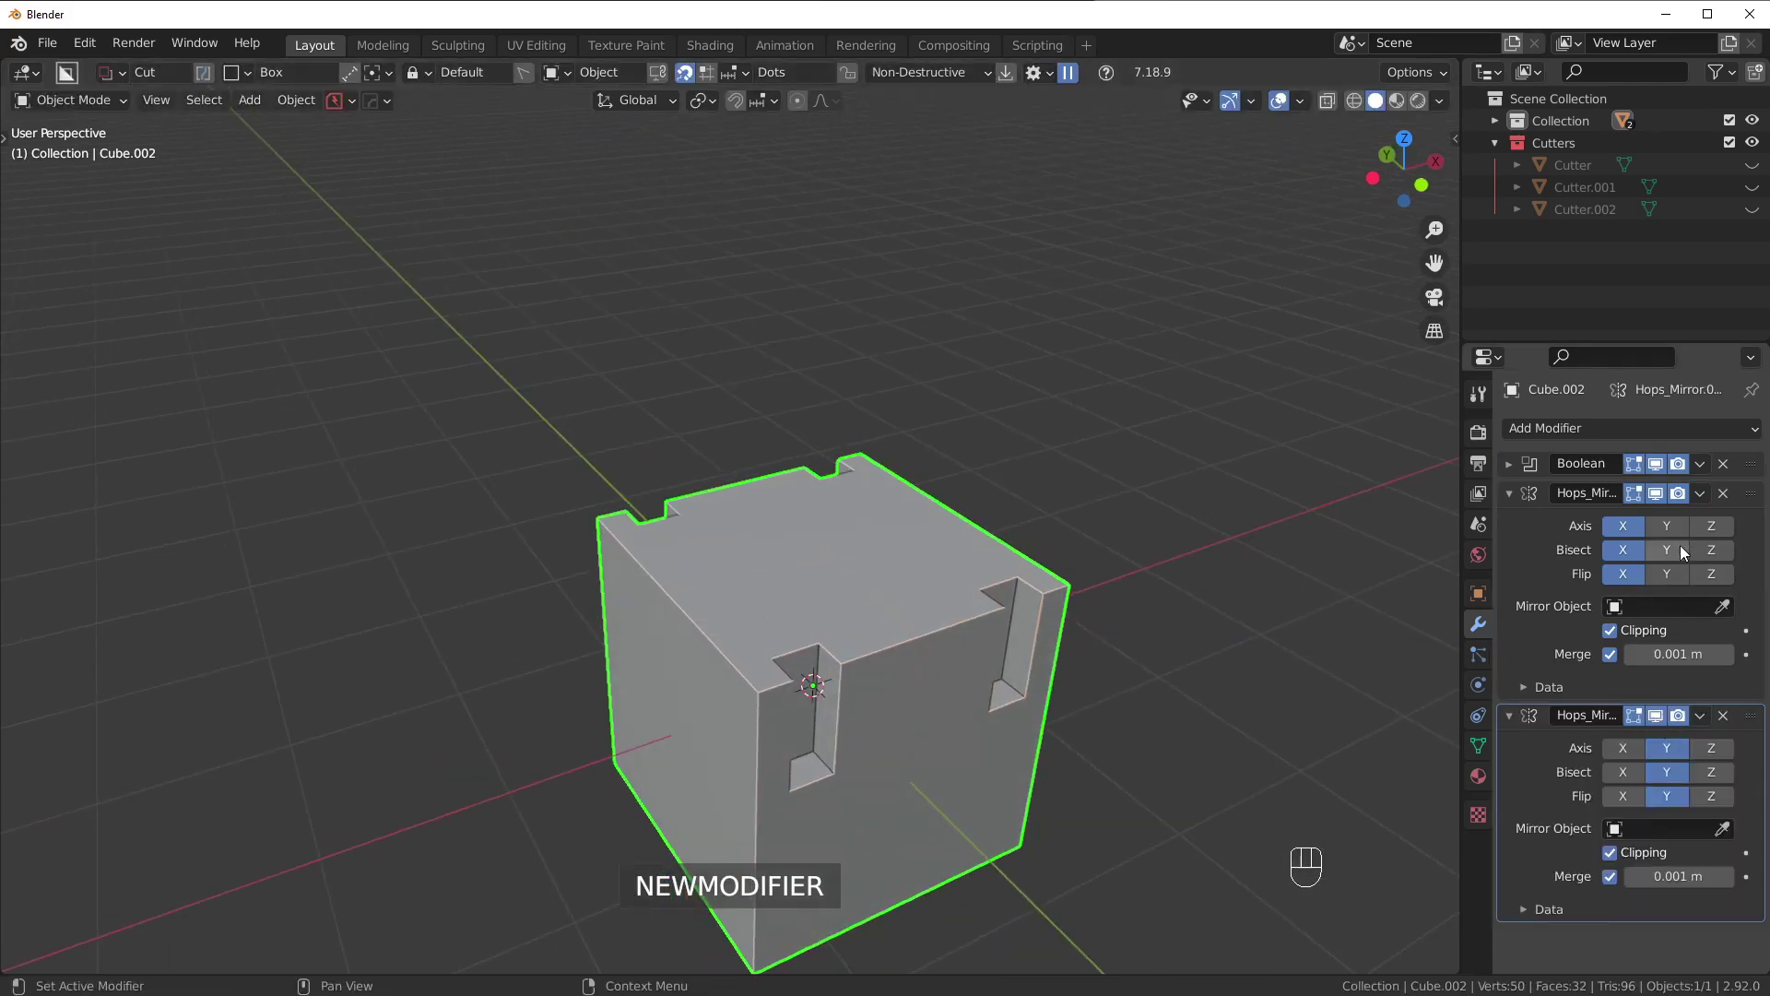
pyautogui.click(1655, 494)
pyautogui.click(1656, 494)
pyautogui.moveTo(1288, 554); pyautogui.dragTo(803, 578, button='middle')
# Set the HardOps mirror mode back to Modifier, exit without mirroring, and select the notched cube.
pyautogui.hotkey('alt', 'x')
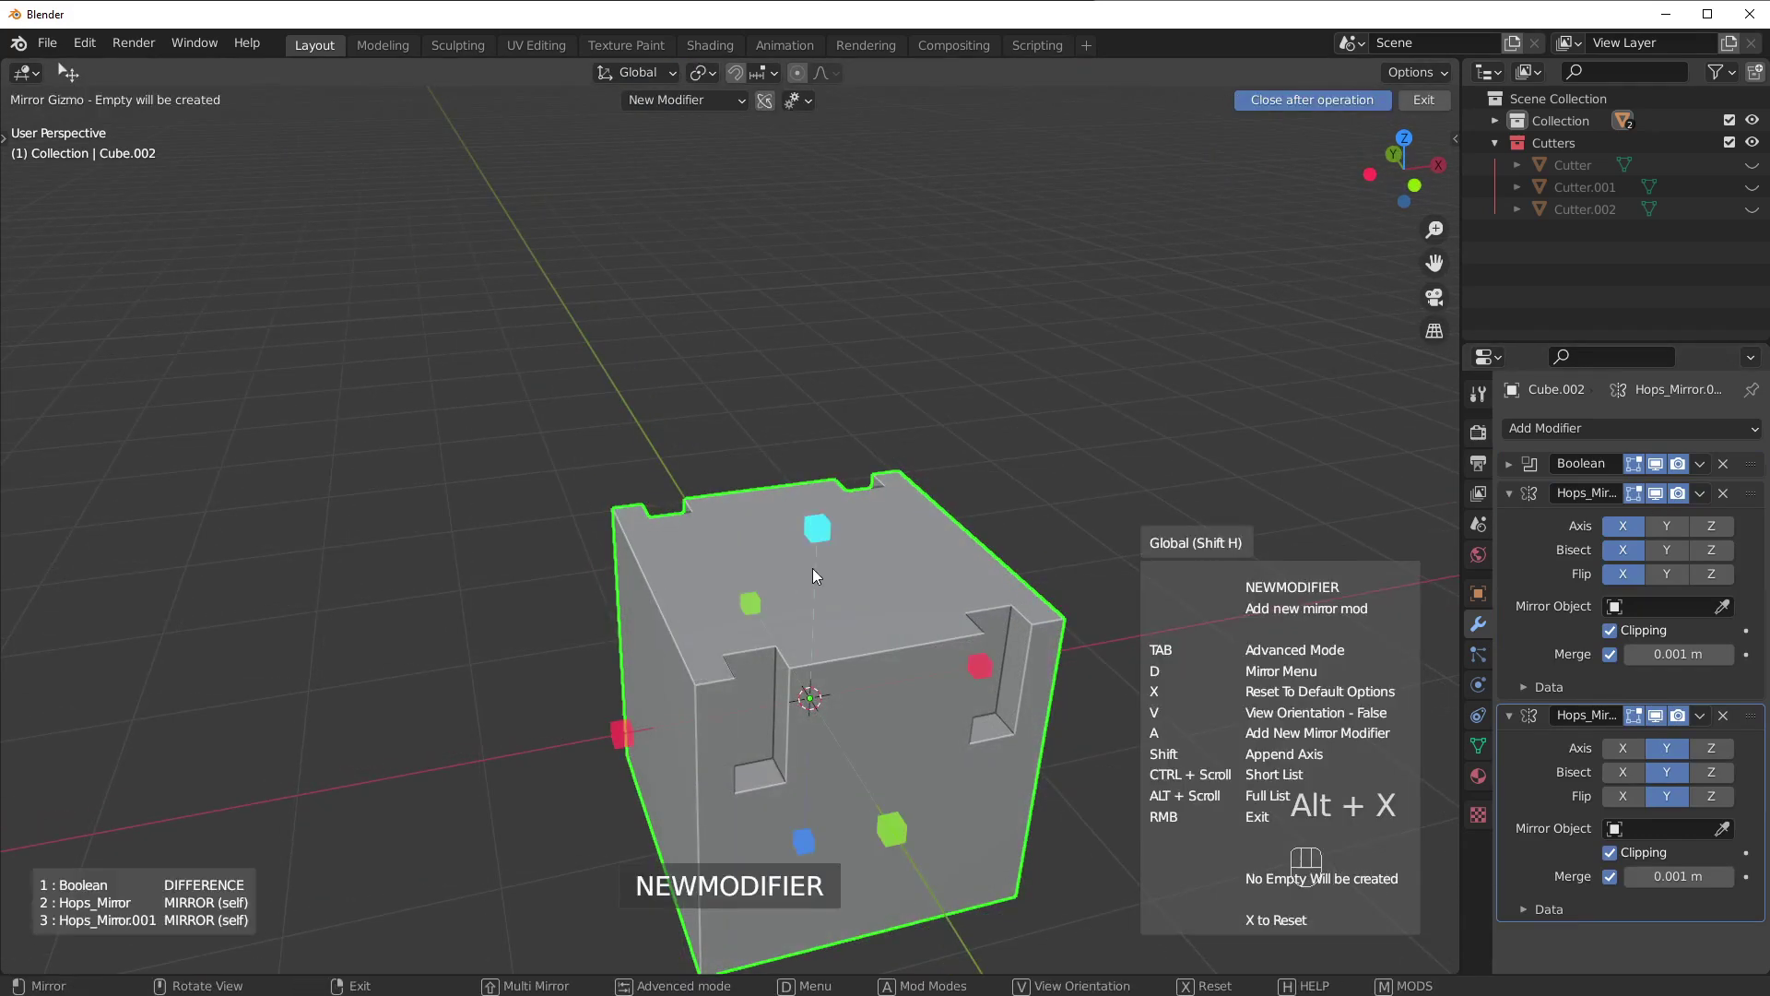
pyautogui.keyDown('ctrl'); pyautogui.scroll(-1, 743, 181); pyautogui.keyUp('ctrl')
pyautogui.keyDown('ctrl'); pyautogui.scroll(-1, 743, 182); pyautogui.keyUp('ctrl')
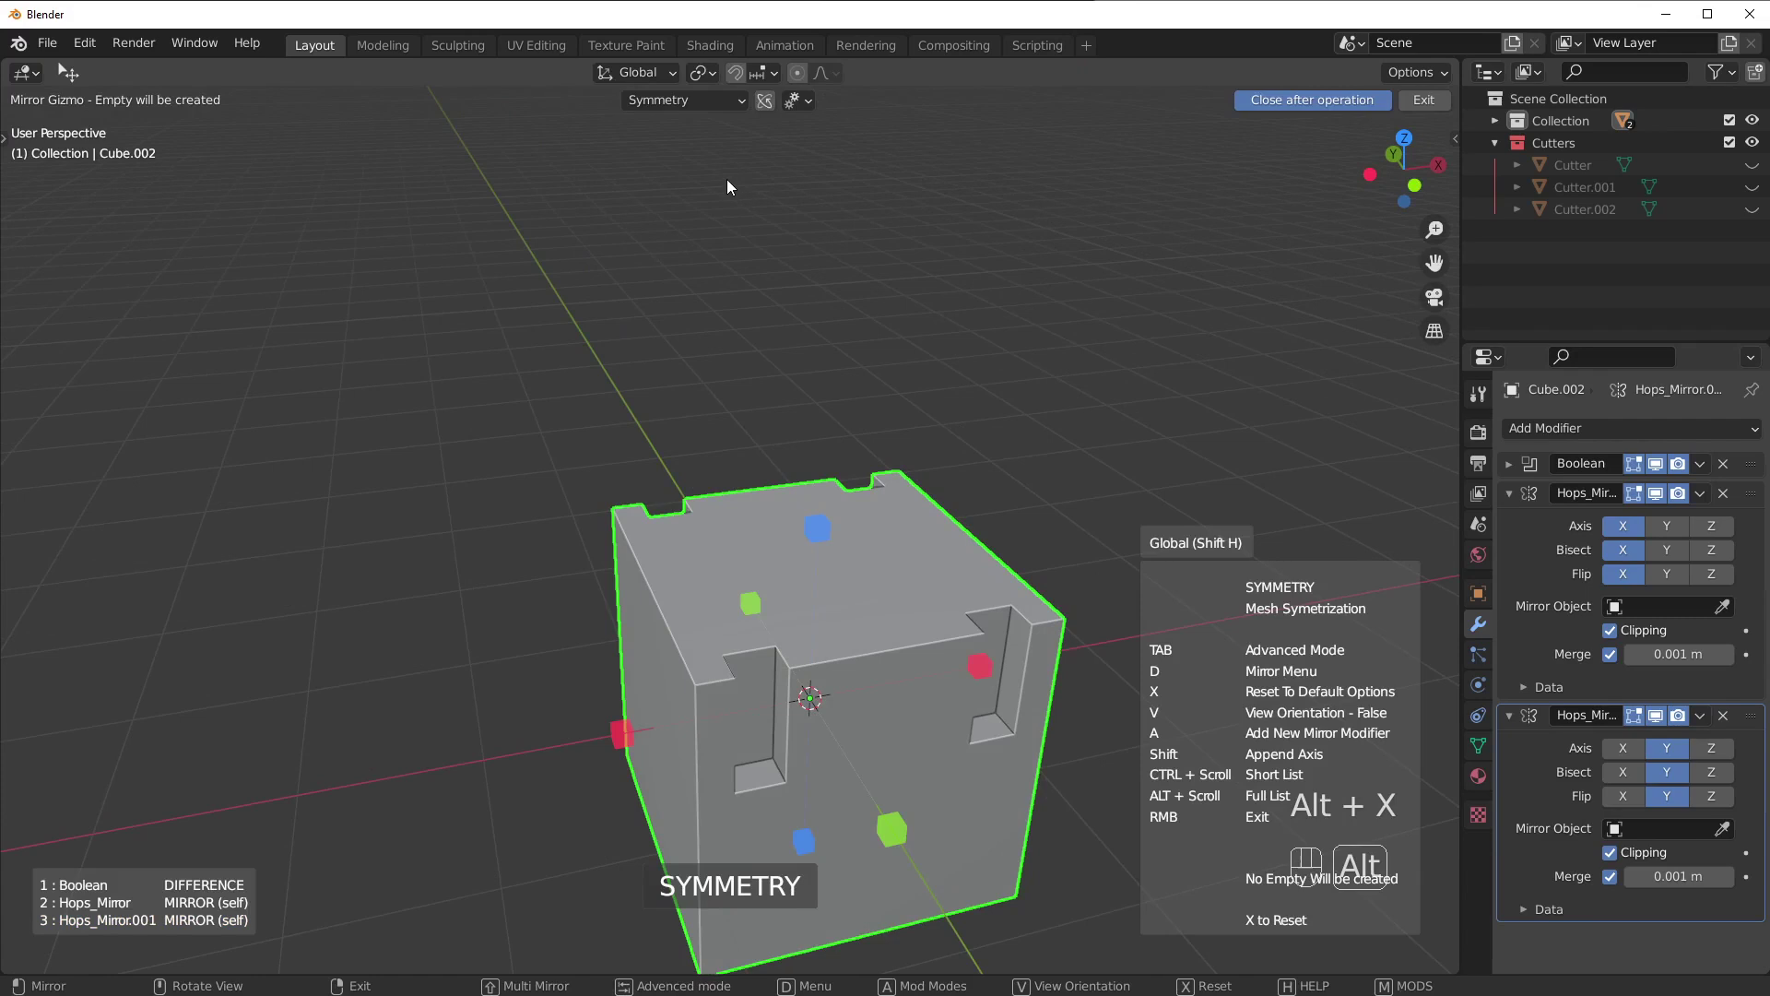
pyautogui.click(699, 103)
pyautogui.click(645, 169)
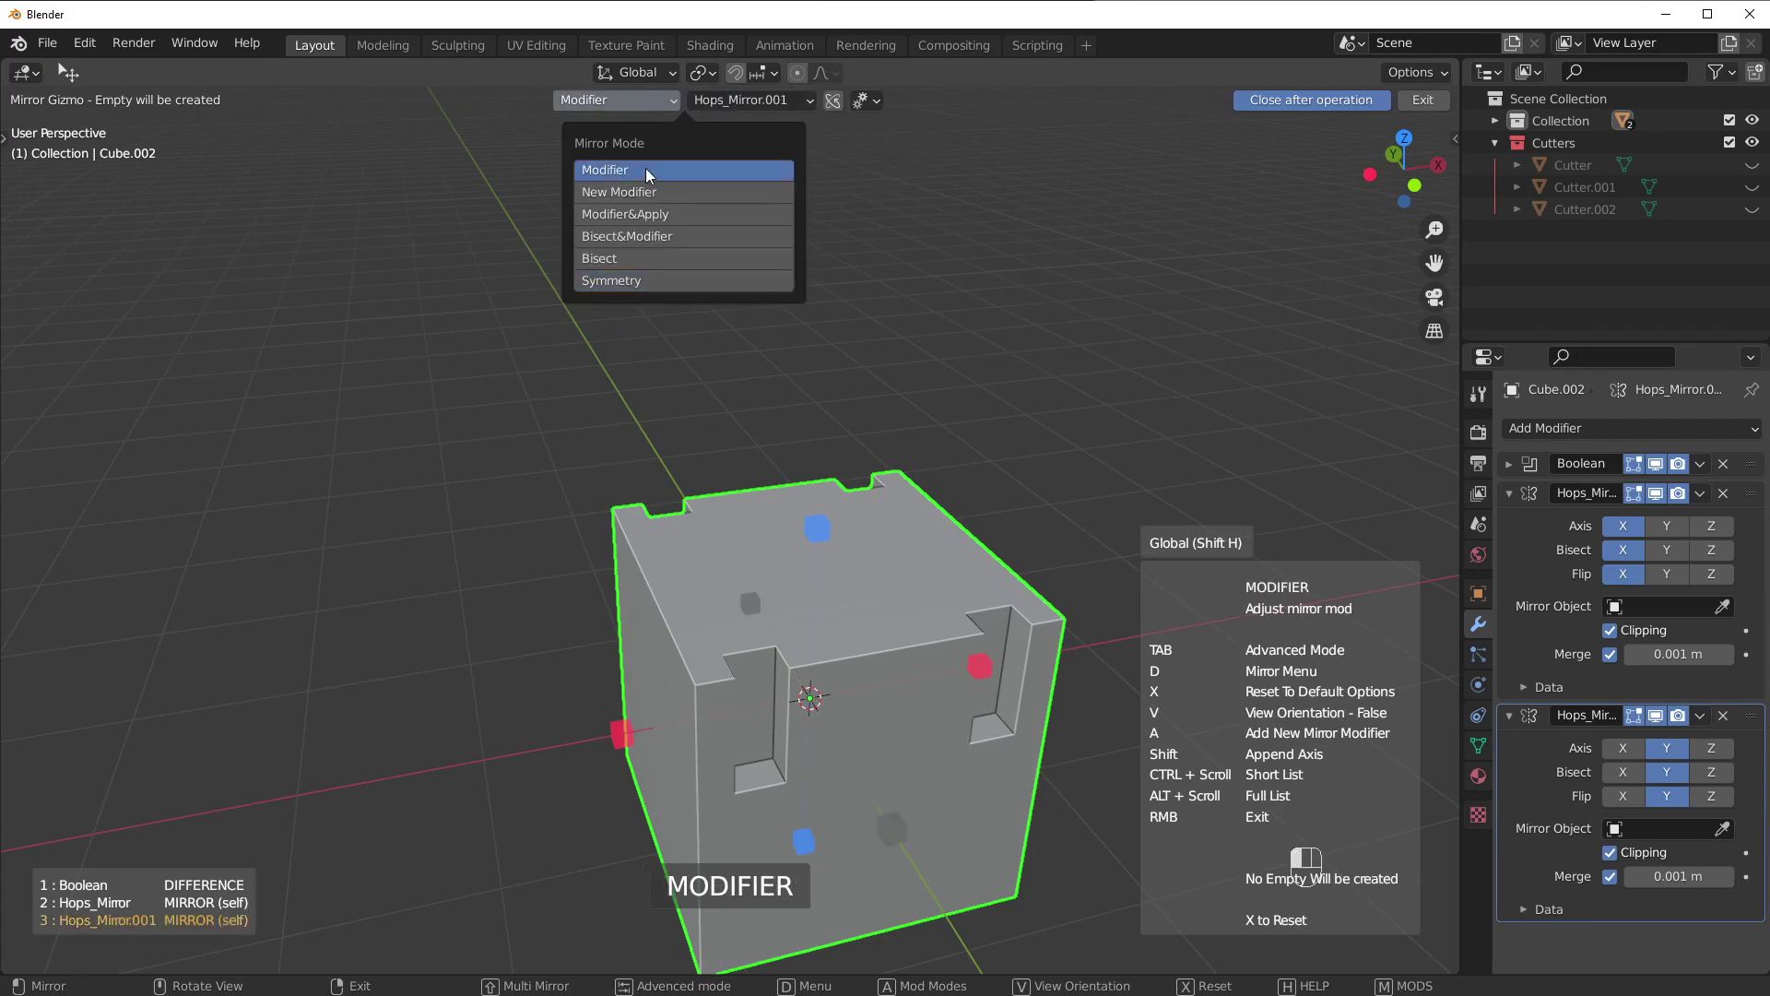
pyautogui.keyDown('alt'); pyautogui.scroll(-4, 999, 372); pyautogui.keyUp('alt')
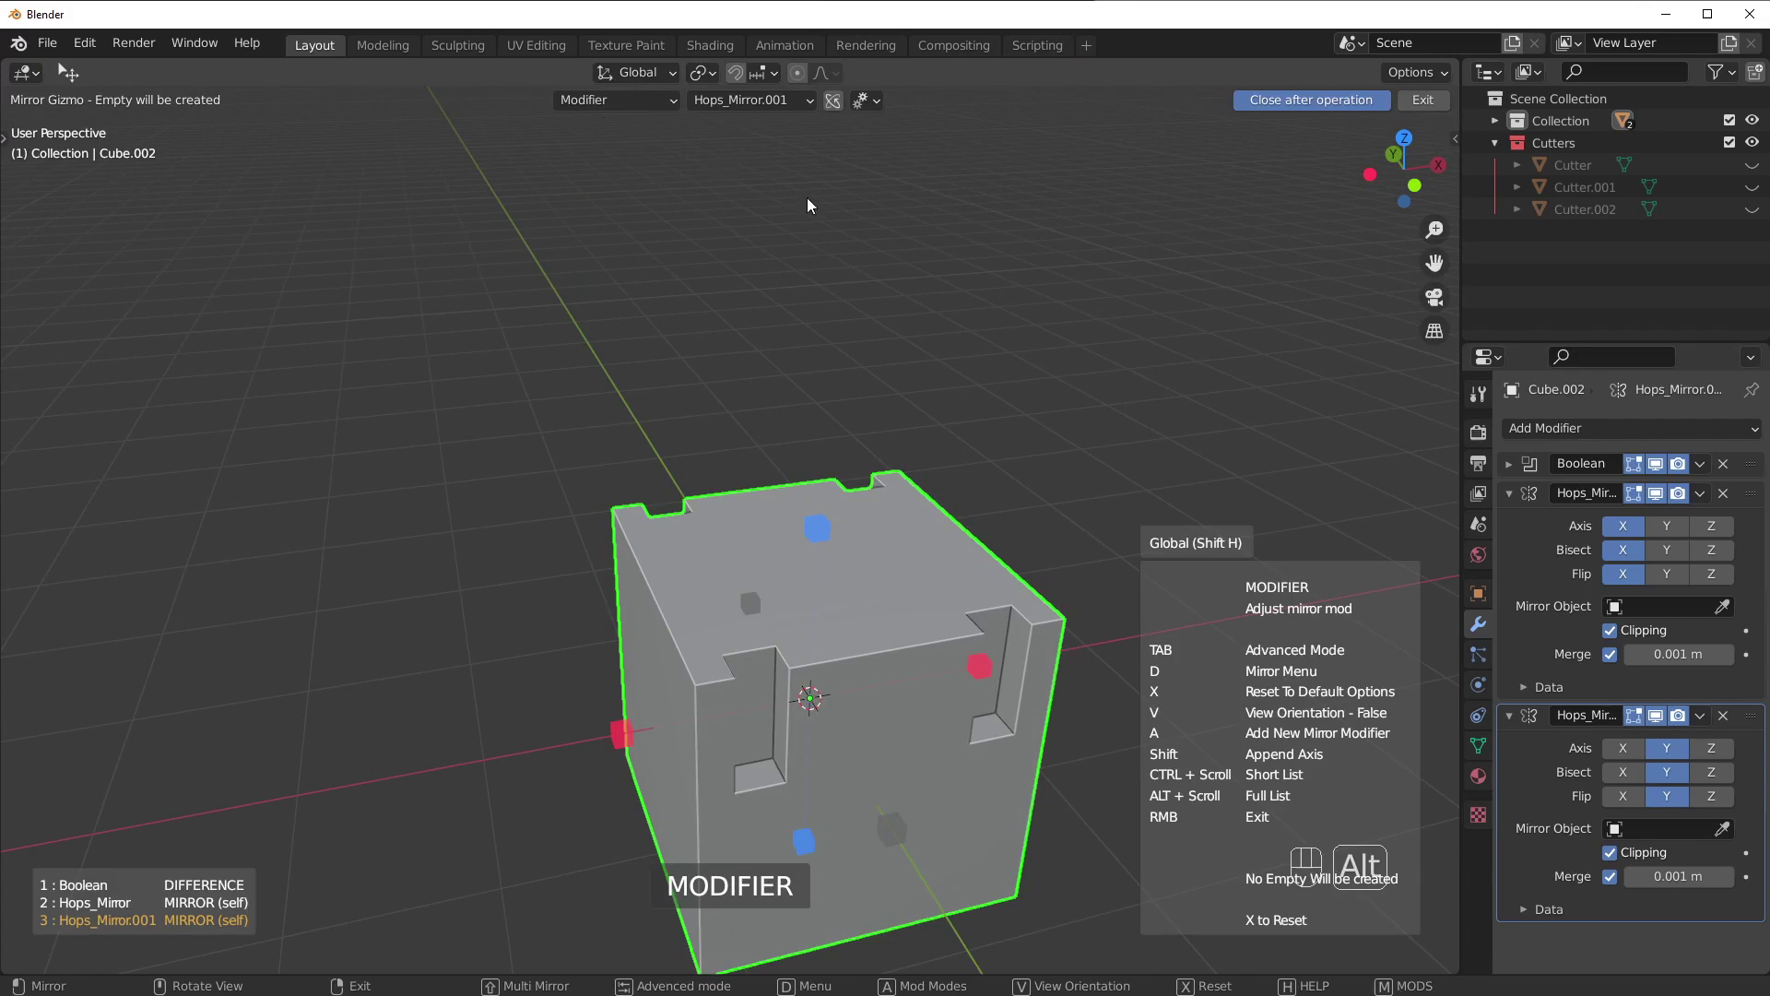
pyautogui.hotkey('alt', 'a')
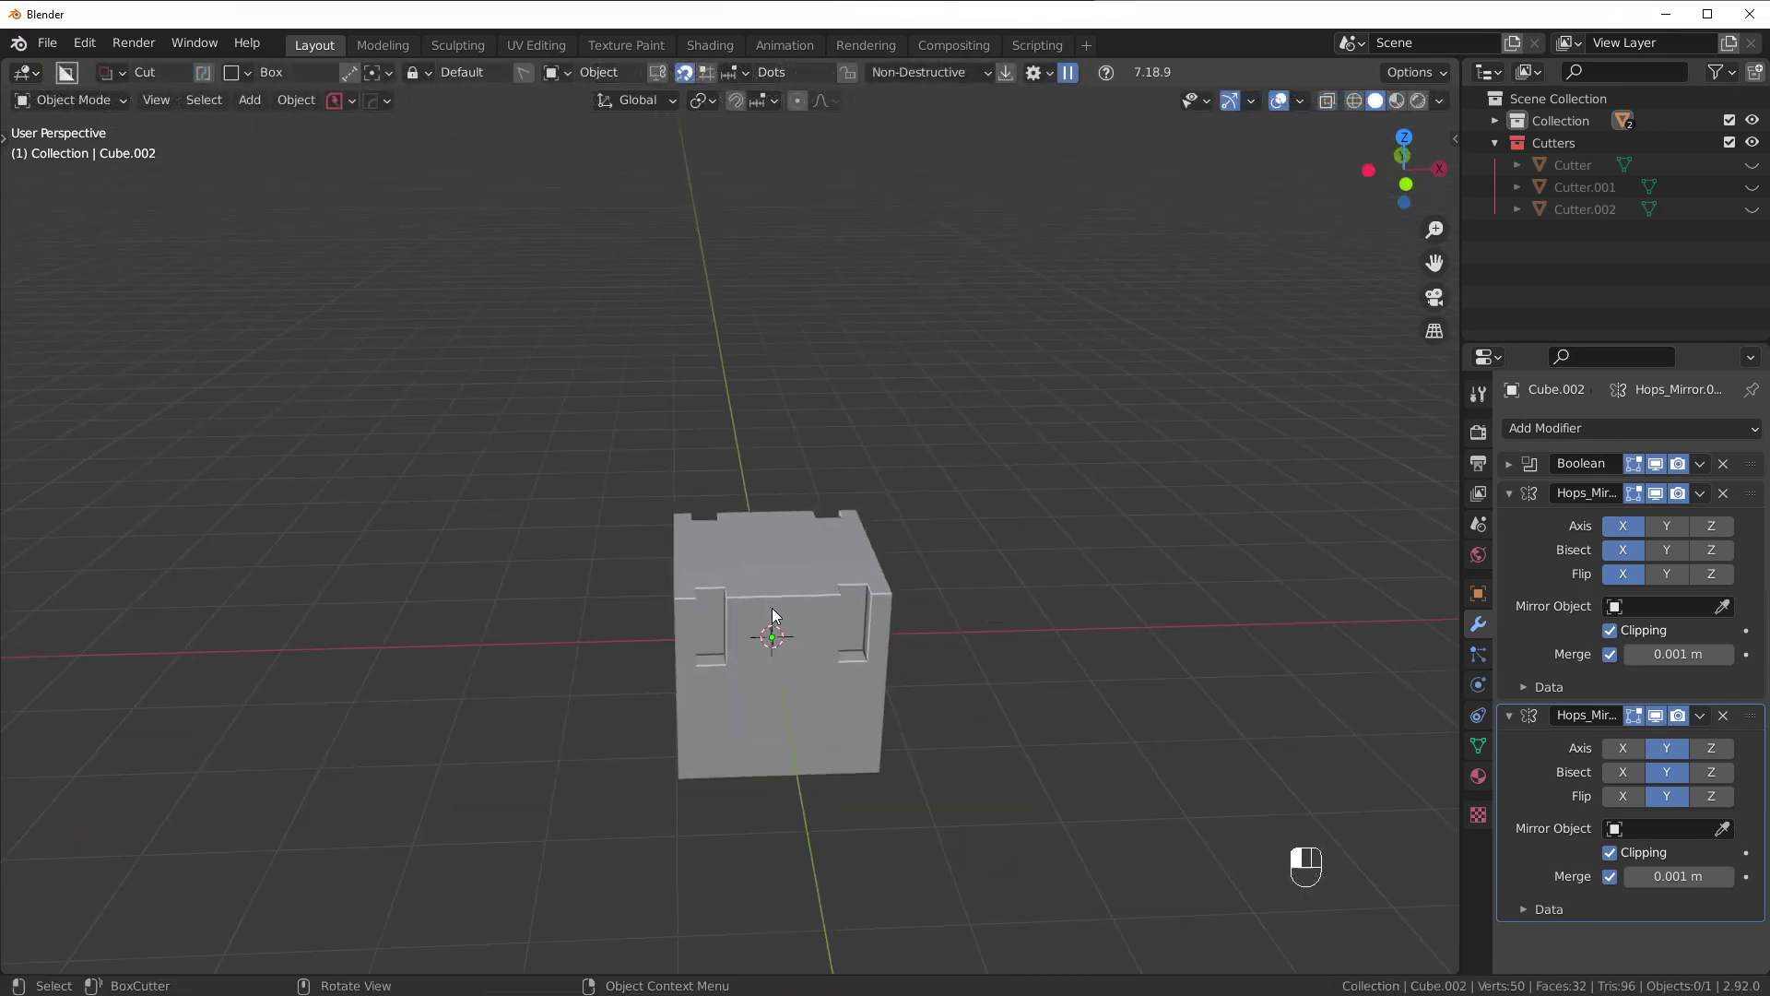
pyautogui.click(773, 612)
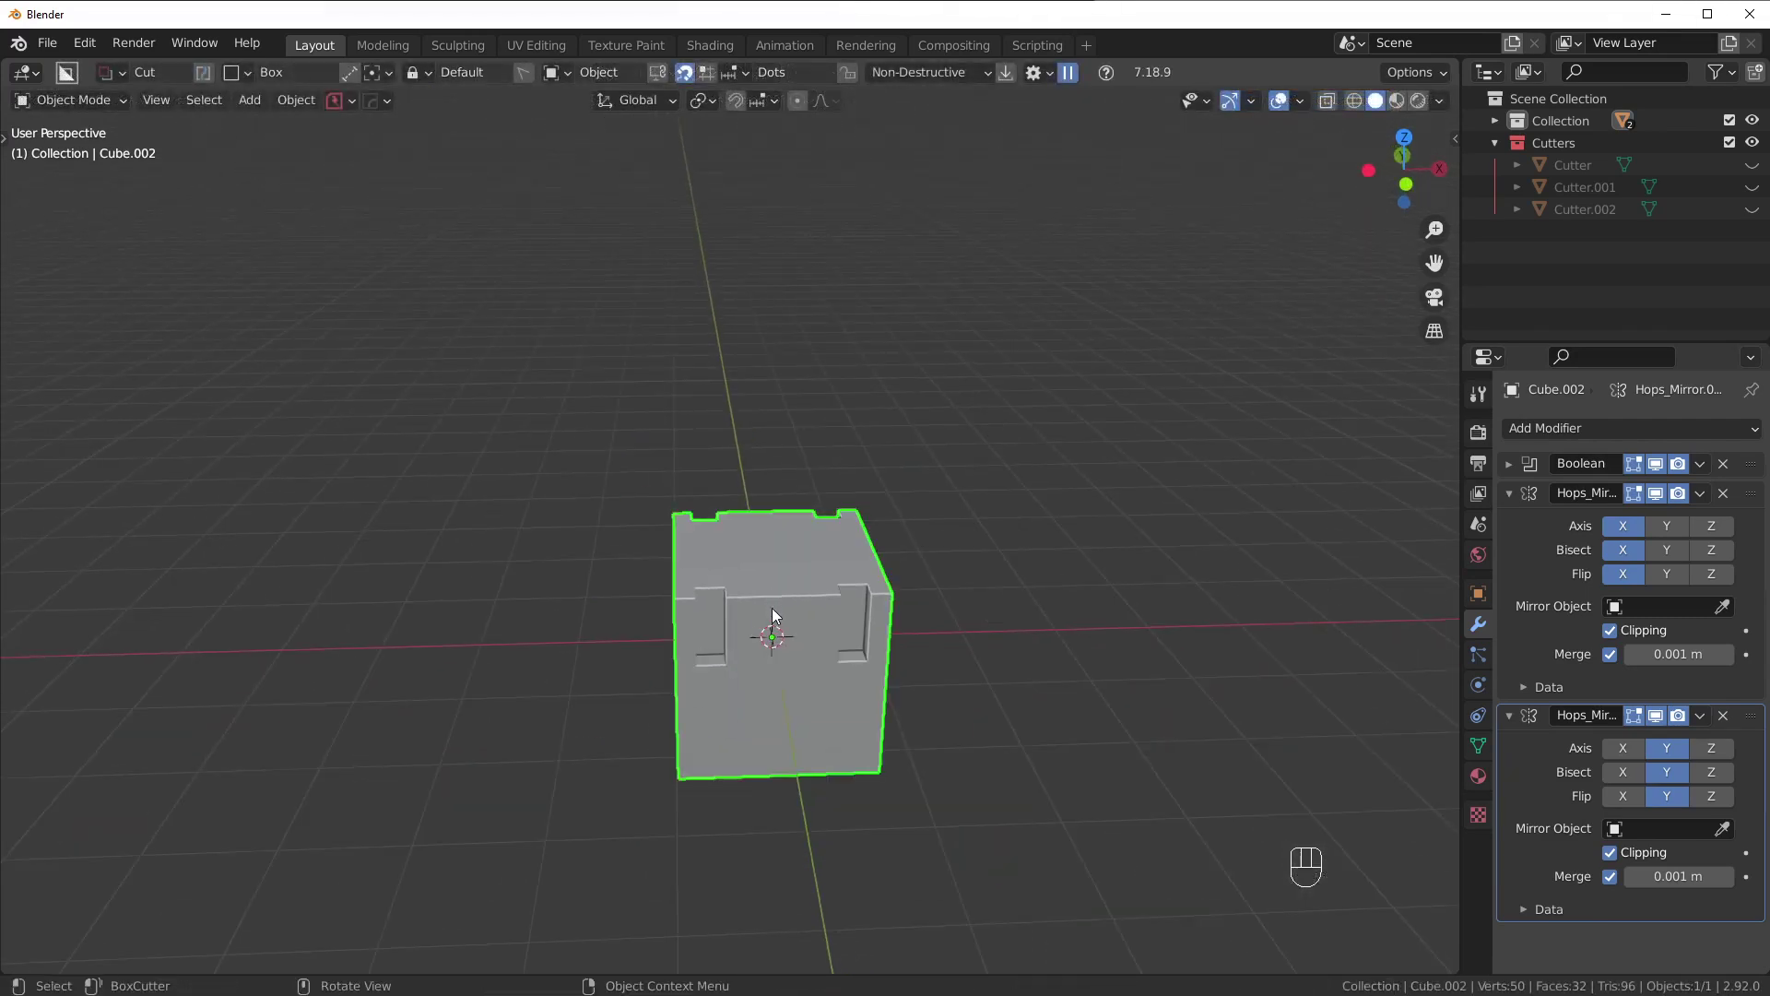
# Delete the notched cube and add a new cube placed left of the 3D cursor.
pyautogui.press('Delete')
pyautogui.hotkey('shift', 'a')
pyautogui.moveTo(743, 530)
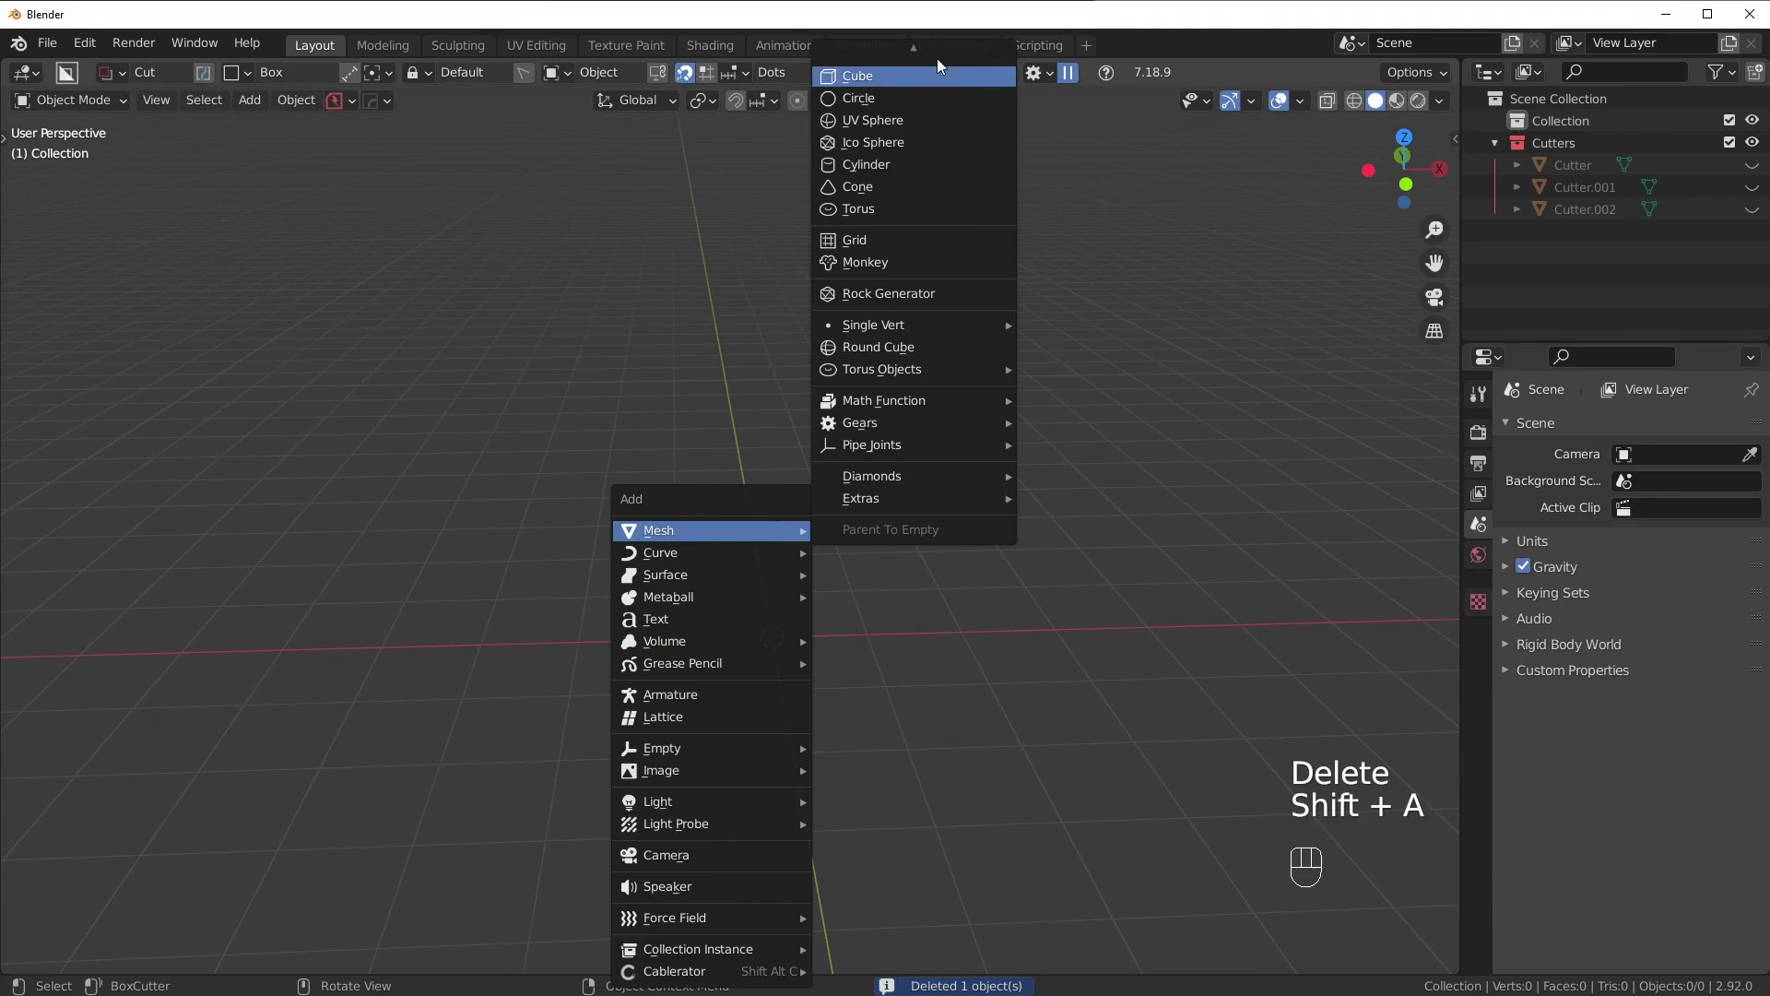
pyautogui.click(916, 85)
pyautogui.press('g')
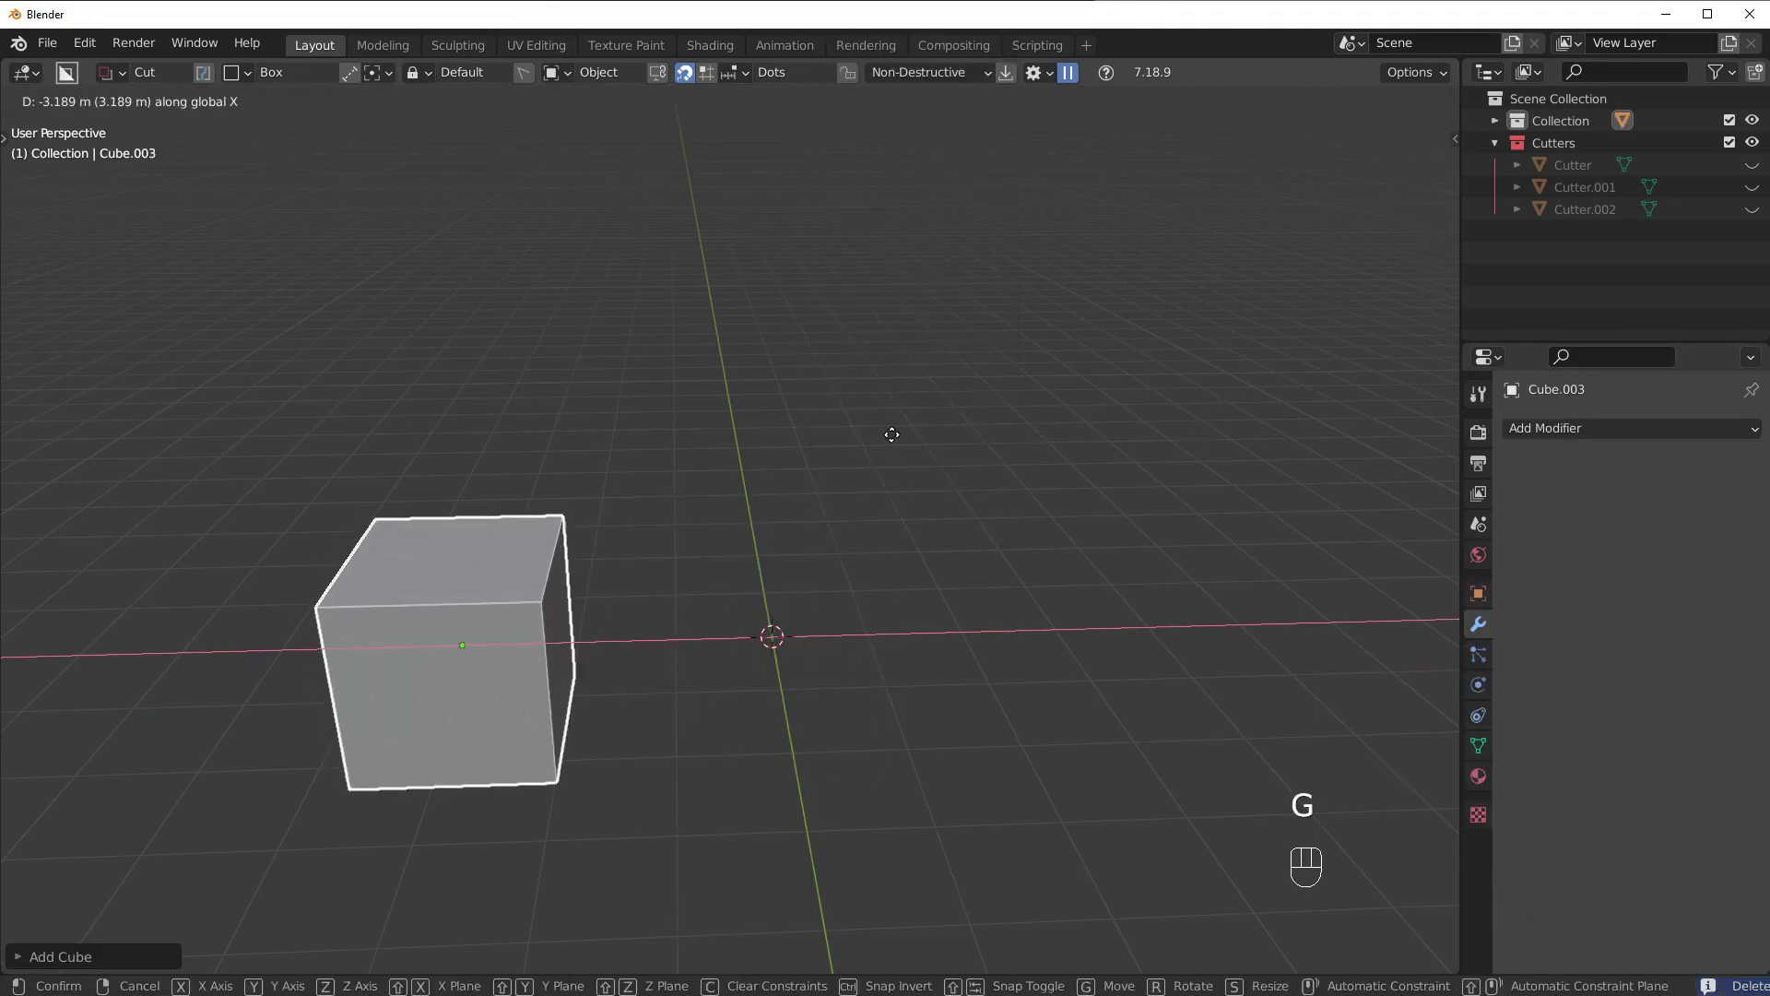
pyautogui.click(959, 435)
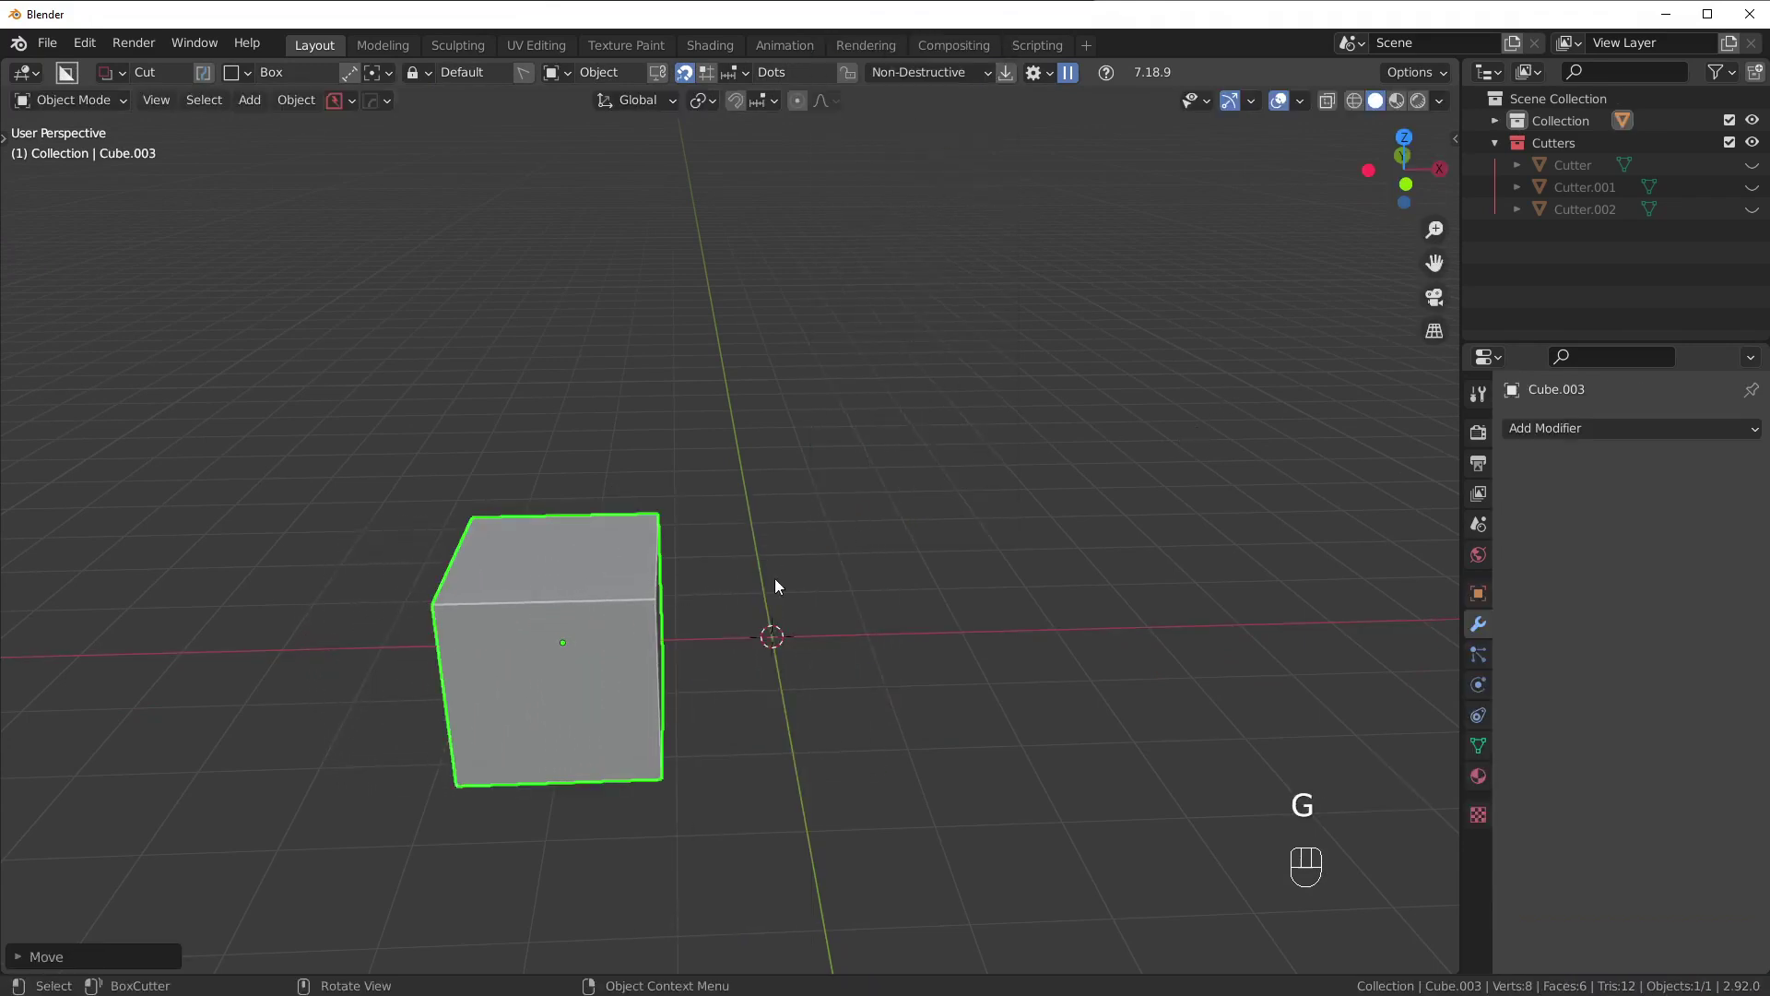
pyautogui.moveTo(775, 578); pyautogui.dragTo(516, 739, button='middle')
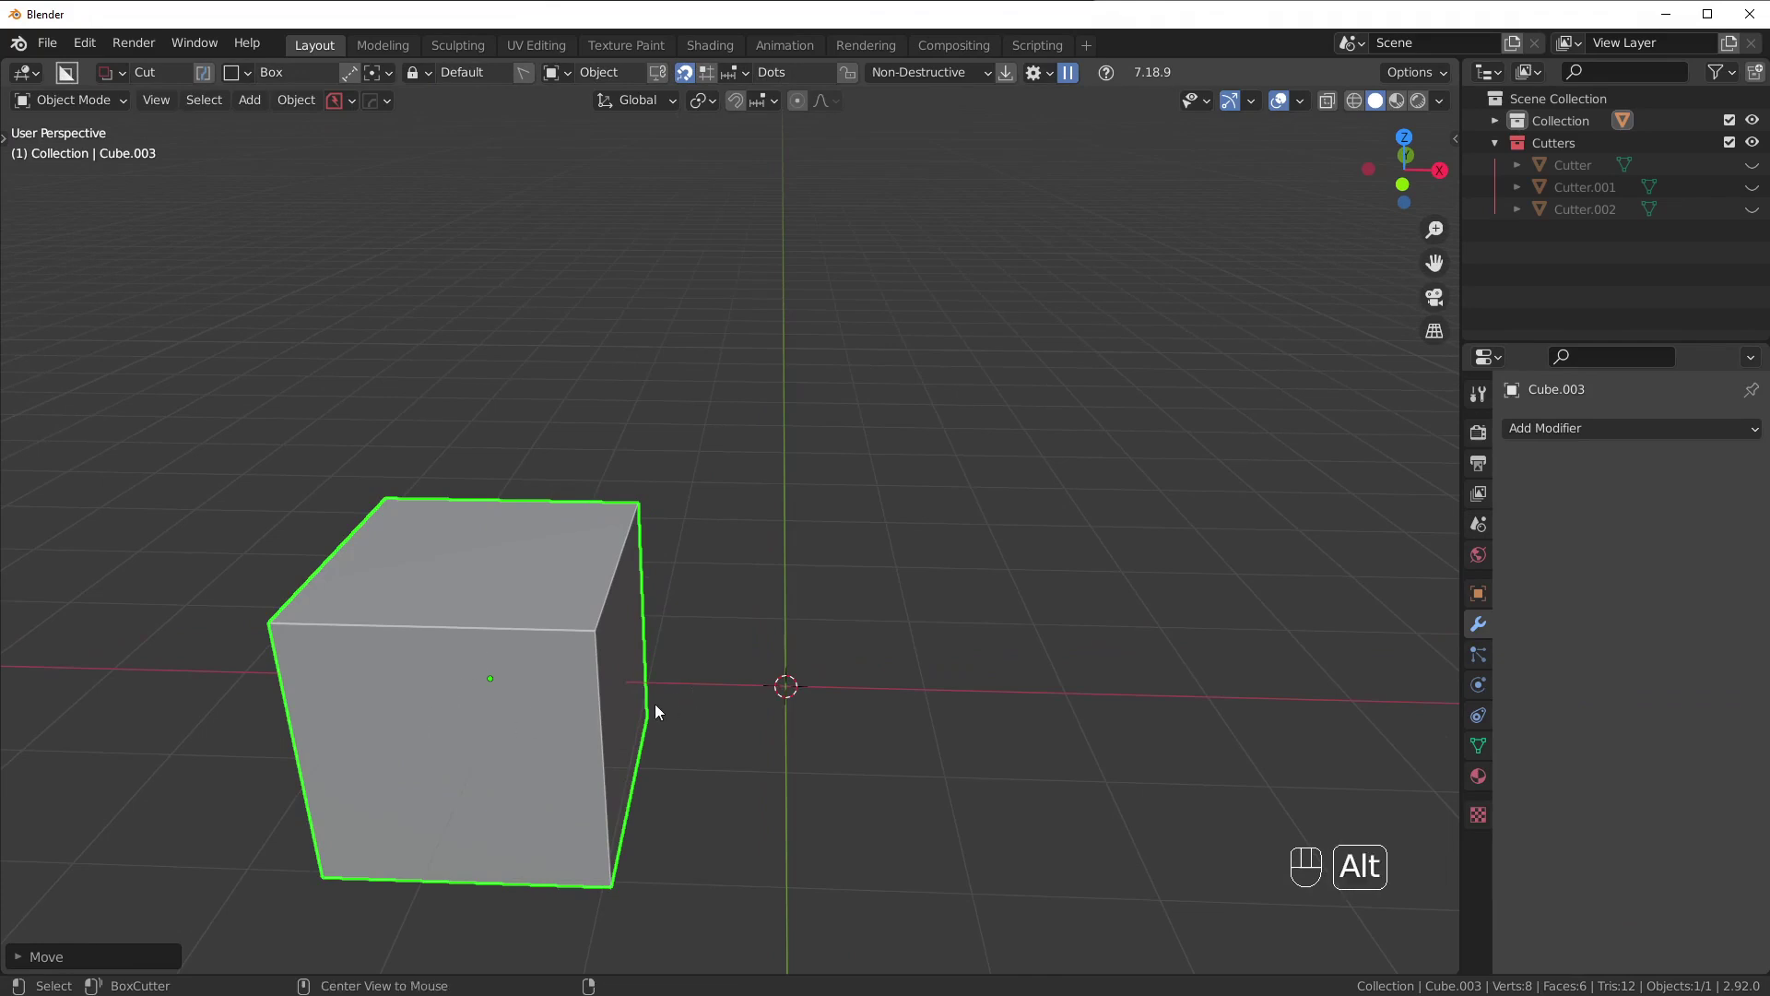
# Mirror the new cube across X with HardOps, then undo it.
pyautogui.hotkey('alt', 'x')
pyautogui.click(314, 671)
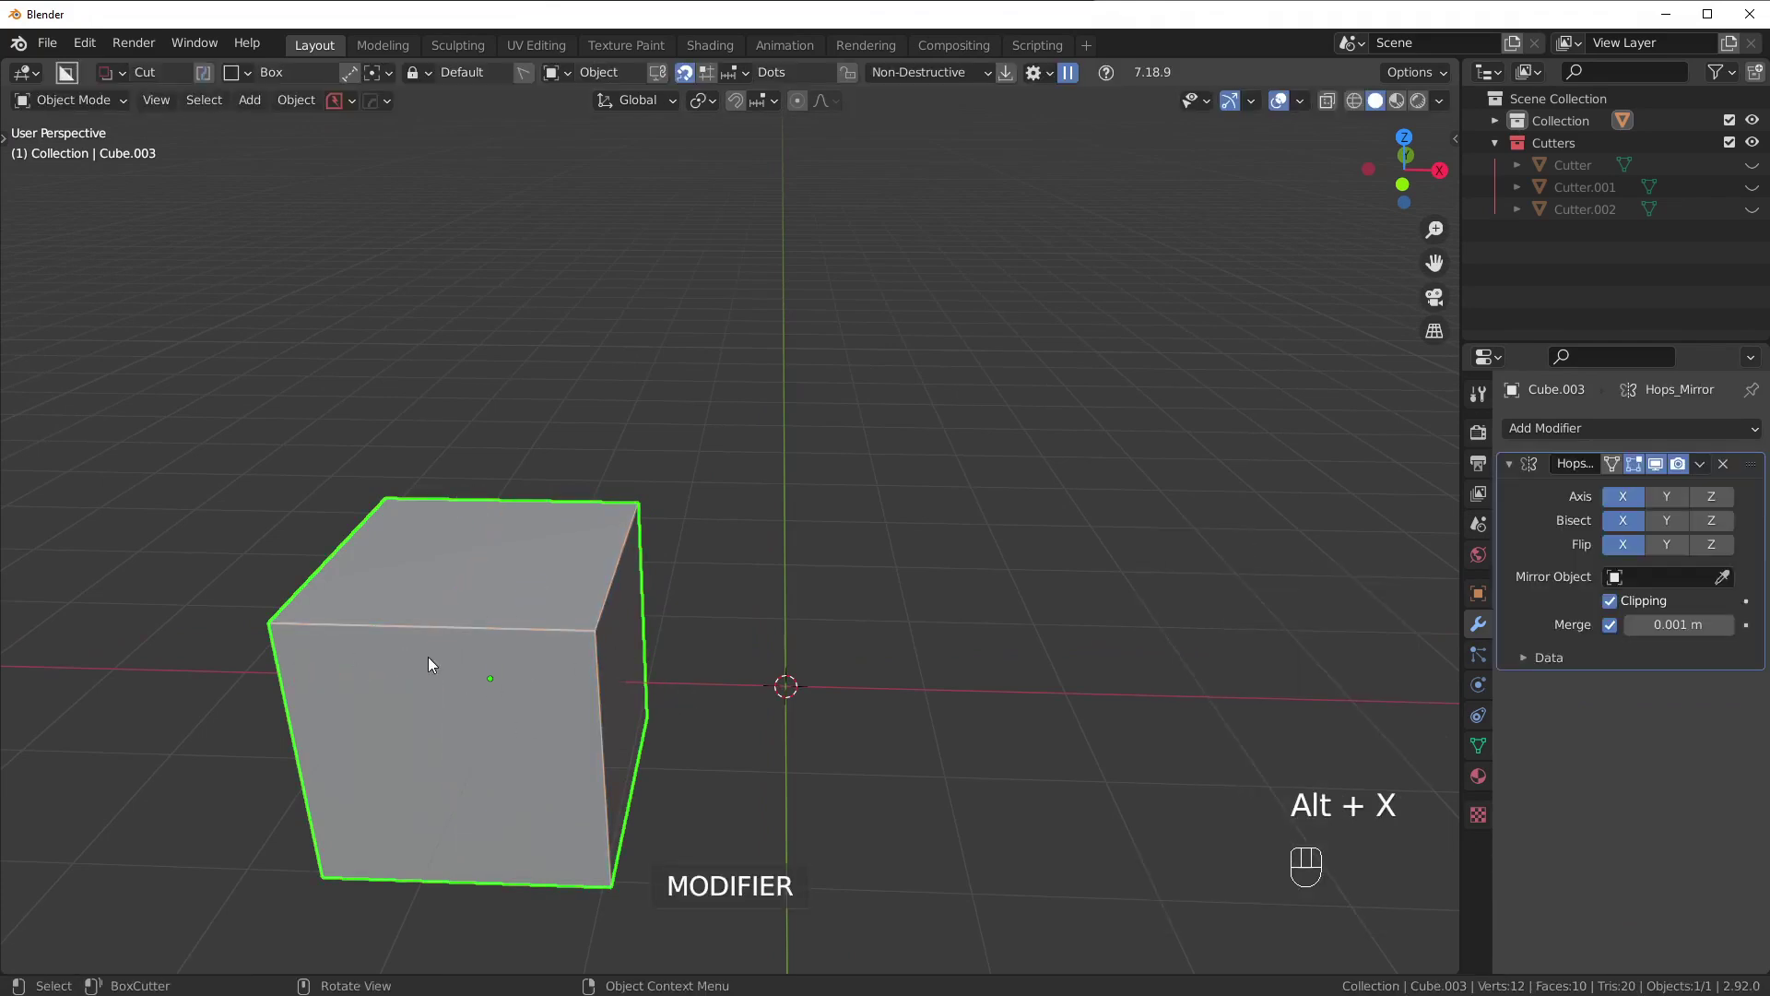
pyautogui.hotkey('ctrl', 'z')
pyautogui.scroll(-5, 608, 668)
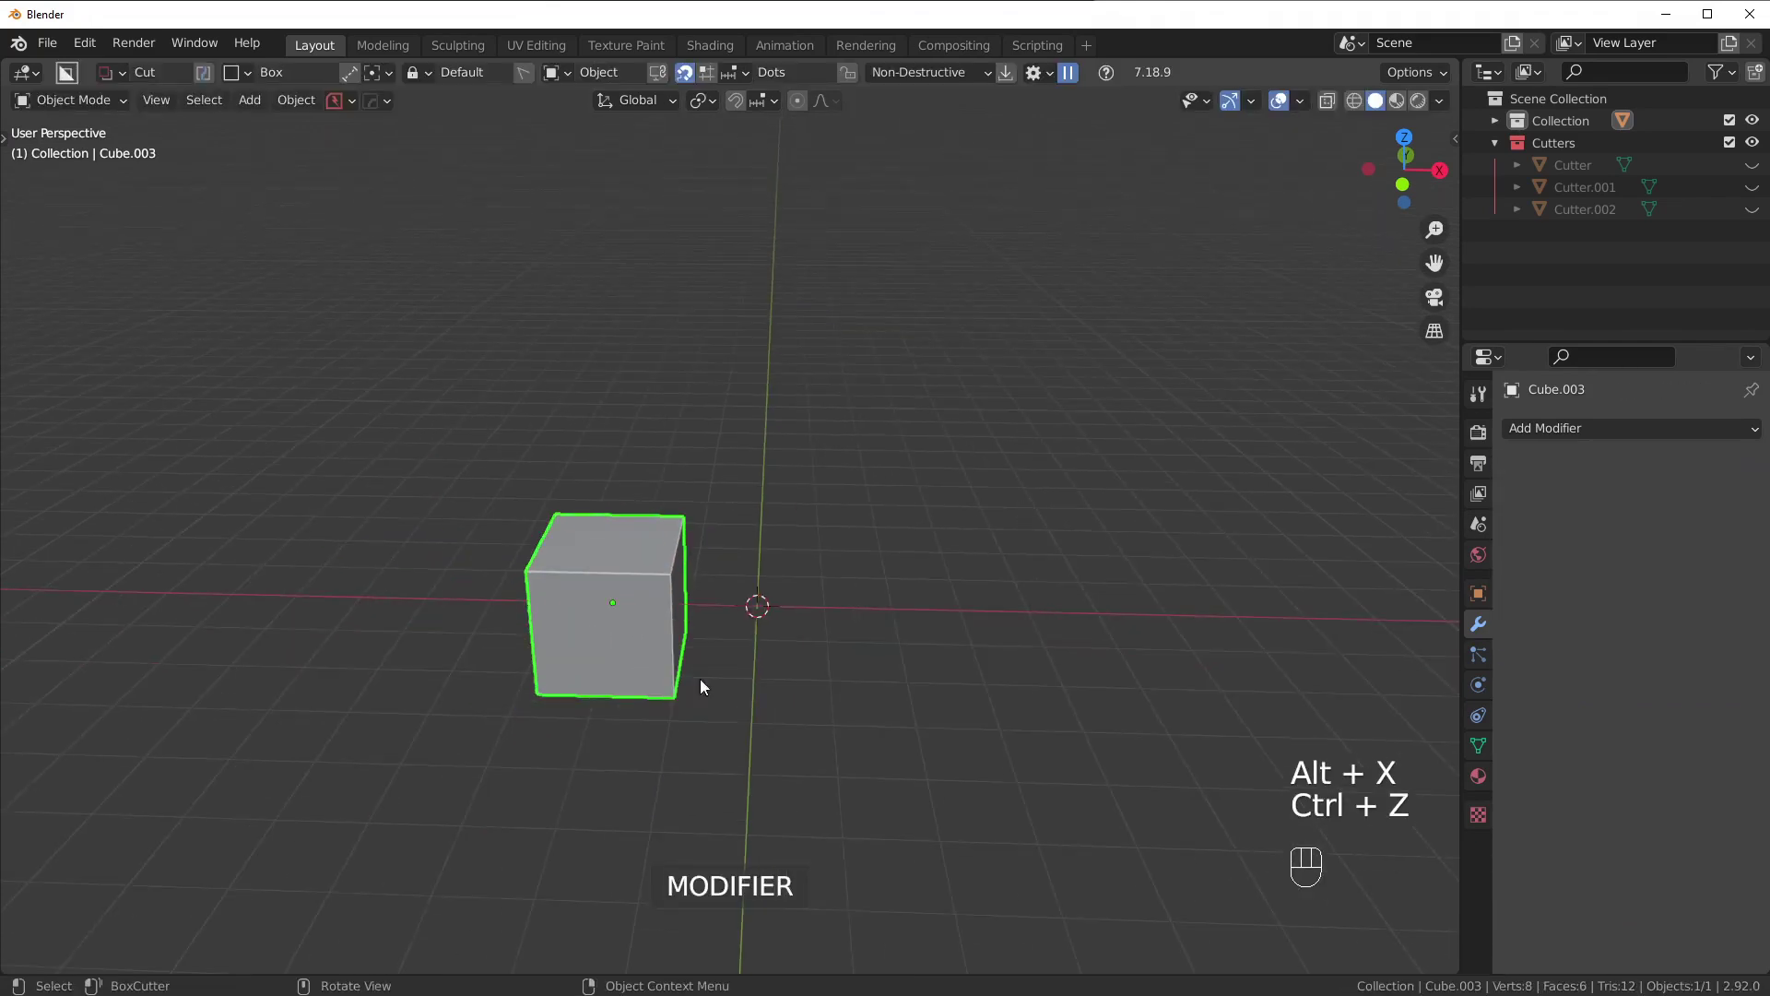
# Set the cube's origin to the 3D cursor and mirror it across X around the cursor.
pyautogui.rightClick(783, 622)
pyautogui.moveTo(767, 674)
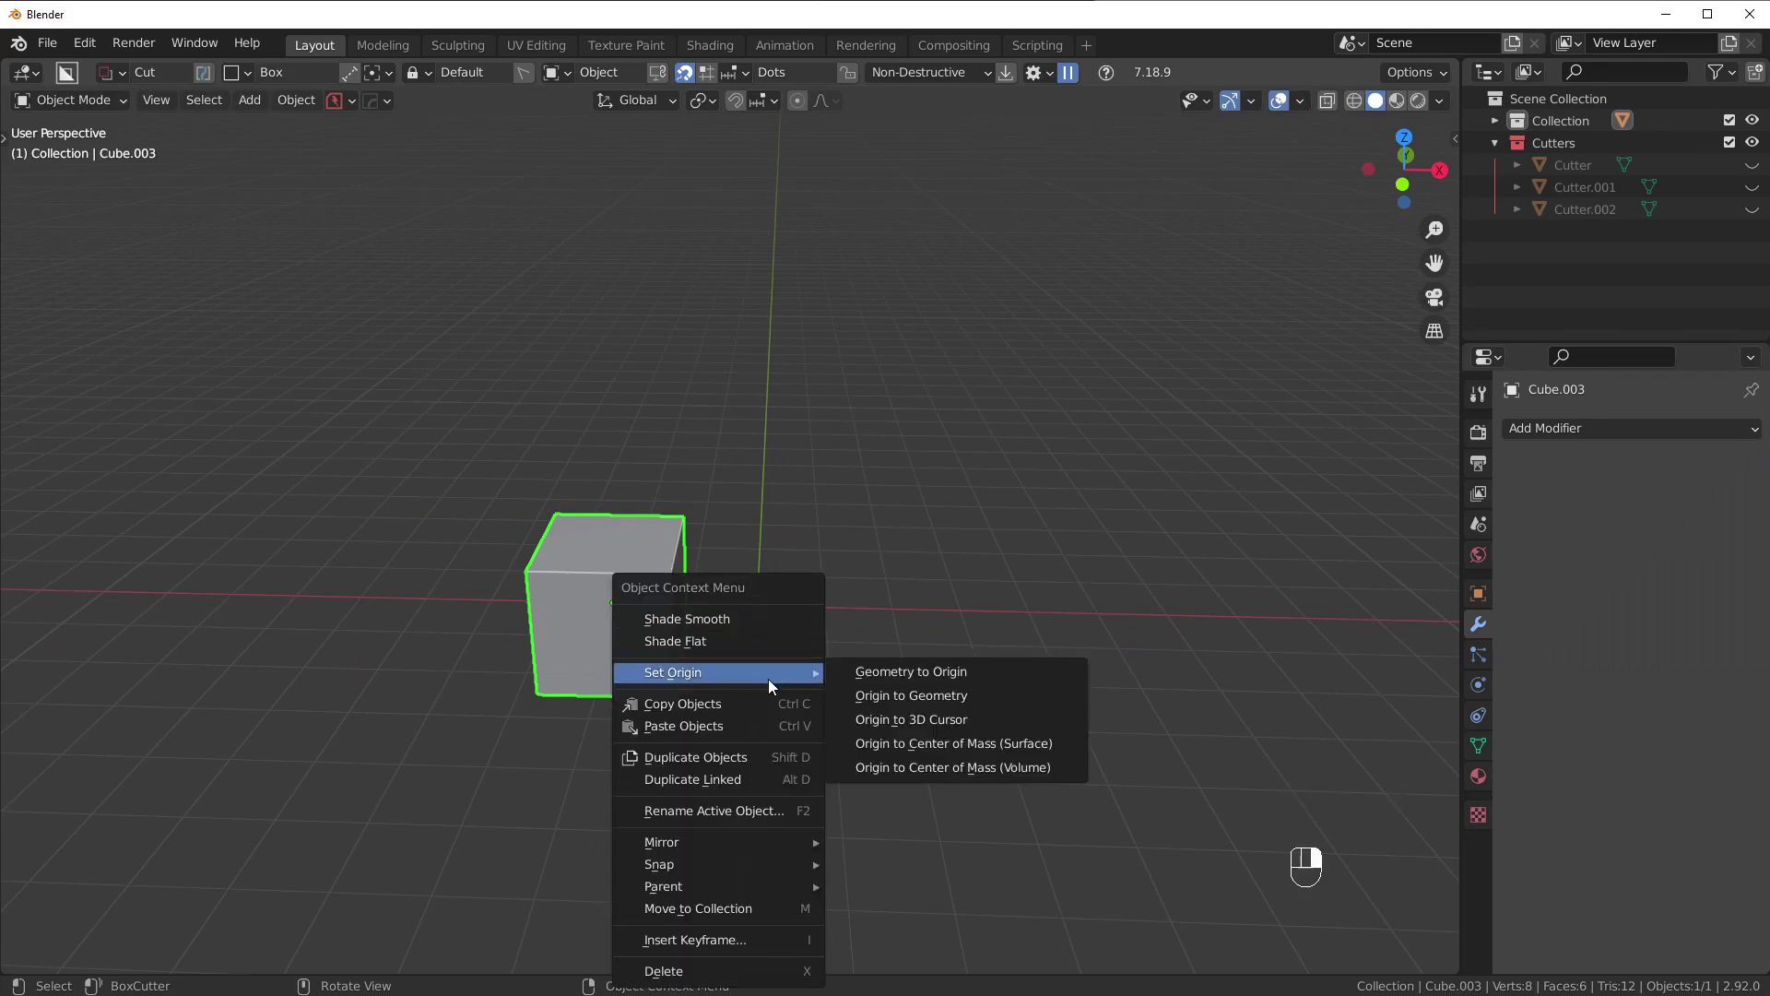
pyautogui.click(944, 716)
pyautogui.hotkey('alt', 'x')
pyautogui.click(576, 607)
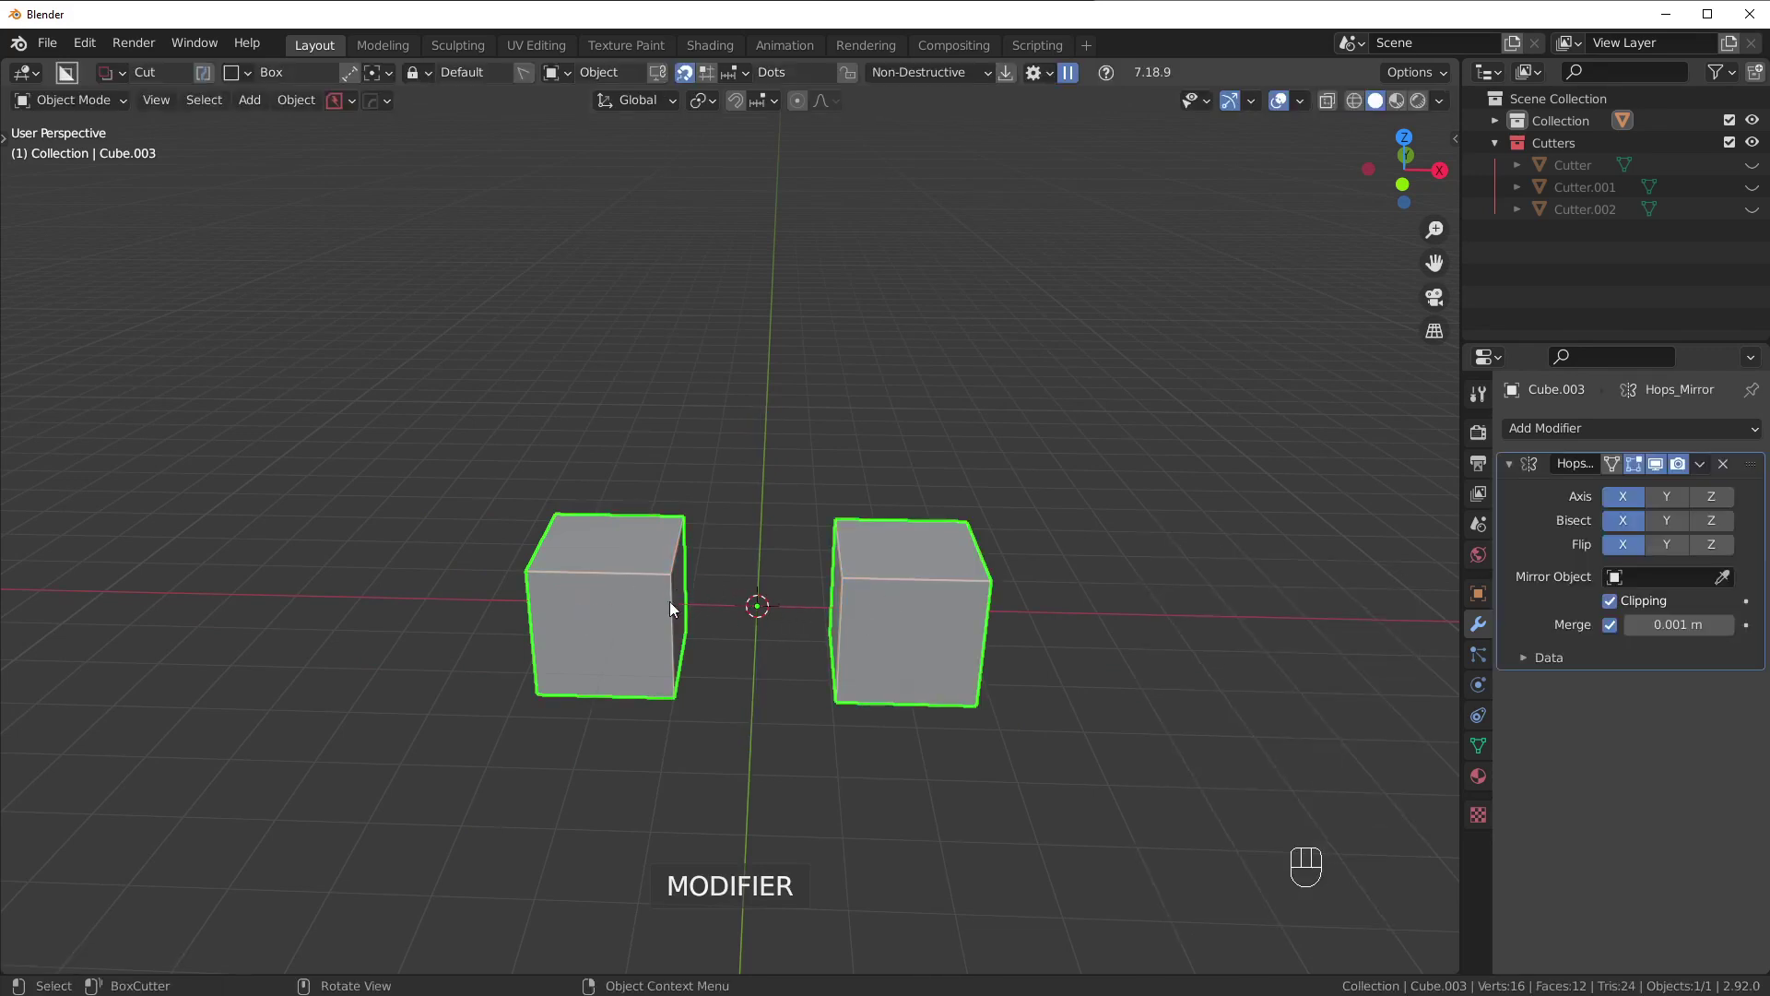
pyautogui.scroll(3, 695, 655)
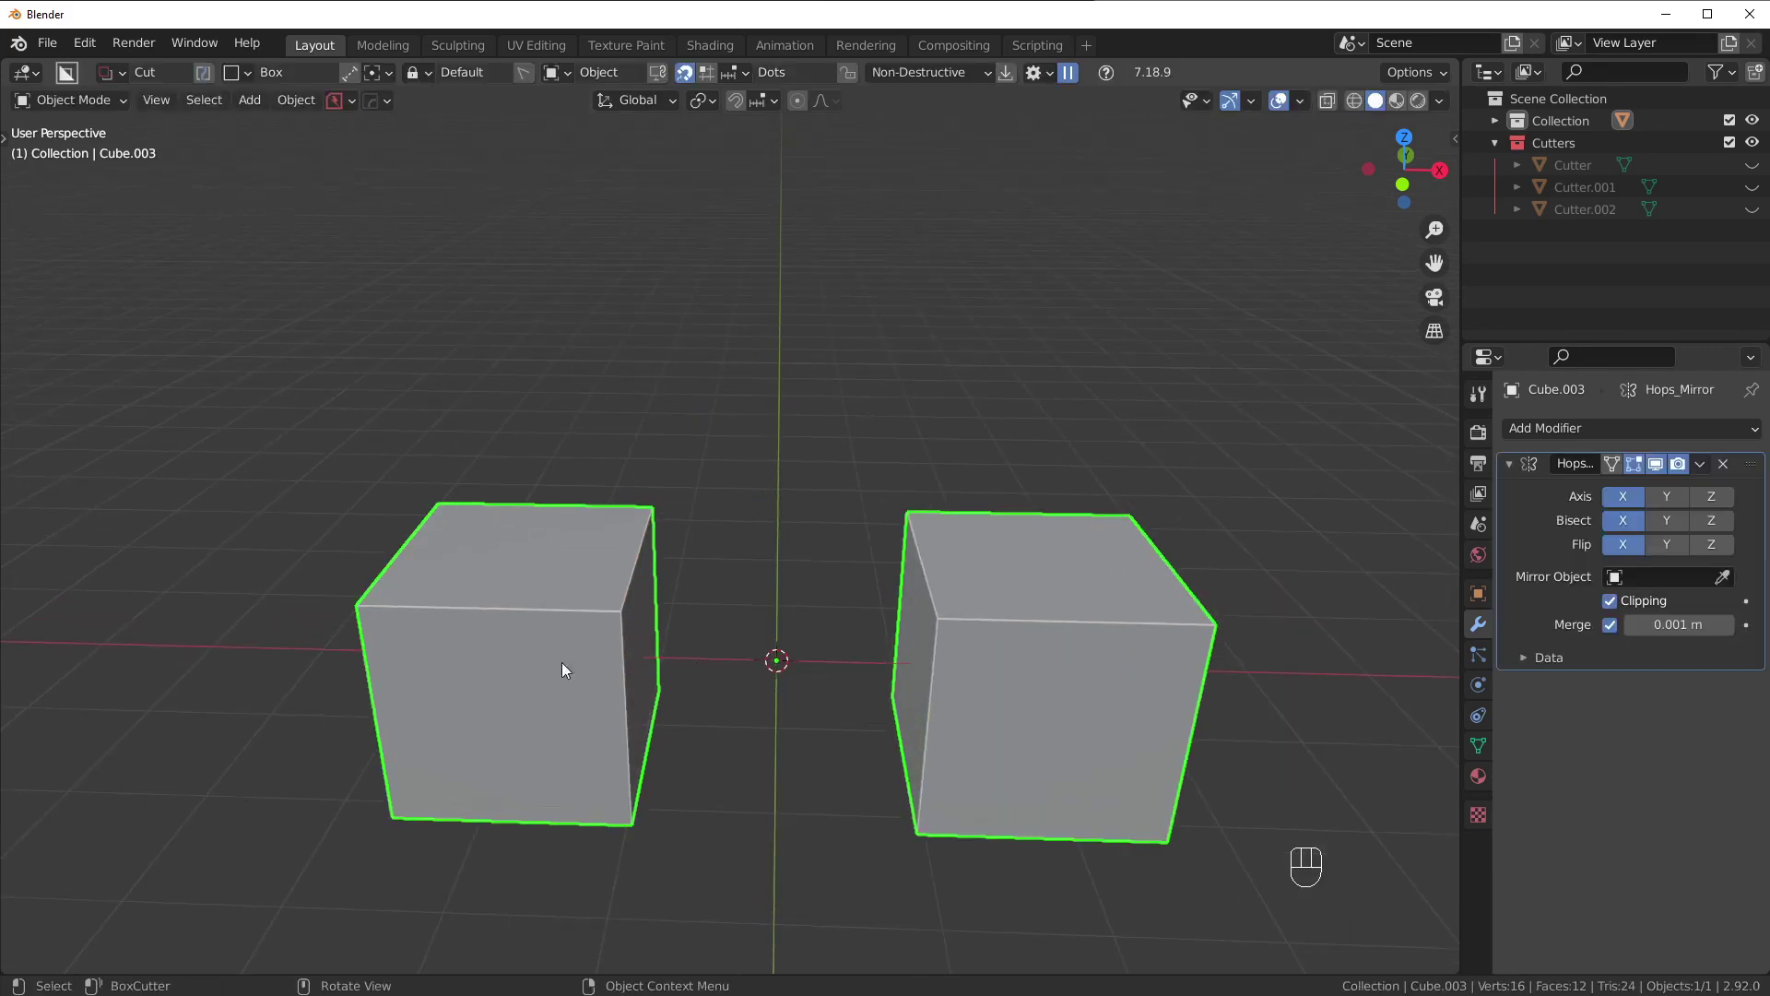
# Move the cube's origin back to its geometry and delete the Hops_Mirror modifier.
pyautogui.rightClick(859, 580)
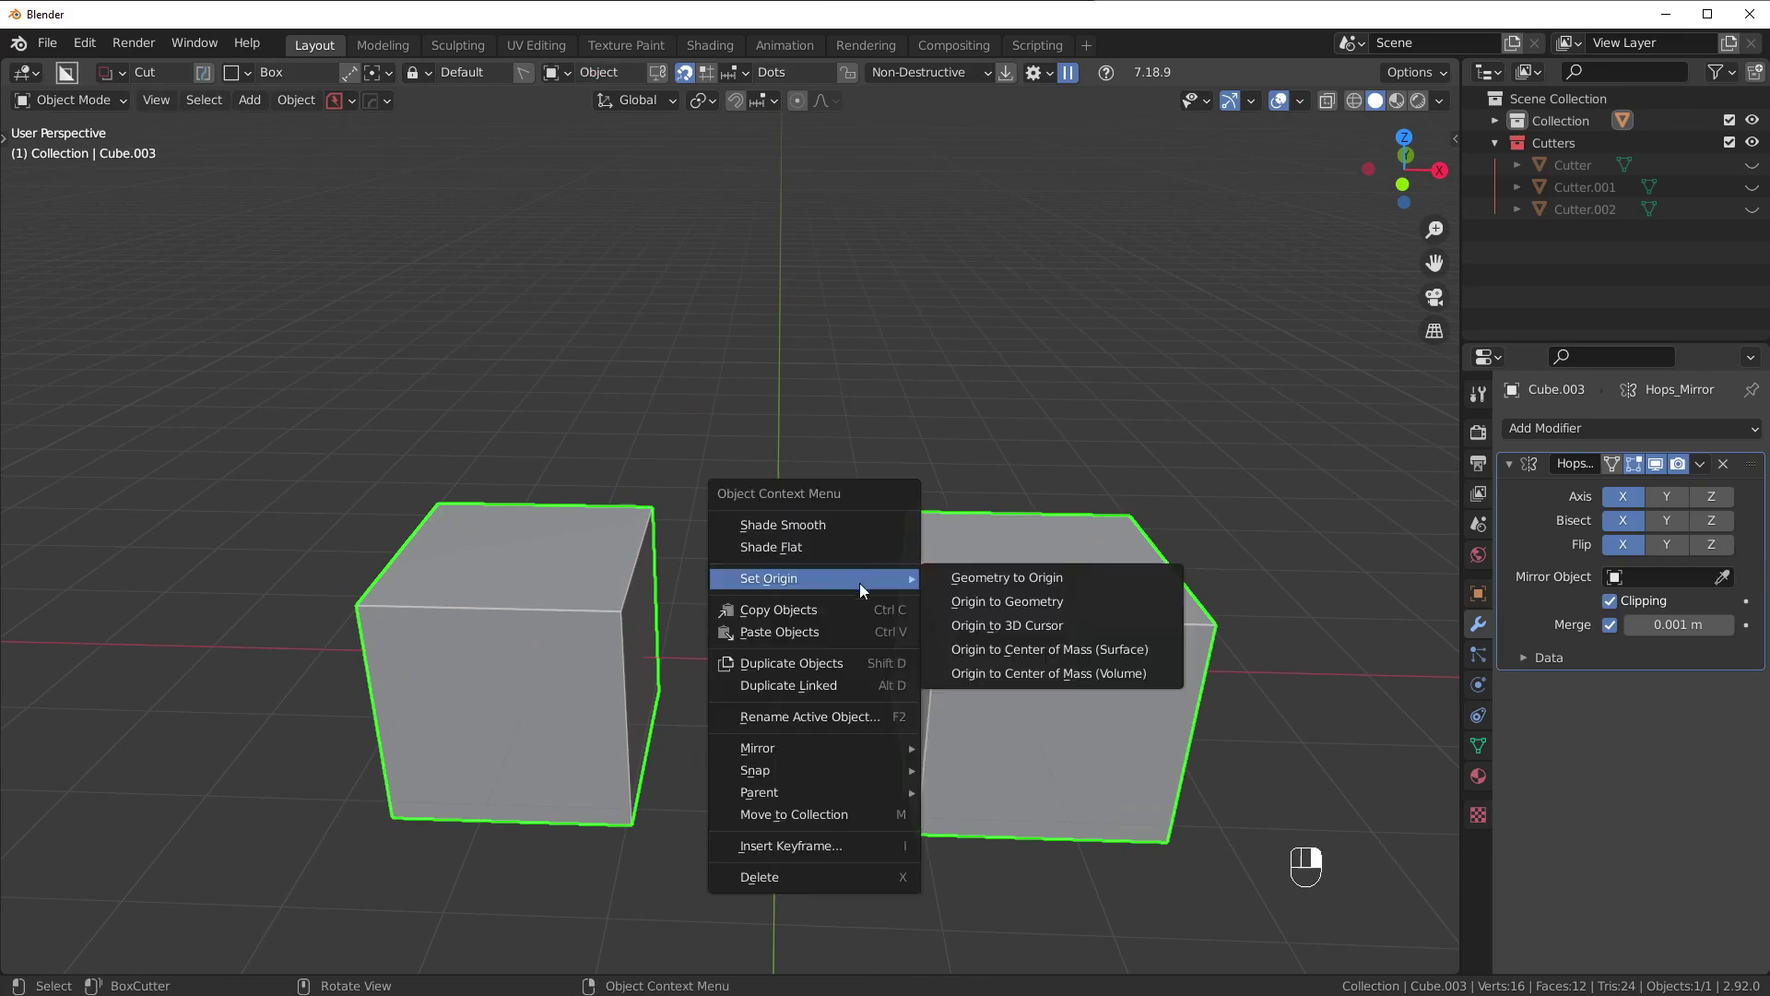
pyautogui.press('Escape')
pyautogui.rightClick(827, 589)
pyautogui.moveTo(828, 589)
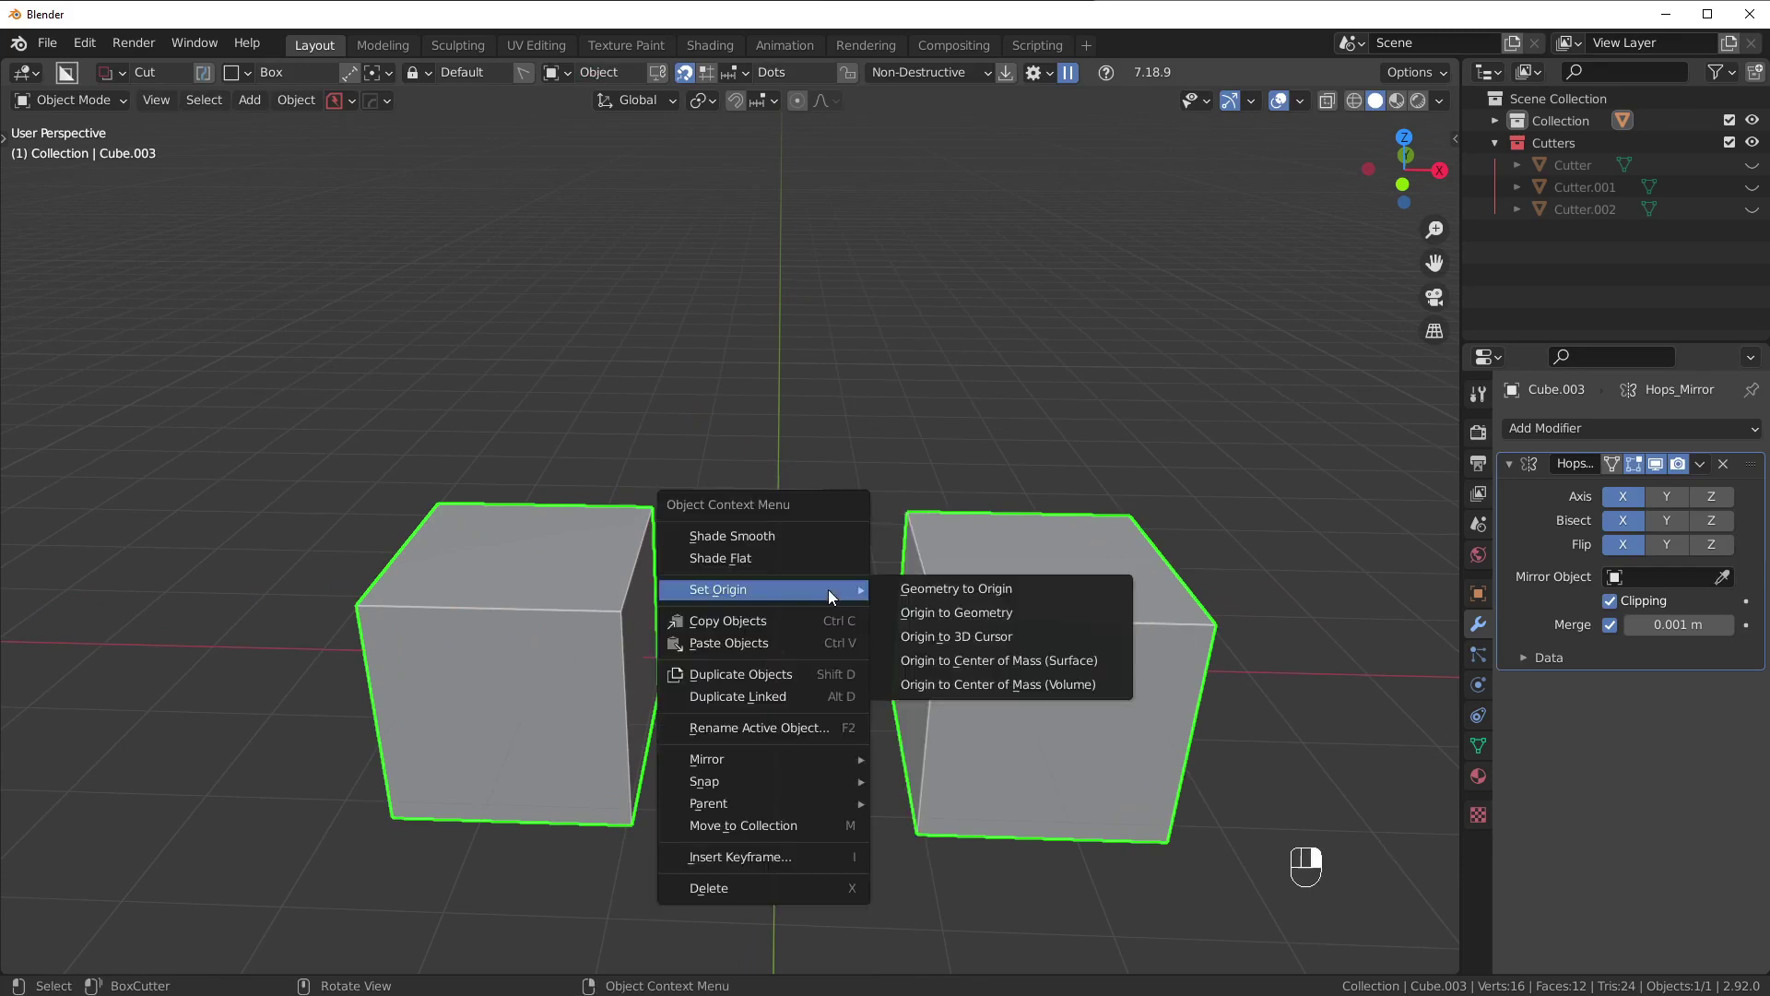
pyautogui.click(963, 613)
pyautogui.click(1723, 464)
pyautogui.scroll(-2, 905, 545)
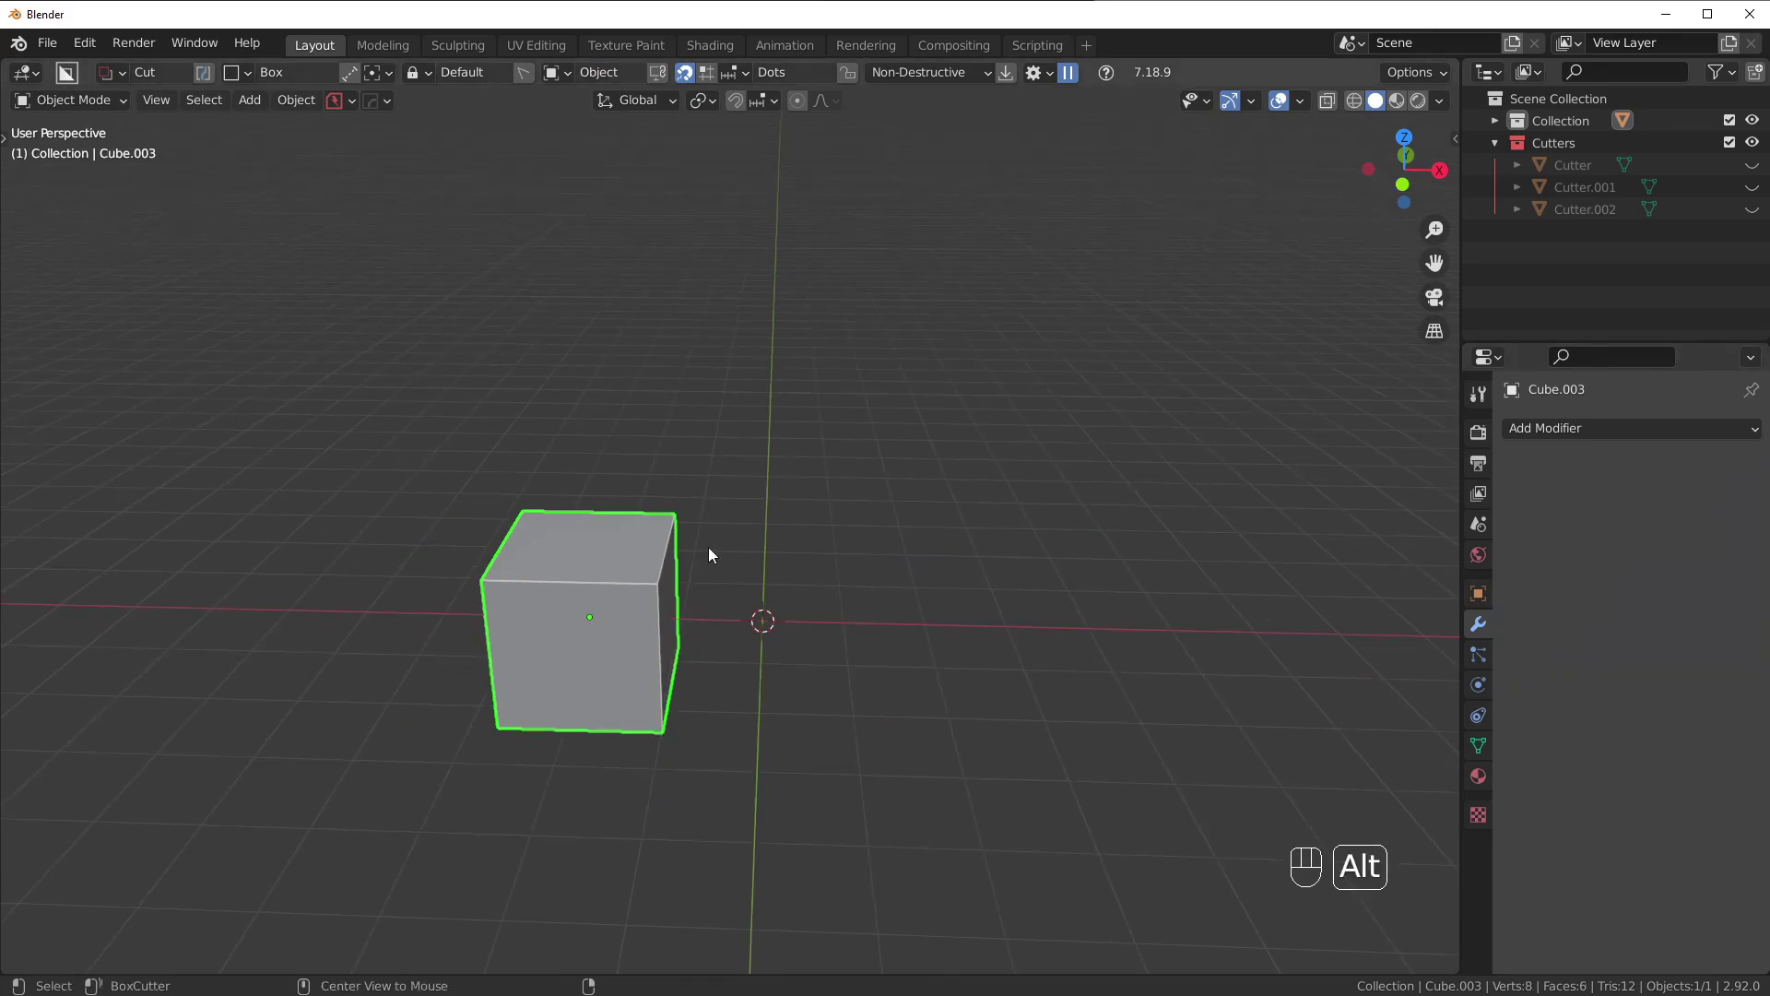
# Put the HardOps mirror tool into Advanced mode.
pyautogui.hotkey('alt', 'x')
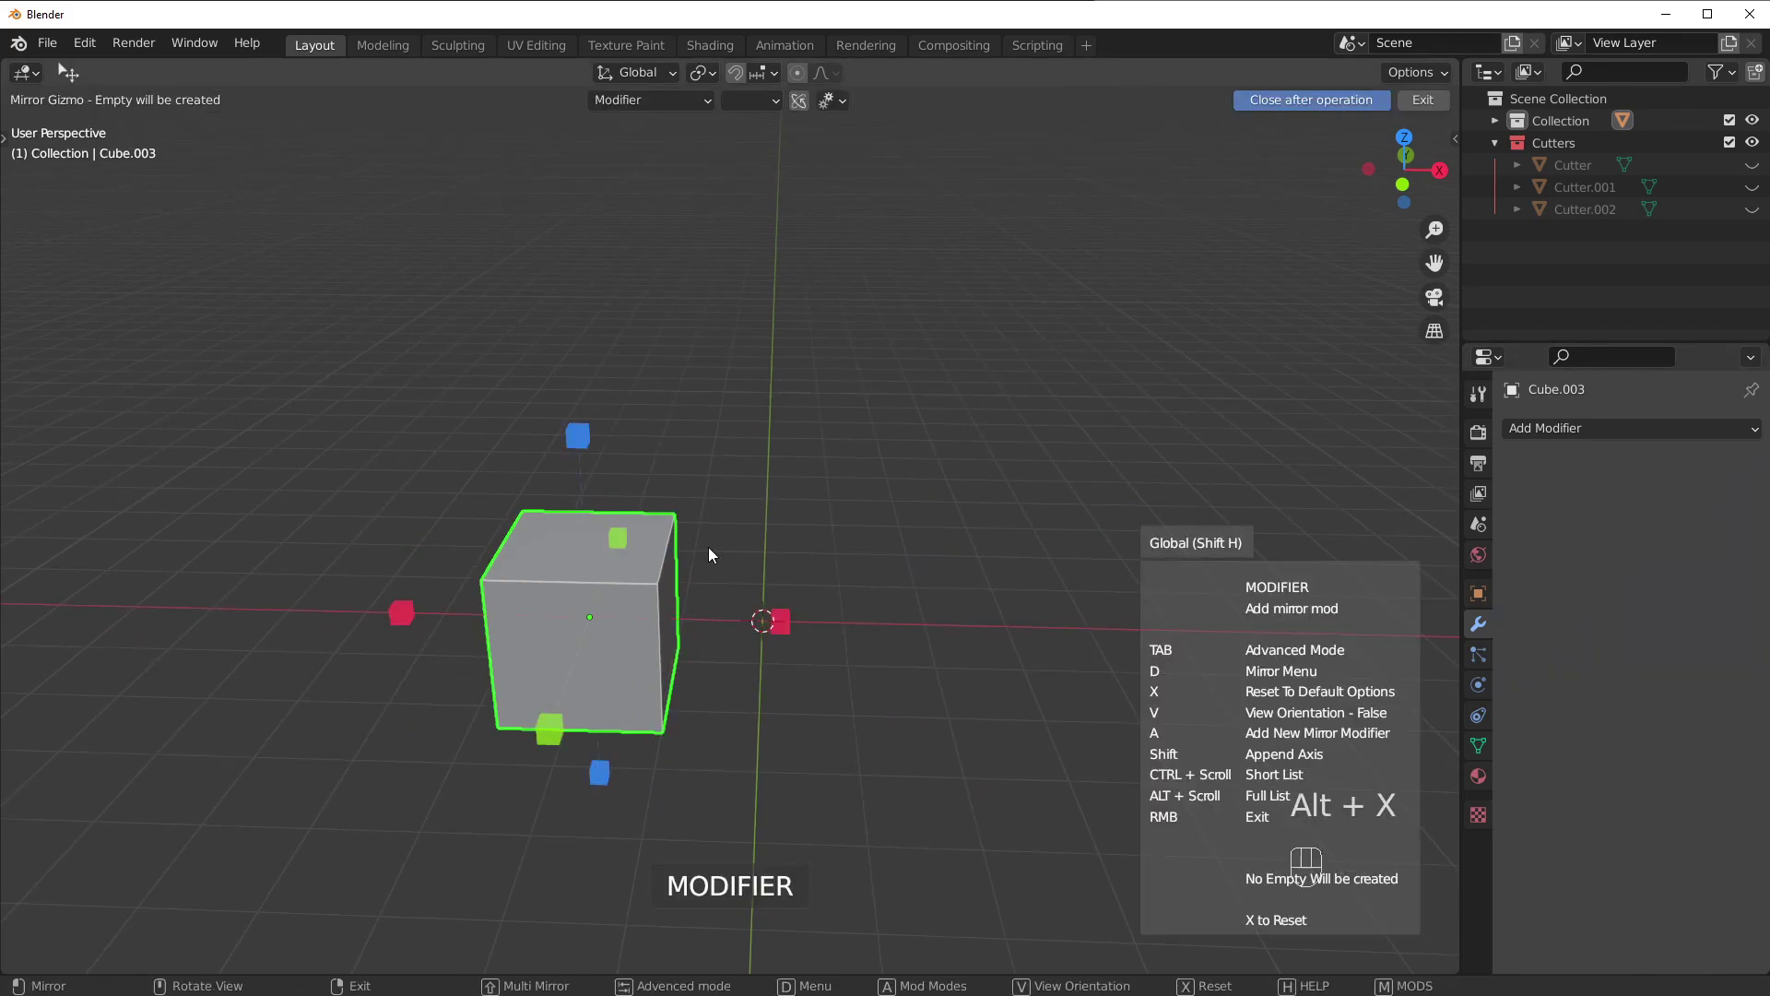
pyautogui.press('Tab')
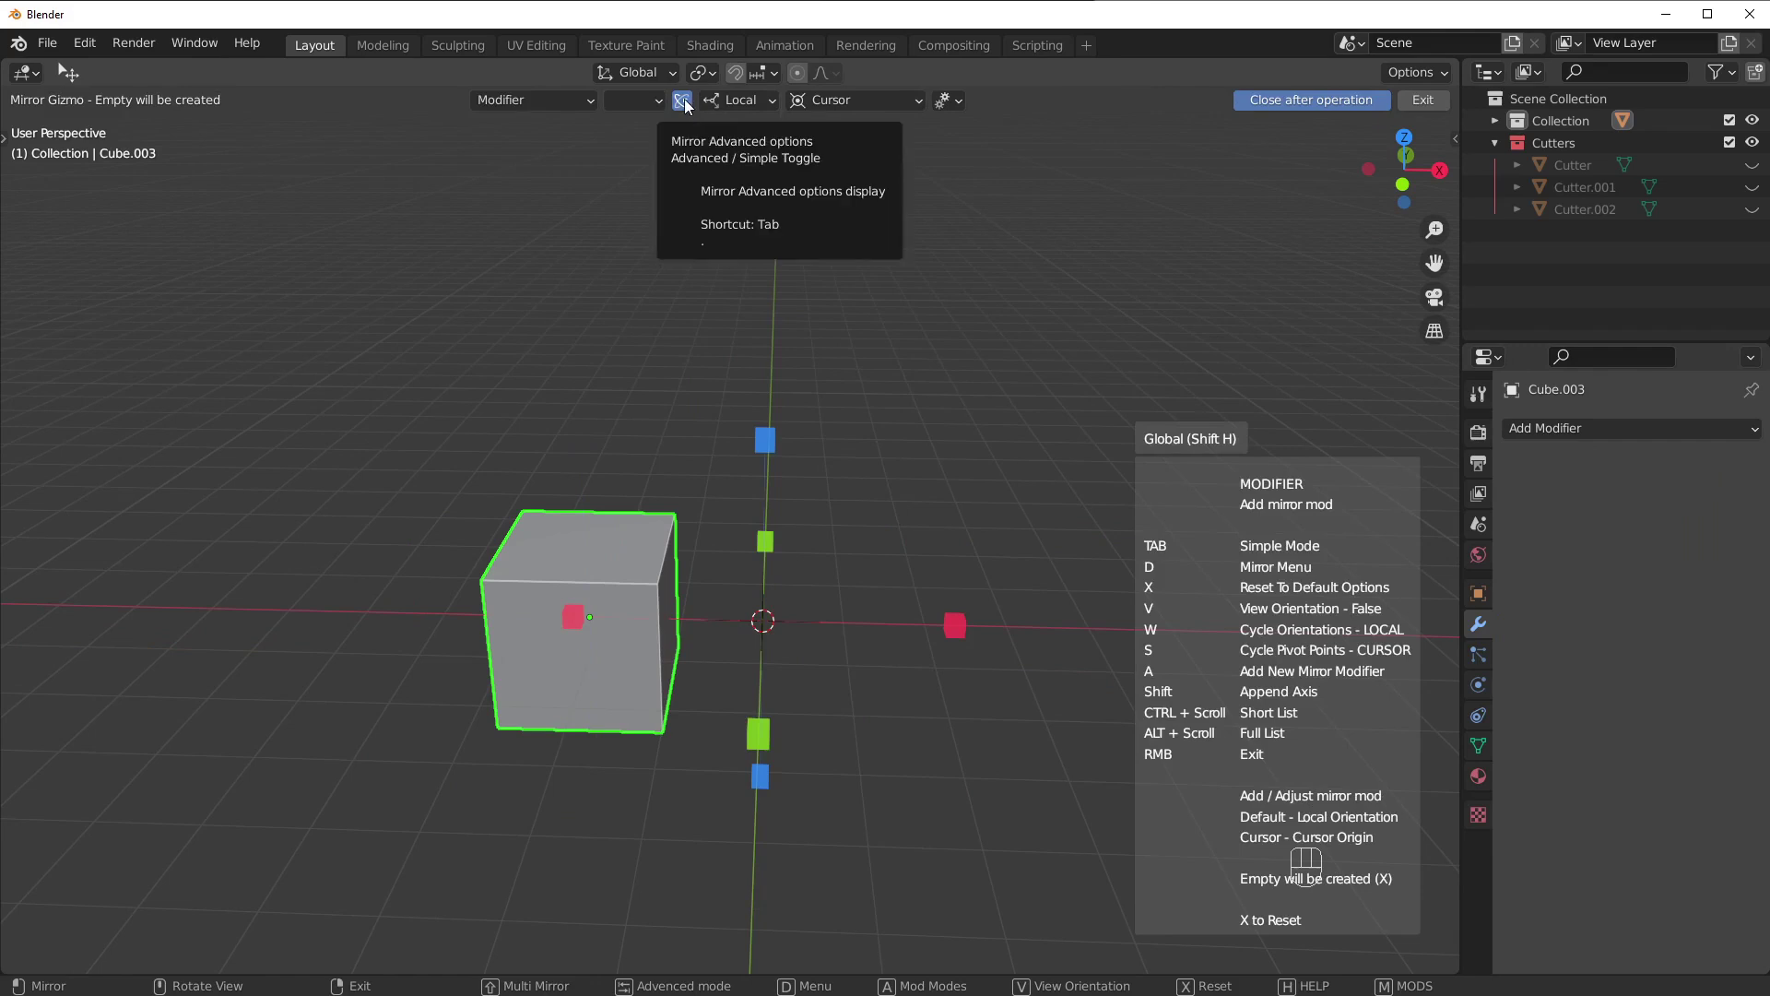
pyautogui.press('Tab')
pyautogui.click(800, 99)
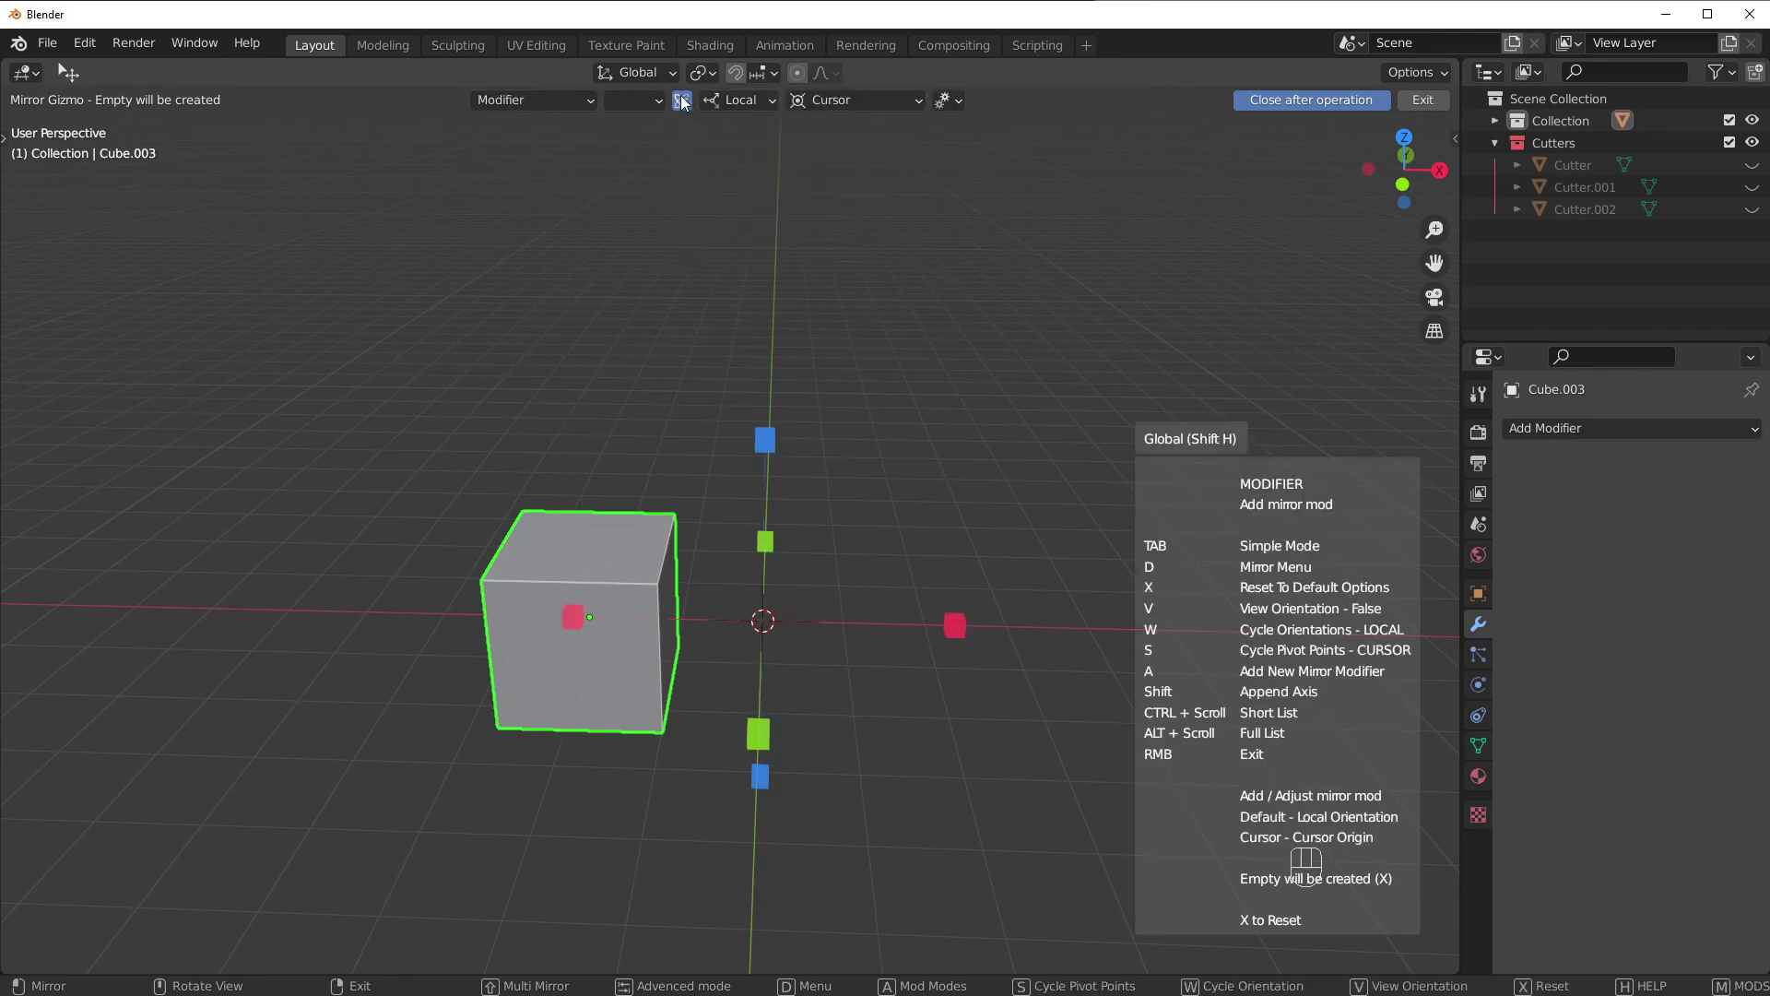
# Keep Local orientation, check the Cursor pivot, and mirror Cube.003 across X around the 3D cursor.
pyautogui.click(737, 100)
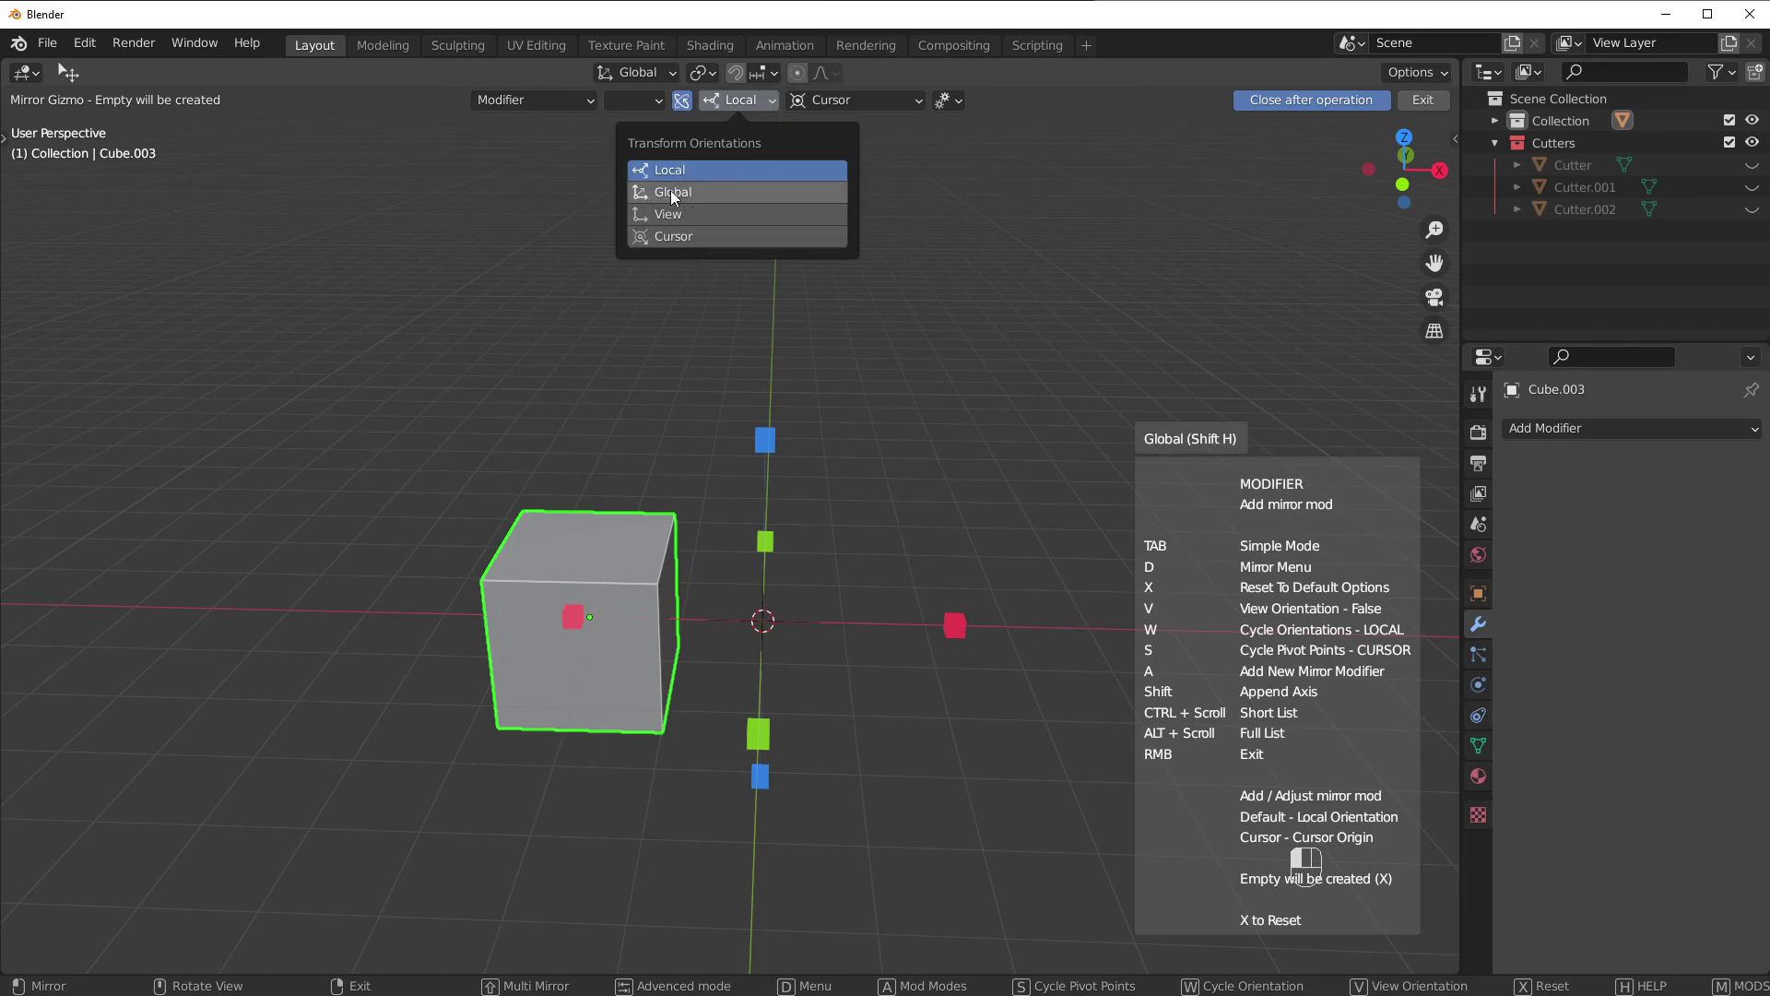
pyautogui.click(740, 103)
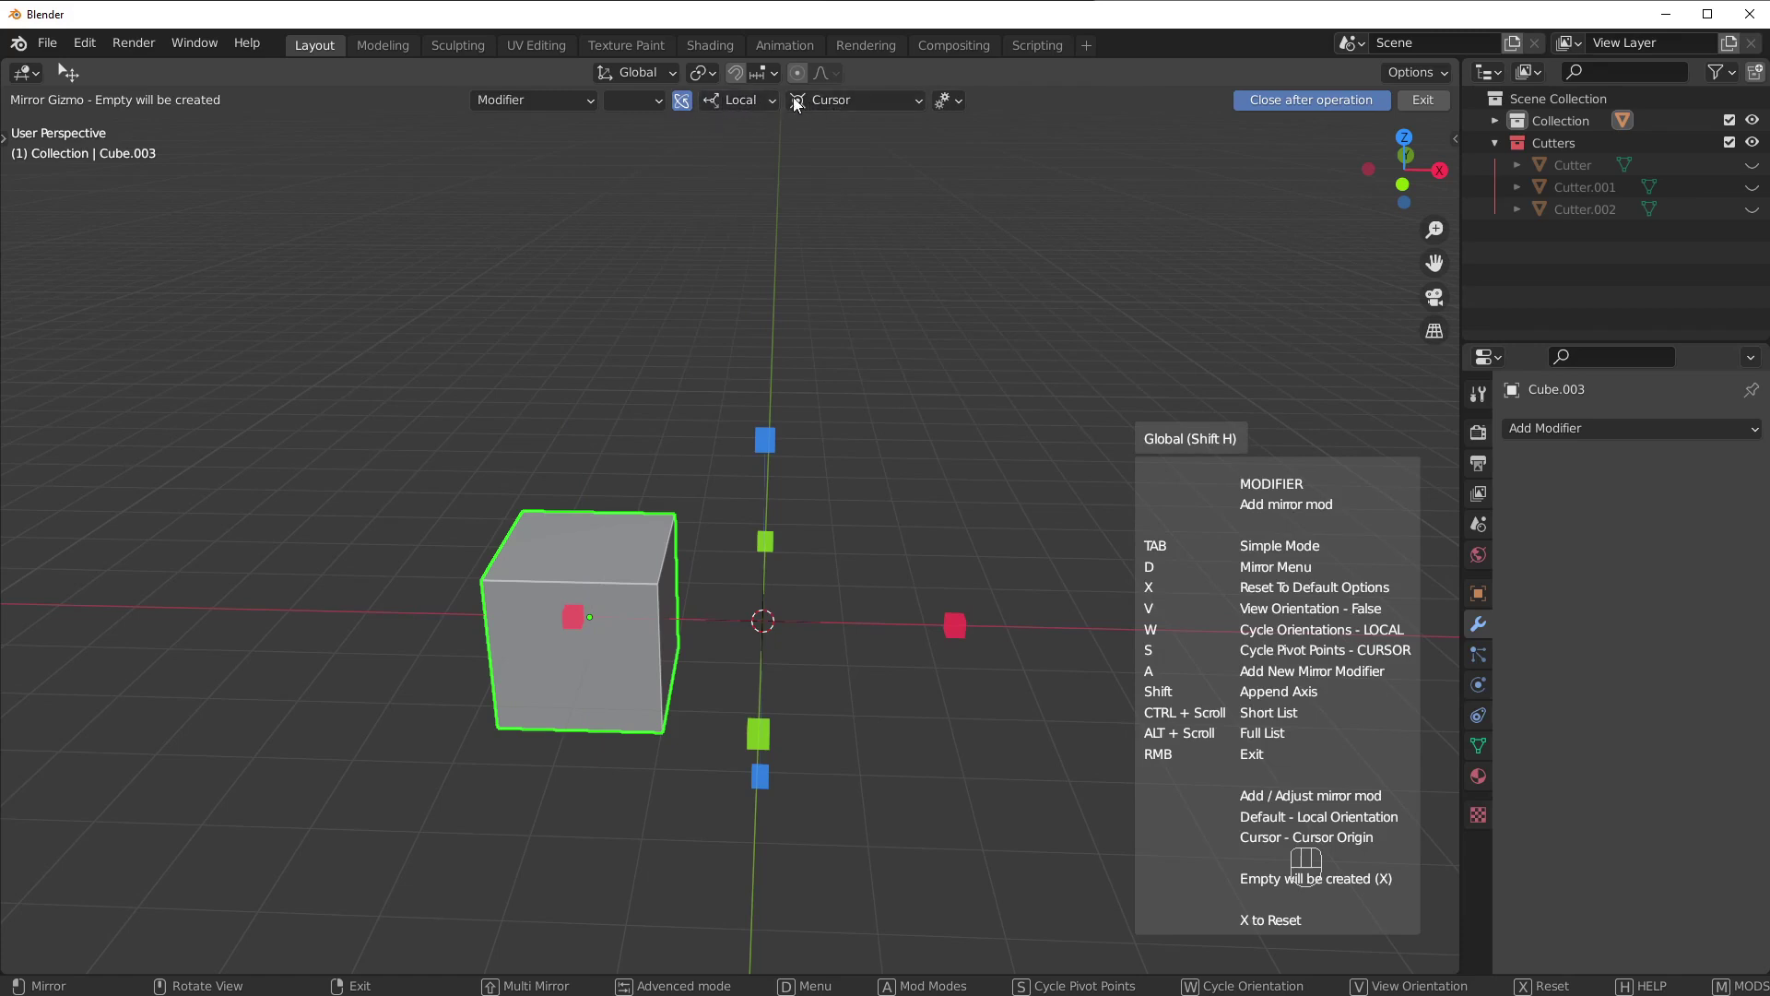
pyautogui.click(834, 99)
pyautogui.click(571, 617)
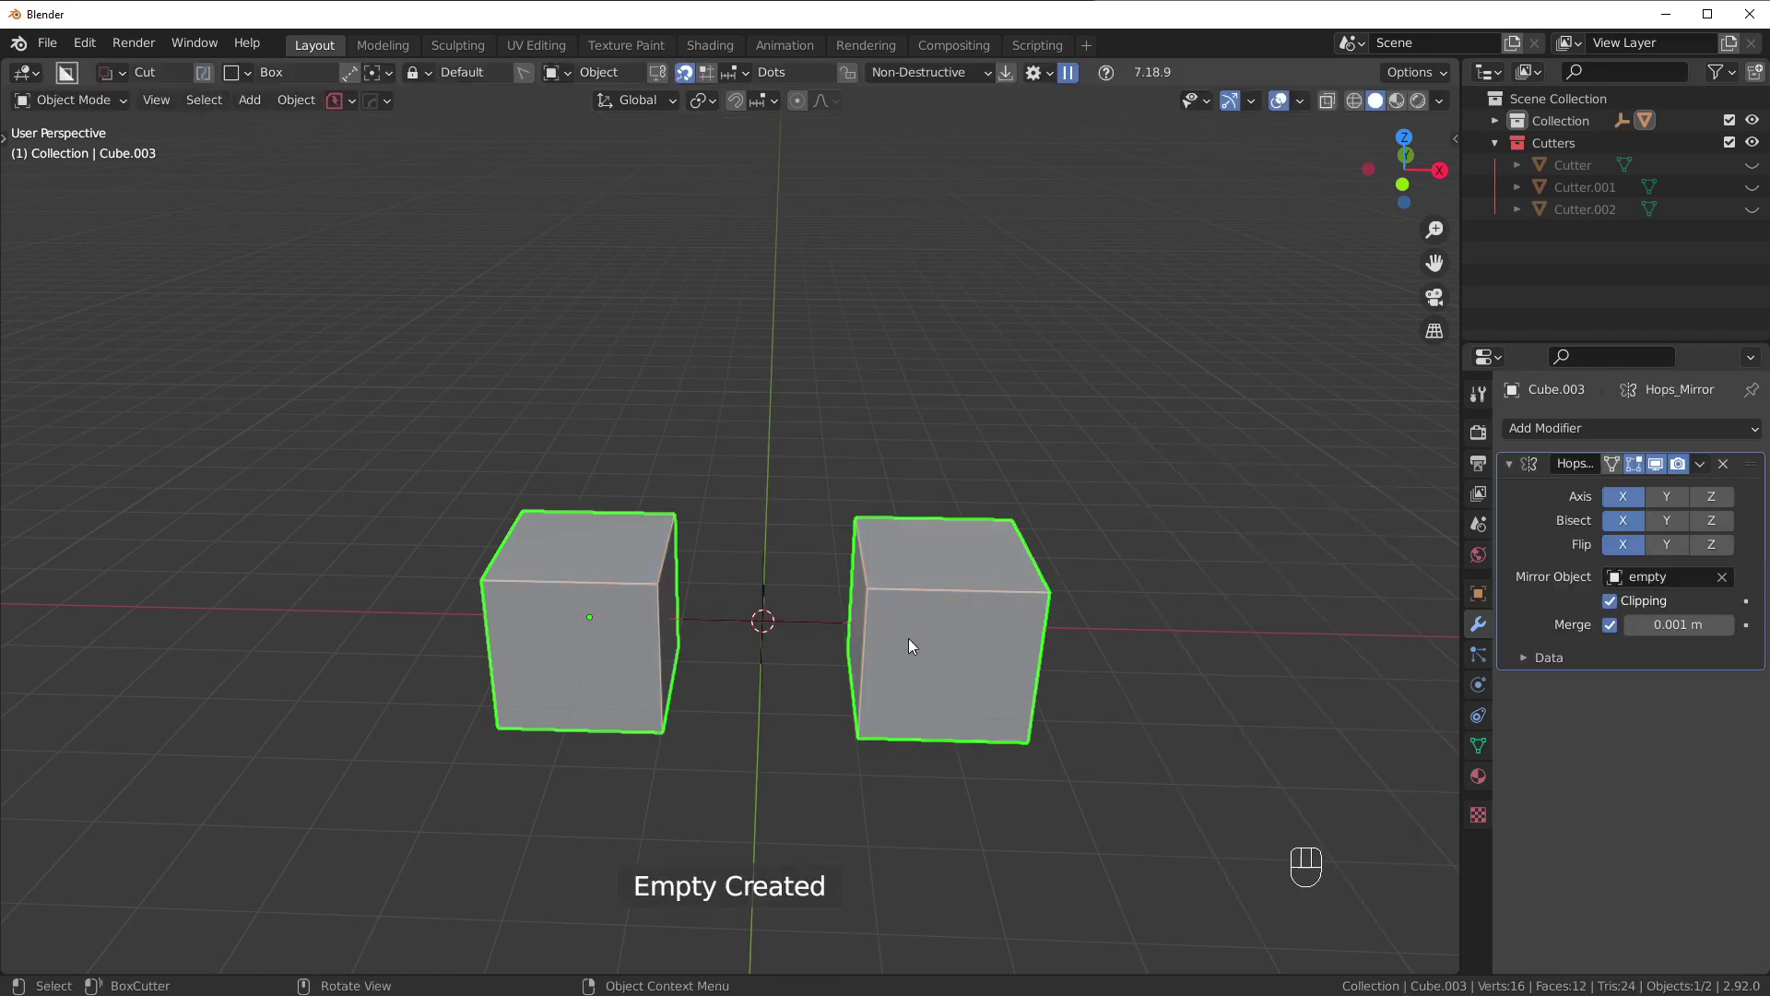
# Deselect everything, add a new cube, and place it behind the left cube.
pyautogui.moveTo(616, 671); pyautogui.dragTo(834, 516, button='middle')
pyautogui.scroll(-4, 822, 507)
pyautogui.hotkey('alt', 'a')
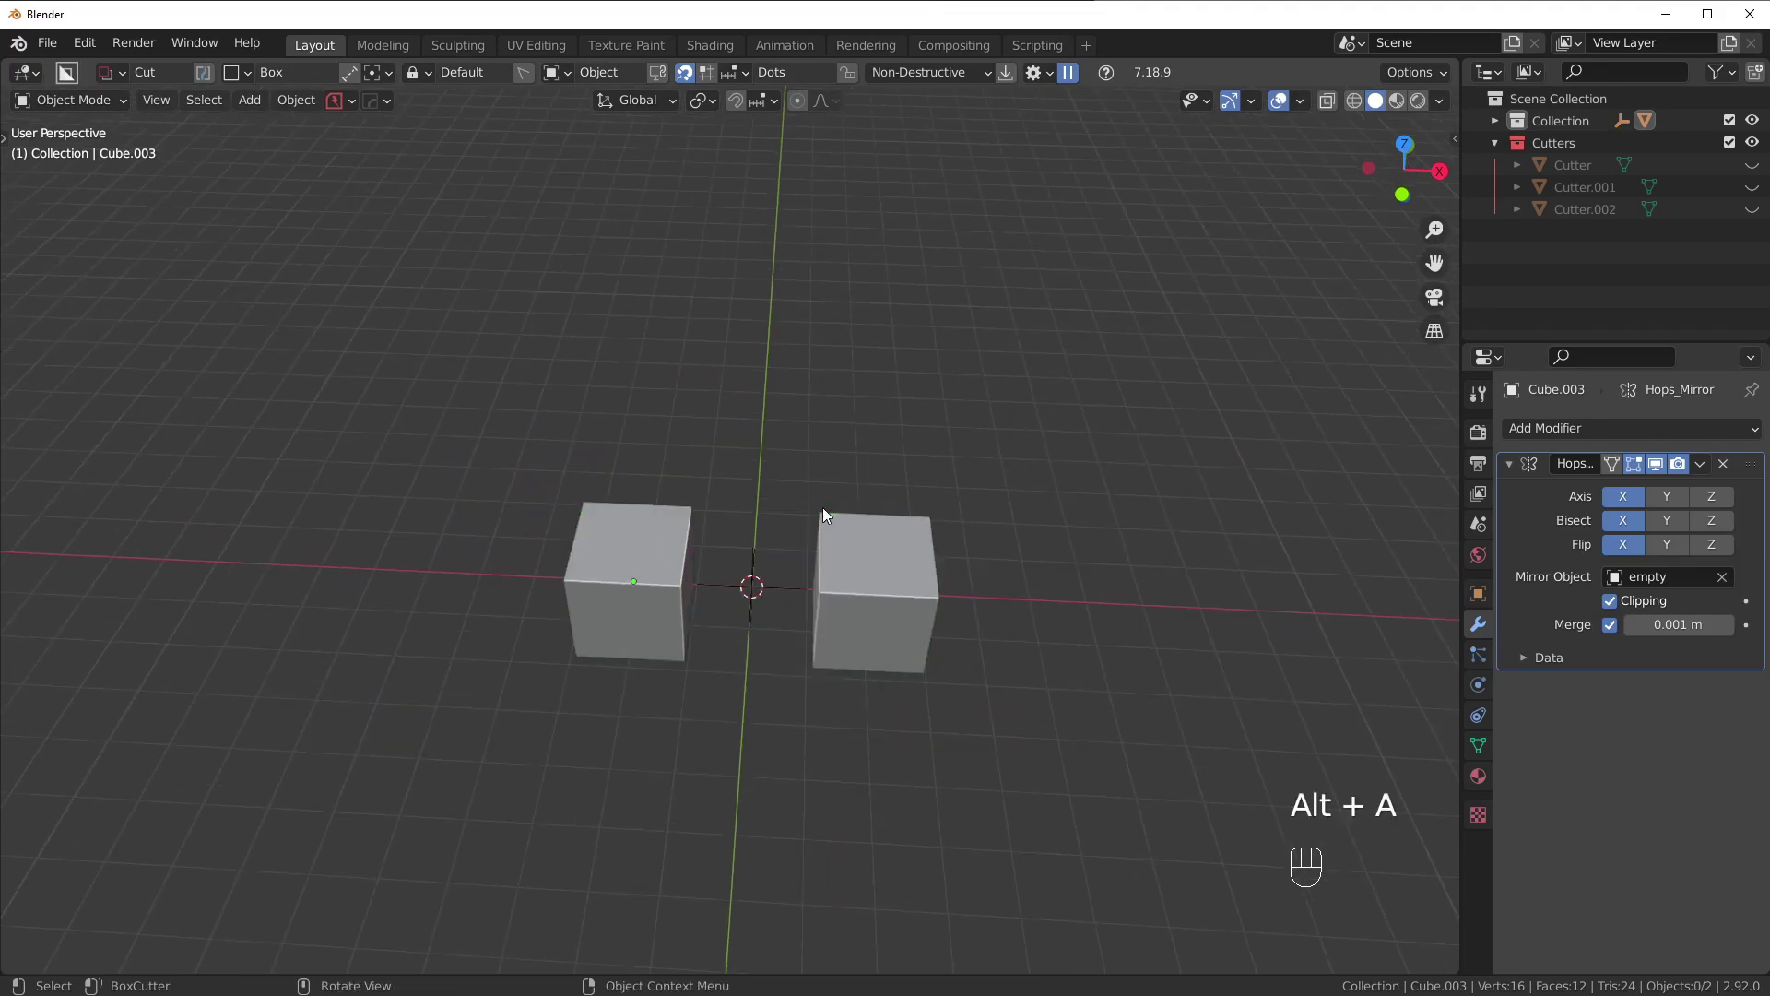
pyautogui.hotkey('shift', 'a')
pyautogui.moveTo(855, 506)
pyautogui.click(922, 545)
pyautogui.press('g')
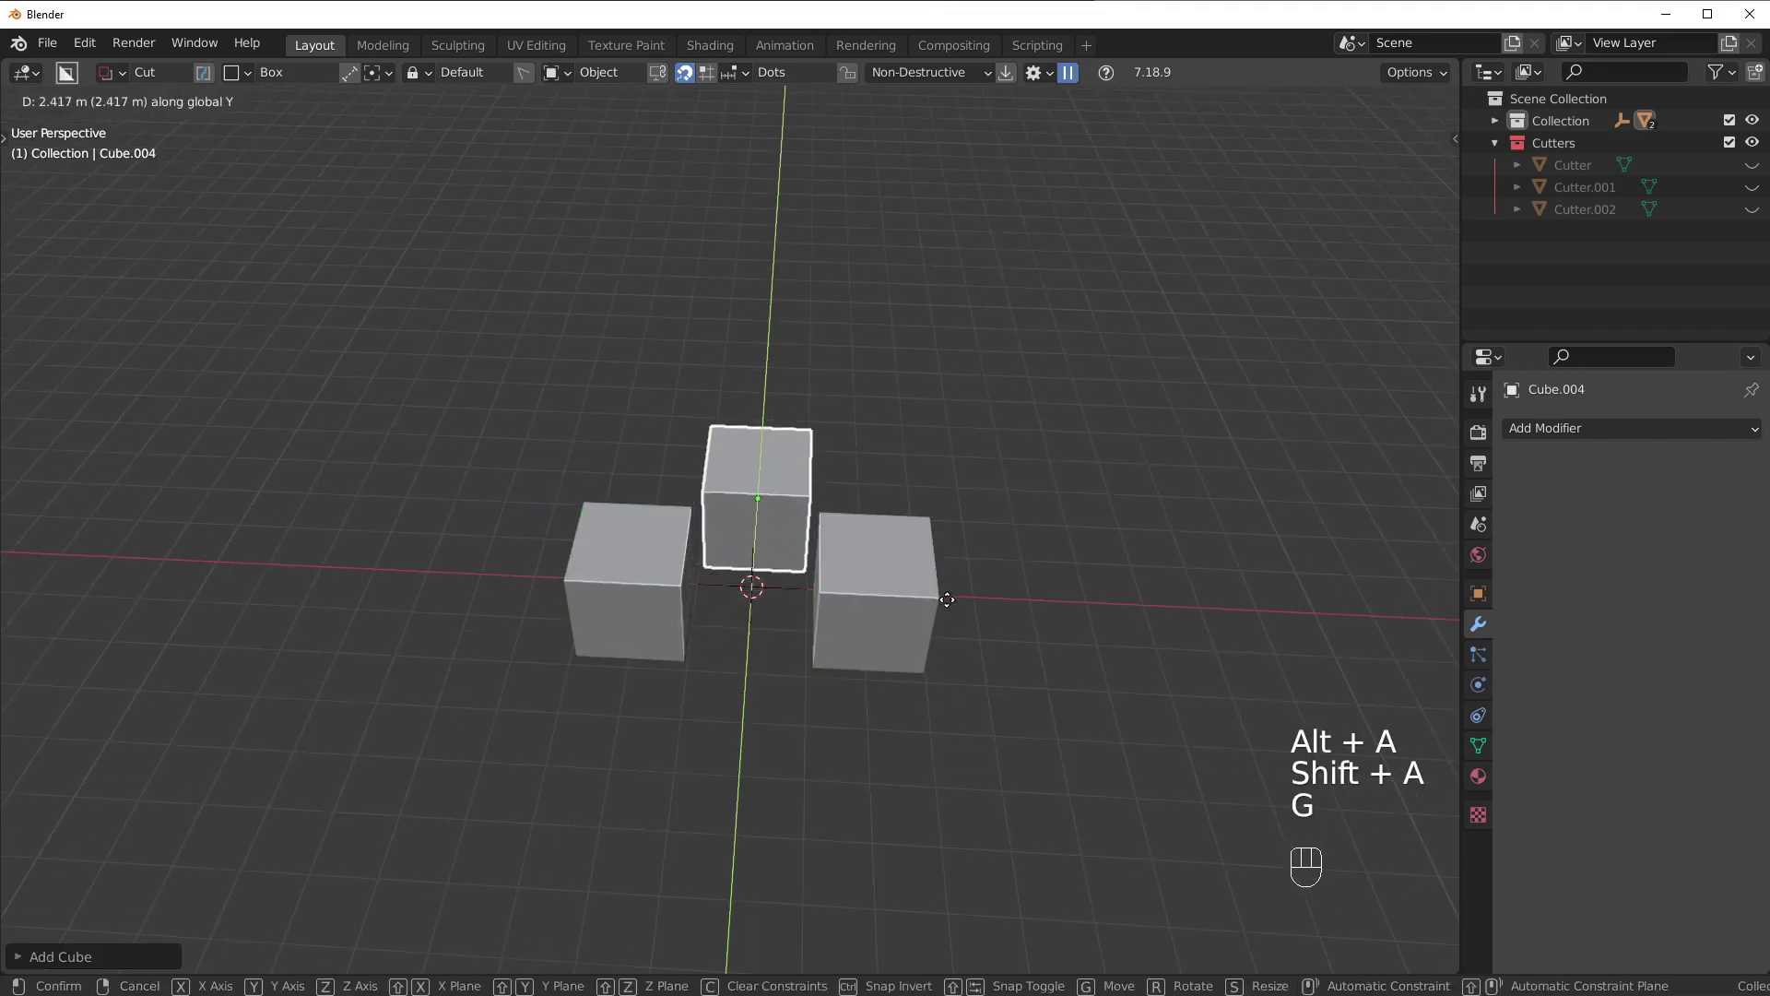
pyautogui.click(920, 558)
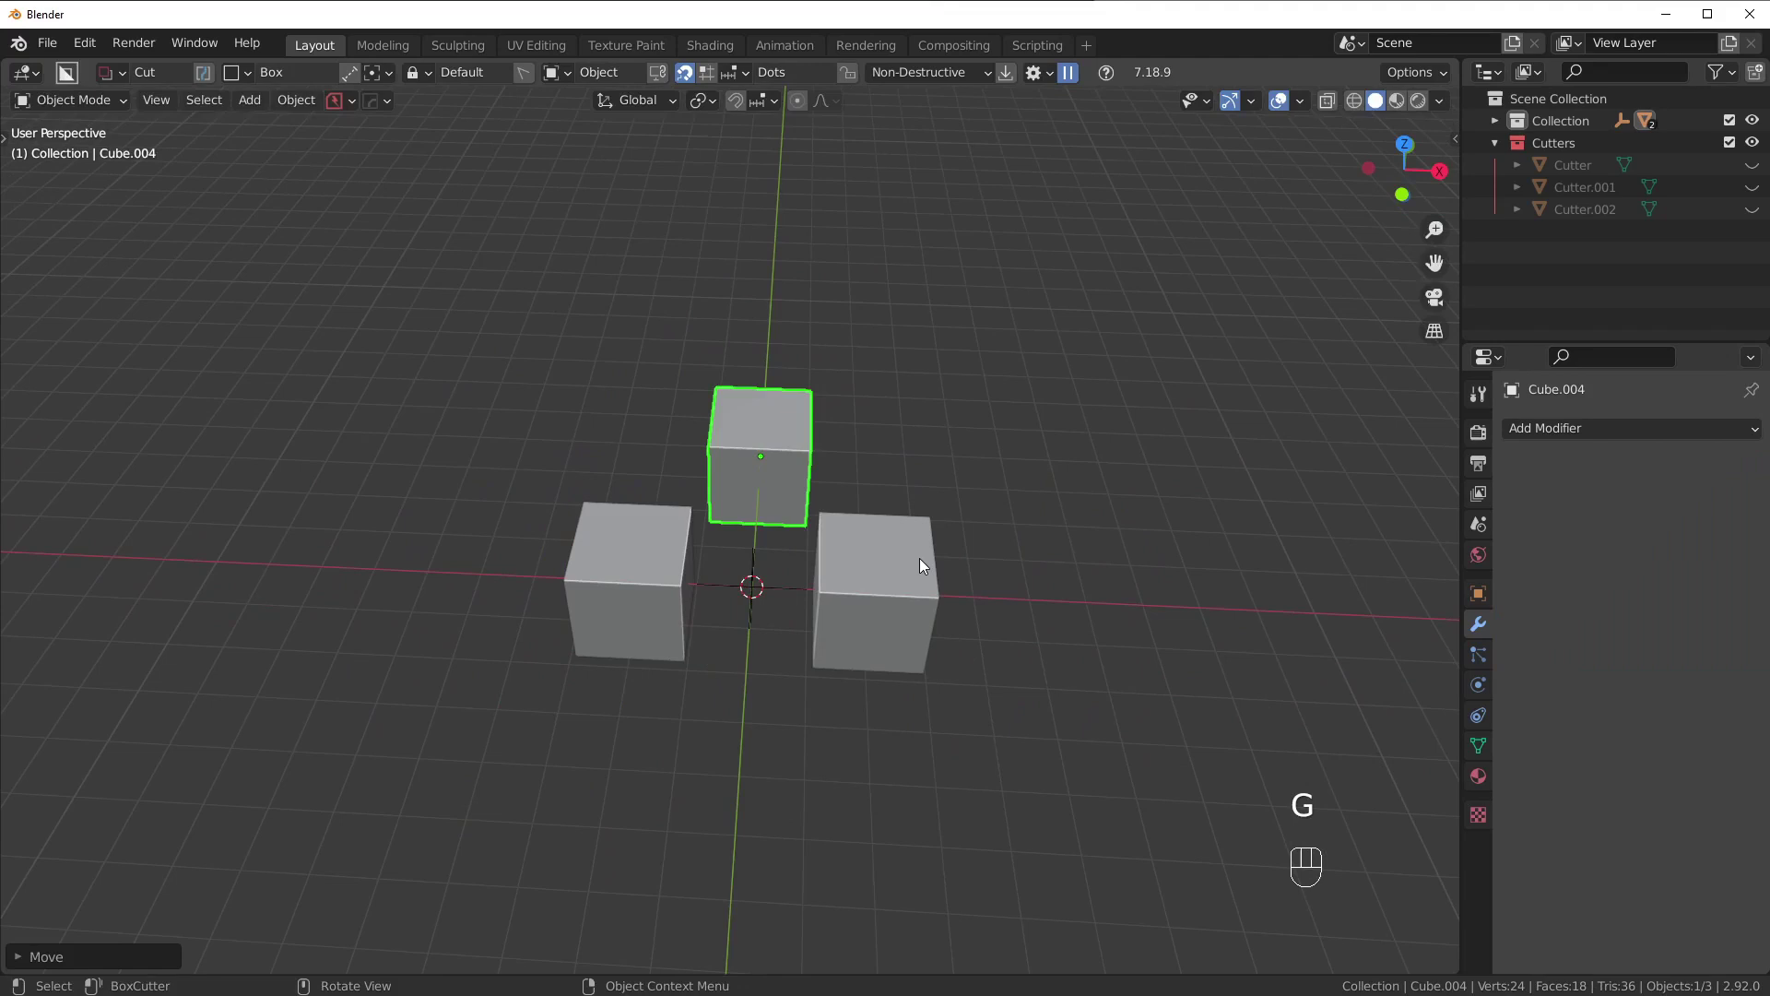
pyautogui.press('g')
pyautogui.click(803, 548)
pyautogui.scroll(2, 804, 548)
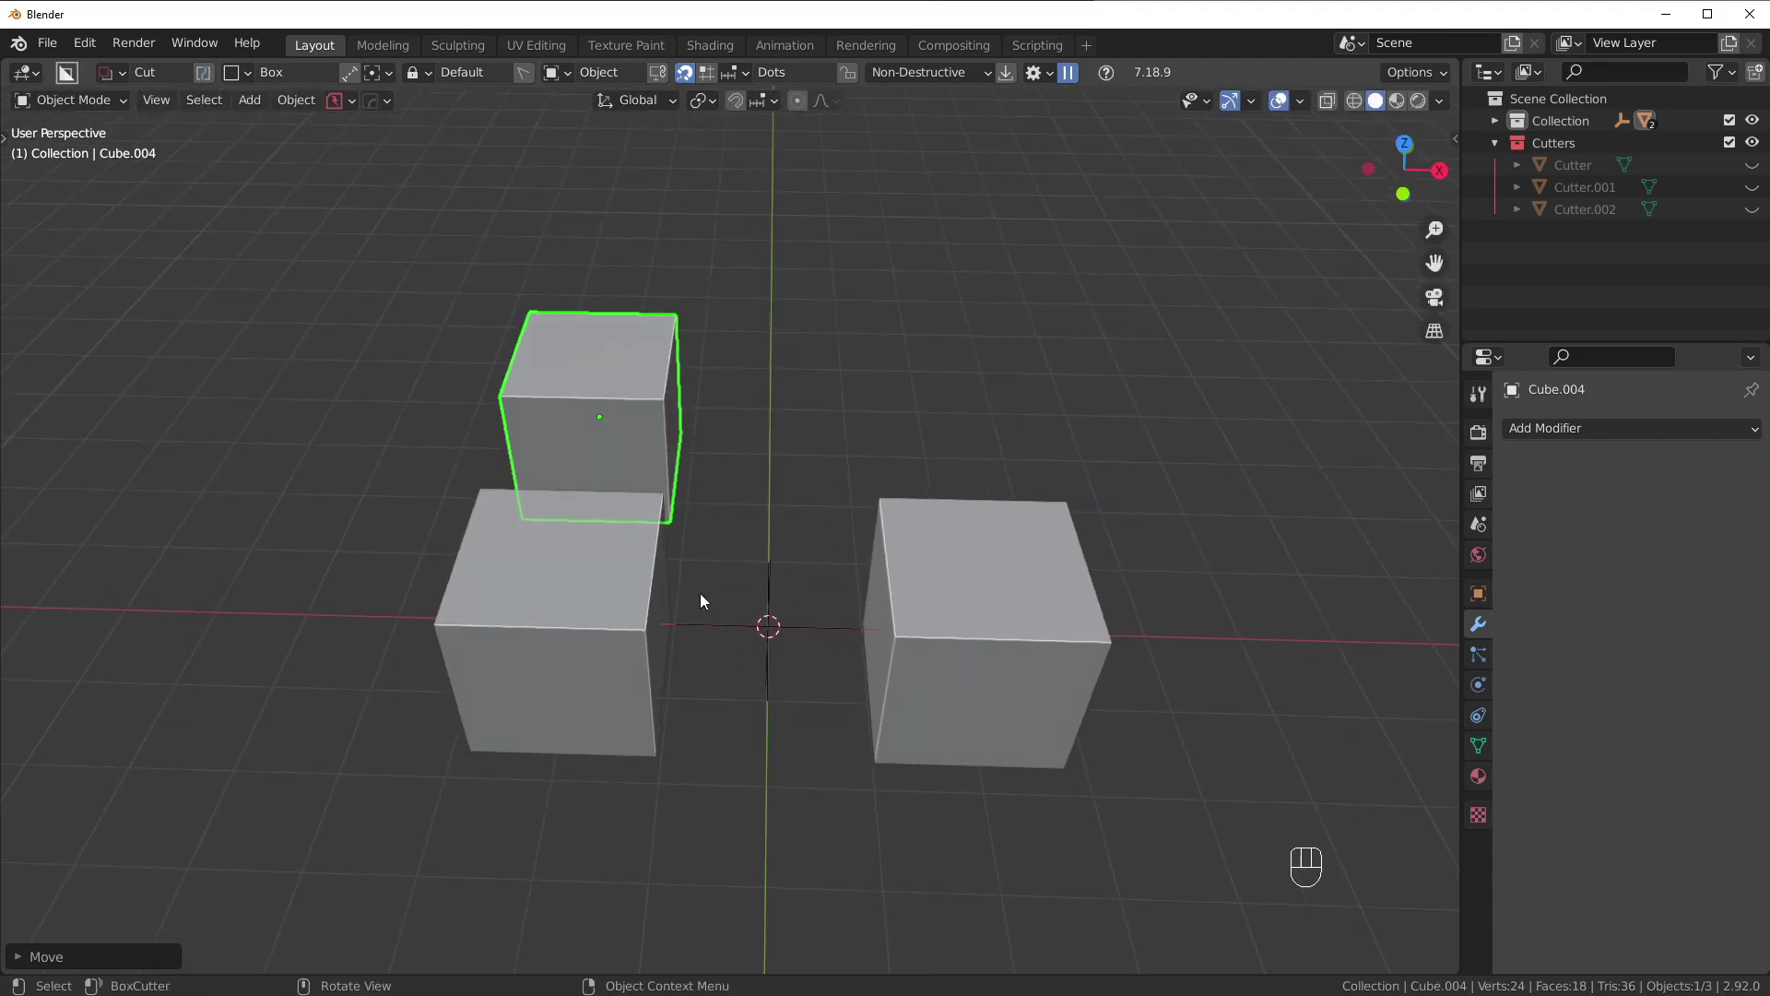
pyautogui.moveTo(700, 600); pyautogui.dragTo(762, 572, button='middle')
# Add a Plain Axes empty and slide it back along the Y axis.
pyautogui.hotkey('shift', 'a')
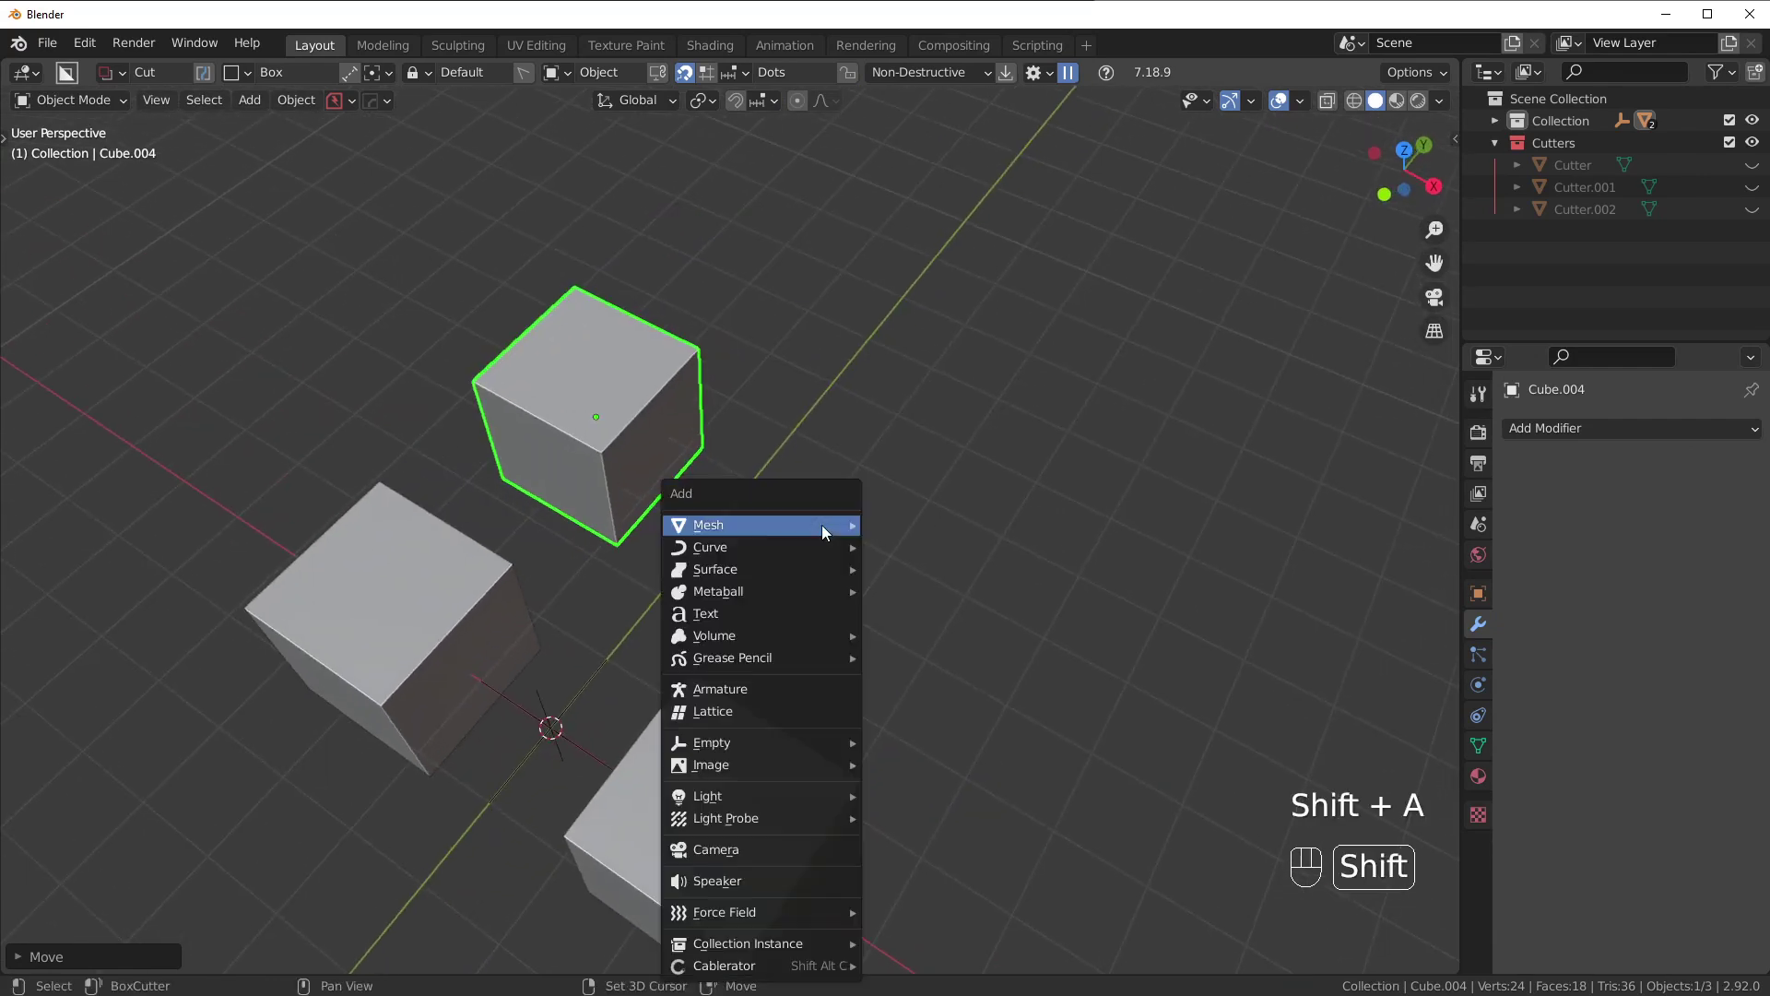
pyautogui.moveTo(823, 524)
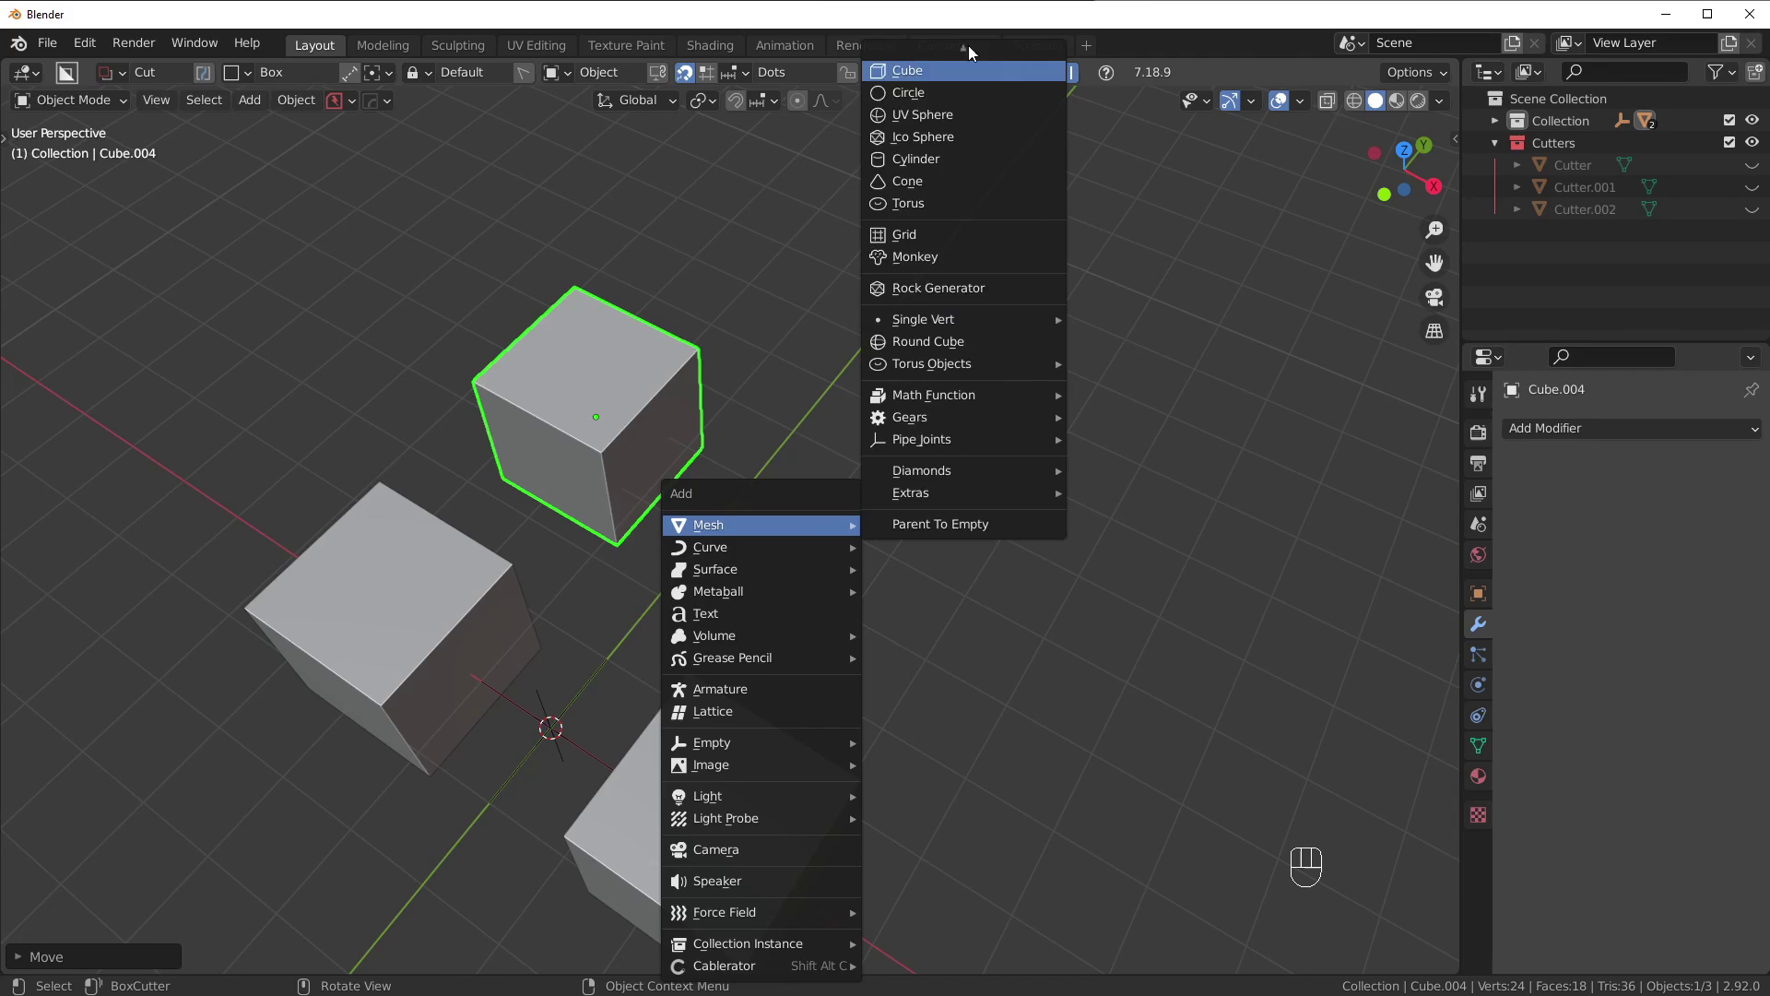
pyautogui.moveTo(968, 46)
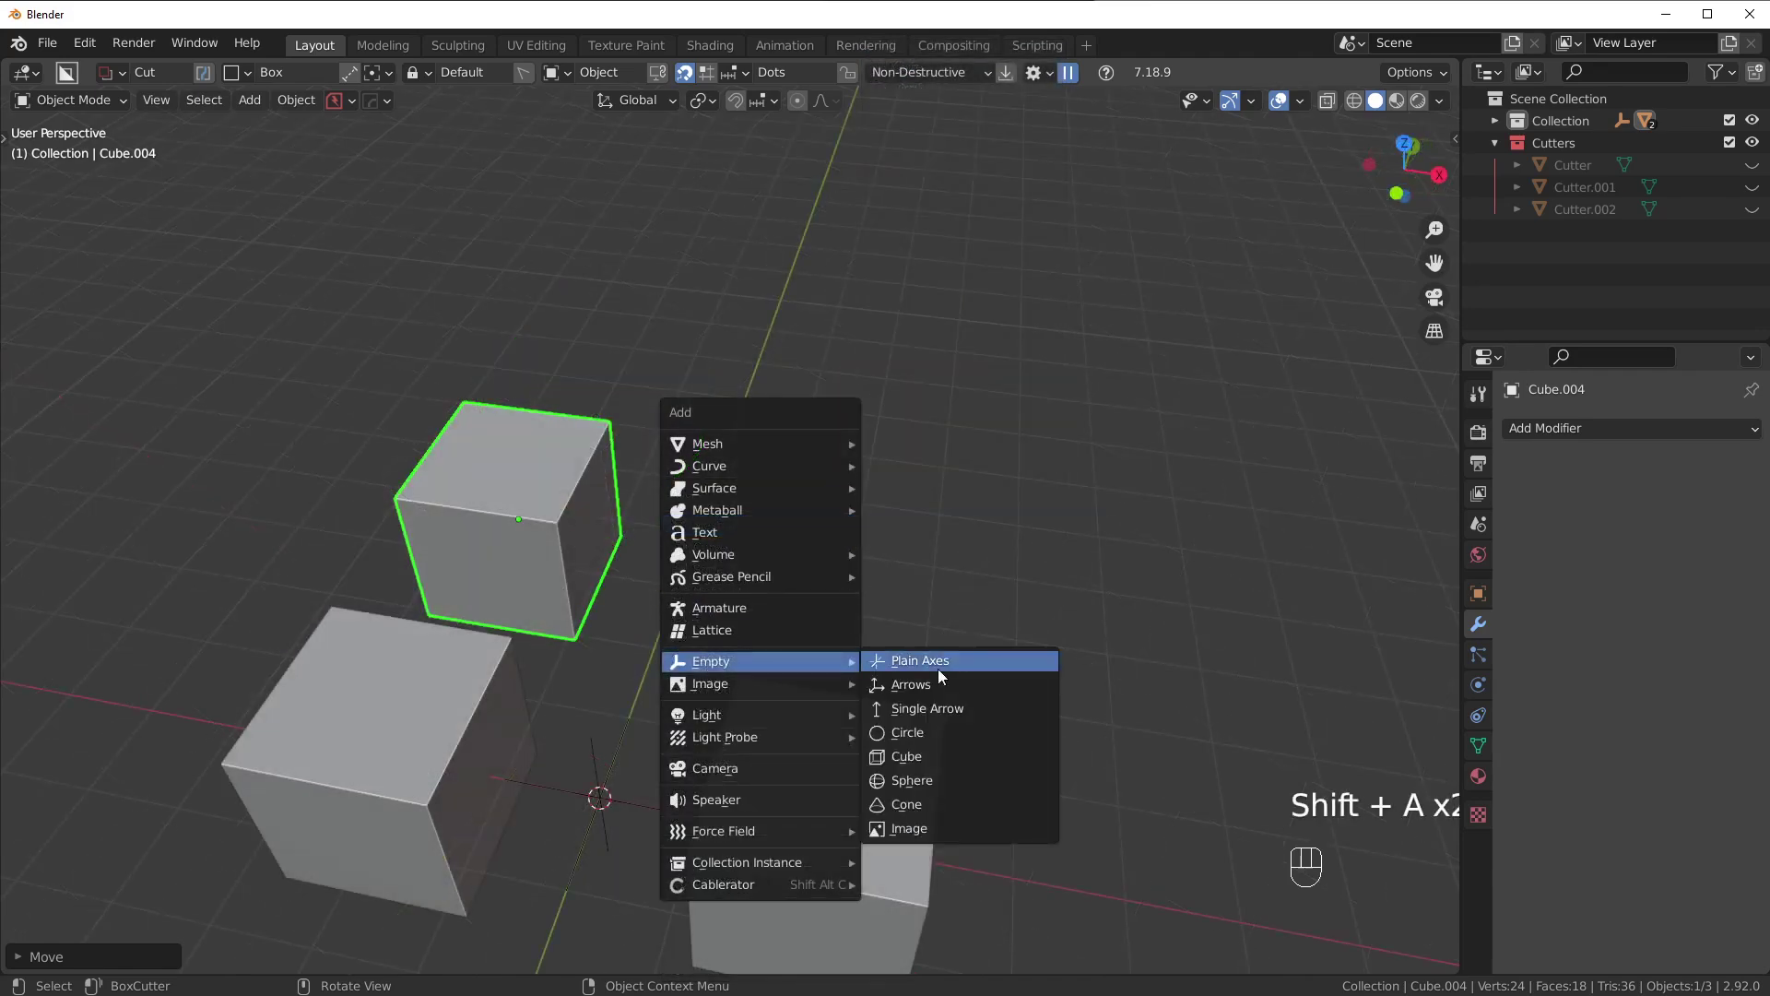
pyautogui.click(938, 671)
pyautogui.press('g')
pyautogui.moveTo(671, 571)
pyautogui.mouseDown(button='middle')
pyautogui.moveTo(829, 461)
pyautogui.moveTo(717, 588)
pyautogui.moveTo(700, 581)
pyautogui.mouseUp(button='middle')
pyautogui.click(898, 489)
# Give the new cube a Mirror modifier using the Empty as its Mirror Object.
pyautogui.click(467, 546)
pyautogui.click(1567, 427)
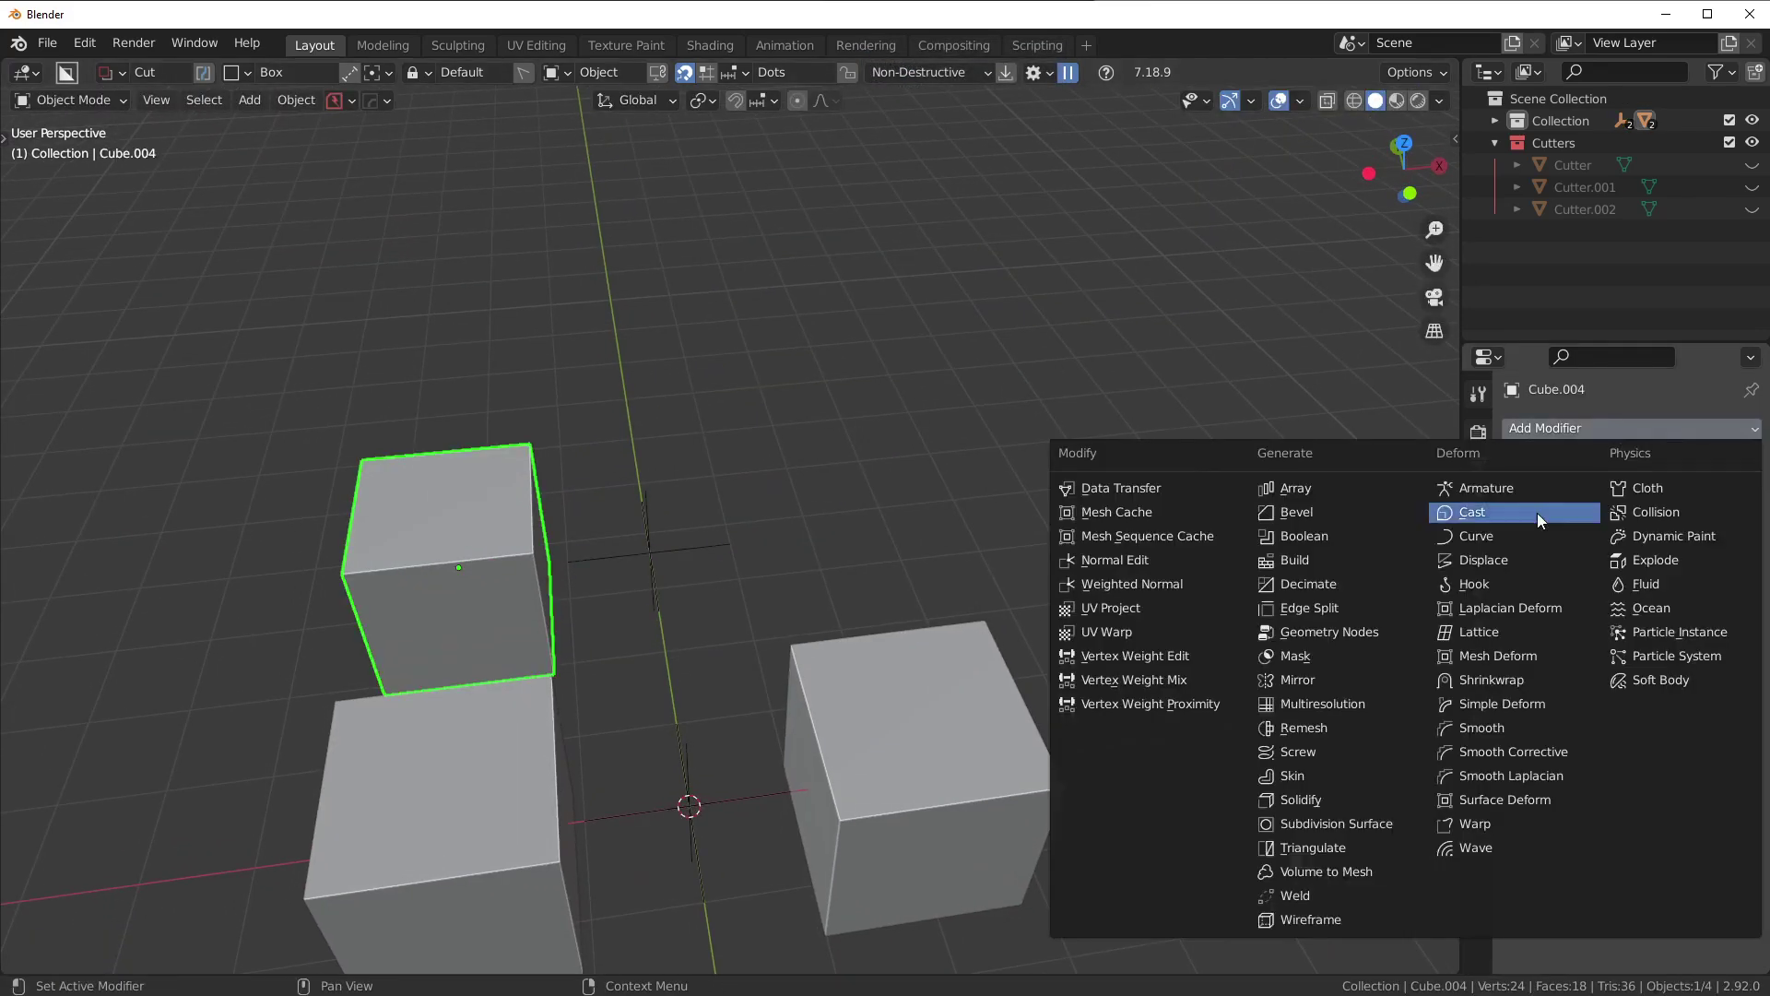
pyautogui.click(1318, 680)
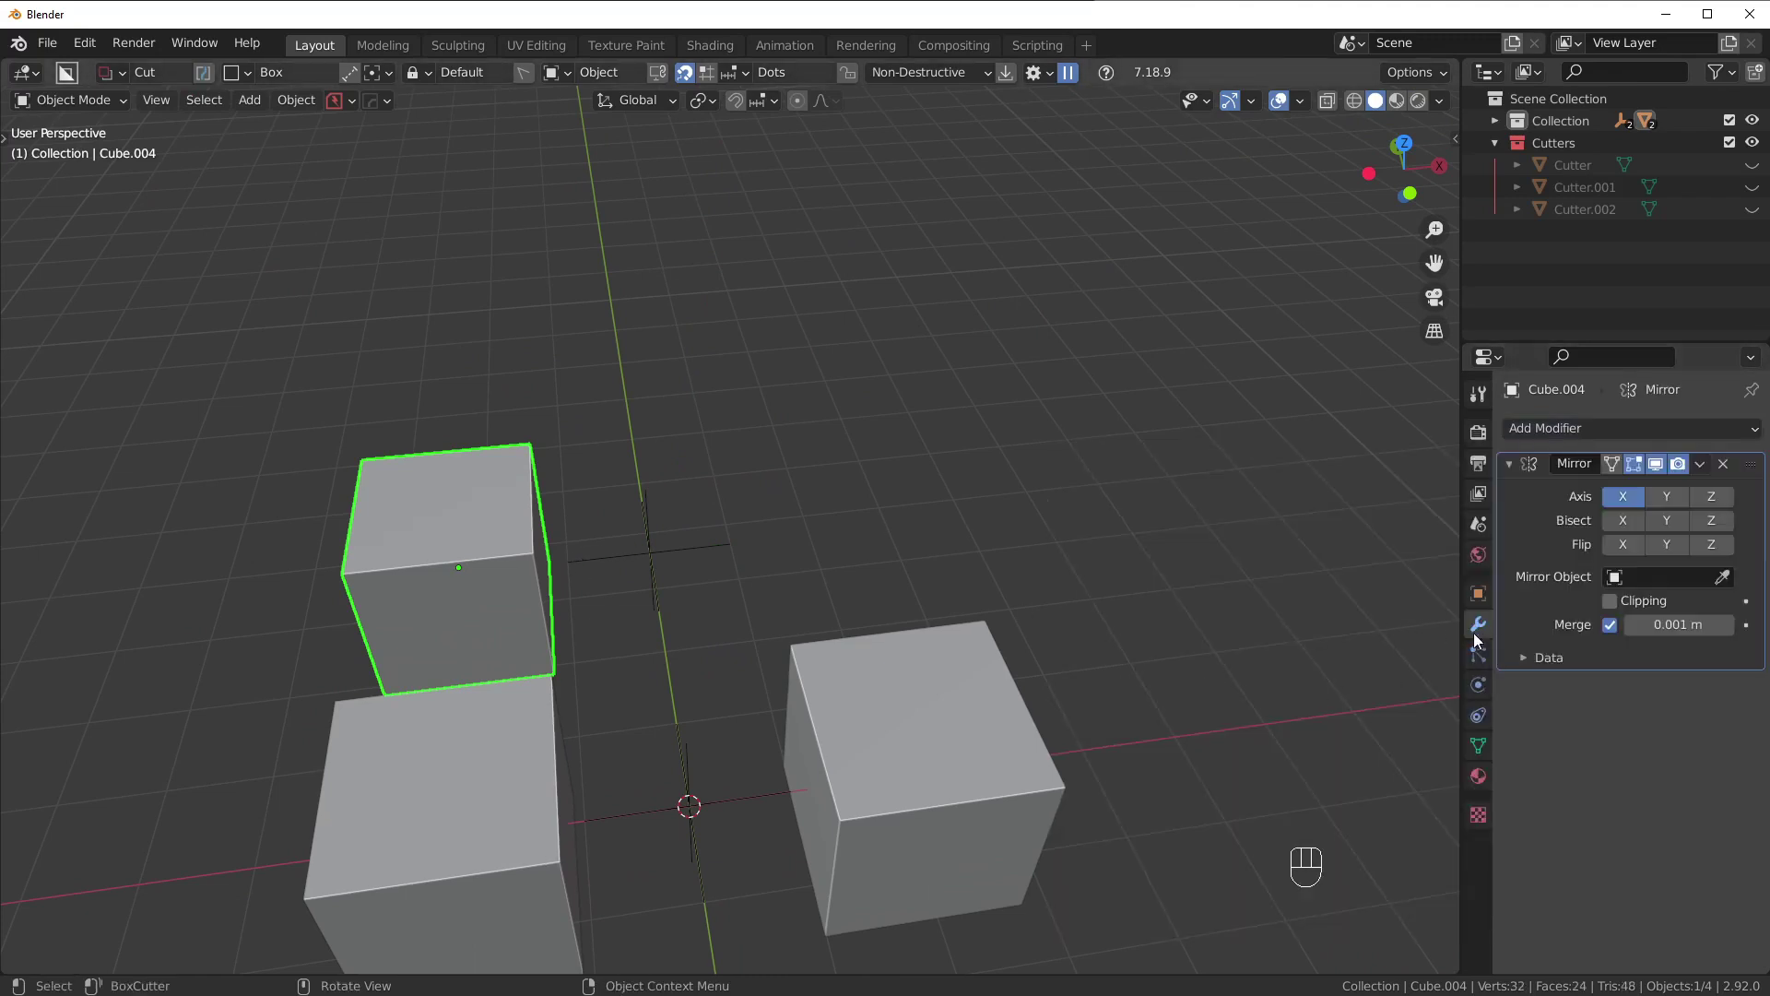
pyautogui.click(1723, 578)
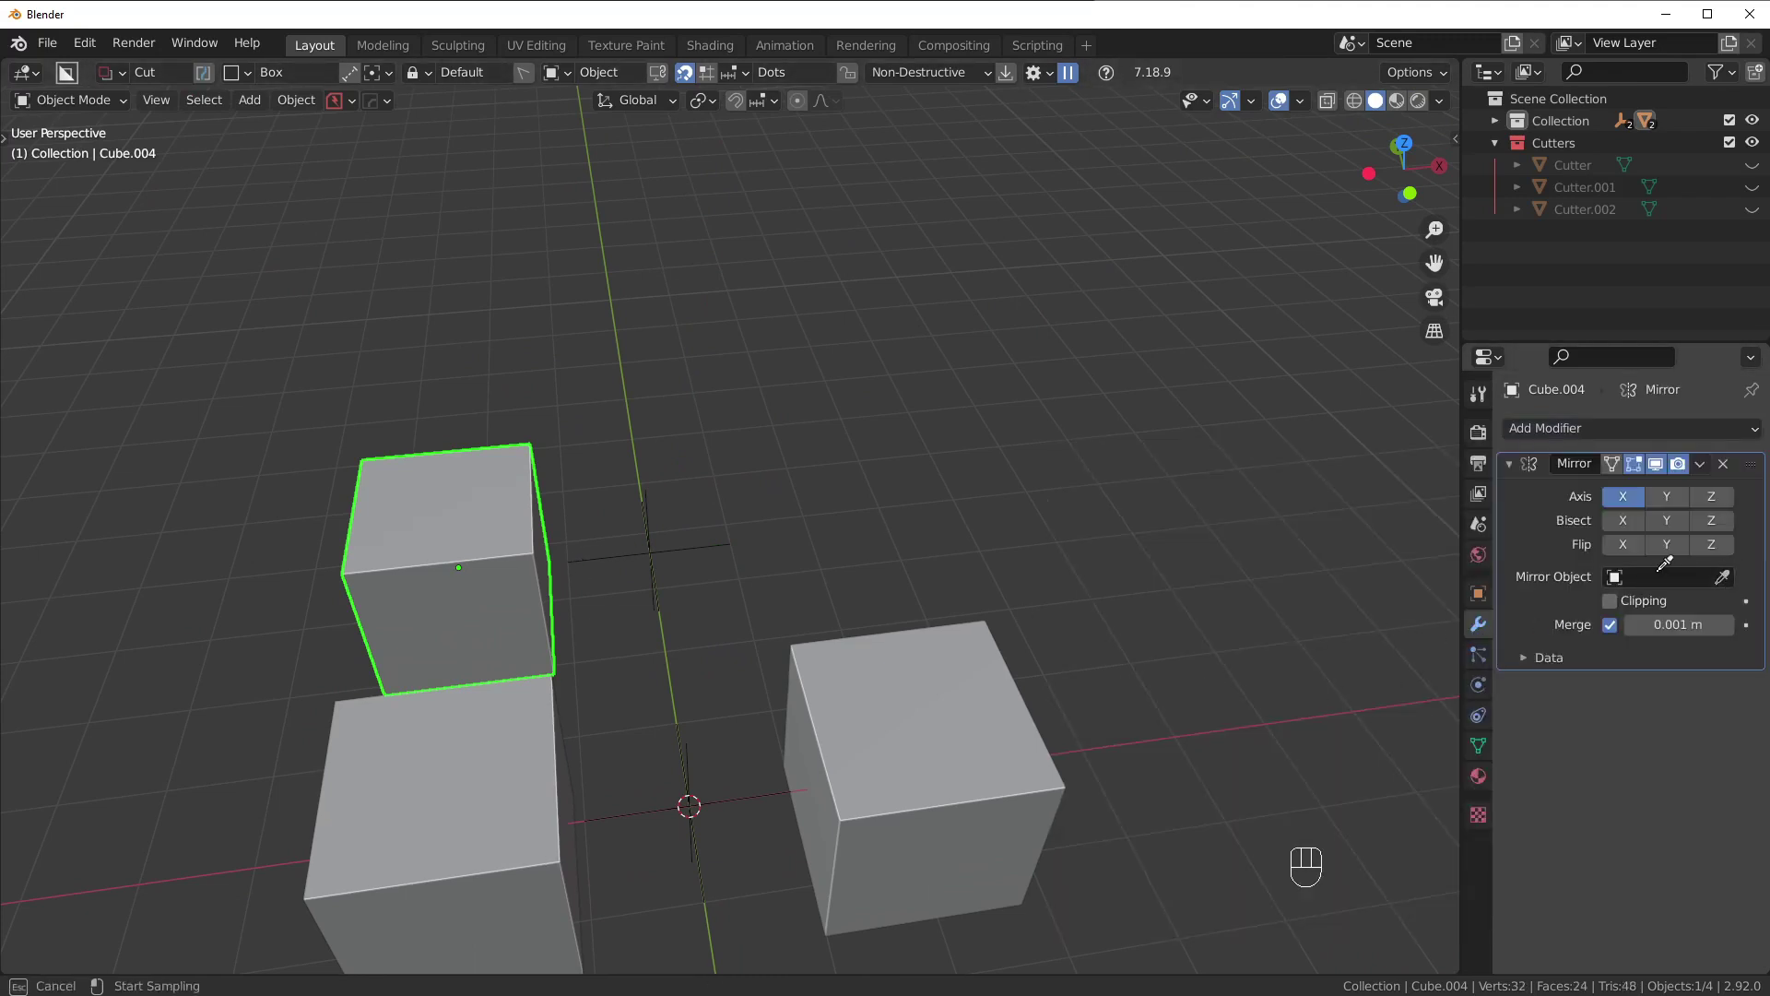
pyautogui.click(652, 539)
pyautogui.moveTo(715, 563); pyautogui.dragTo(1005, 547, button='middle')
pyautogui.scroll(-3, 703, 590)
pyautogui.moveTo(703, 590); pyautogui.dragTo(1143, 521, button='middle')
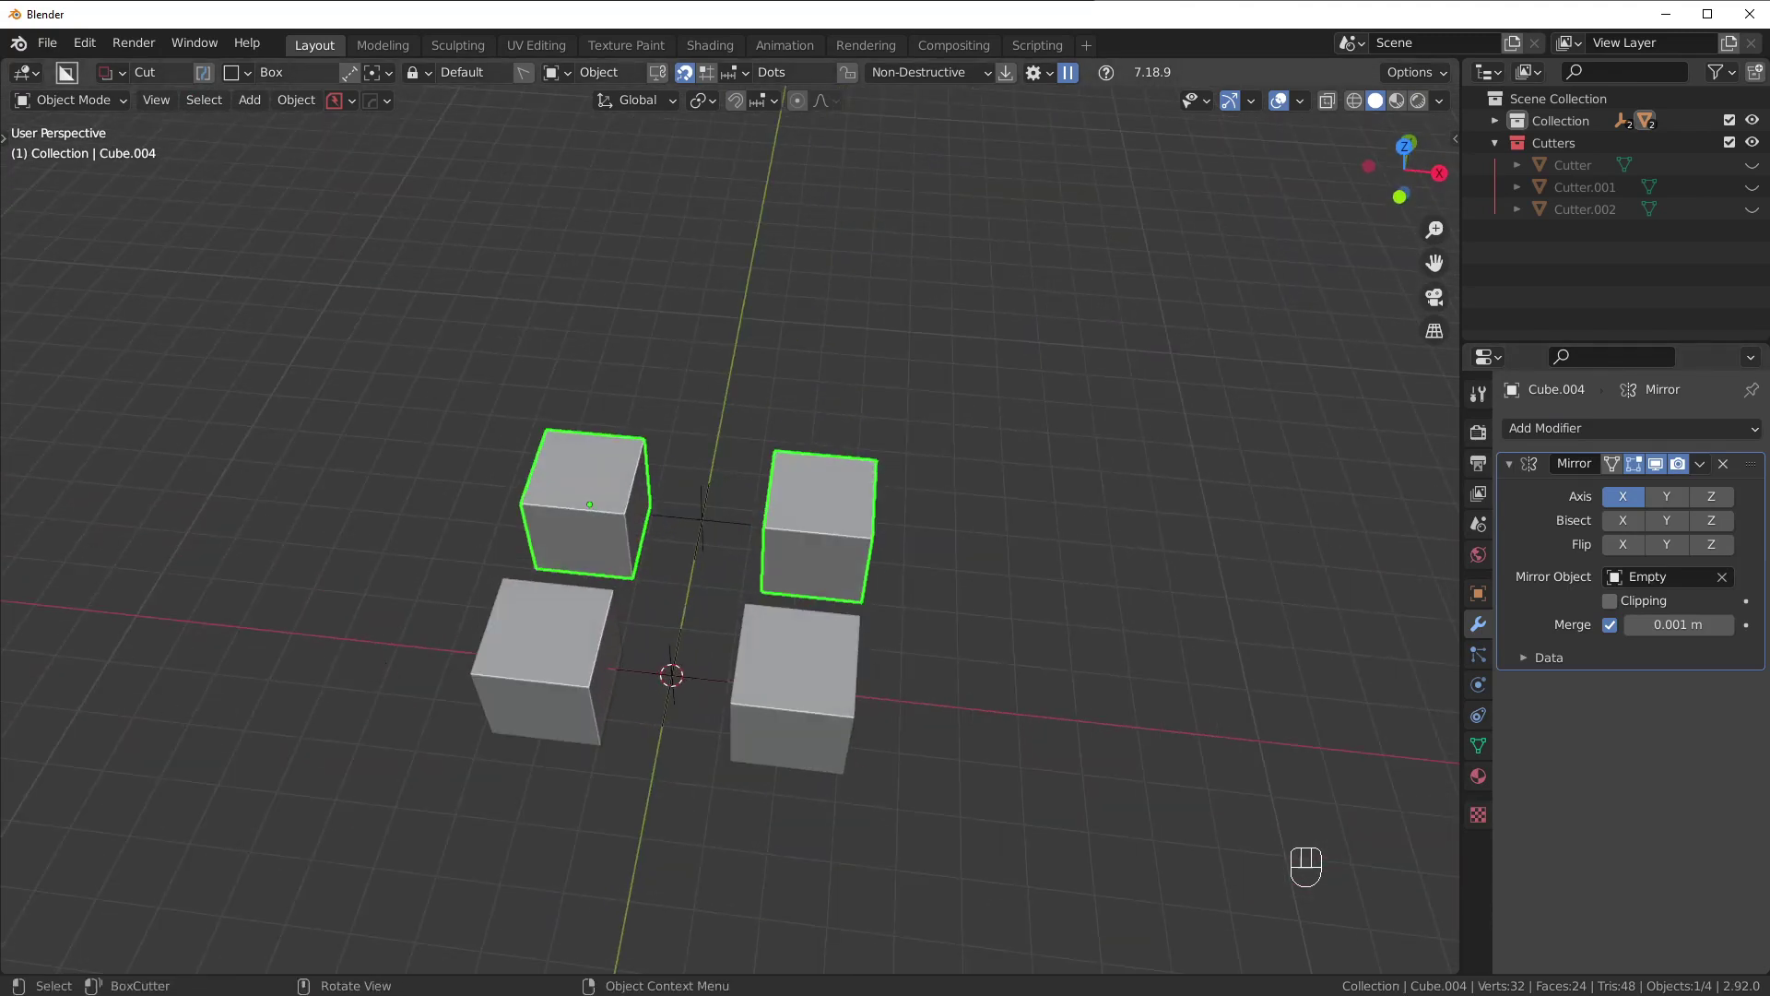
# Delete the extra cube and empty, then set the mirror pivot to Active Origin and cancel.
pyautogui.press('Delete')
pyautogui.press('Delete')
pyautogui.click(415, 759)
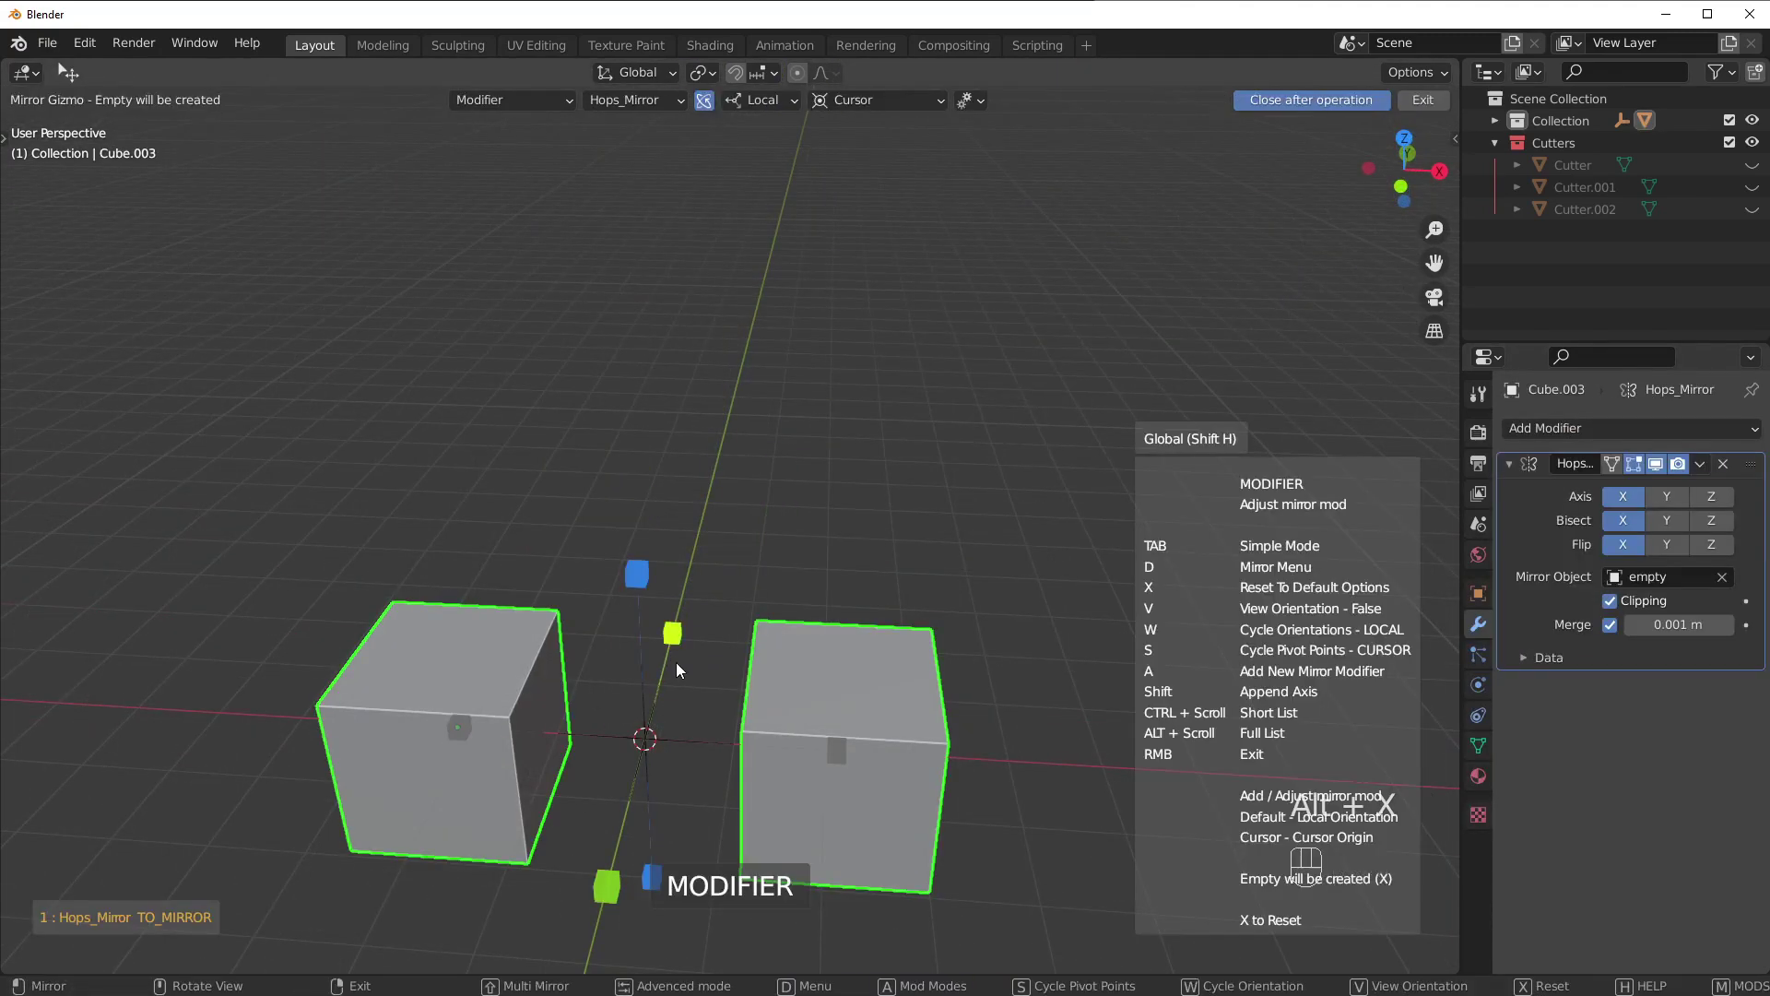
pyautogui.click(879, 98)
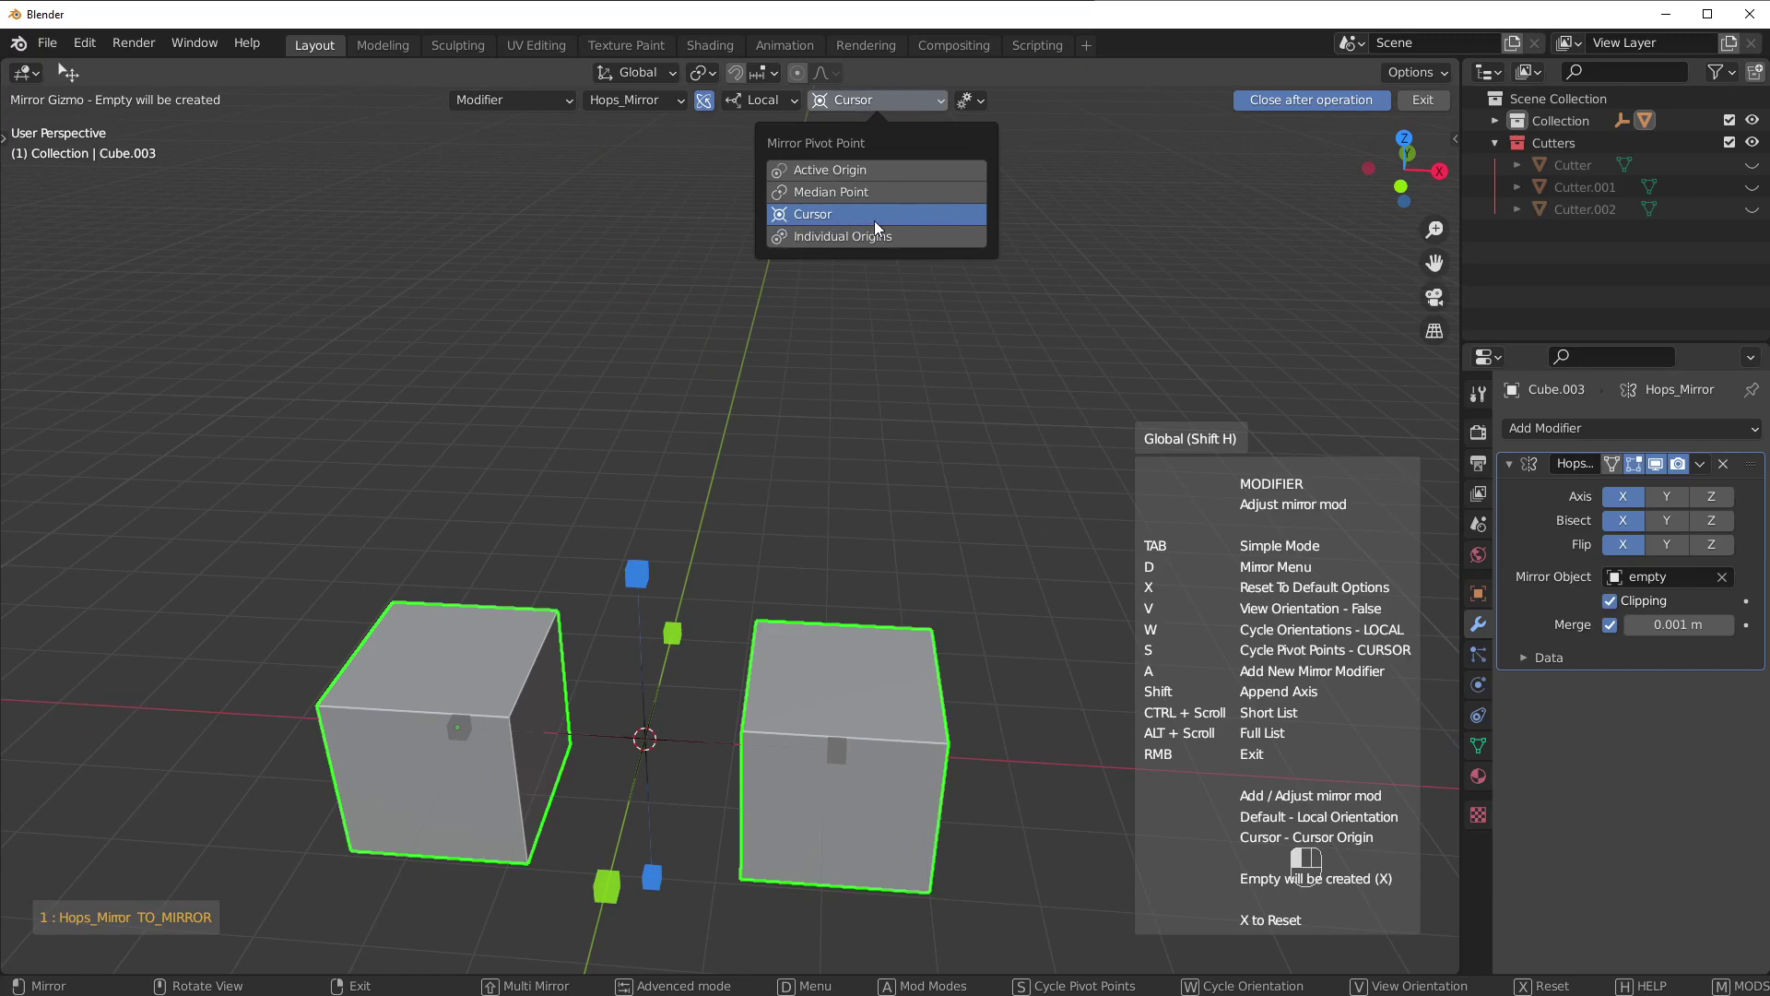
pyautogui.click(877, 174)
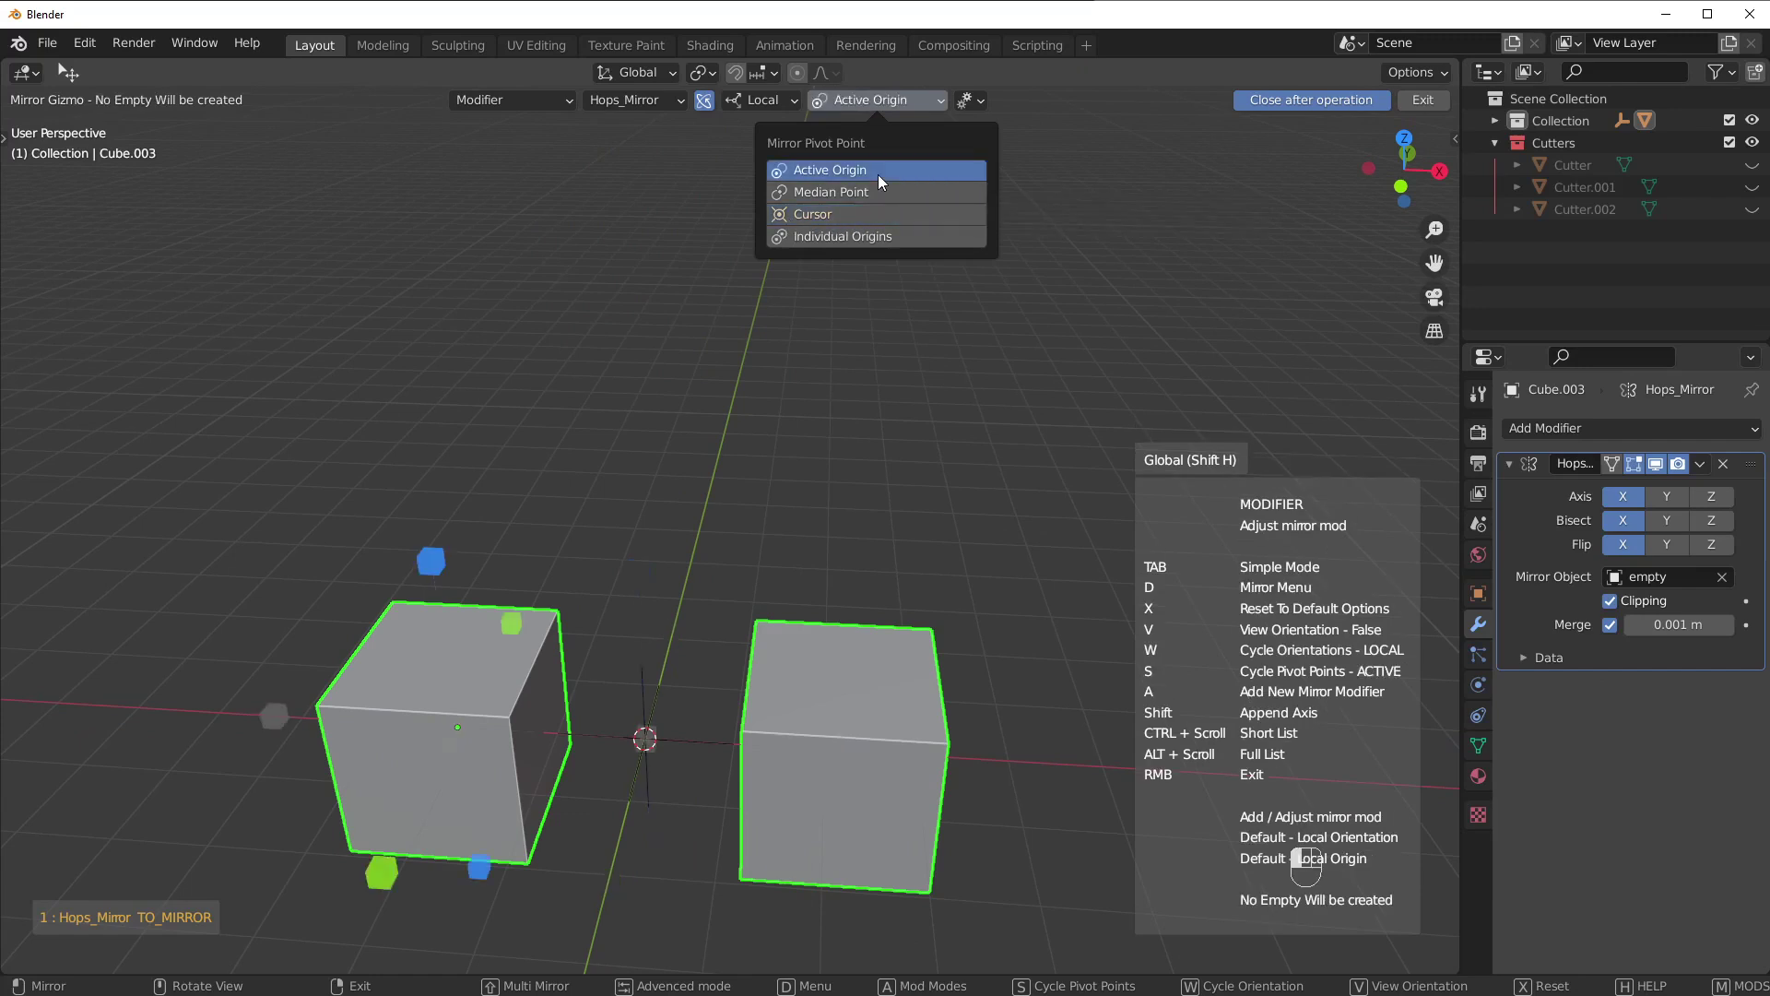
pyautogui.rightClick(756, 661)
pyautogui.keyDown('shift'); pyautogui.moveTo(756, 661); pyautogui.dragTo(801, 620, button='middle'); pyautogui.keyUp('shift')
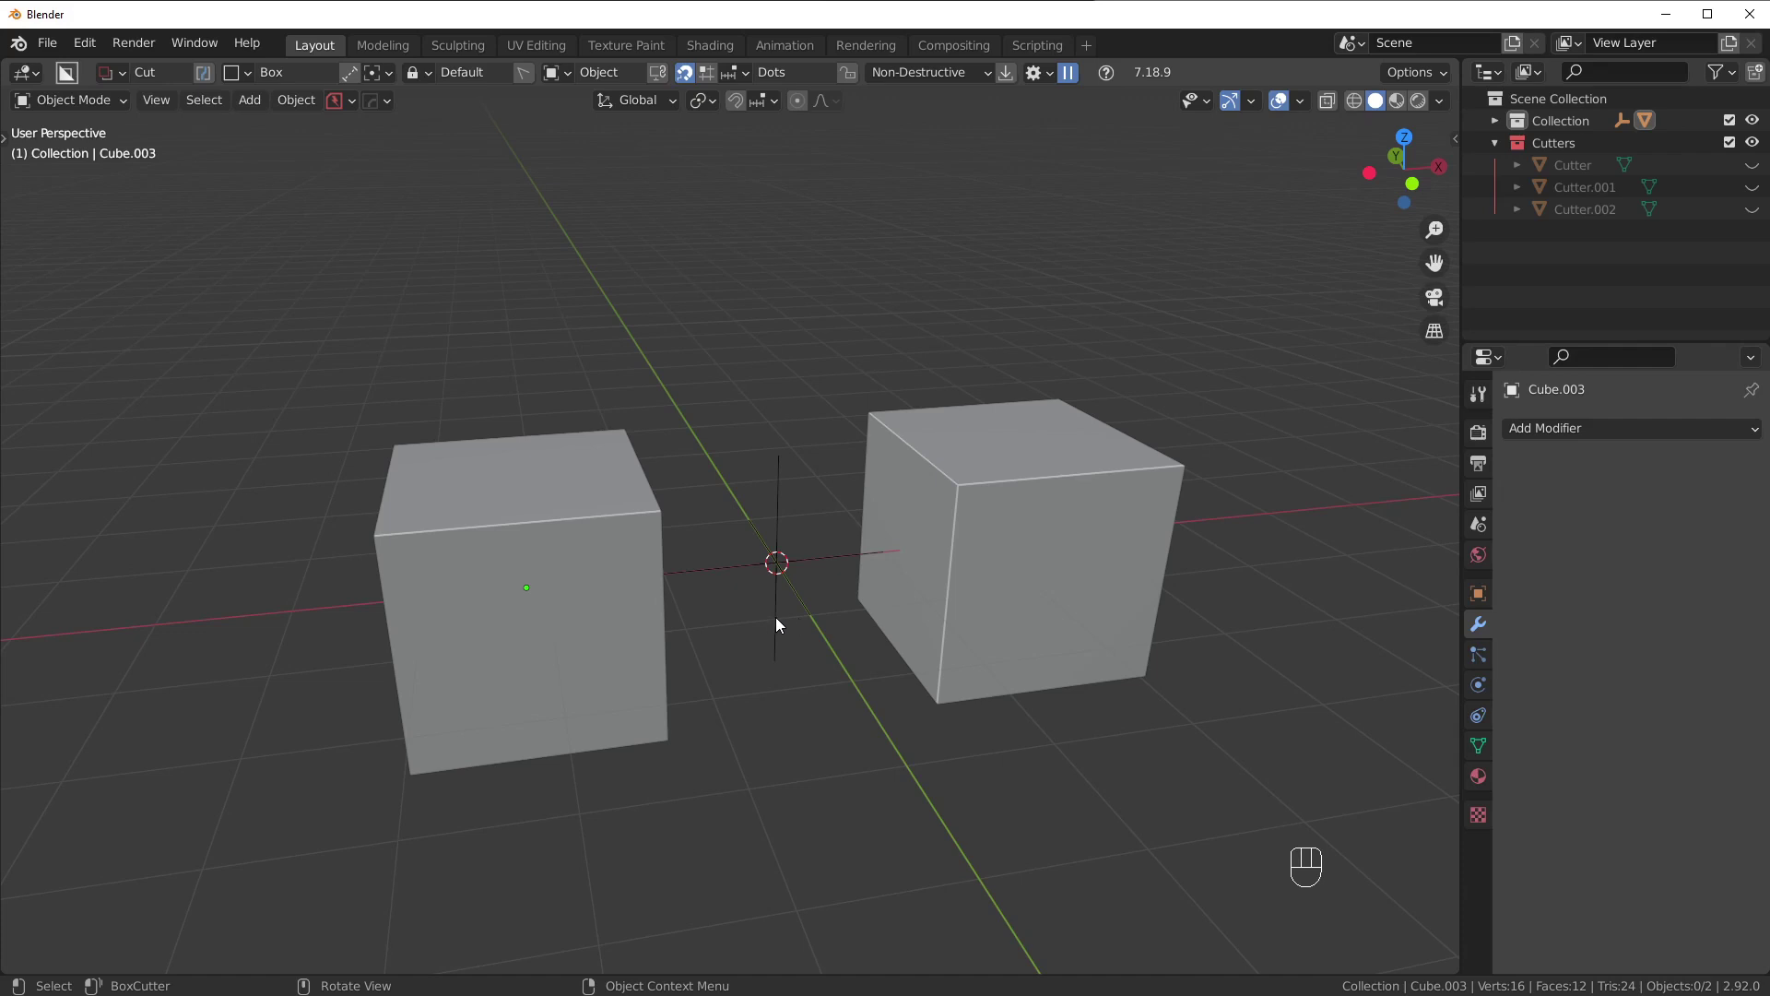
# Delete both cubes and add a fresh cube at the centre.
pyautogui.press('a')
pyautogui.press('Delete')
pyautogui.hotkey('shift', 'a')
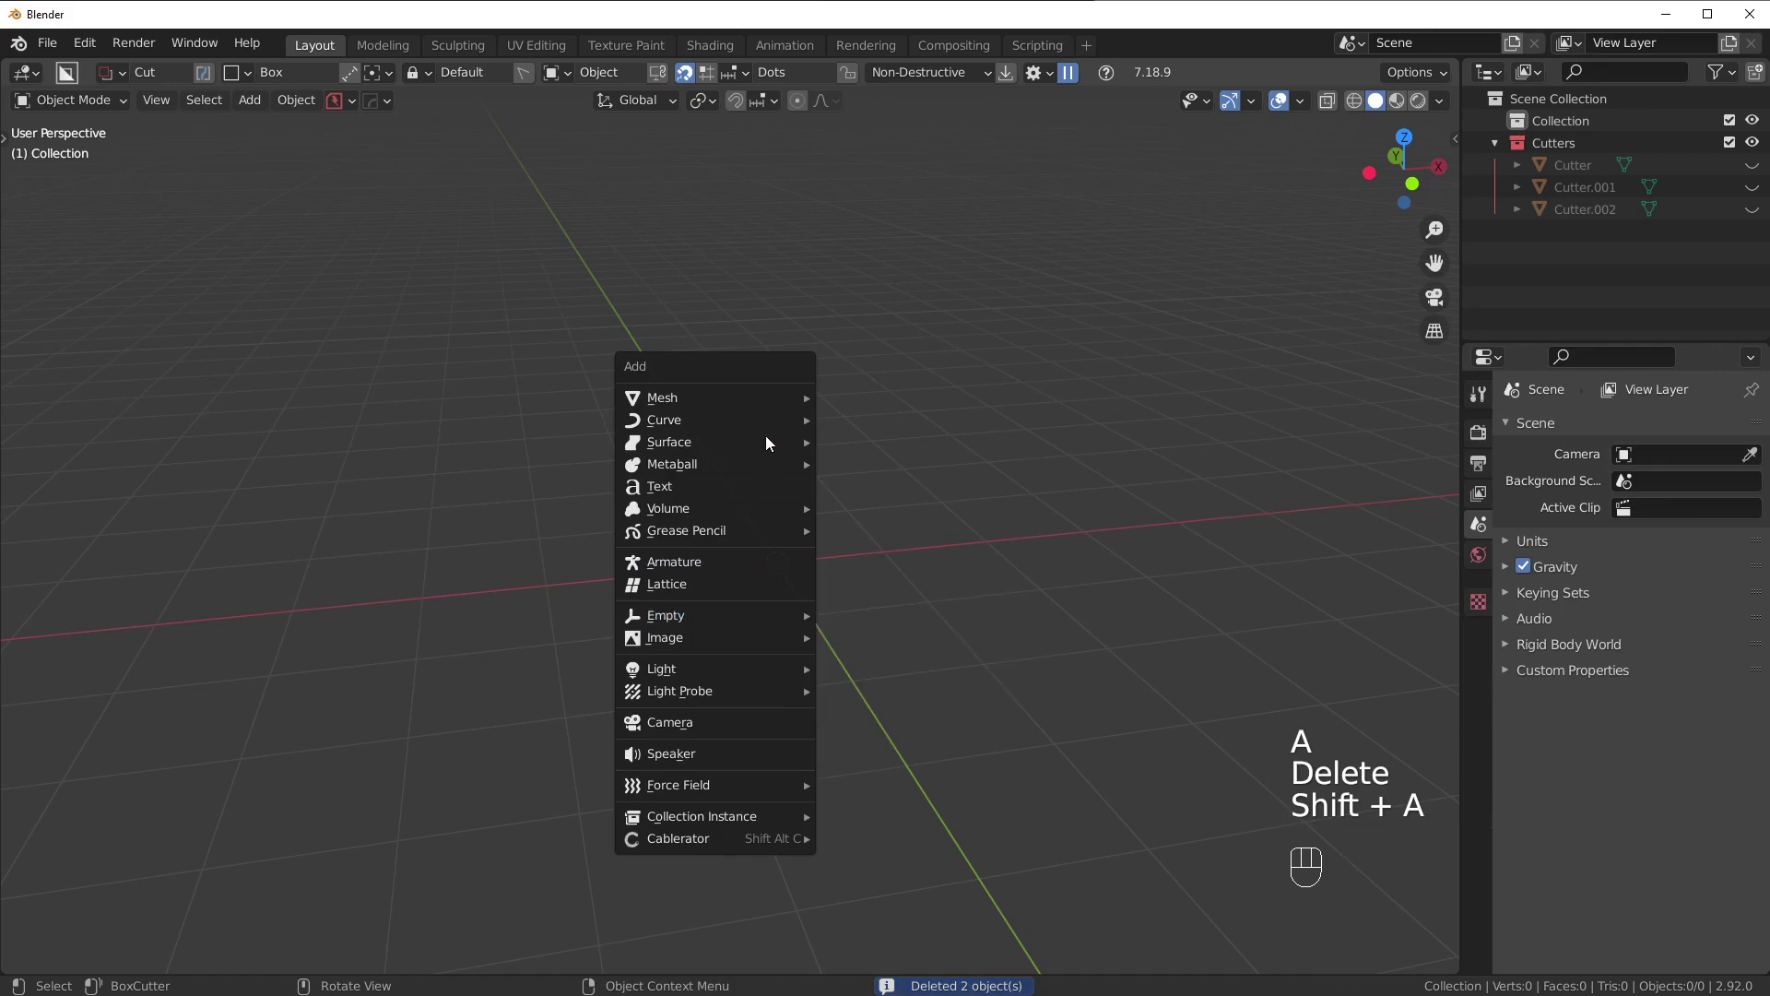
pyautogui.moveTo(756, 404)
pyautogui.click(863, 437)
# Mirror the cube on X in simple mode, then undo the mirror modifier.
pyautogui.hotkey('alt', 'x')
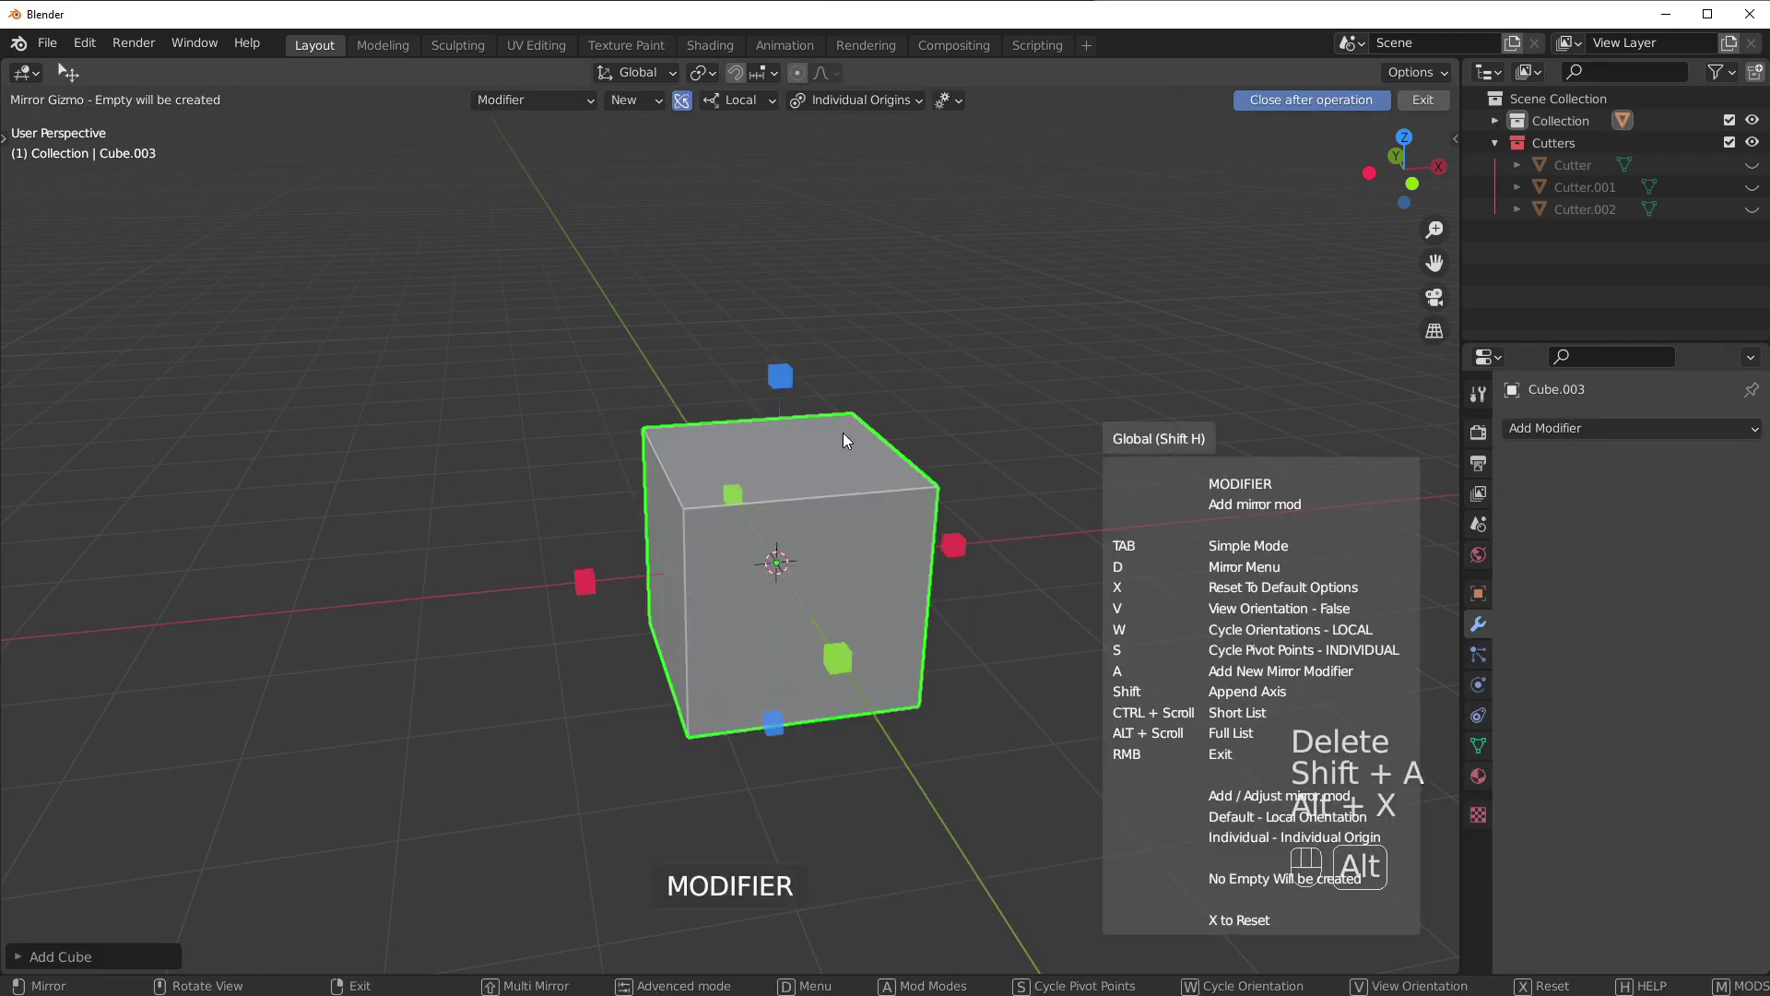
pyautogui.press('Tab')
pyautogui.click(590, 584)
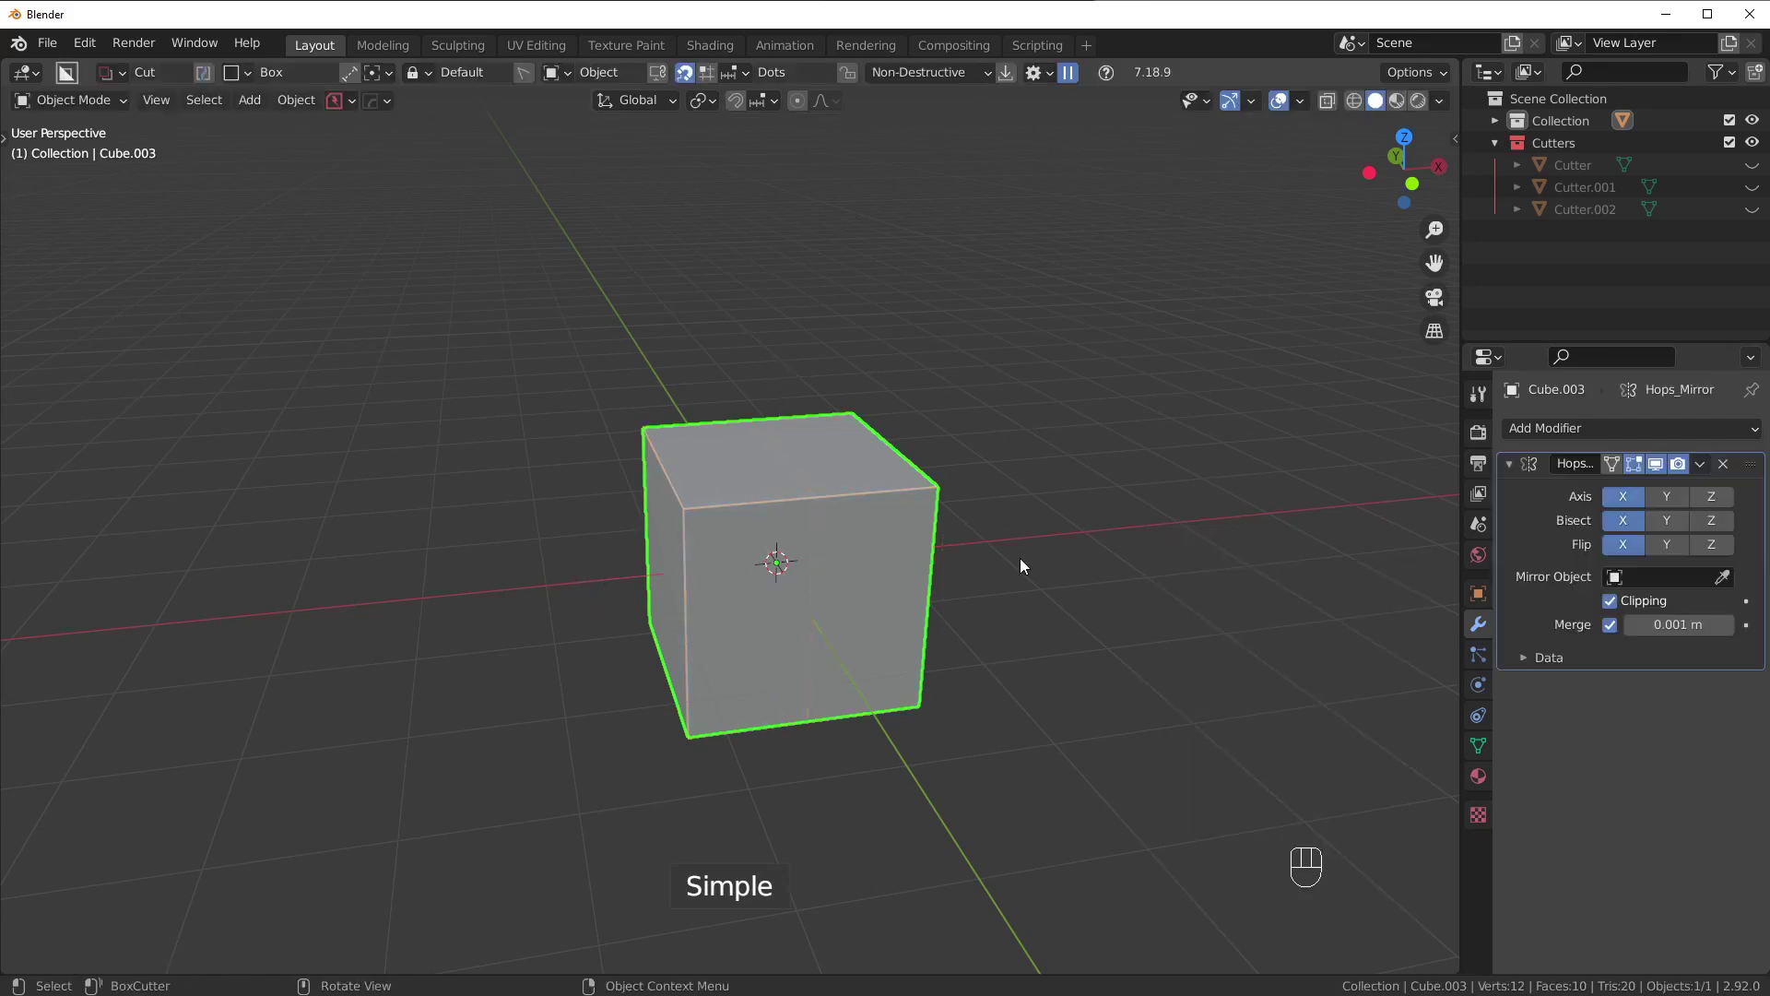
pyautogui.moveTo(1020, 557)
pyautogui.mouseDown(button='middle')
pyautogui.moveTo(845, 601)
pyautogui.moveTo(992, 559)
pyautogui.moveTo(618, 554)
pyautogui.mouseUp(button='middle')
pyautogui.hotkey('ctrl', 'z')
# Cut a rectangular notch in the front face, sharpen to apply it, and check the mesh in edit mode.
pyautogui.moveTo(613, 557)
pyautogui.mouseDown()
pyautogui.moveTo(755, 594)
pyautogui.moveTo(741, 739)
pyautogui.moveTo(765, 682)
pyautogui.mouseUp()
pyautogui.hotkey('ctrl', 'q')
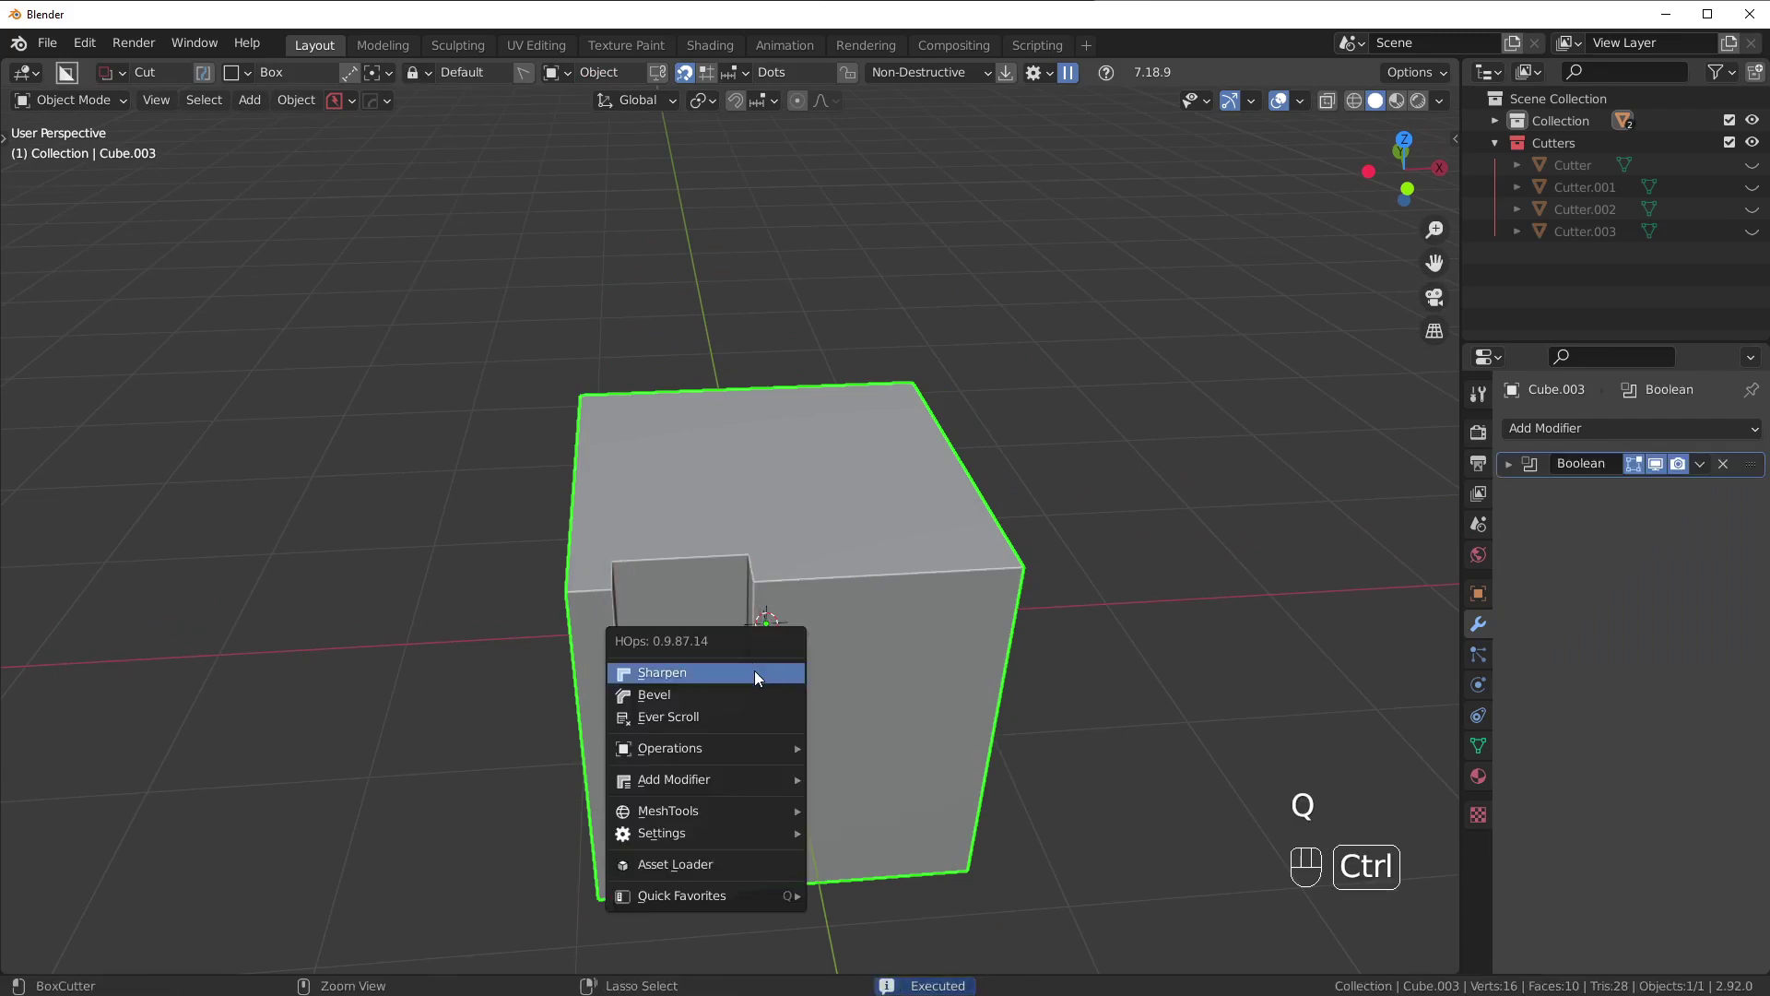
pyautogui.click(755, 671)
pyautogui.press('Tab')
pyautogui.press('Tab')
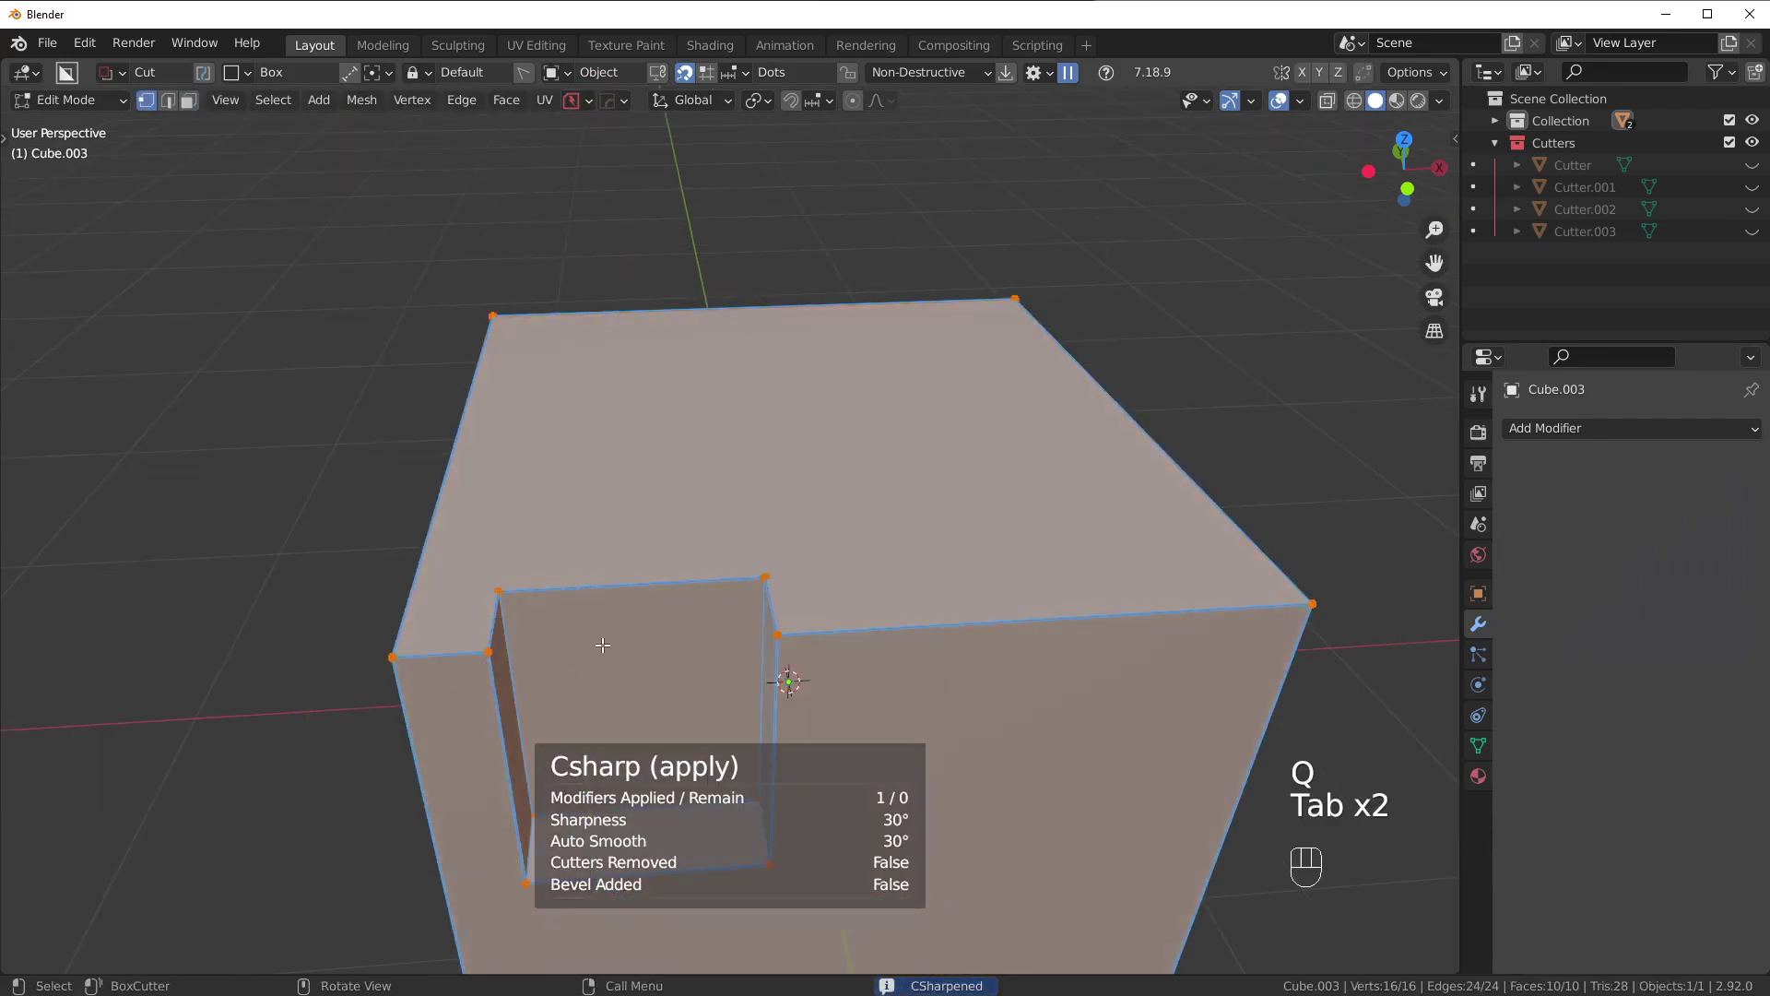
pyautogui.press('Tab')
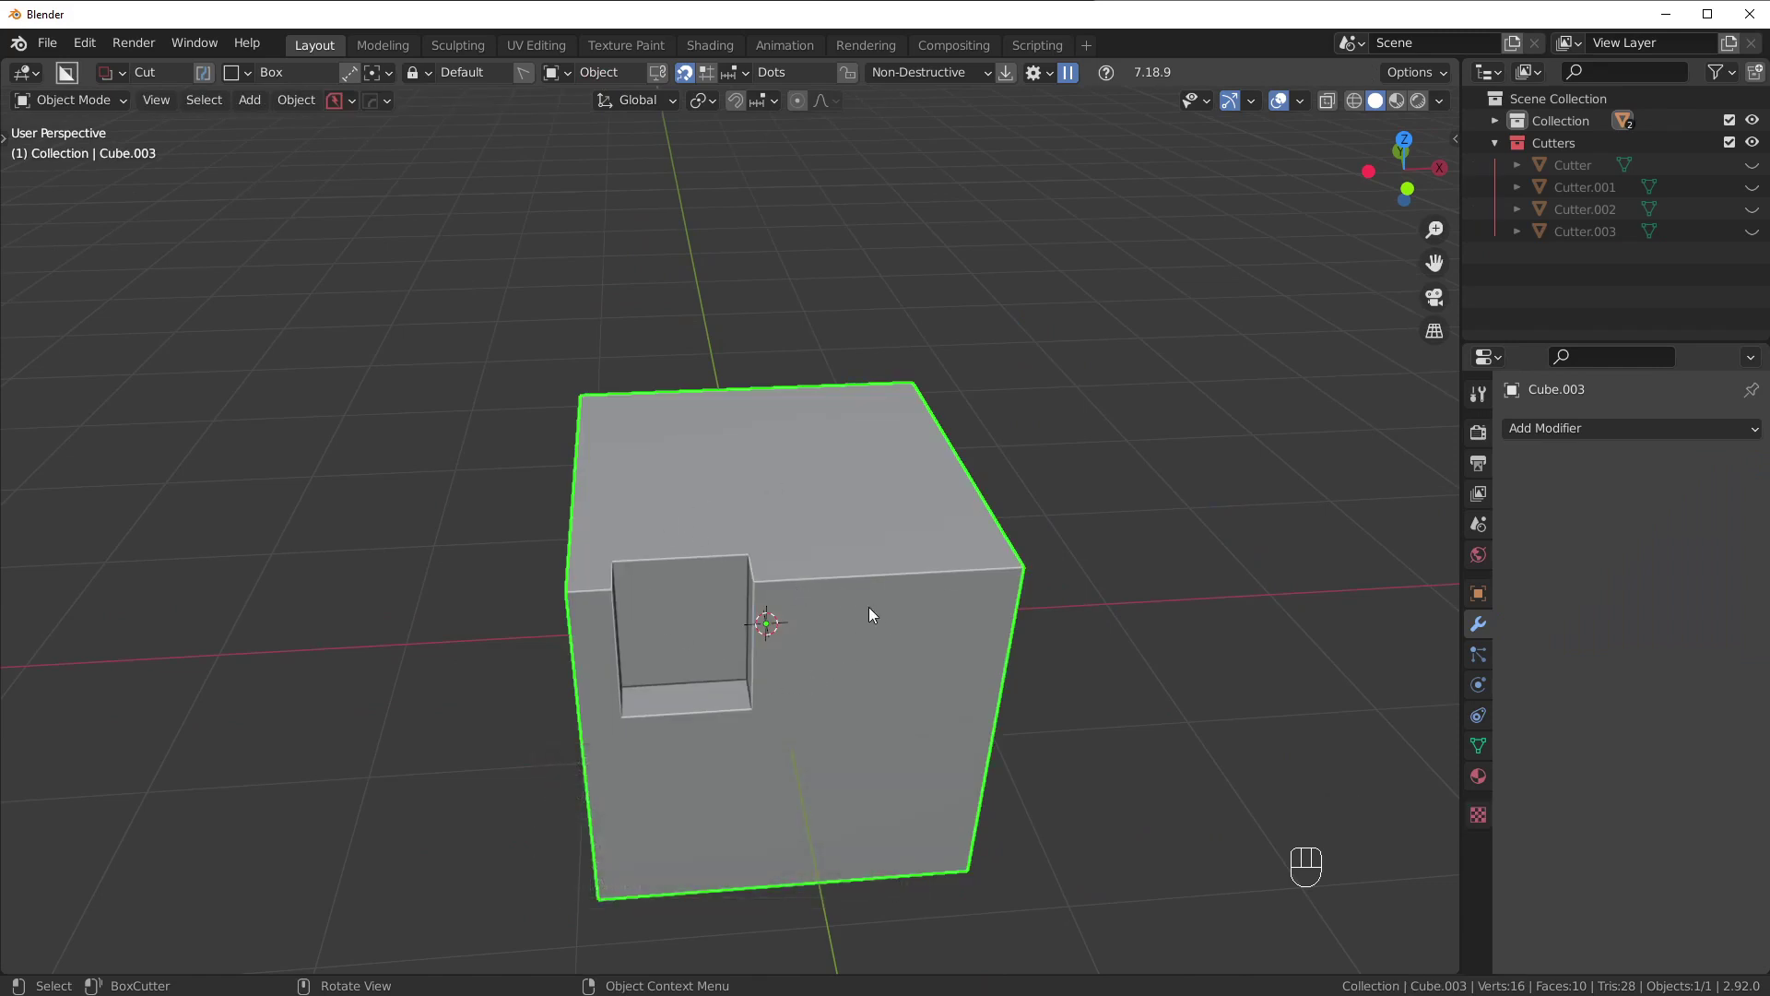
pyautogui.hotkey('alt', 'x')
# Symmetrize the notched cube across X in Symmetry mode, then orbit to inspect the matching notch.
pyautogui.click(649, 101)
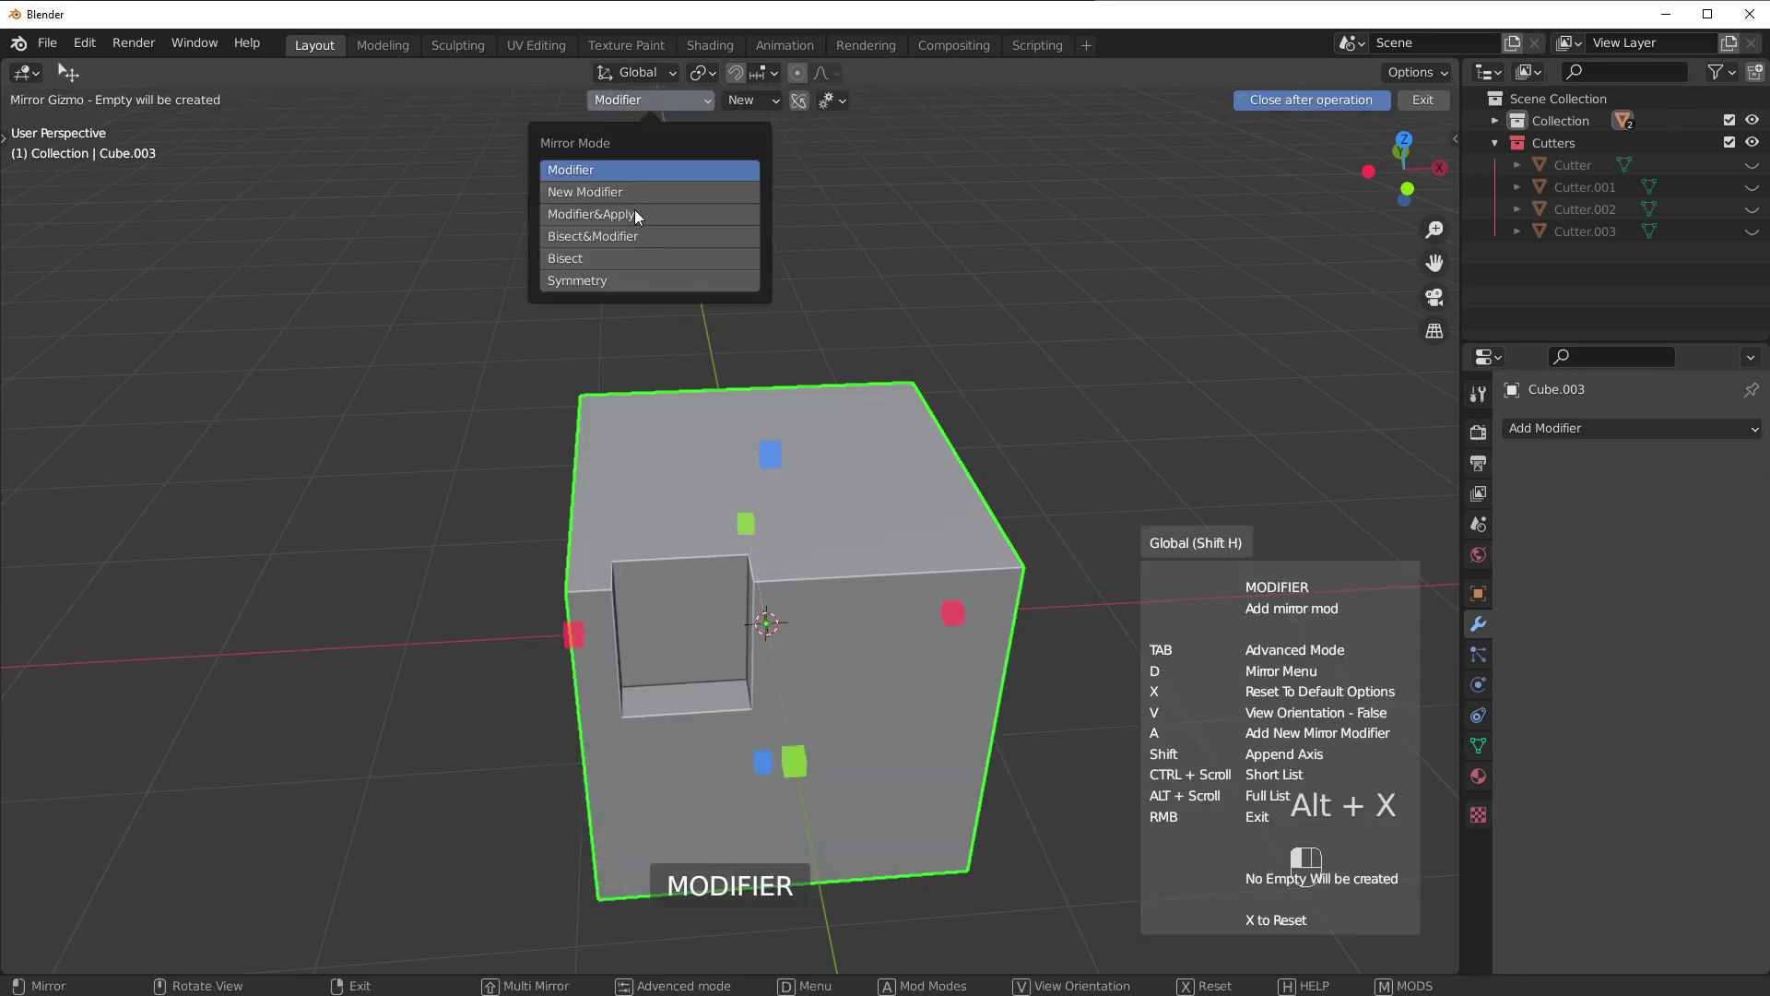
pyautogui.click(620, 282)
pyautogui.click(582, 643)
pyautogui.press('Tab')
pyautogui.press('Tab')
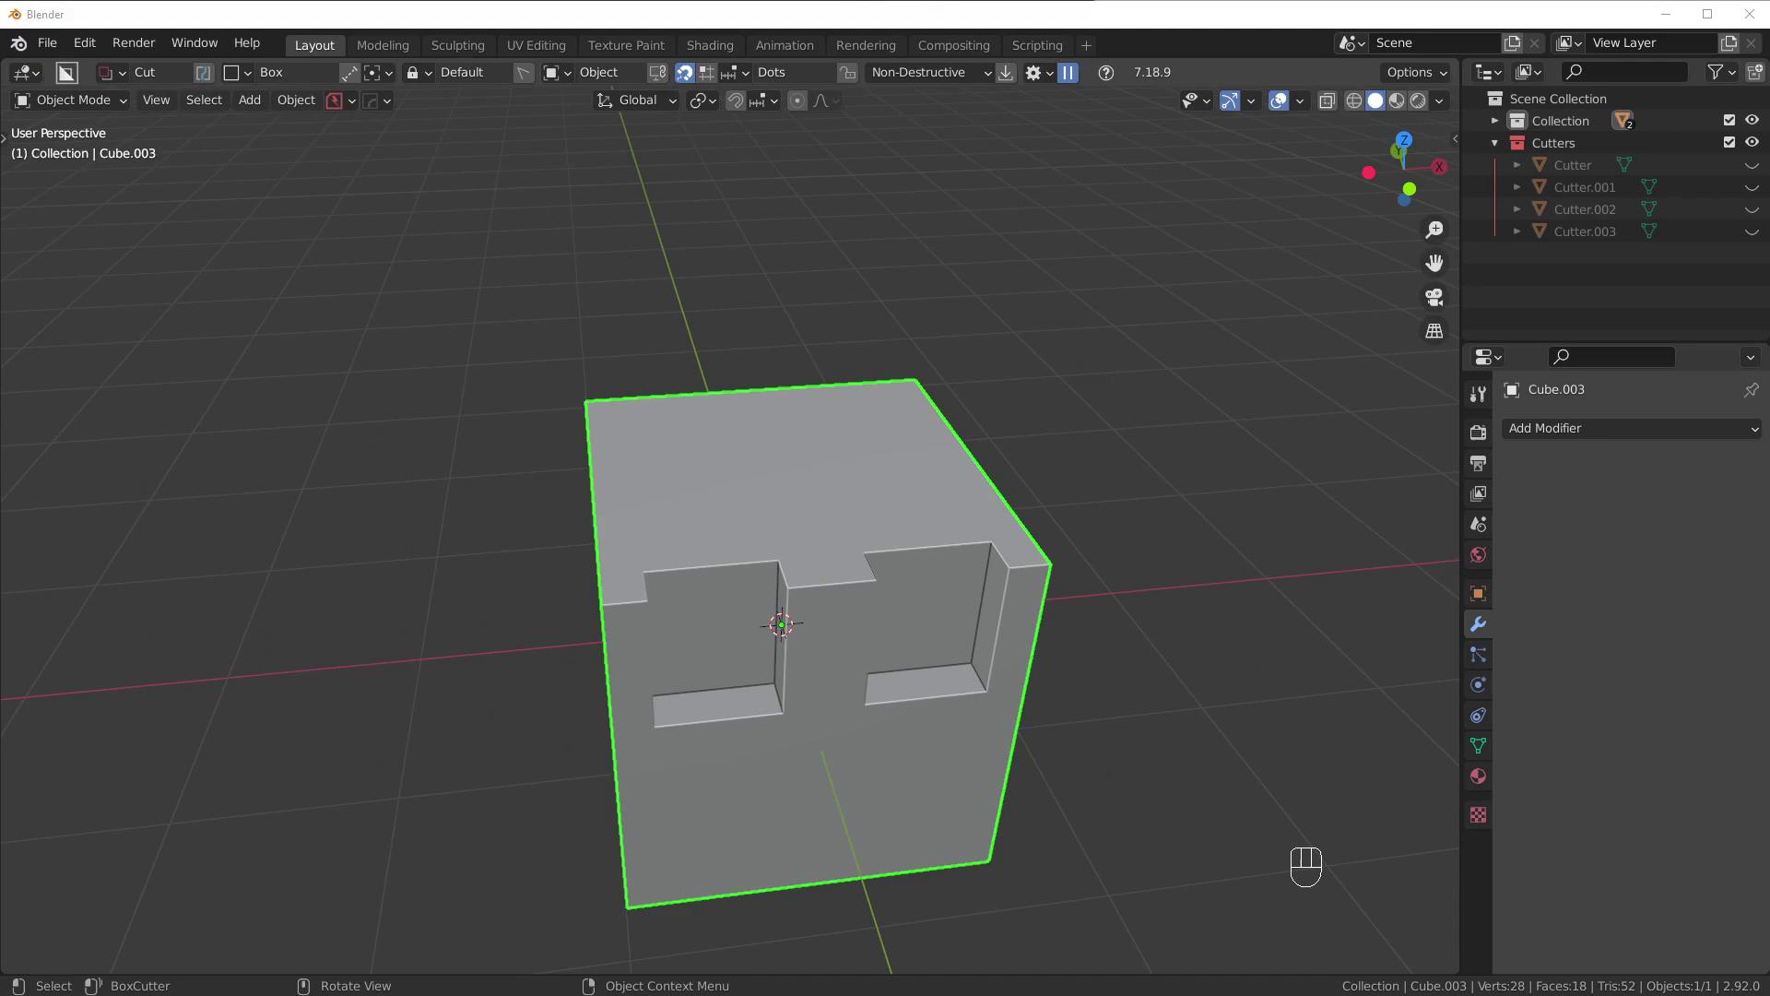
pyautogui.scroll(-4, 601, 696)
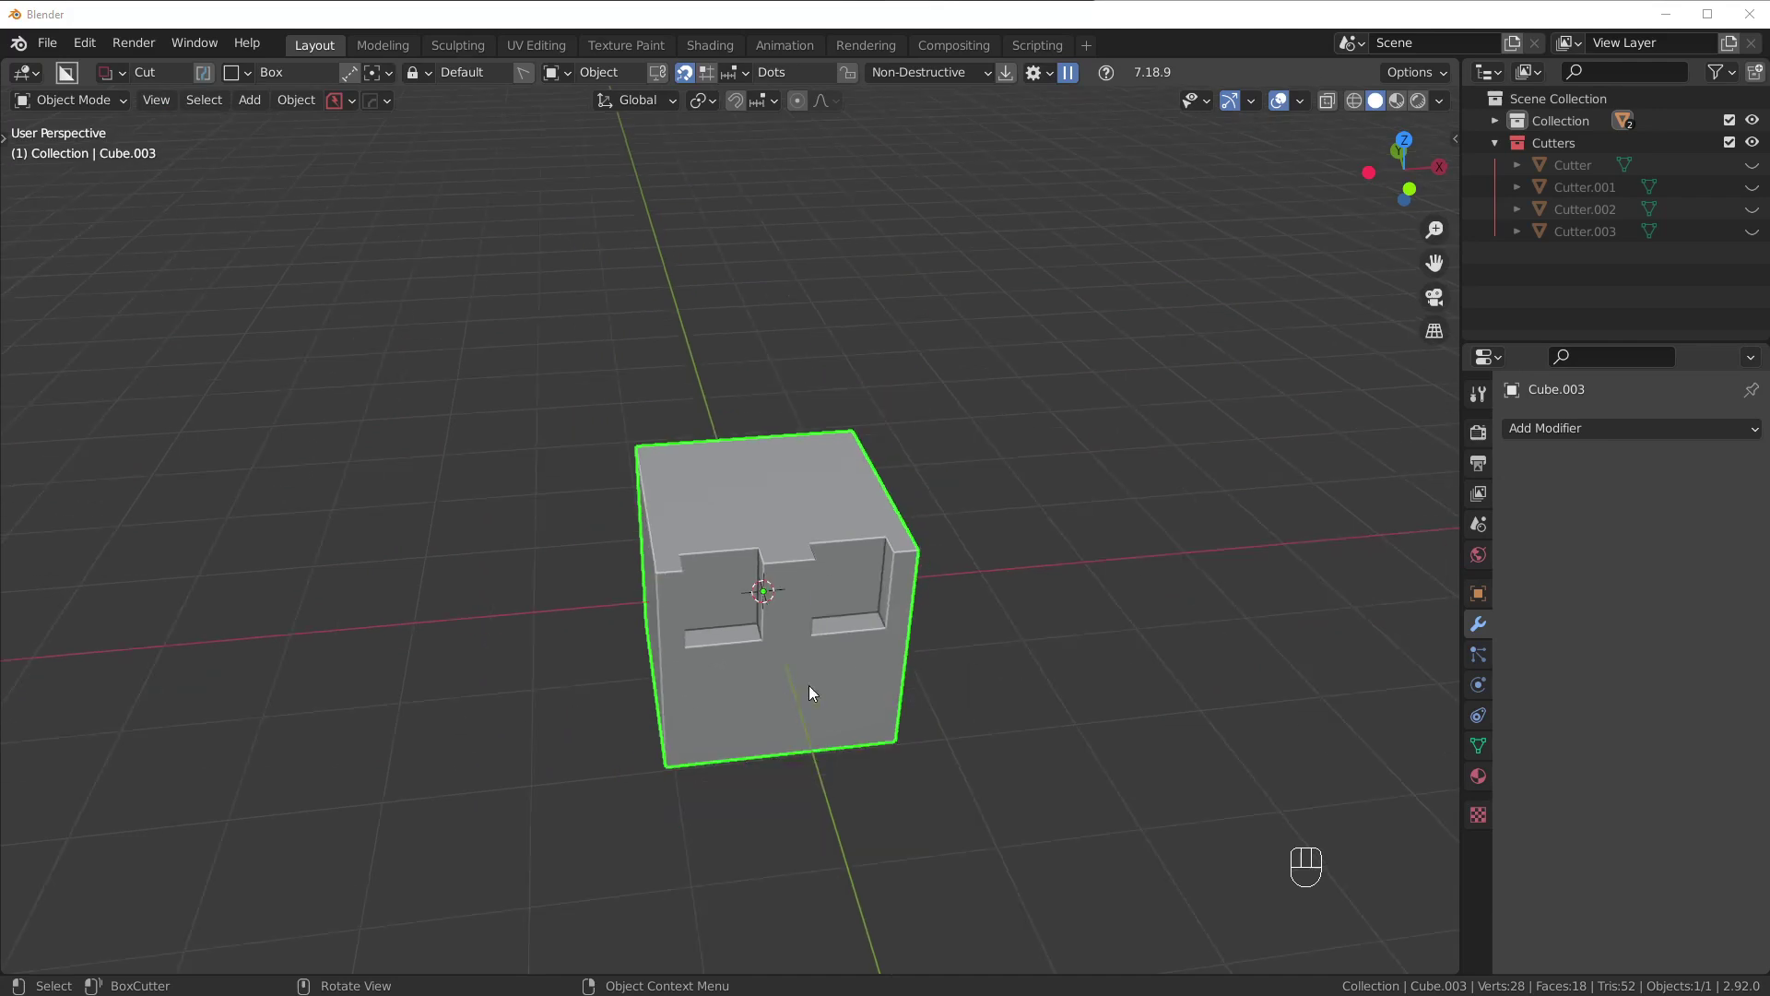
pyautogui.moveTo(809, 687); pyautogui.dragTo(781, 661, button='middle')
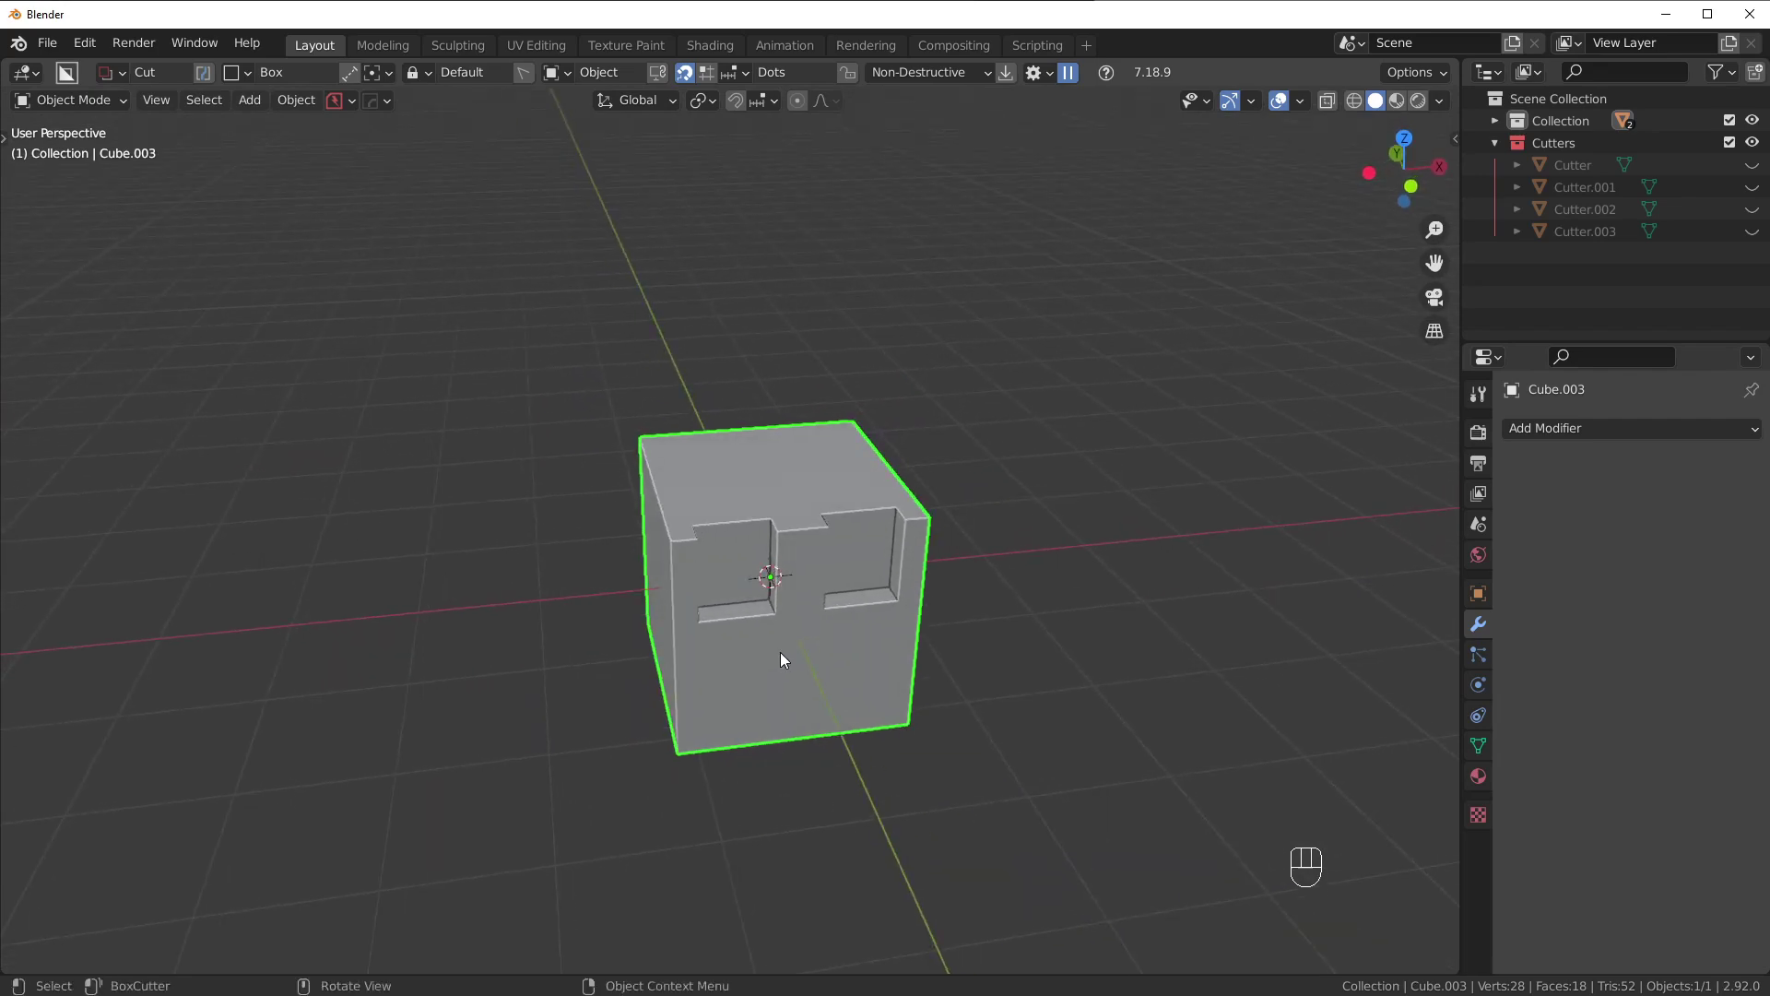